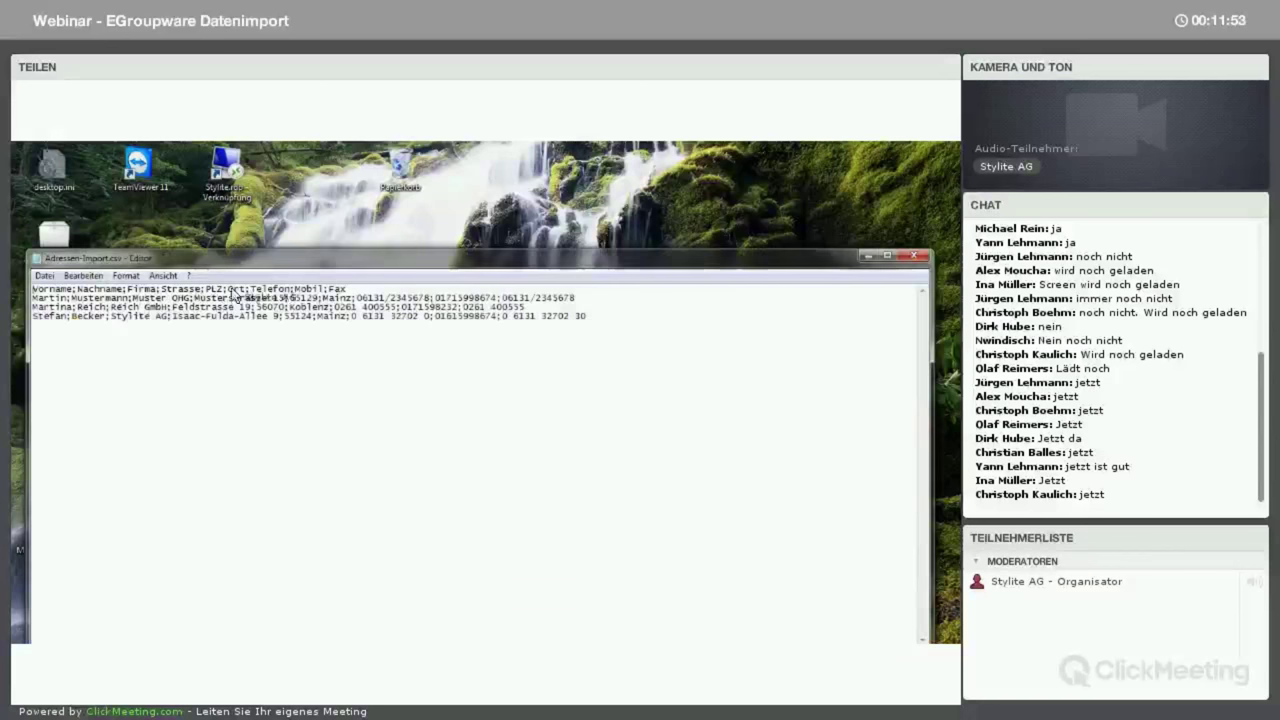
- Review the field names and the first address record in Adressen-Import.csv and close the file
{"action": "left_click_drag", "start_coordinate": [347, 289], "coordinate": [37, 289]}
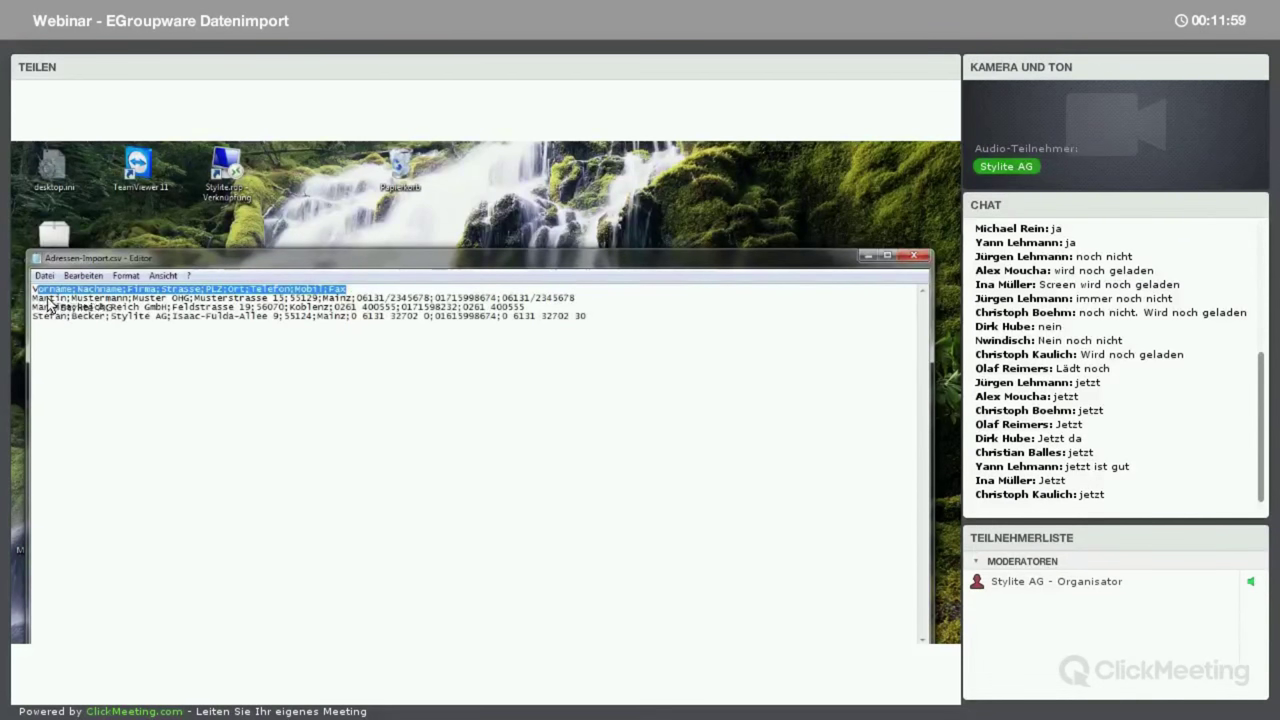
{"action": "left_click", "coordinate": [140, 305]}
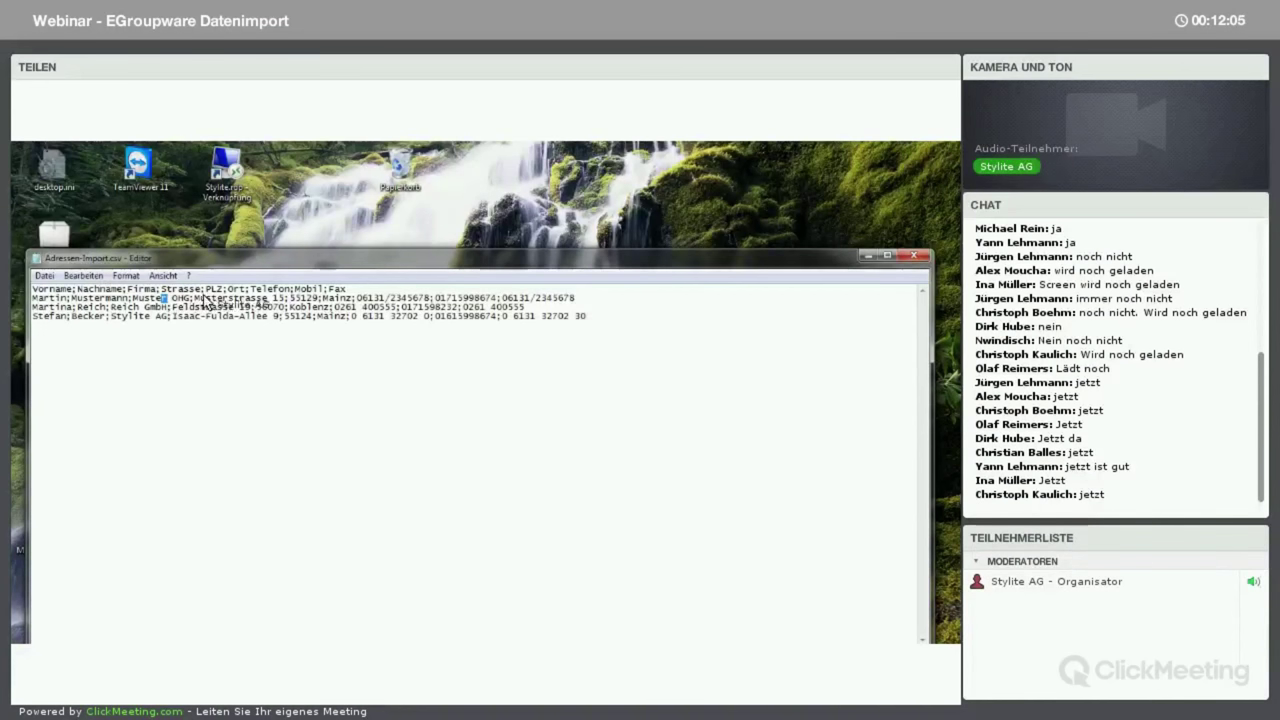
{"action": "left_click", "coordinate": [916, 261]}
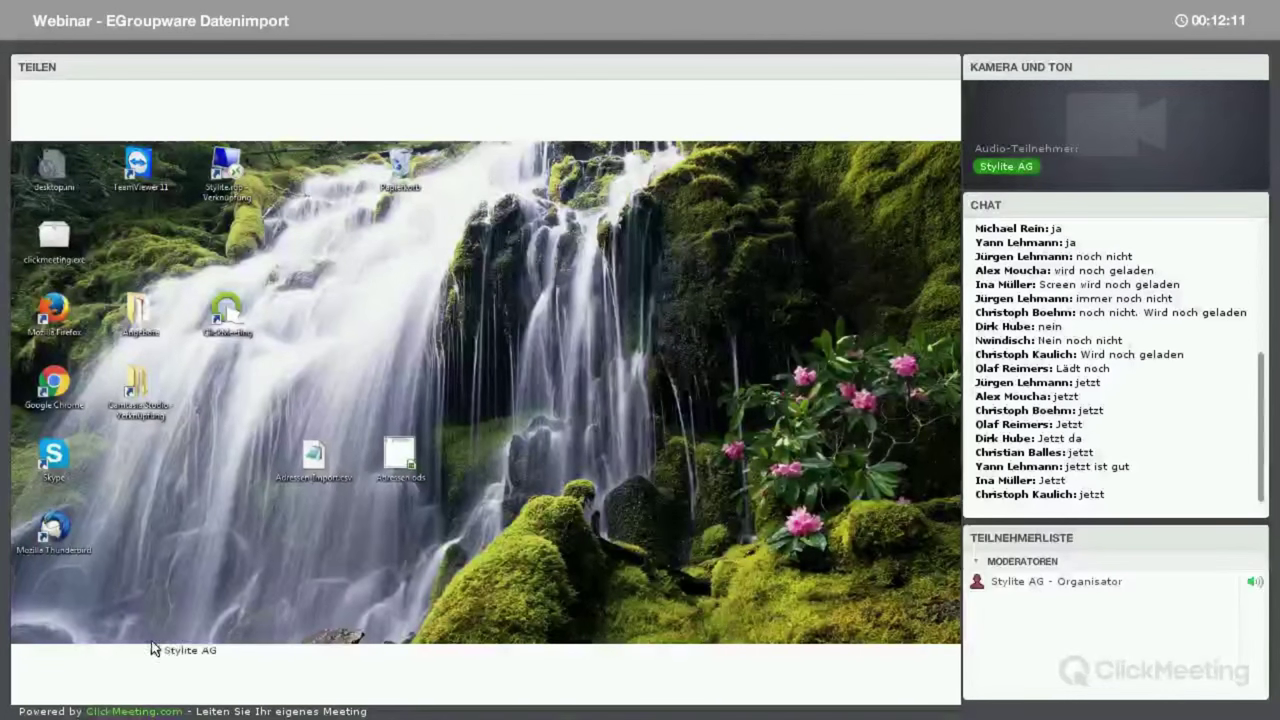
- Switch to EGroupware in Chrome and open the Admins user group for editing in the administration area
{"action": "mouse_move", "coordinate": [163, 651]}
{"action": "left_click", "coordinate": [126, 573]}
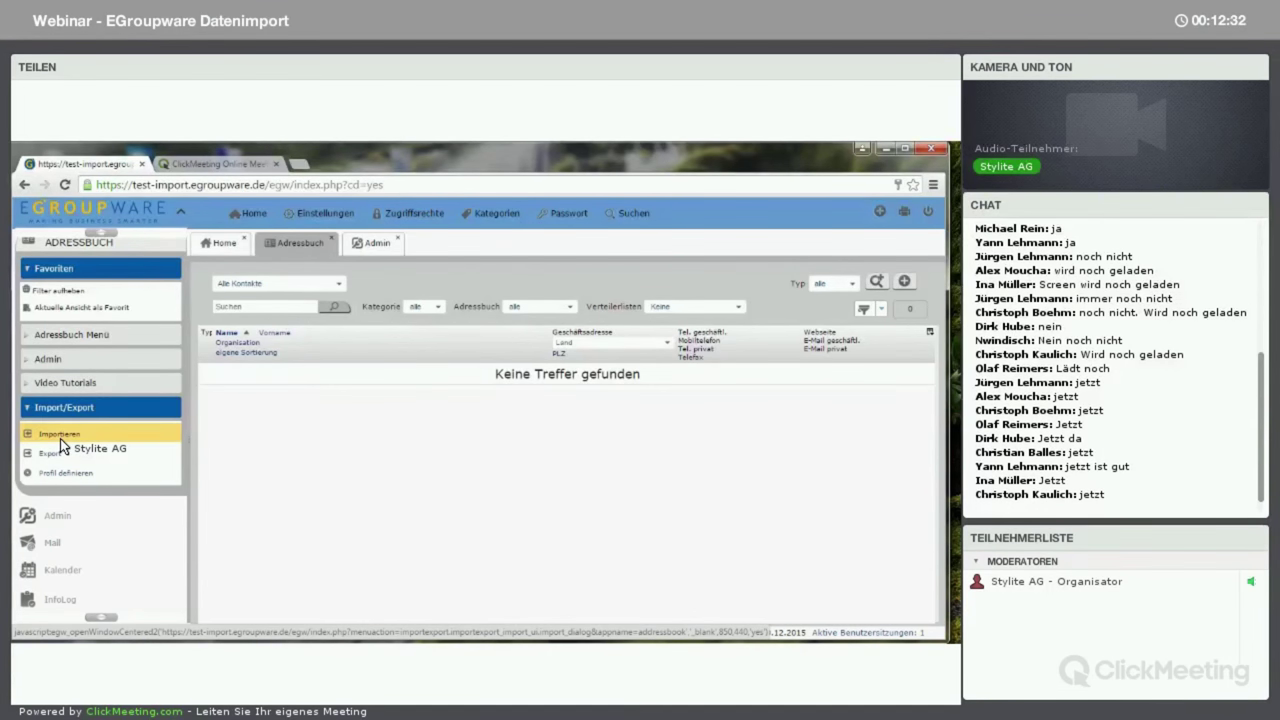
{"action": "left_click", "coordinate": [371, 246]}
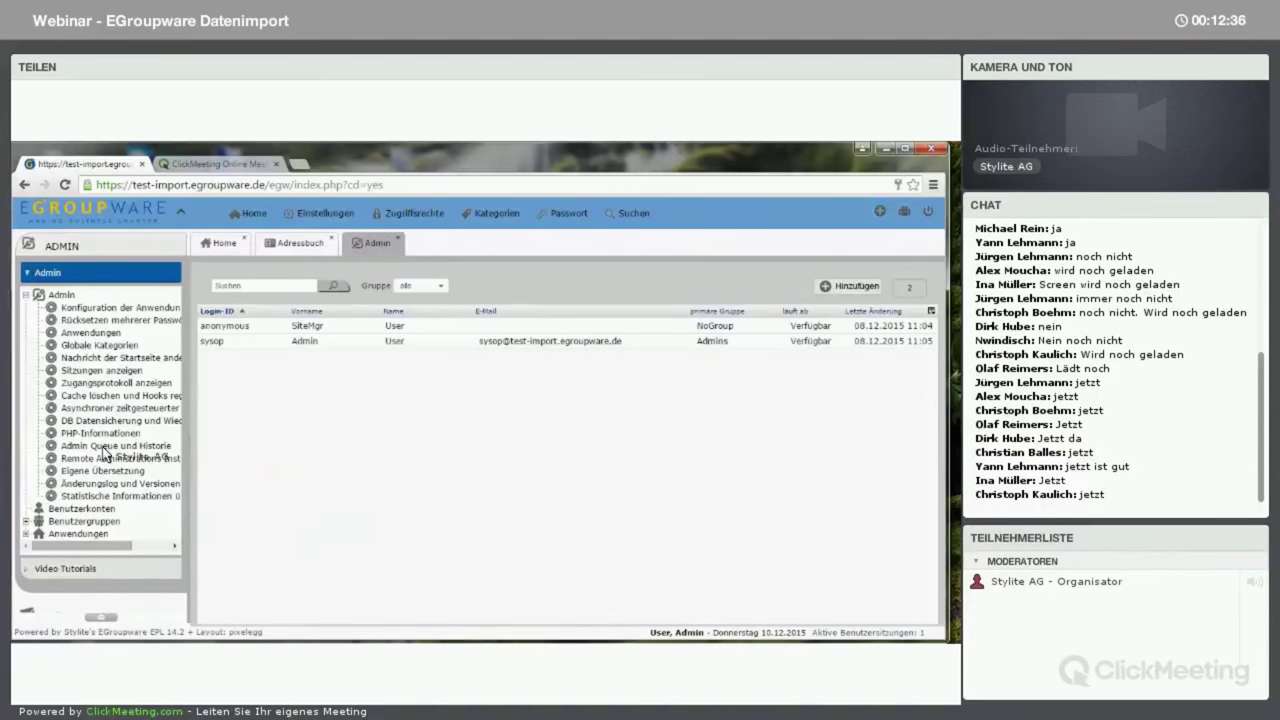
{"action": "left_click", "coordinate": [40, 521]}
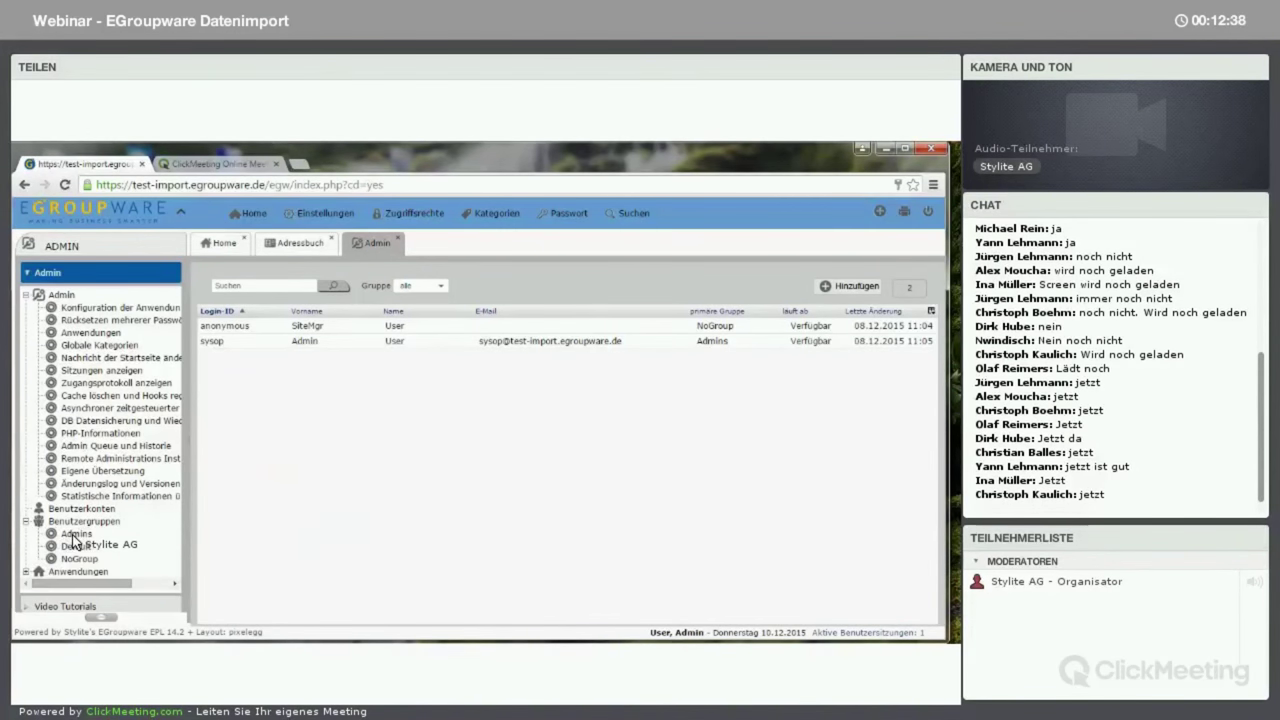
{"action": "left_click", "coordinate": [76, 534]}
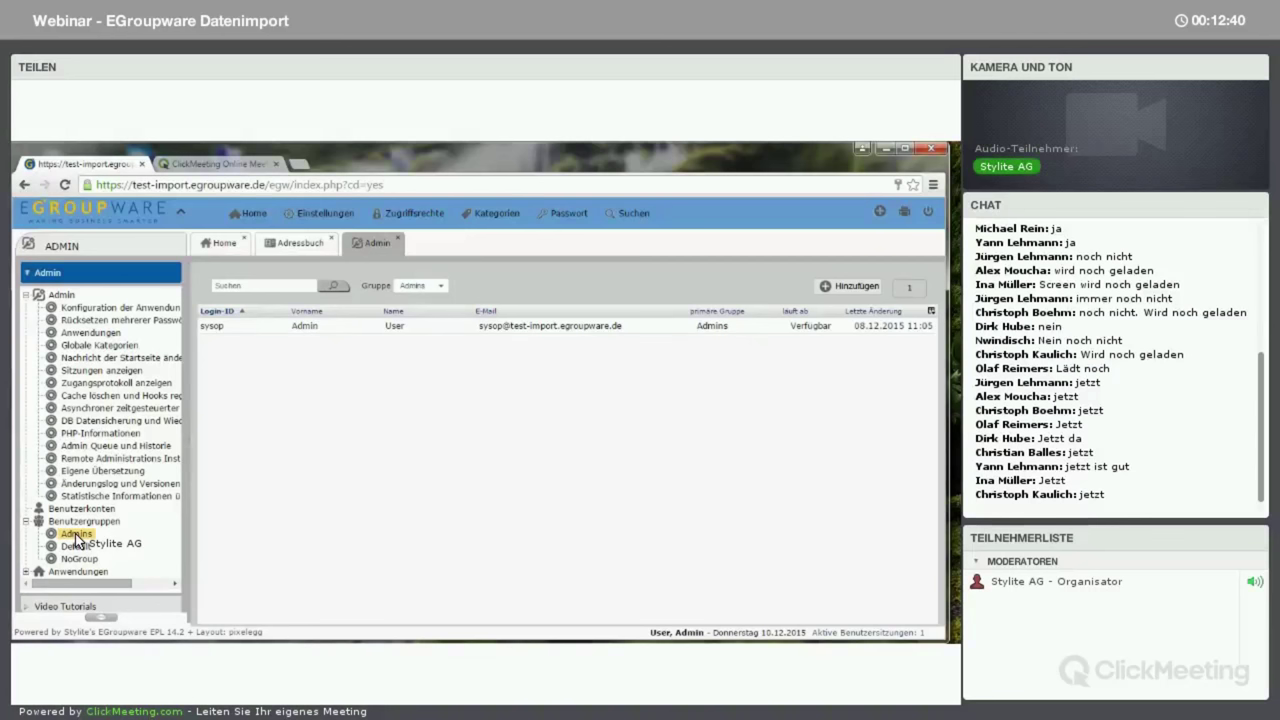
{"action": "right_click", "coordinate": [76, 534]}
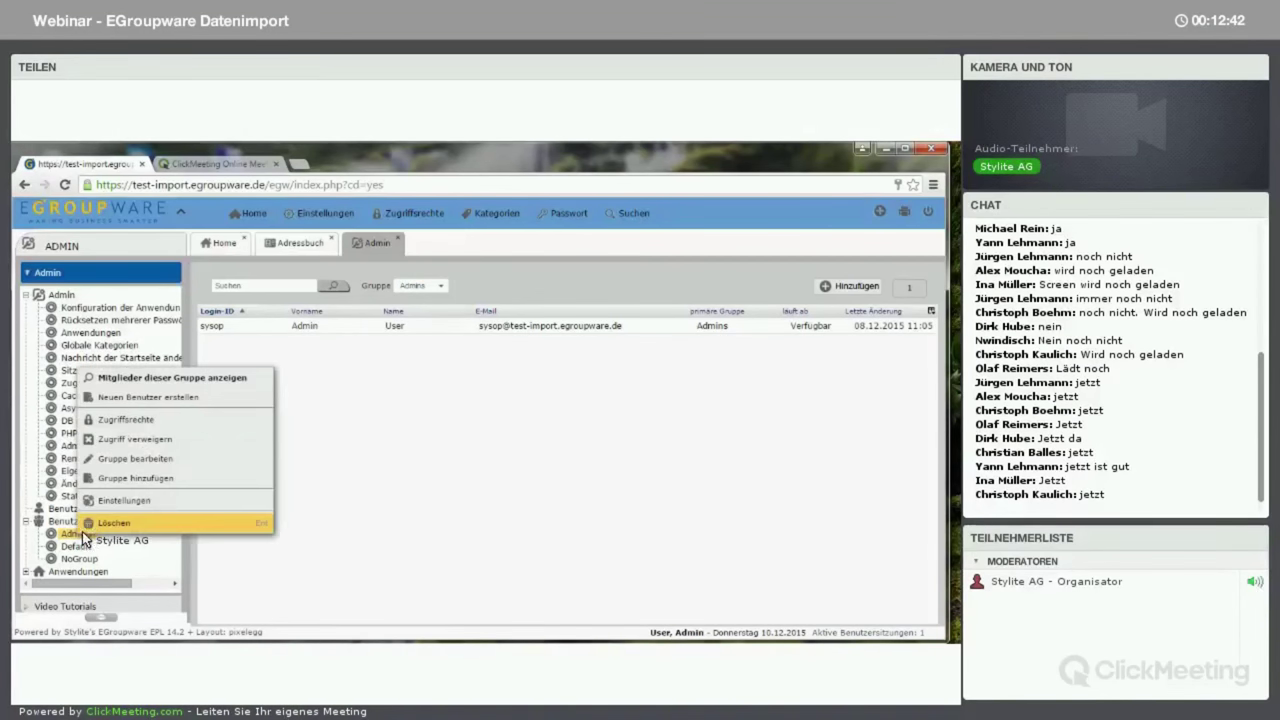
{"action": "left_click", "coordinate": [132, 460]}
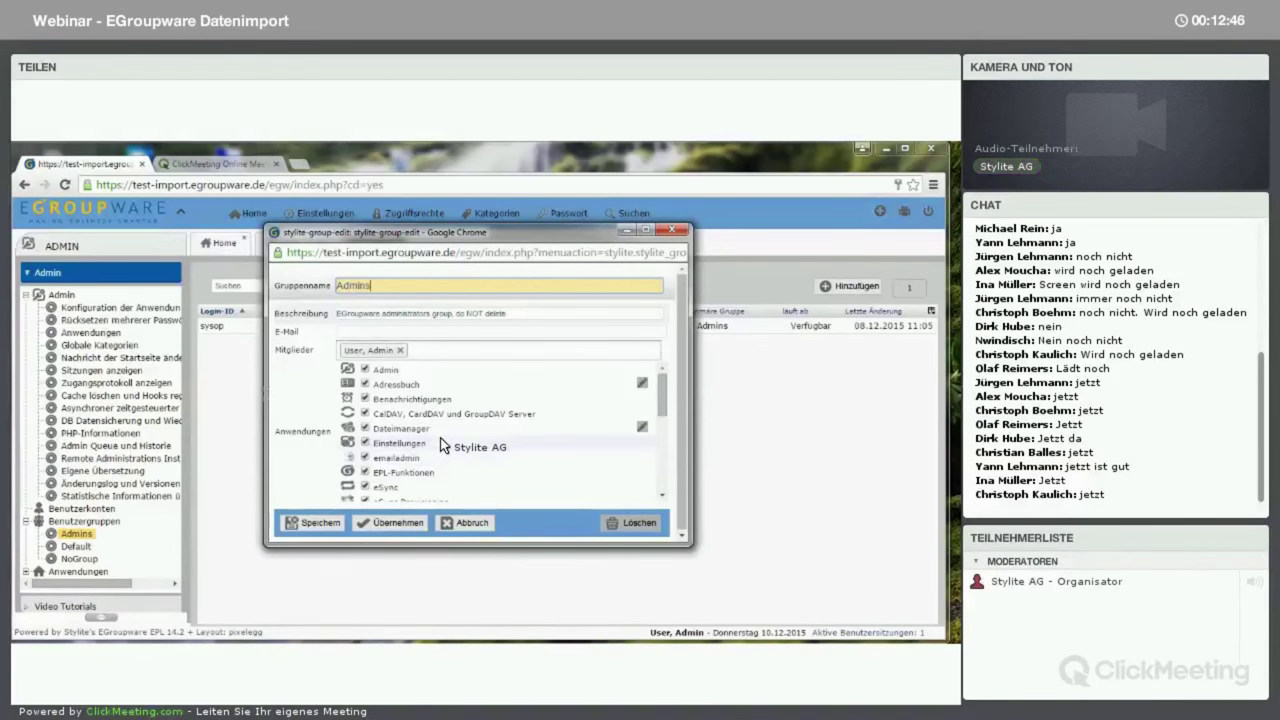
- Check the Import/Export entry in the Admins group's application list, and close the group and the administration area
{"action": "scroll", "coordinate": [436, 450], "scroll_direction": "down", "scroll_amount": 2}
{"action": "scroll", "coordinate": [418, 414], "scroll_direction": "down", "scroll_amount": 2}
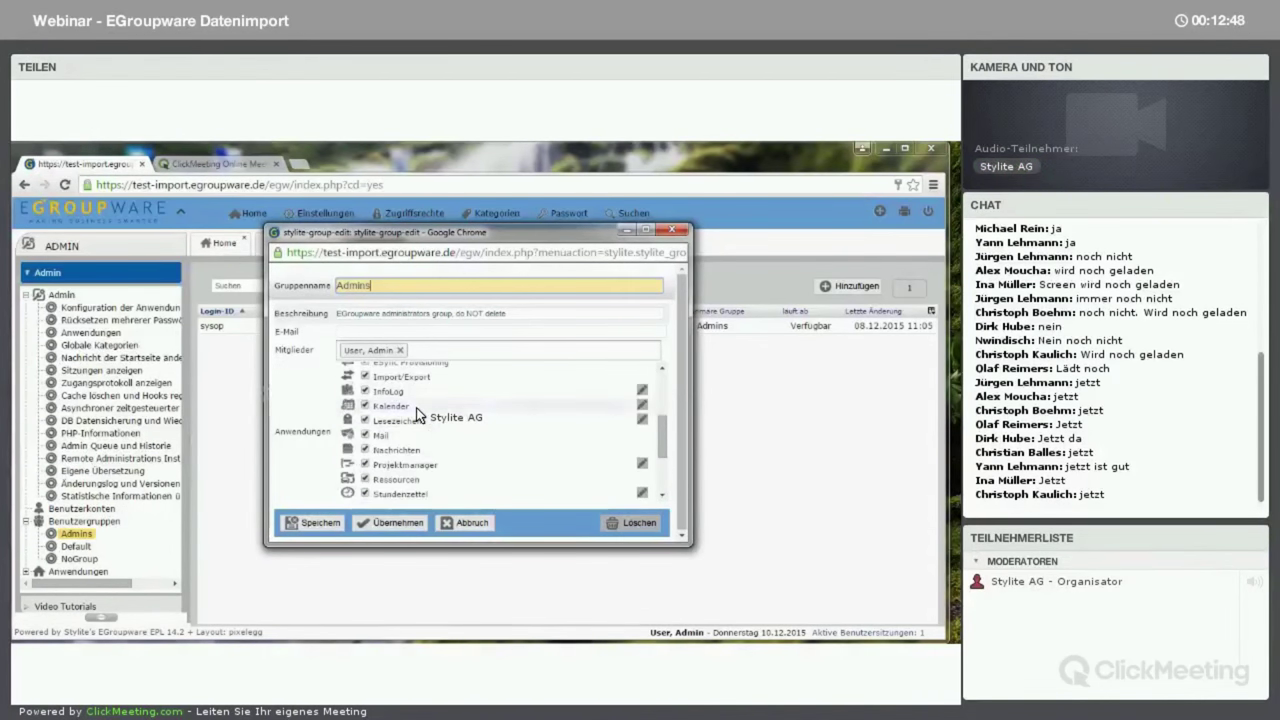
{"action": "scroll", "coordinate": [418, 414], "scroll_direction": "down", "scroll_amount": 2}
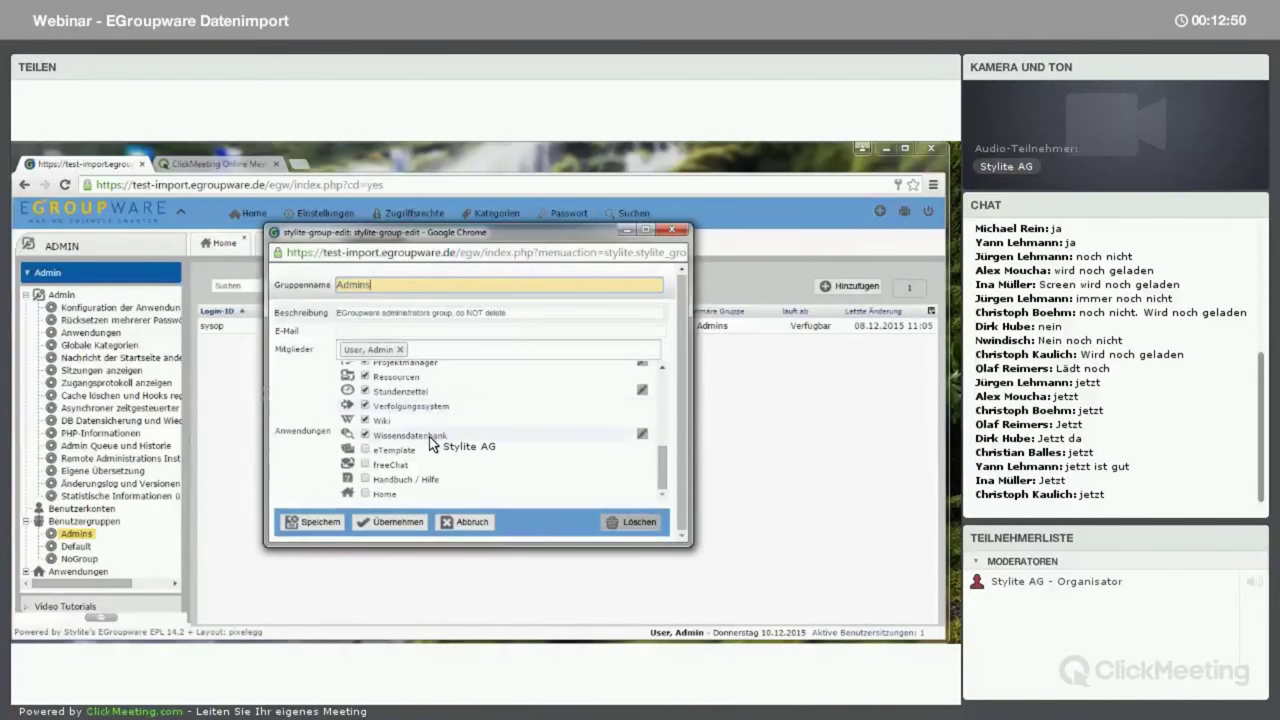
{"action": "scroll", "coordinate": [430, 445], "scroll_direction": "up", "scroll_amount": 3}
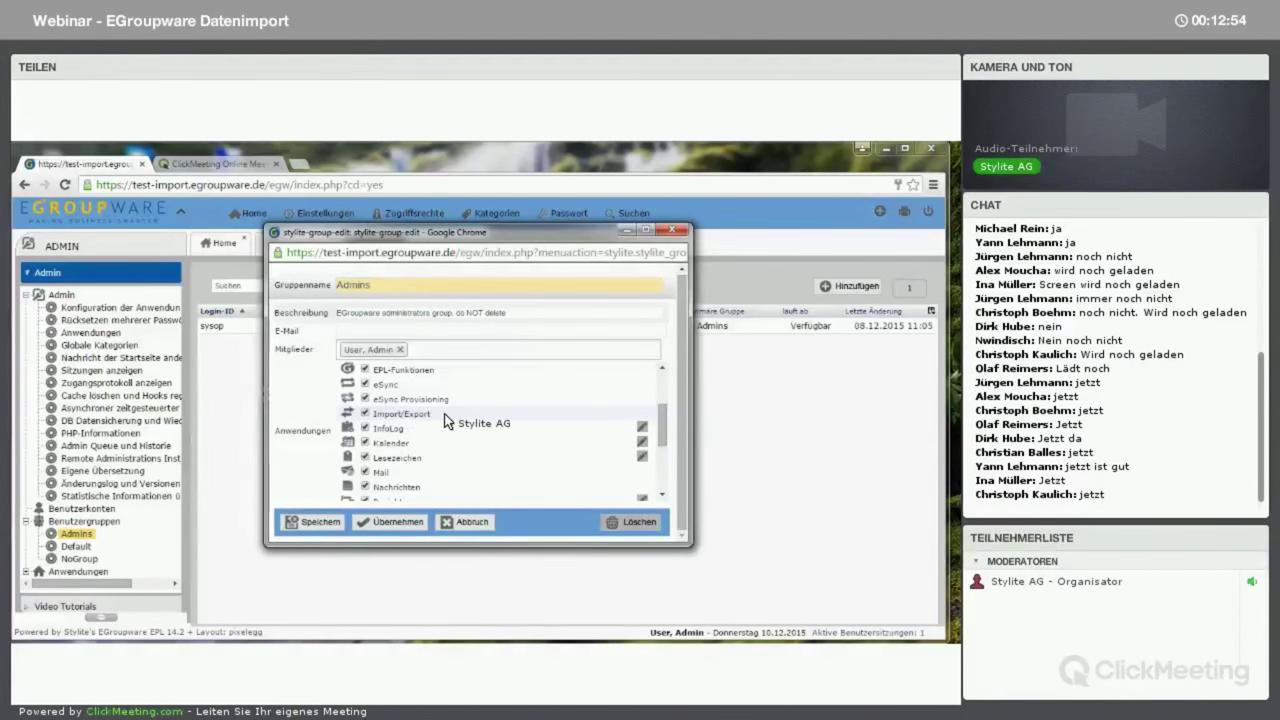
{"action": "left_click_drag", "start_coordinate": [447, 421], "coordinate": [398, 418]}
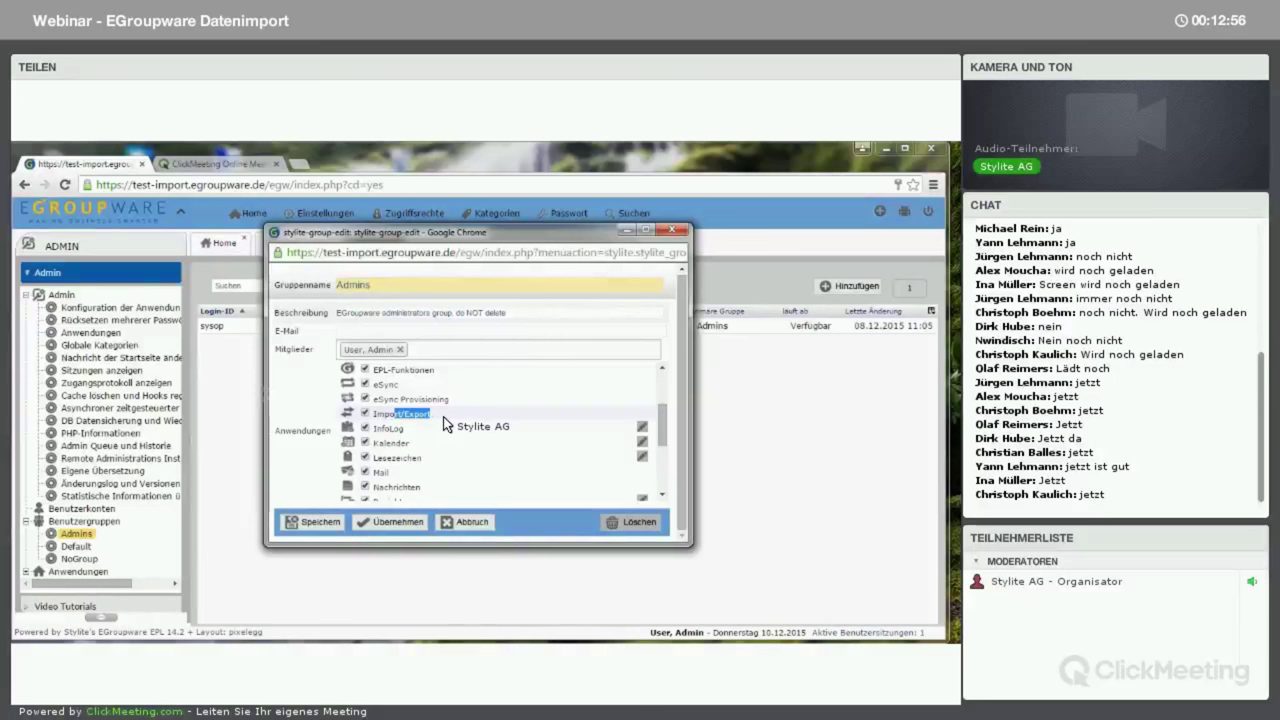
{"action": "left_click", "coordinate": [448, 423]}
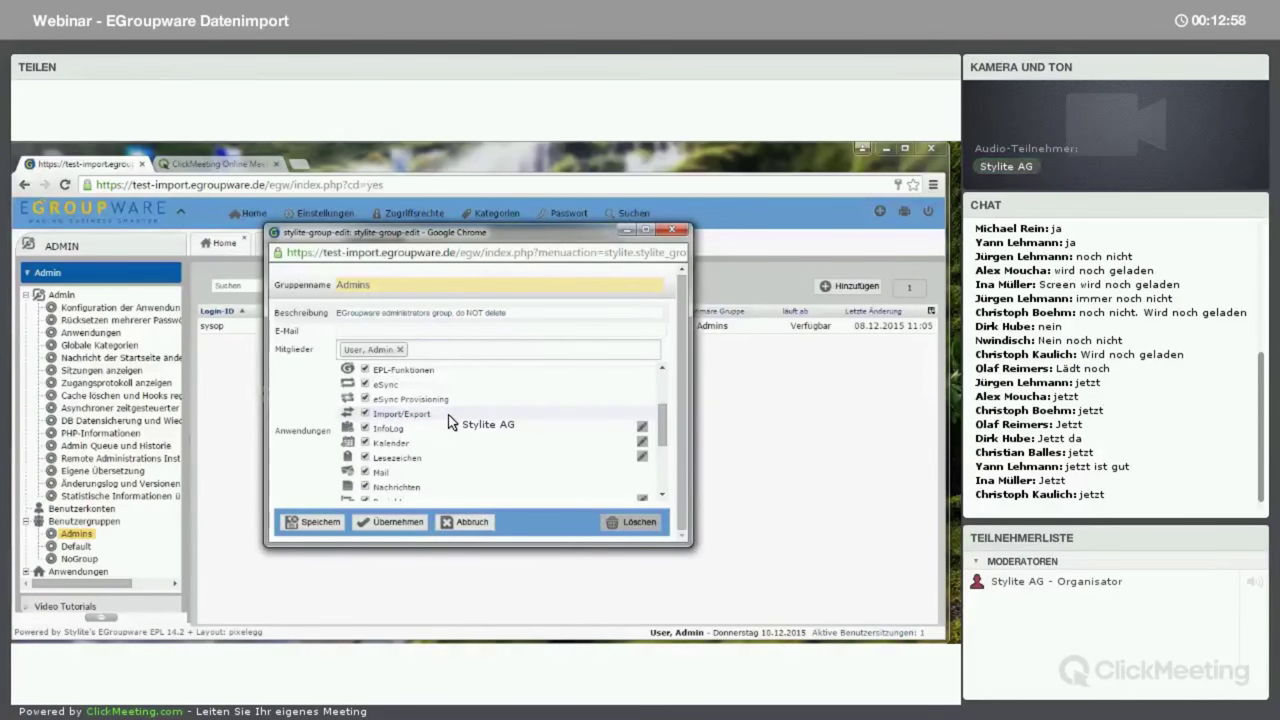
{"action": "left_click", "coordinate": [677, 234]}
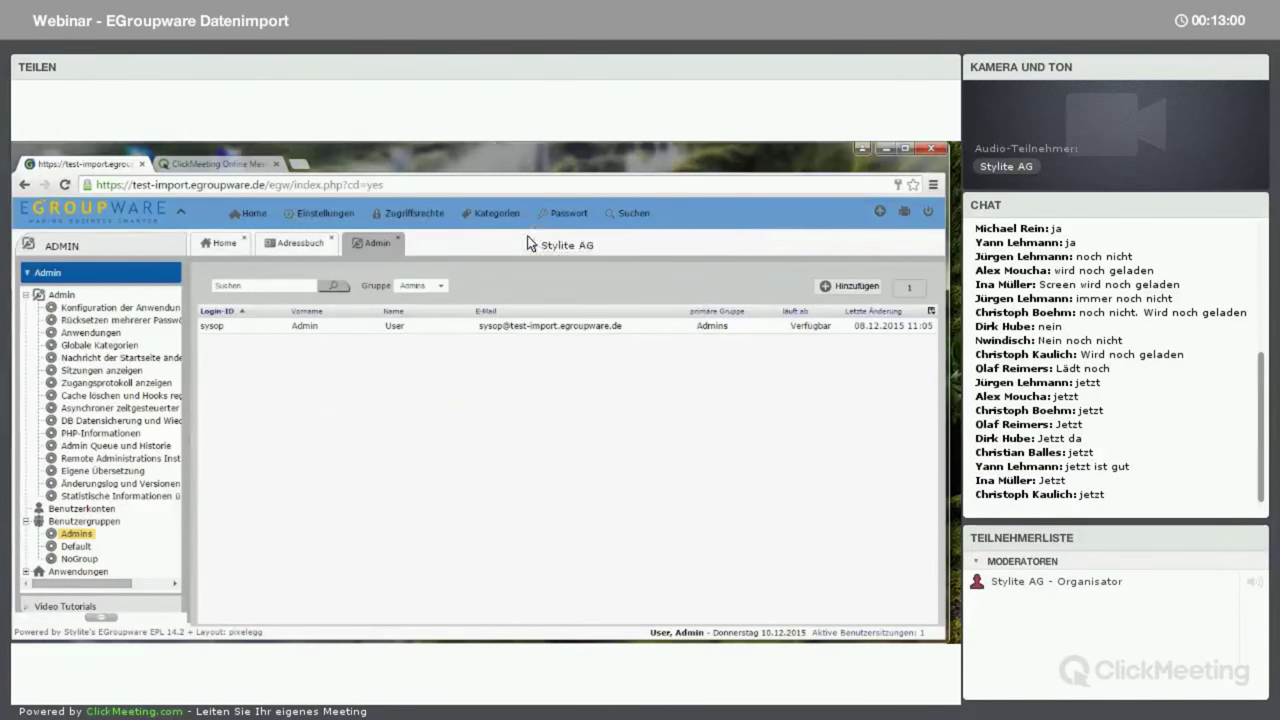
{"action": "left_click", "coordinate": [396, 238]}
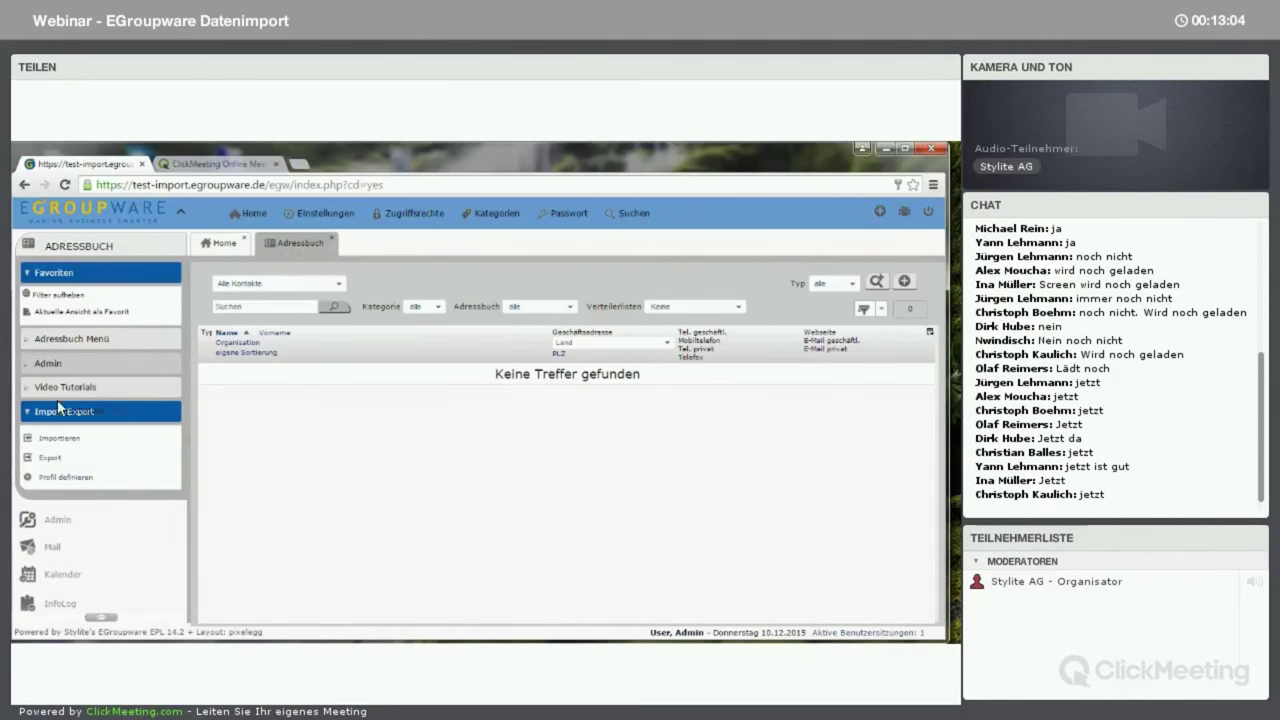
- Prepare an address book import with the import-addressbook-csv definition and the desktop file Adressen-Import.csv
{"action": "left_click", "coordinate": [61, 442]}
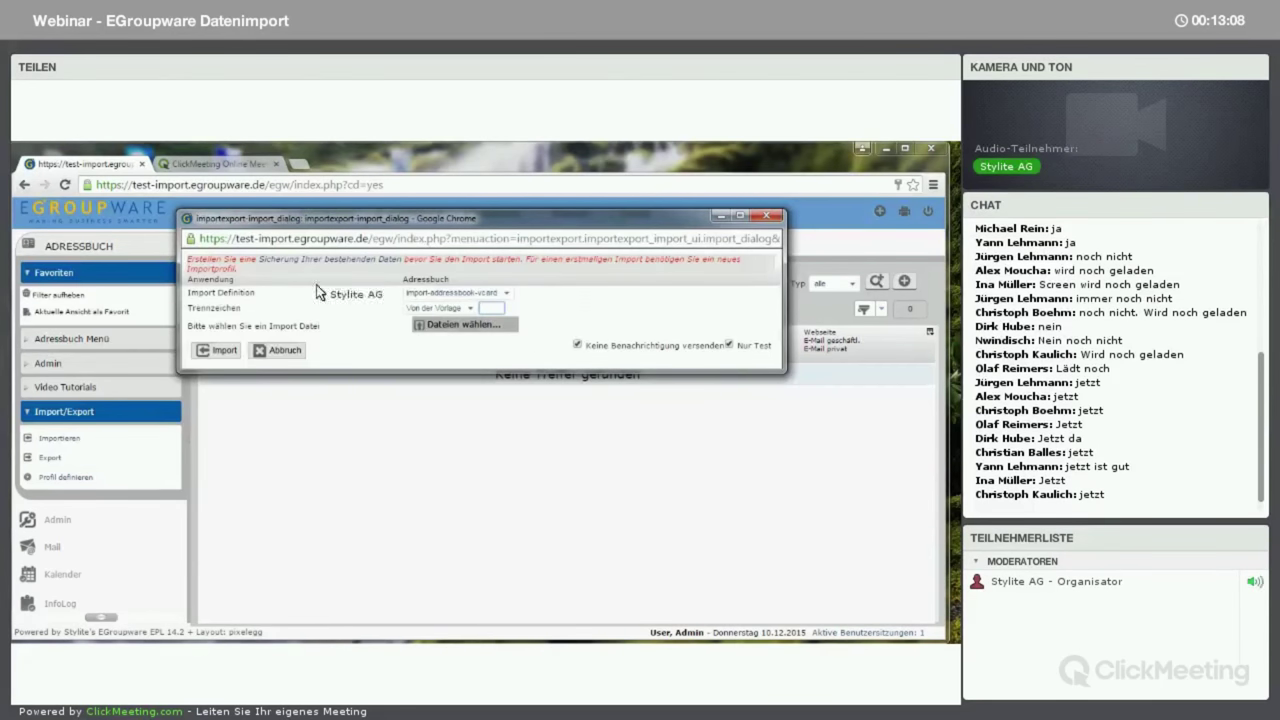
{"action": "left_click", "coordinate": [478, 292]}
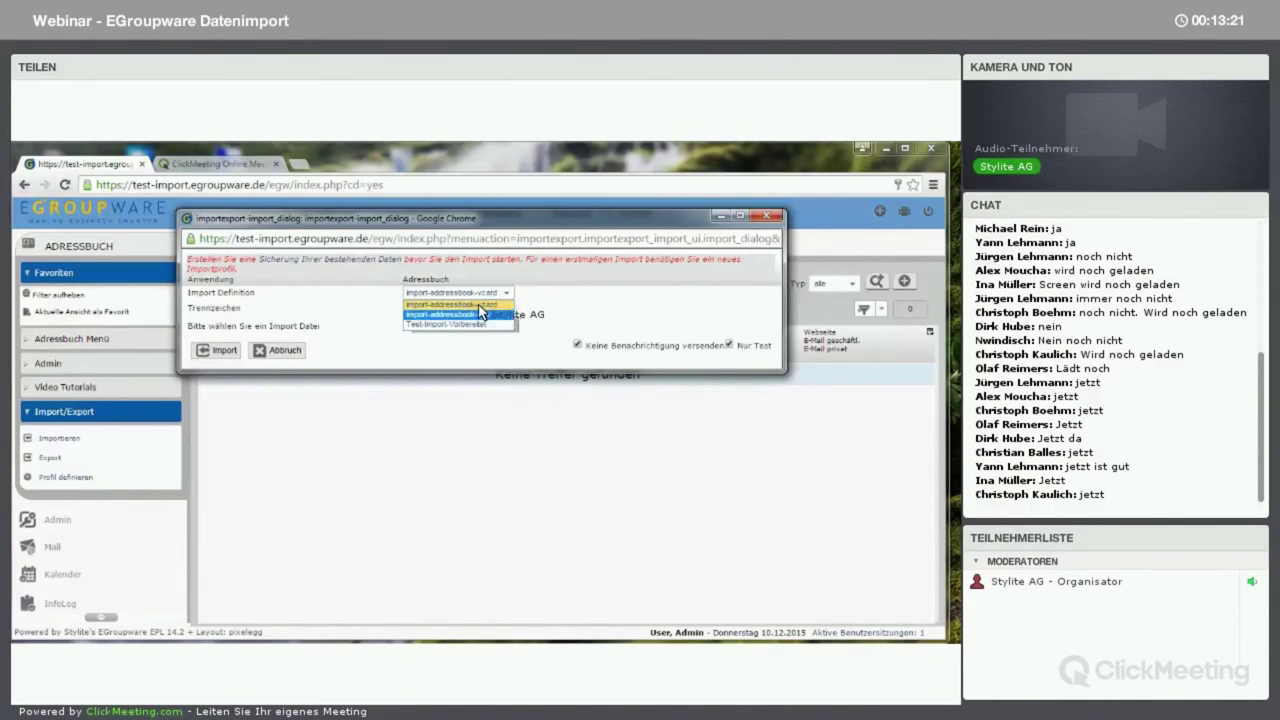
{"action": "left_click", "coordinate": [483, 316]}
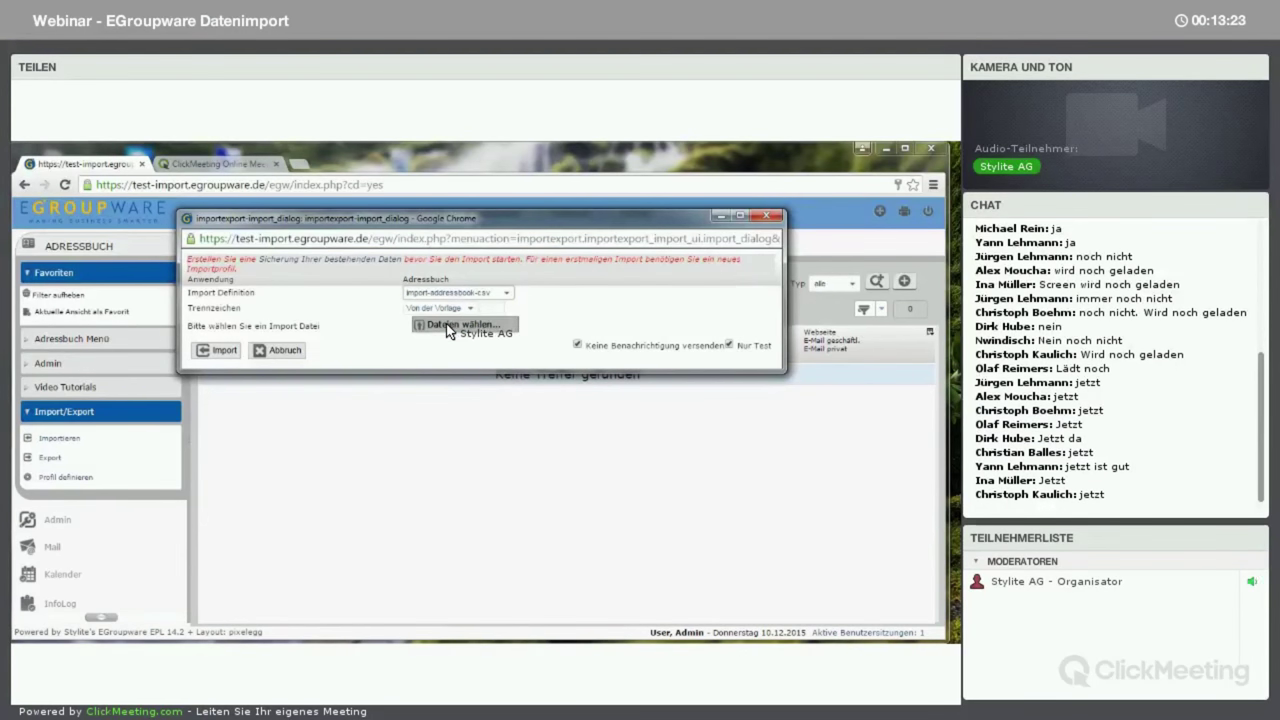
{"action": "left_click", "coordinate": [449, 332]}
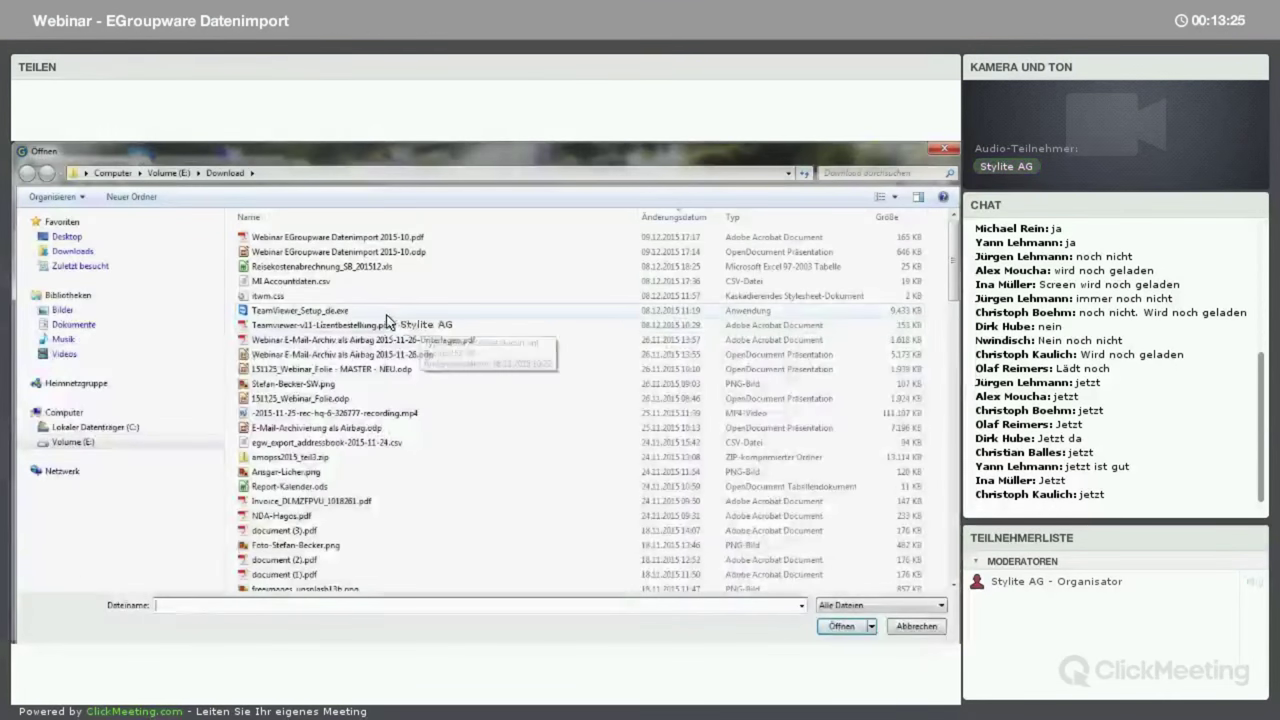
{"action": "left_click", "coordinate": [78, 238]}
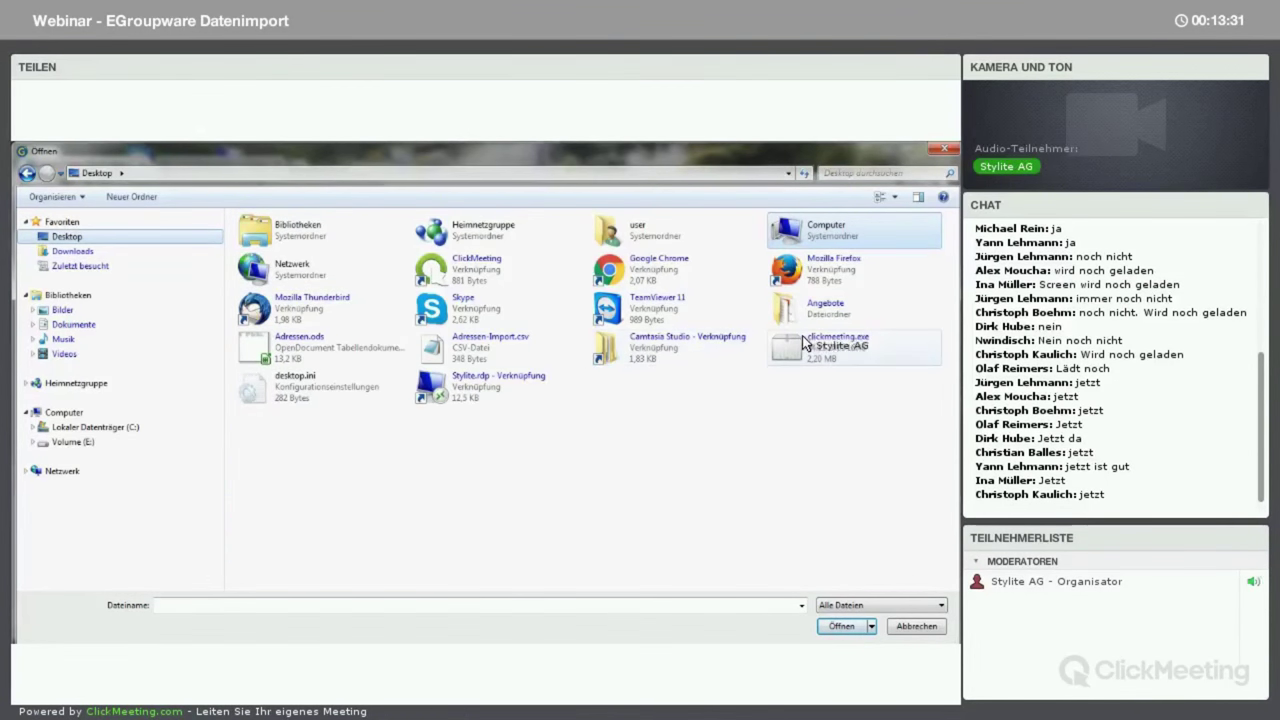
{"action": "left_click", "coordinate": [563, 354]}
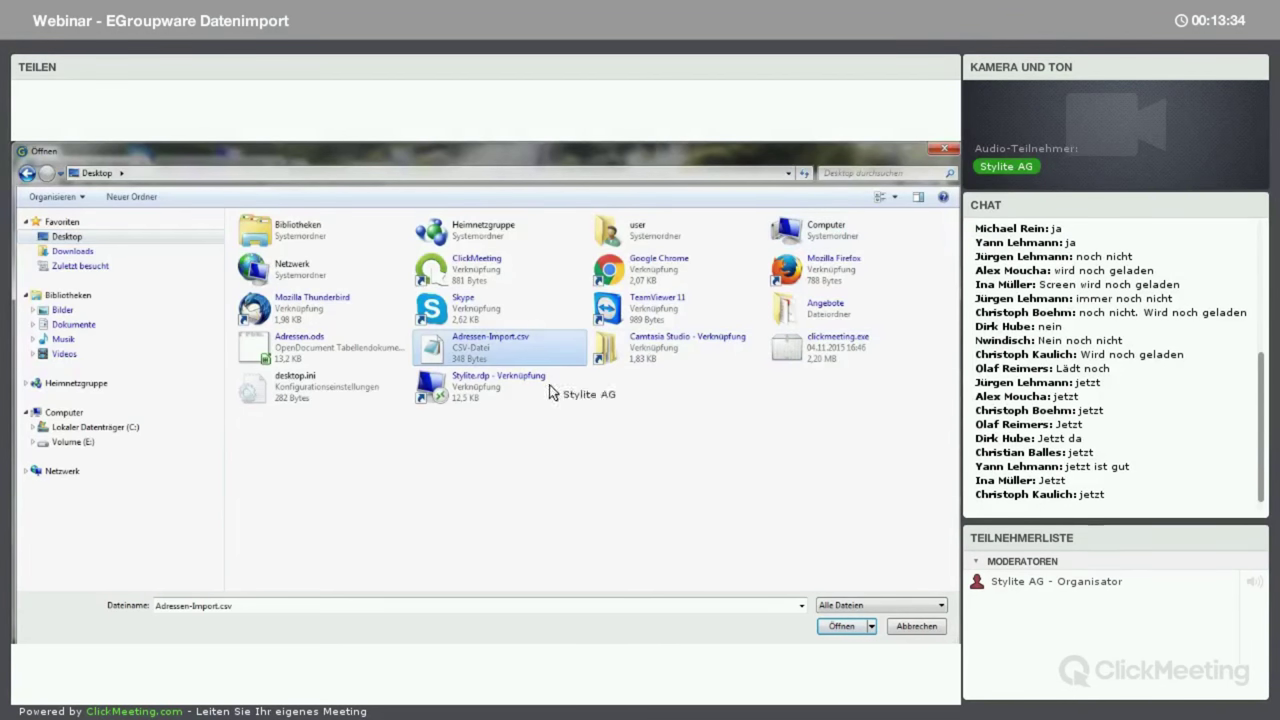
{"action": "left_click", "coordinate": [840, 627]}
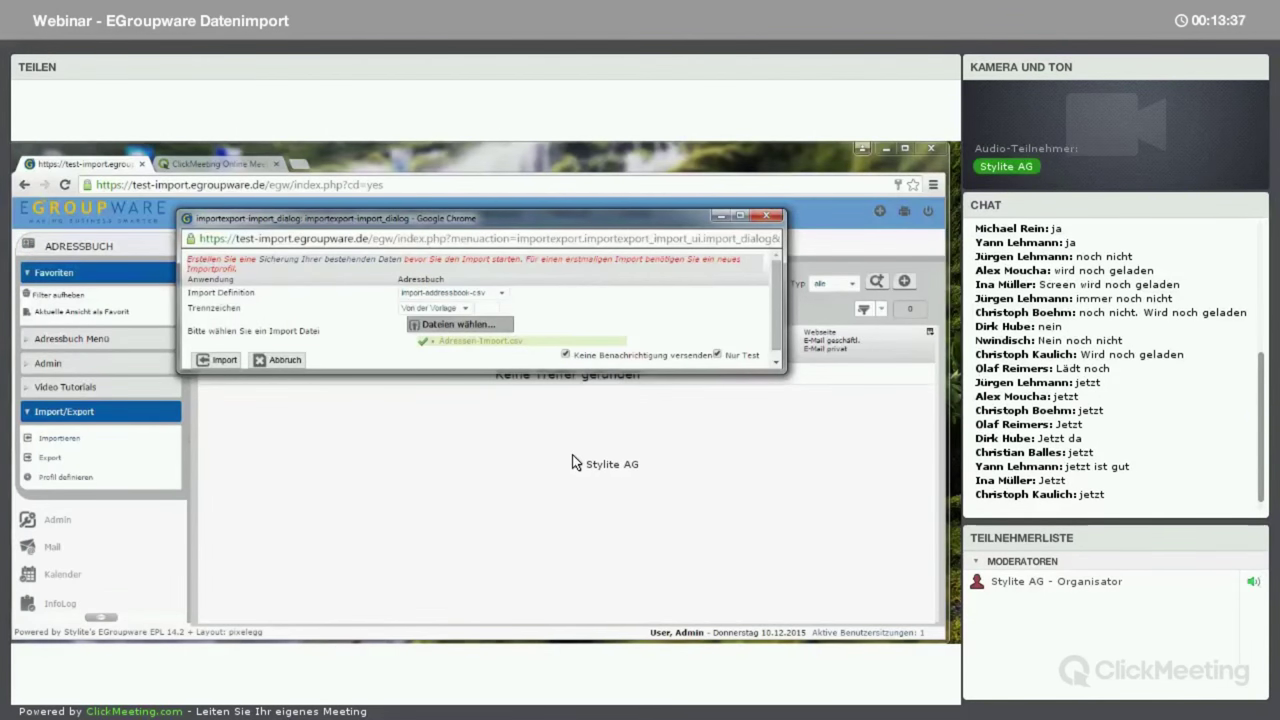
- Try the import as a test run, review its report and close the import dialog
{"action": "left_click", "coordinate": [229, 362]}
{"action": "left_click_drag", "start_coordinate": [230, 285], "coordinate": [557, 368]}
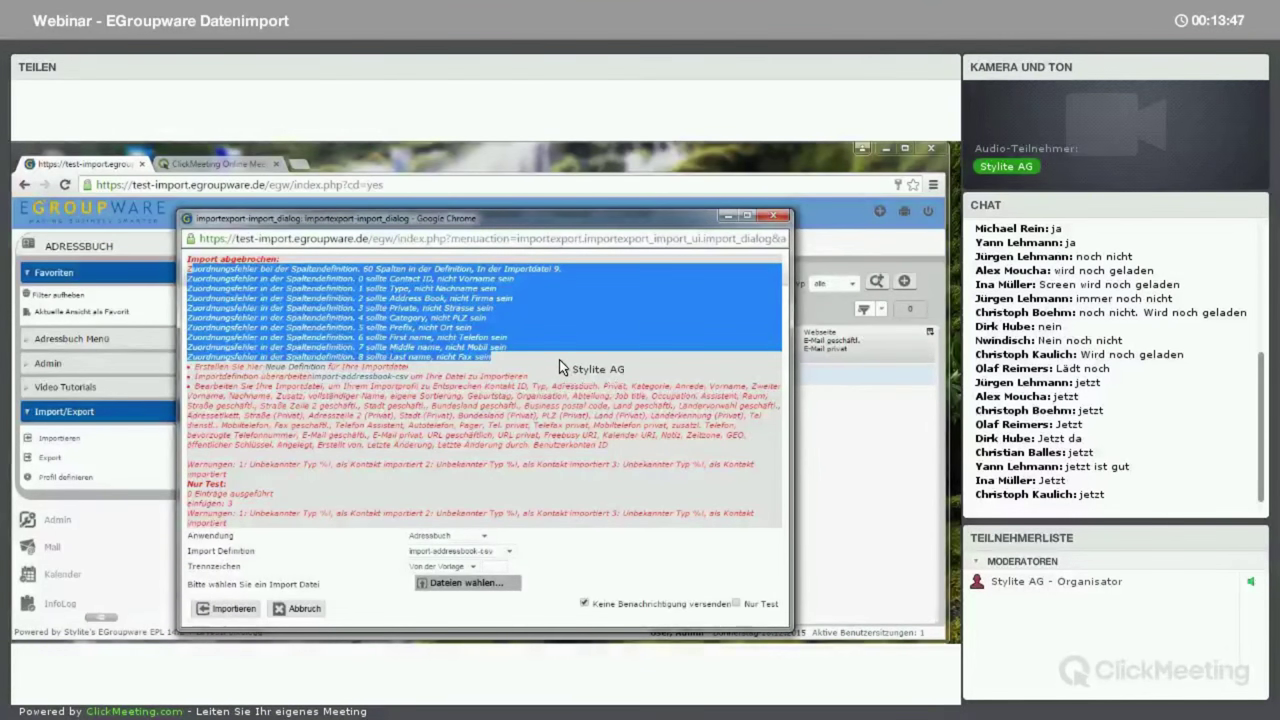
{"action": "left_click", "coordinate": [782, 217]}
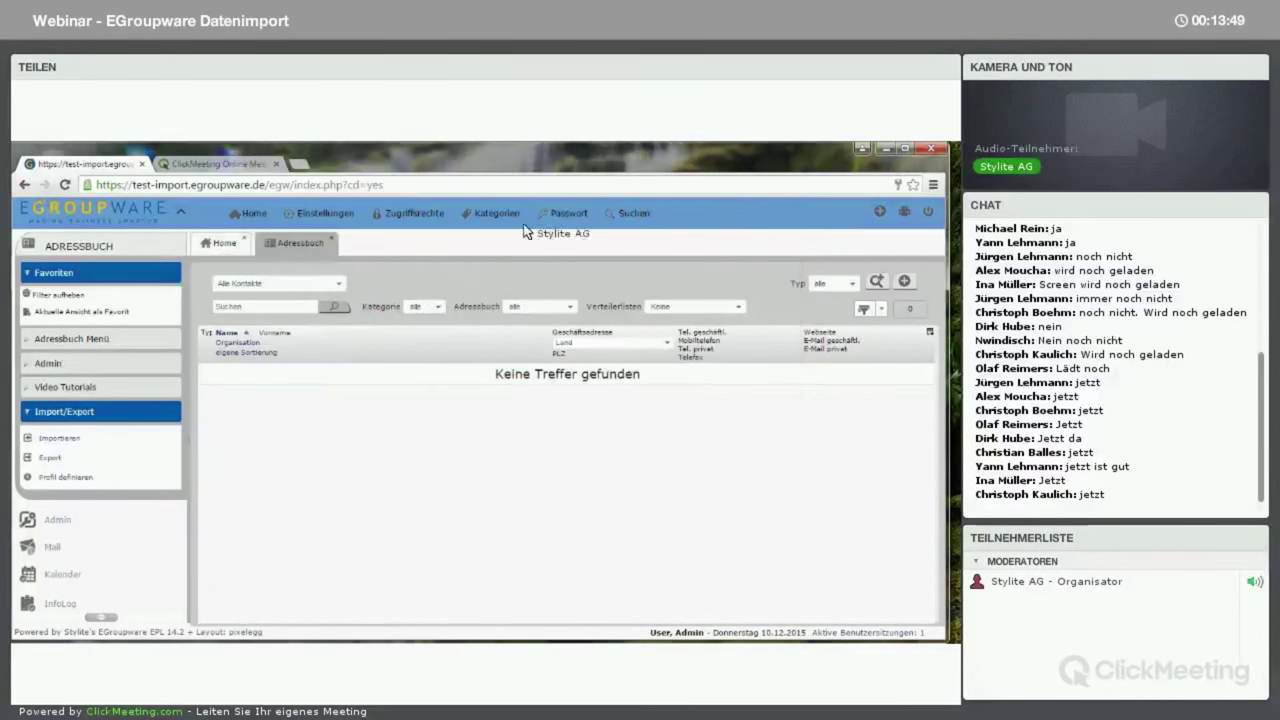
- Add a new import/export profile definition for the Adressbuch application
{"action": "left_click", "coordinate": [68, 476]}
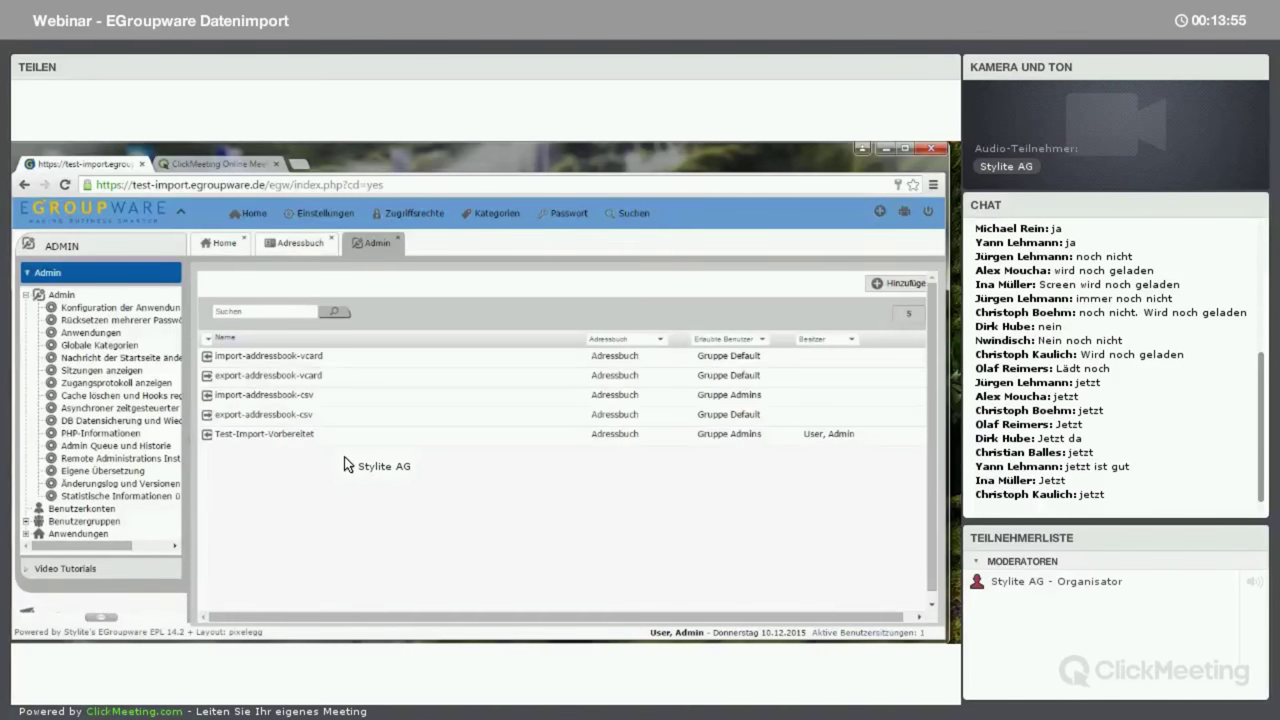
{"action": "left_click", "coordinate": [893, 286]}
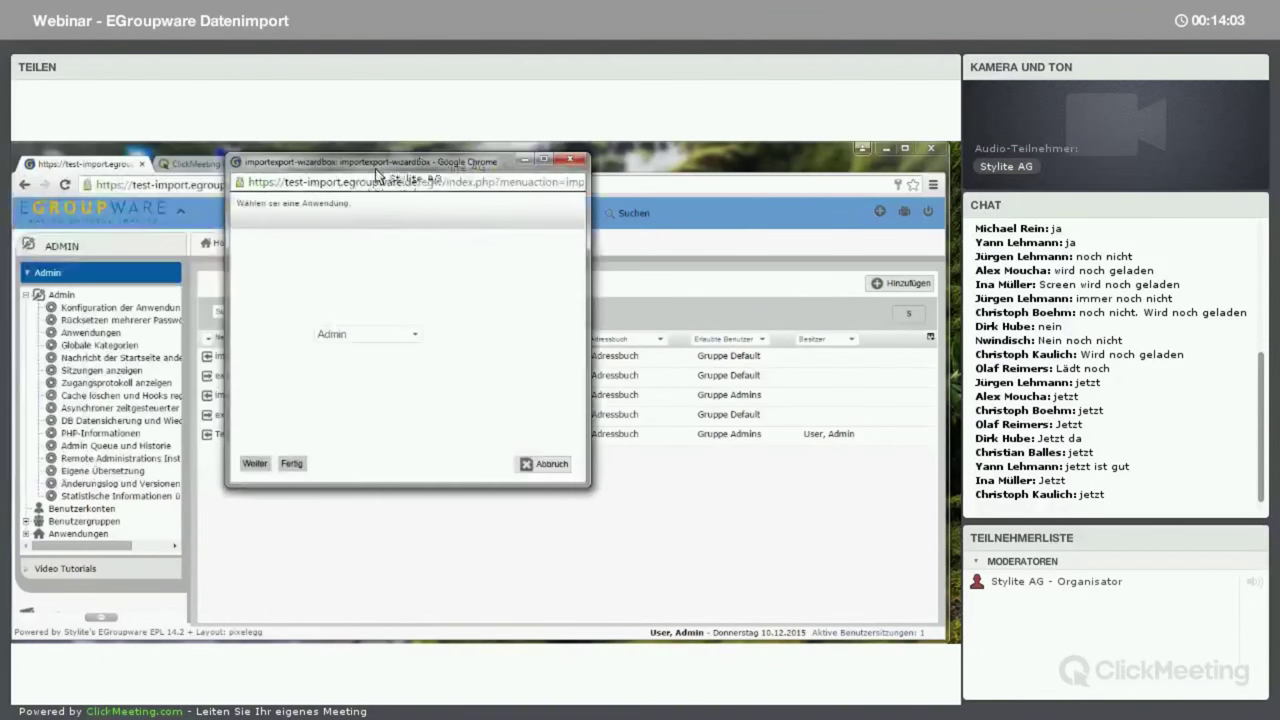
{"action": "left_click", "coordinate": [418, 337]}
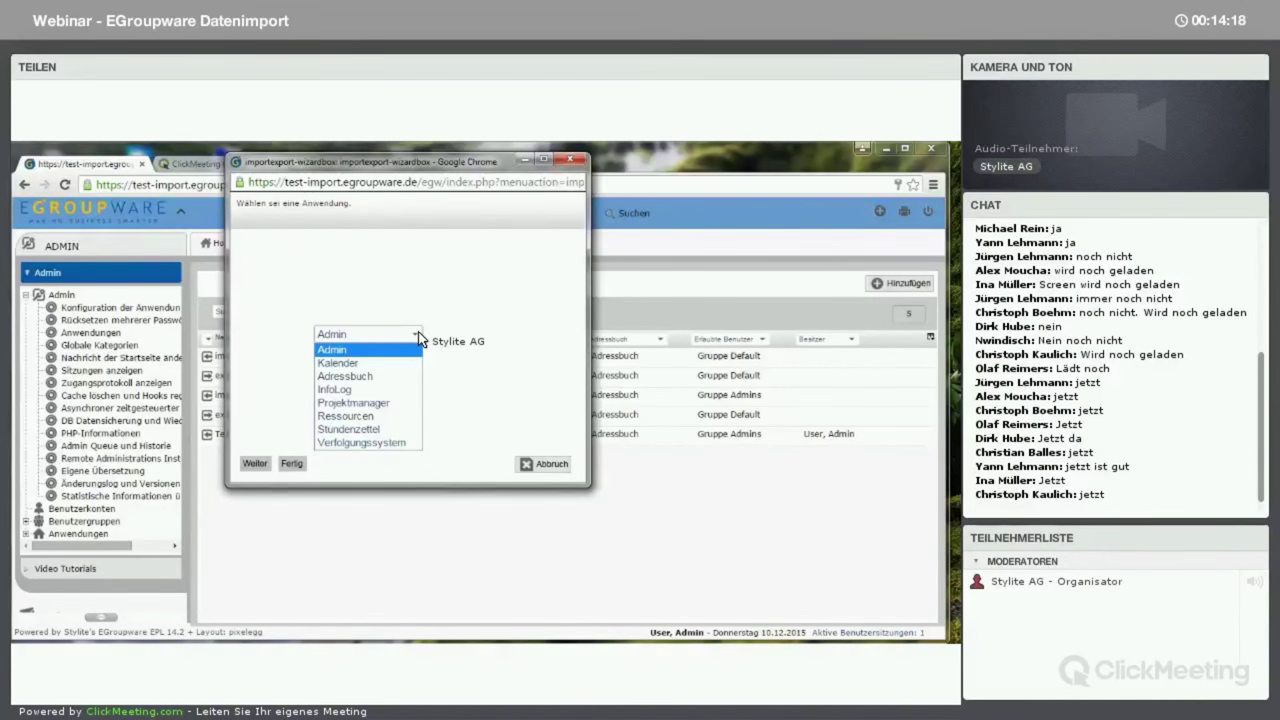
{"action": "left_click", "coordinate": [376, 377]}
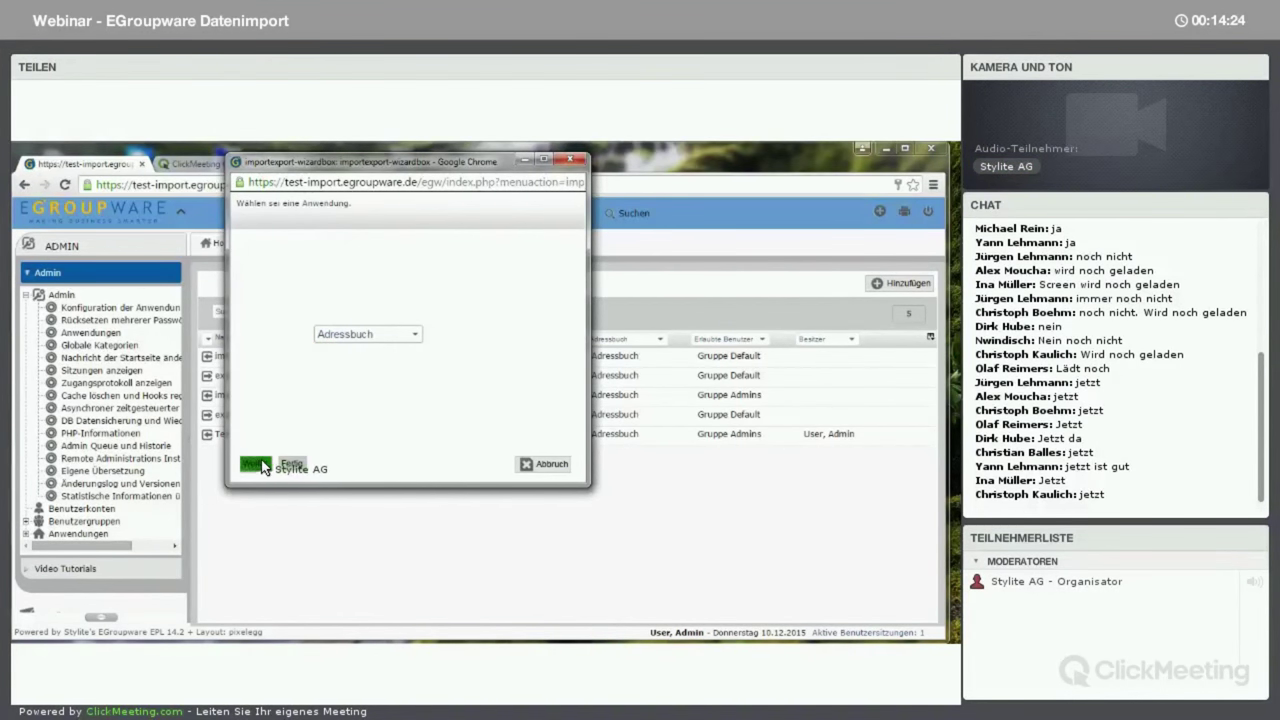
{"action": "left_click", "coordinate": [262, 465]}
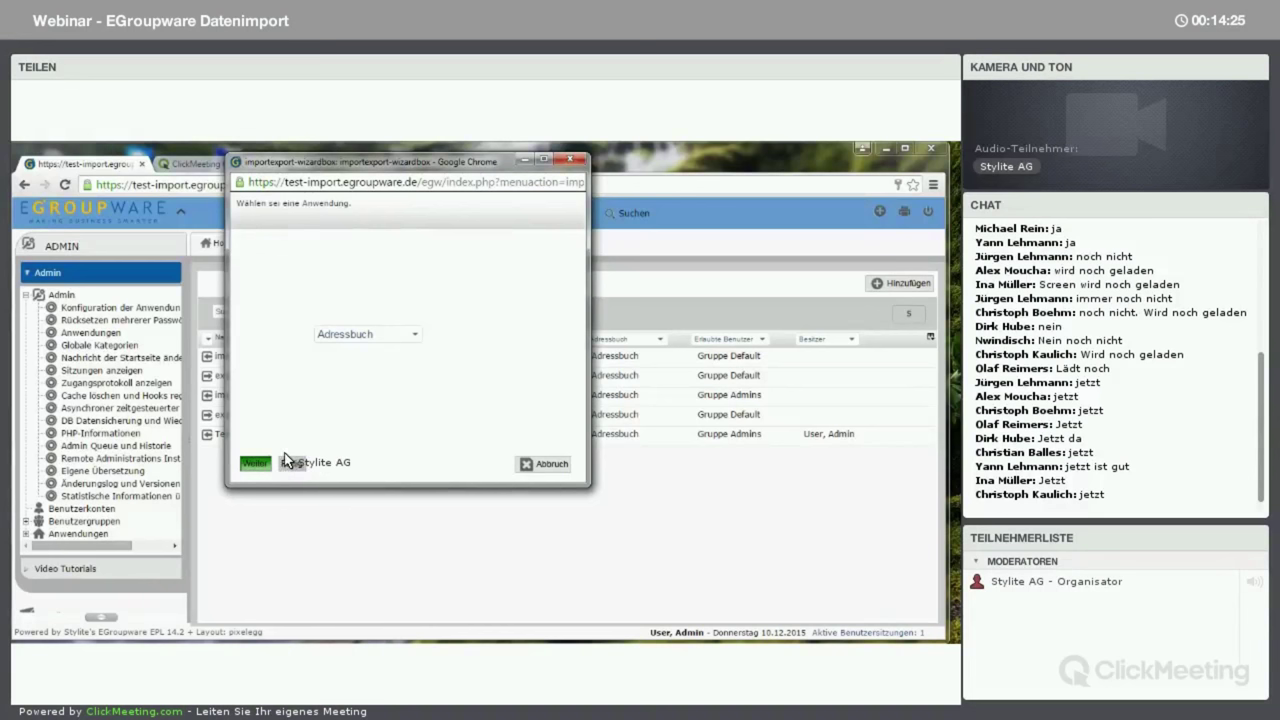
- Use the Adressbuch CSV Import plug-in for the definition and name it Webinar Import Adressen
{"action": "left_click", "coordinate": [396, 336]}
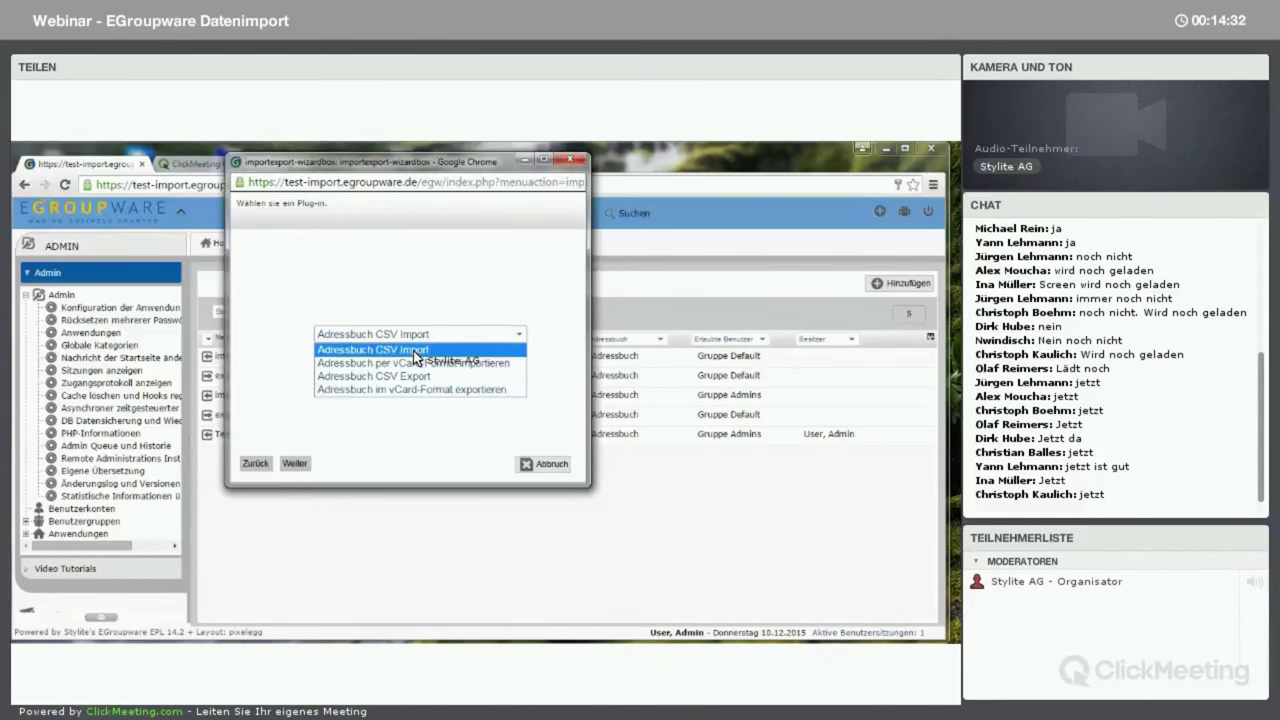
{"action": "left_click", "coordinate": [414, 355]}
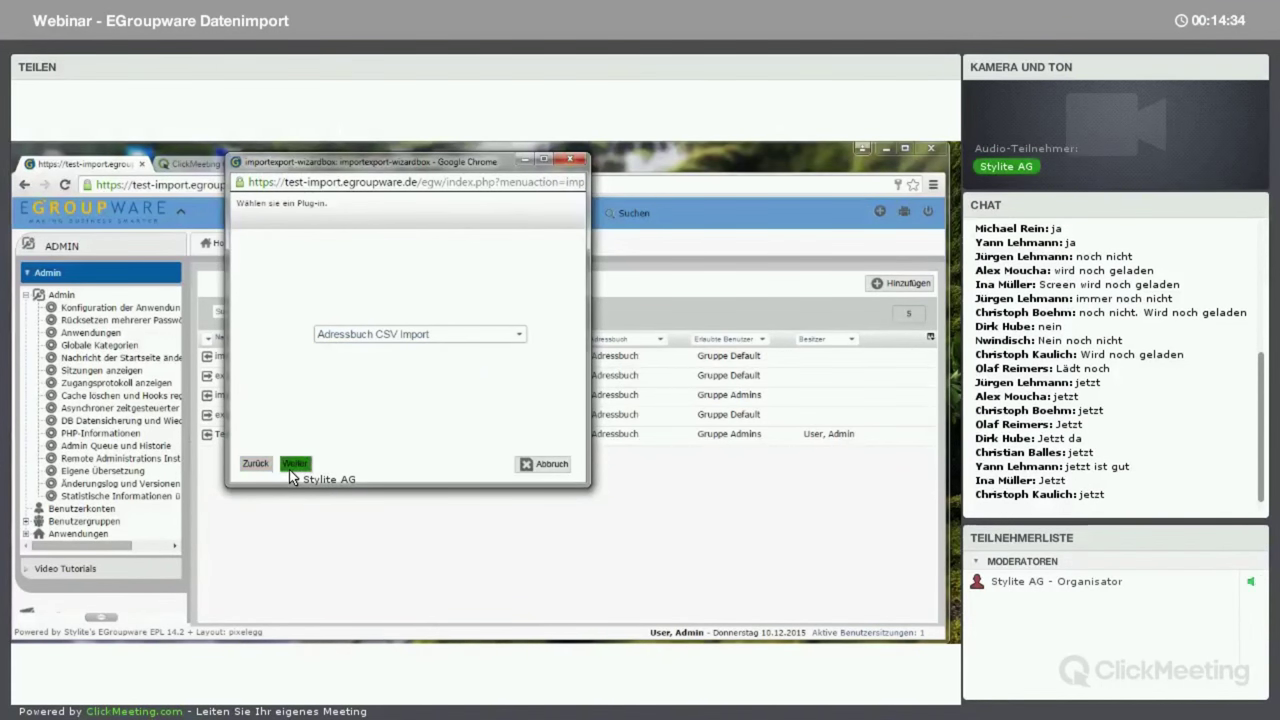
{"action": "left_click", "coordinate": [292, 468]}
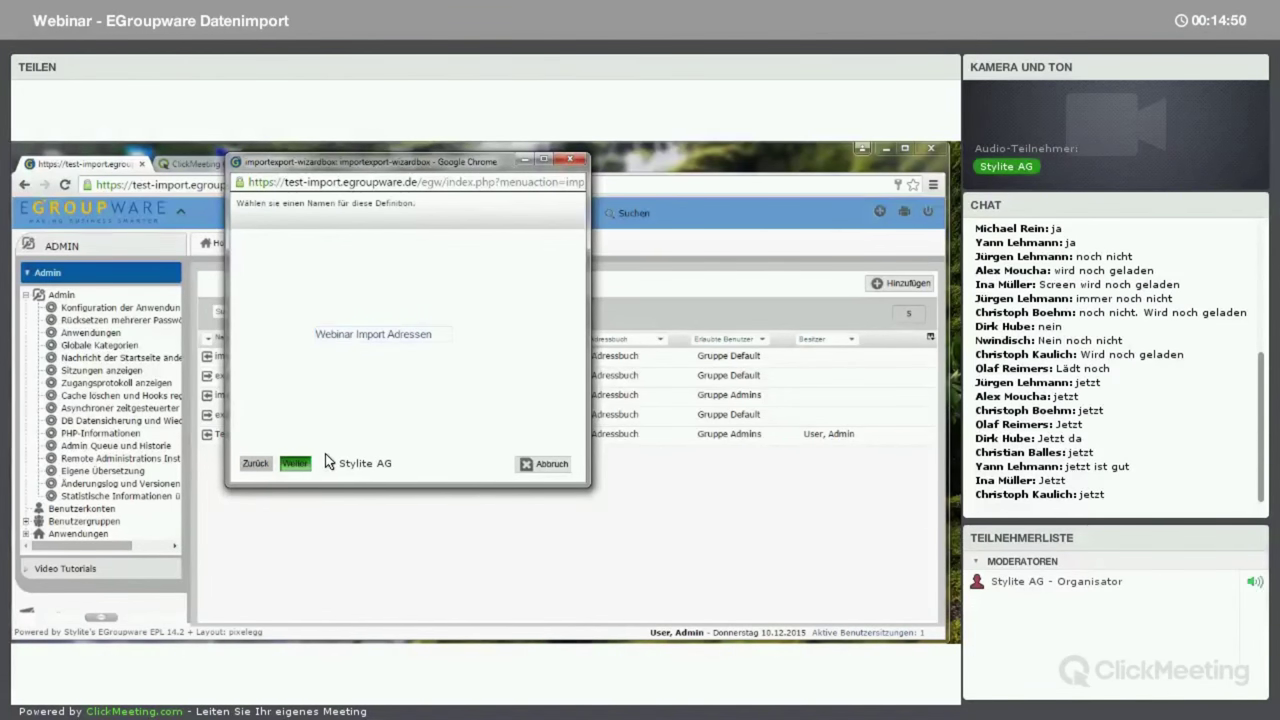
{"action": "left_click", "coordinate": [291, 467]}
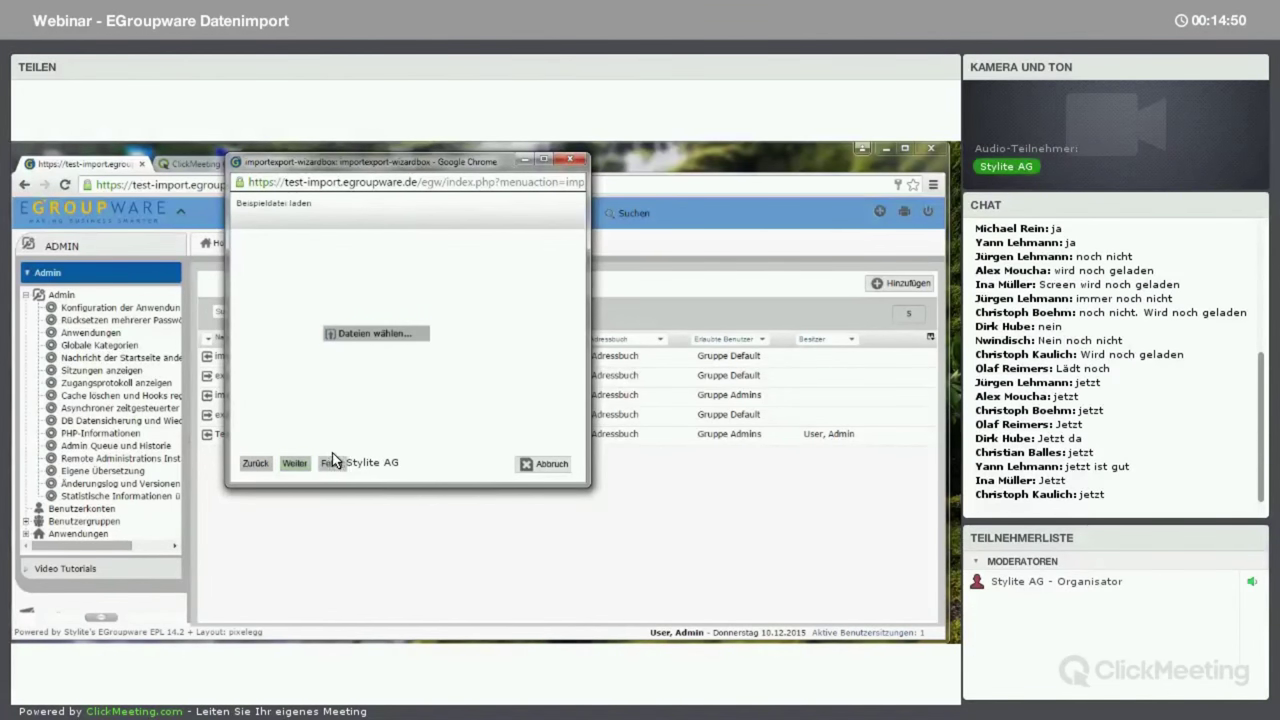
- Load the desktop file Adressen-Import.csv as the definition's sample file and continue to the separator and character set settings
{"action": "left_click", "coordinate": [349, 334]}
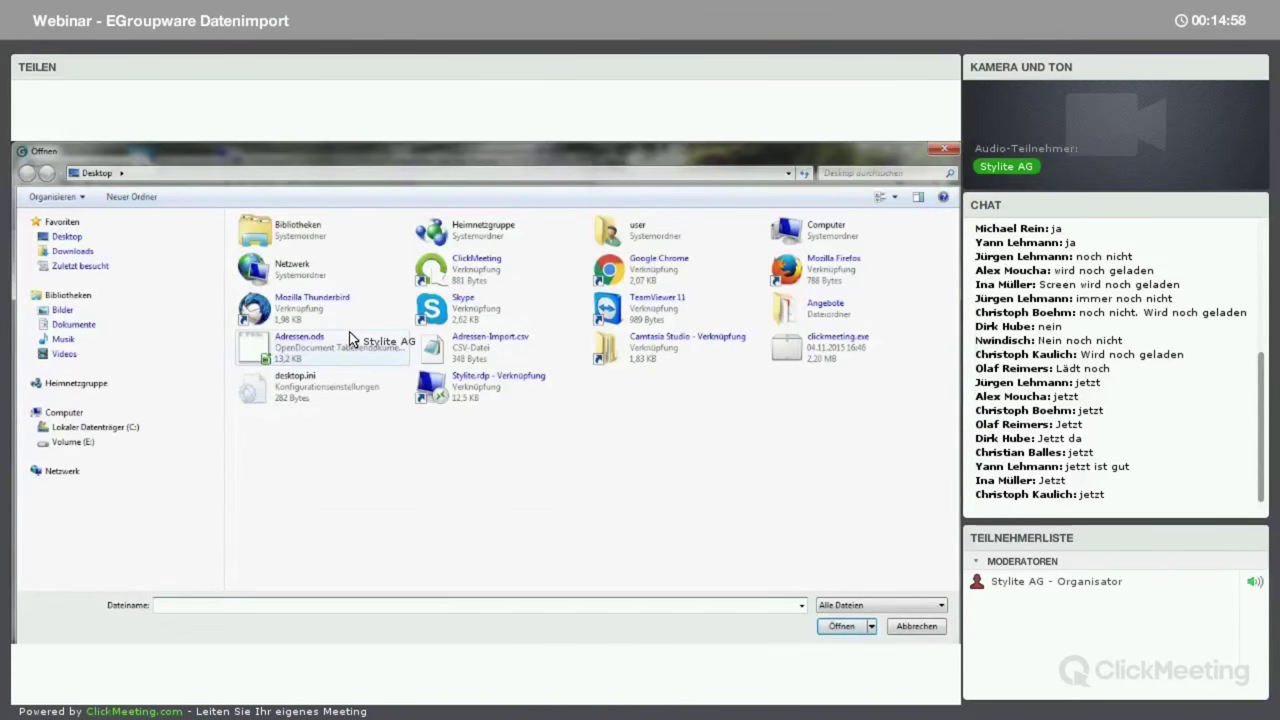
{"action": "left_click", "coordinate": [482, 349]}
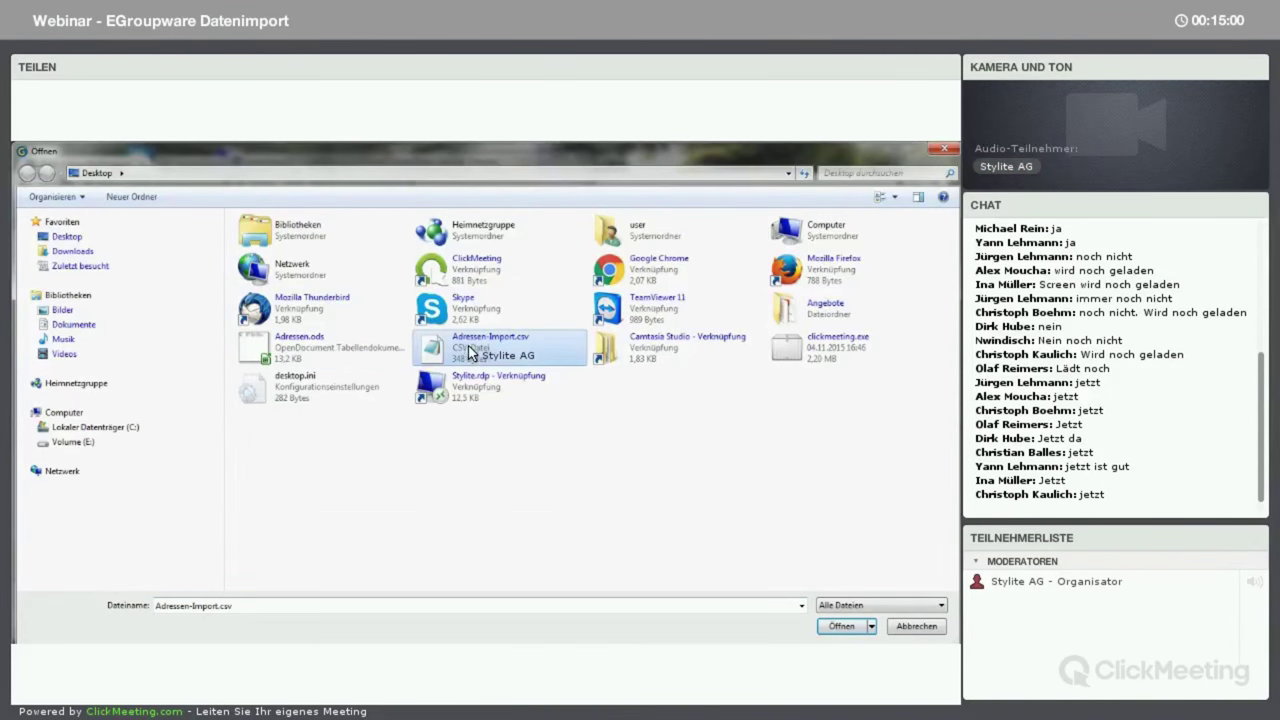
{"action": "left_click", "coordinate": [836, 624]}
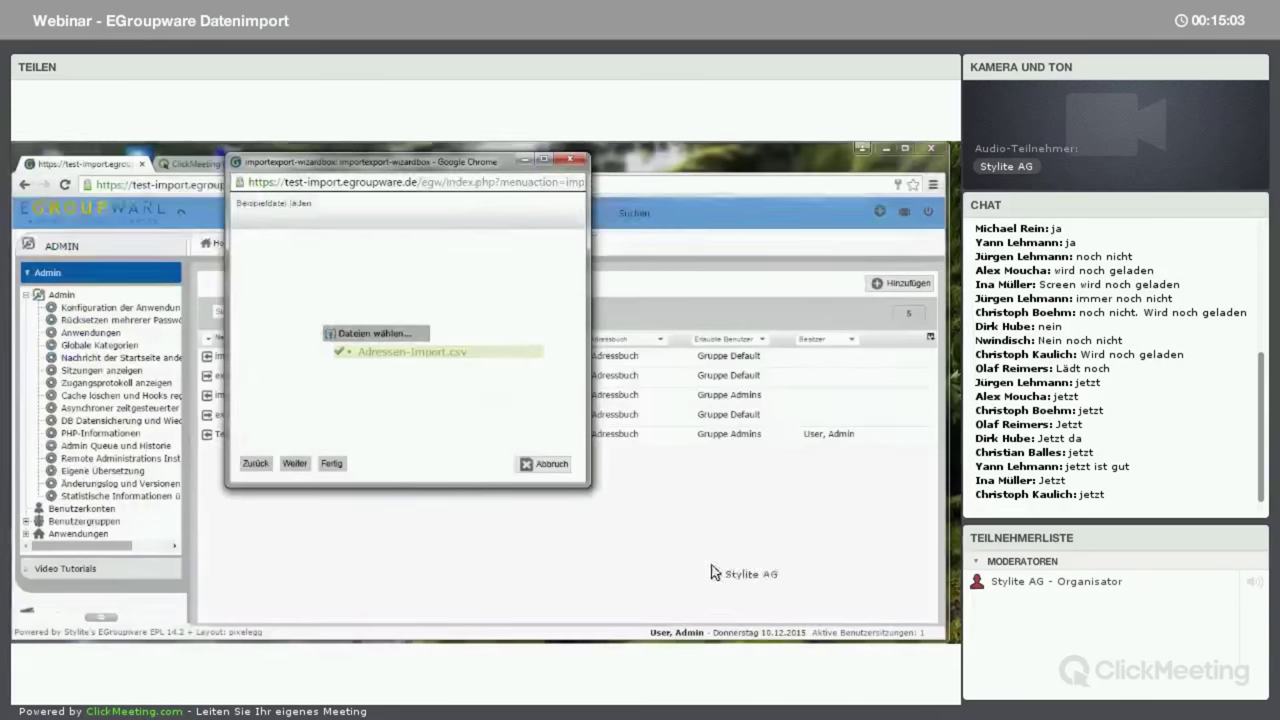
{"action": "left_click", "coordinate": [294, 466]}
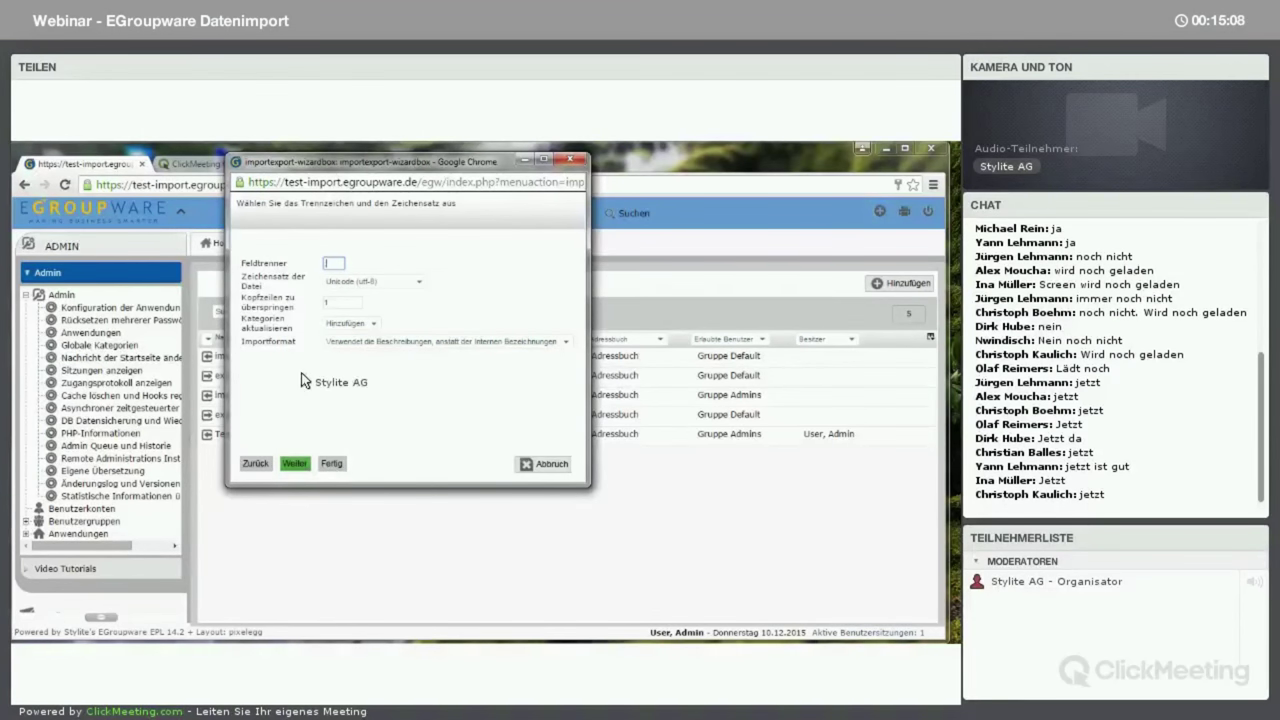
- Set the file's character set to Westeuropäisch (iso-8859-1) and review the field separator and the number of header lines to skip
{"action": "left_click_drag", "start_coordinate": [255, 262], "coordinate": [322, 264]}
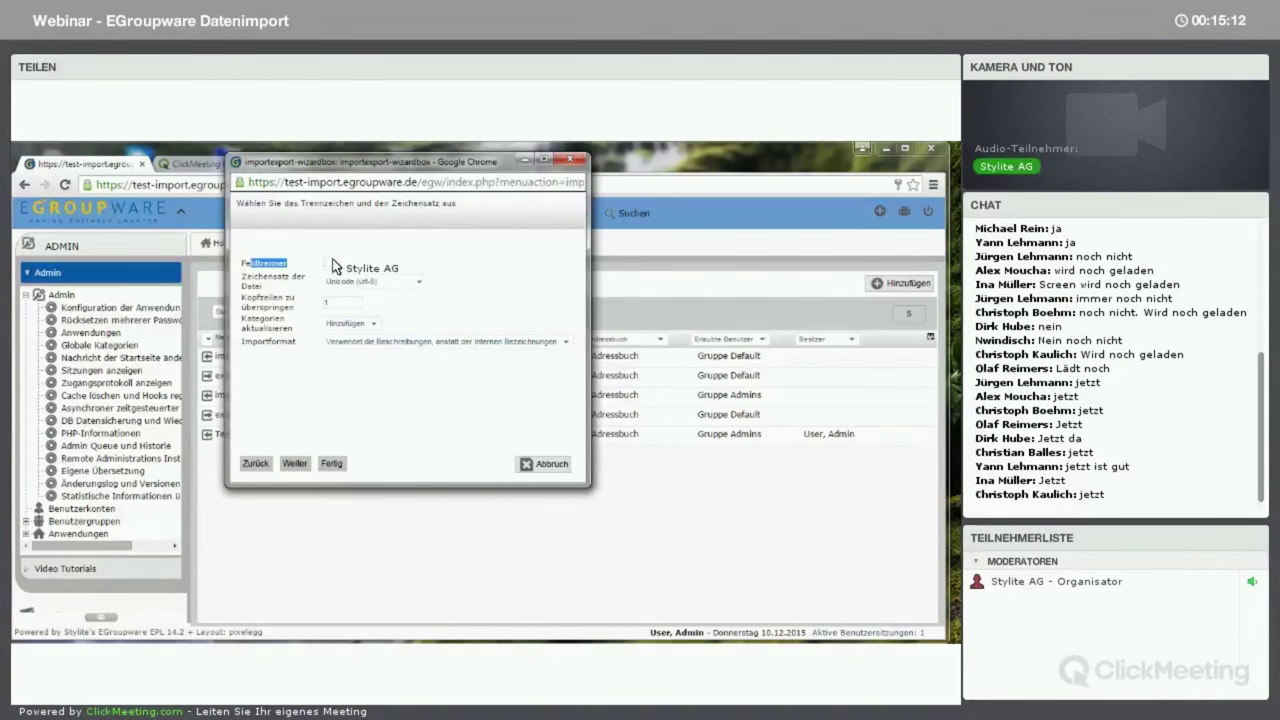
{"action": "left_click", "coordinate": [417, 284]}
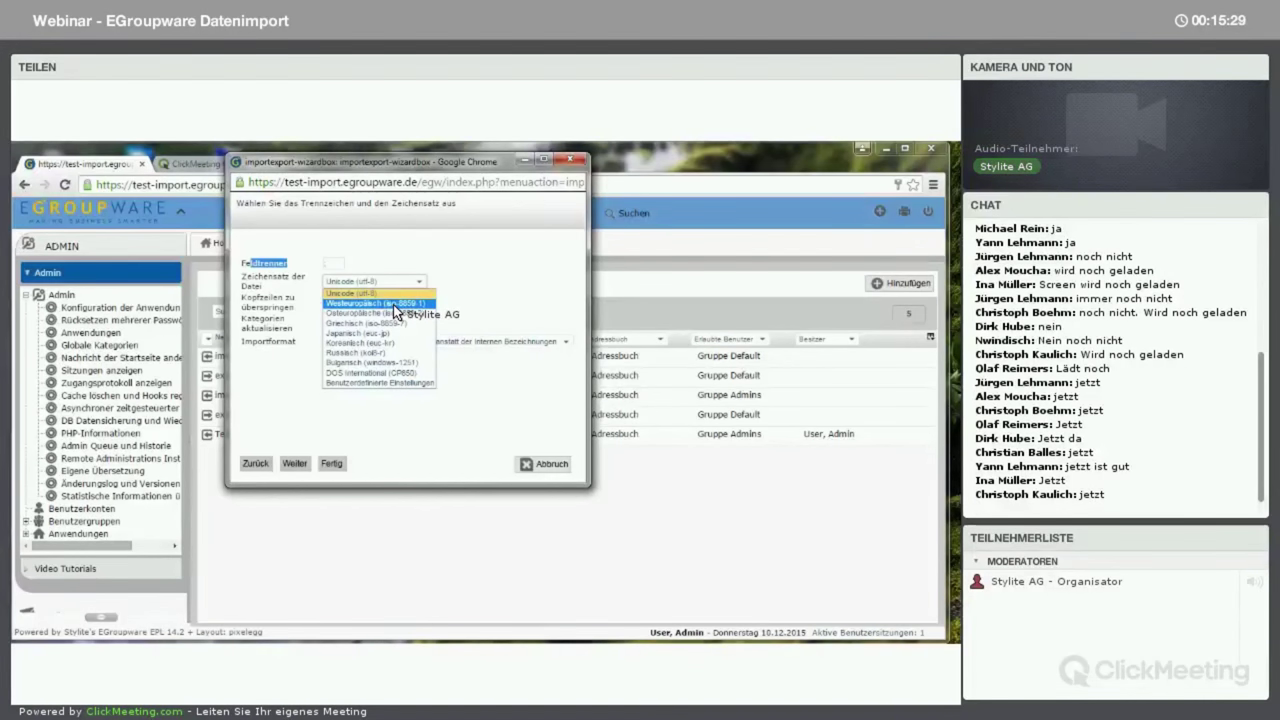
{"action": "left_click", "coordinate": [397, 305]}
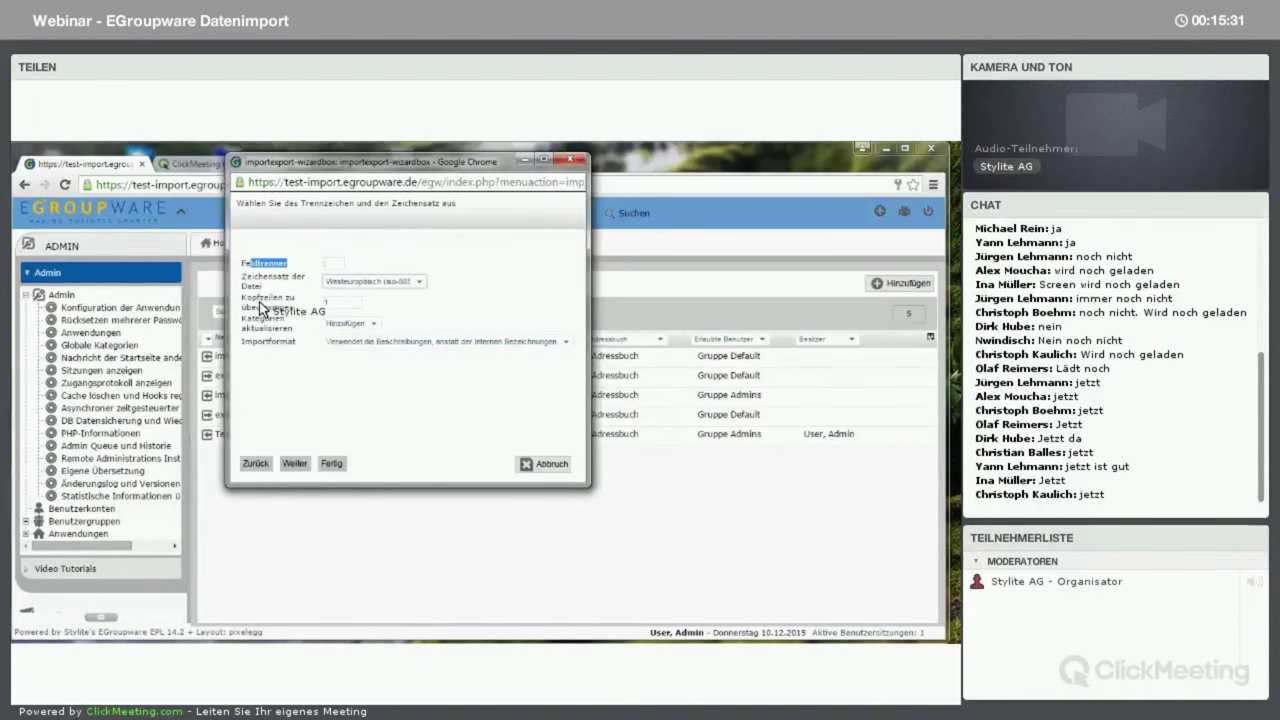
{"action": "left_click_drag", "start_coordinate": [245, 299], "coordinate": [318, 306]}
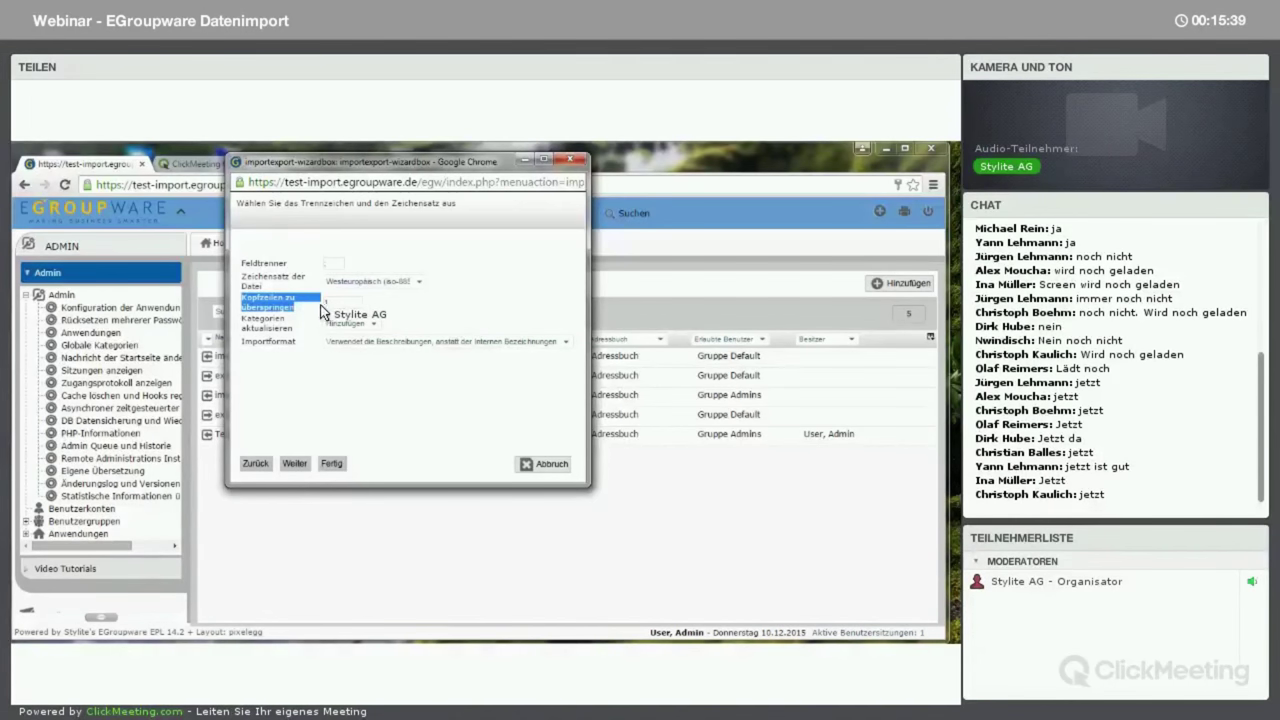
{"action": "left_click", "coordinate": [331, 305]}
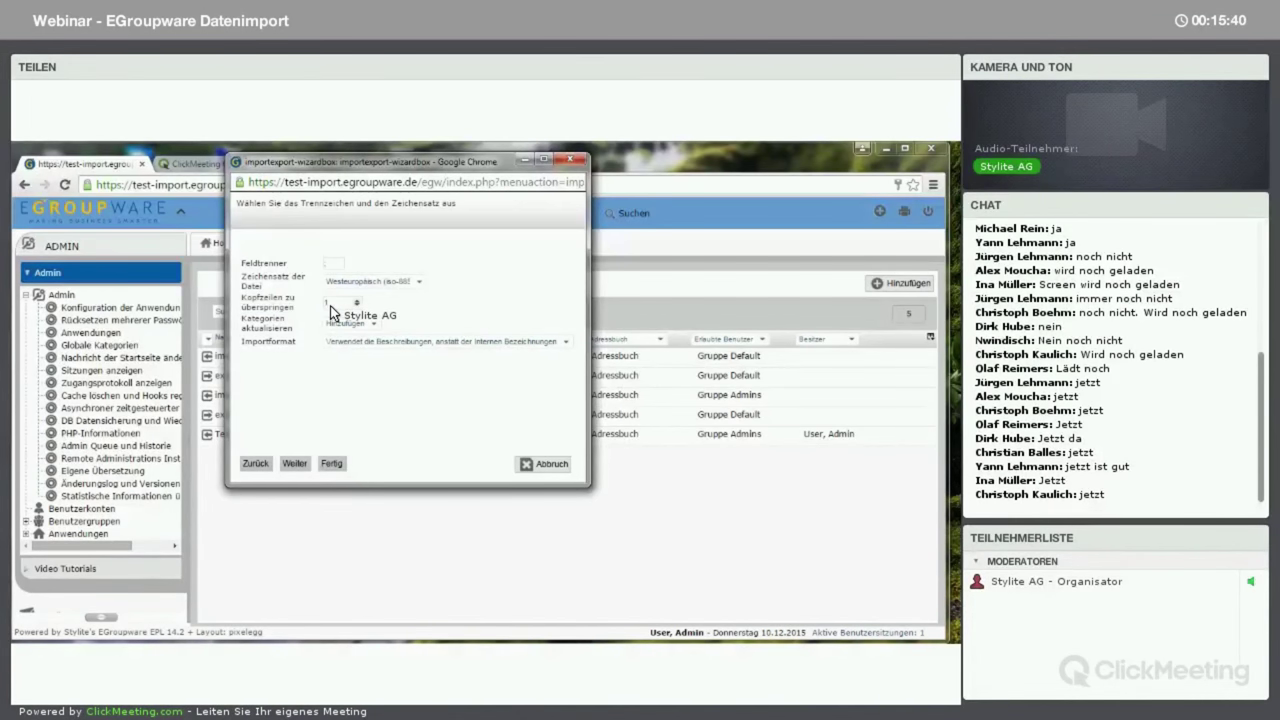
{"action": "left_click_drag", "start_coordinate": [248, 306], "coordinate": [280, 312]}
{"action": "double_click", "coordinate": [268, 310]}
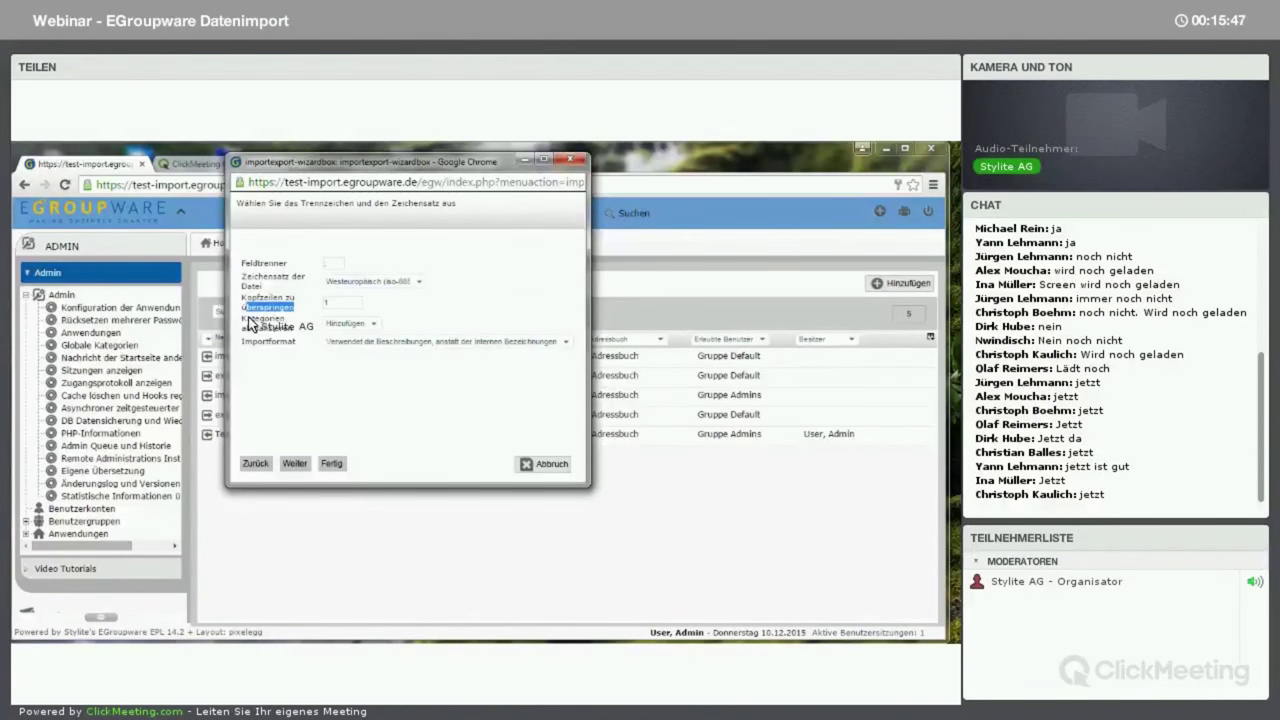
- Keep Hinzufügen for updating categories and the import format that uses descriptions instead of internal names, and continue to the field mapping
{"action": "triple_click", "coordinate": [271, 326]}
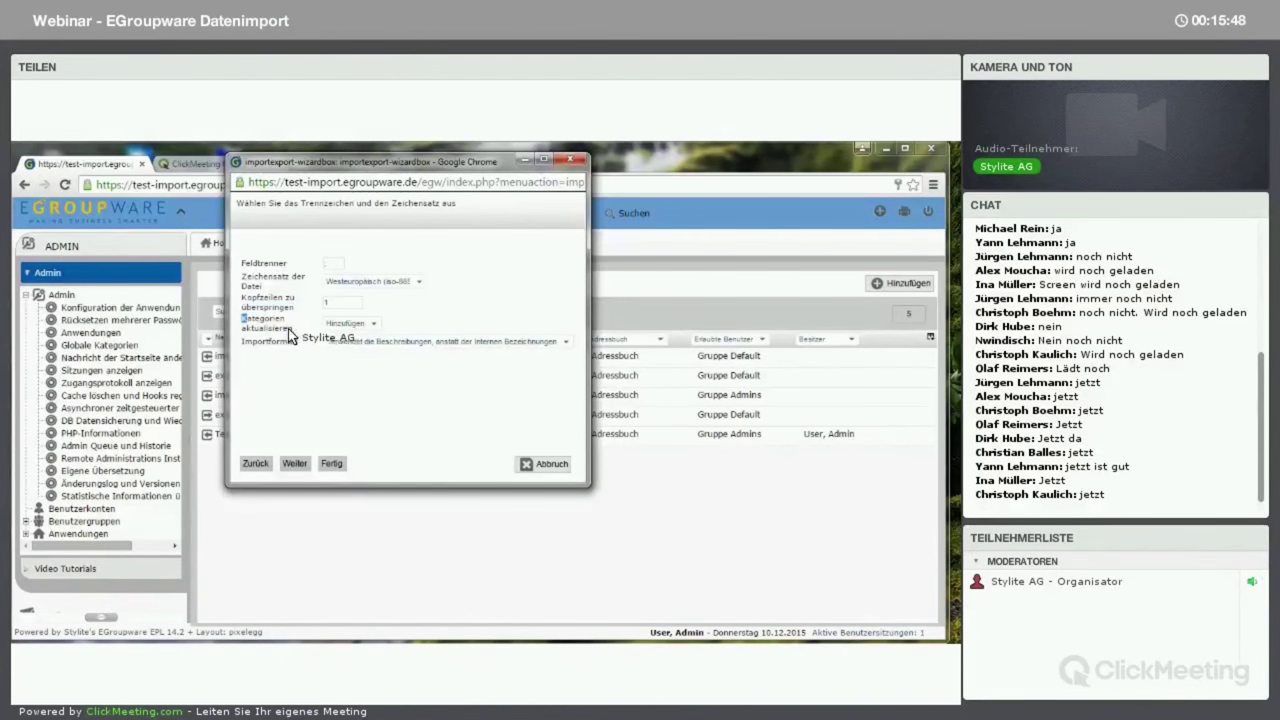
{"action": "left_click", "coordinate": [373, 324]}
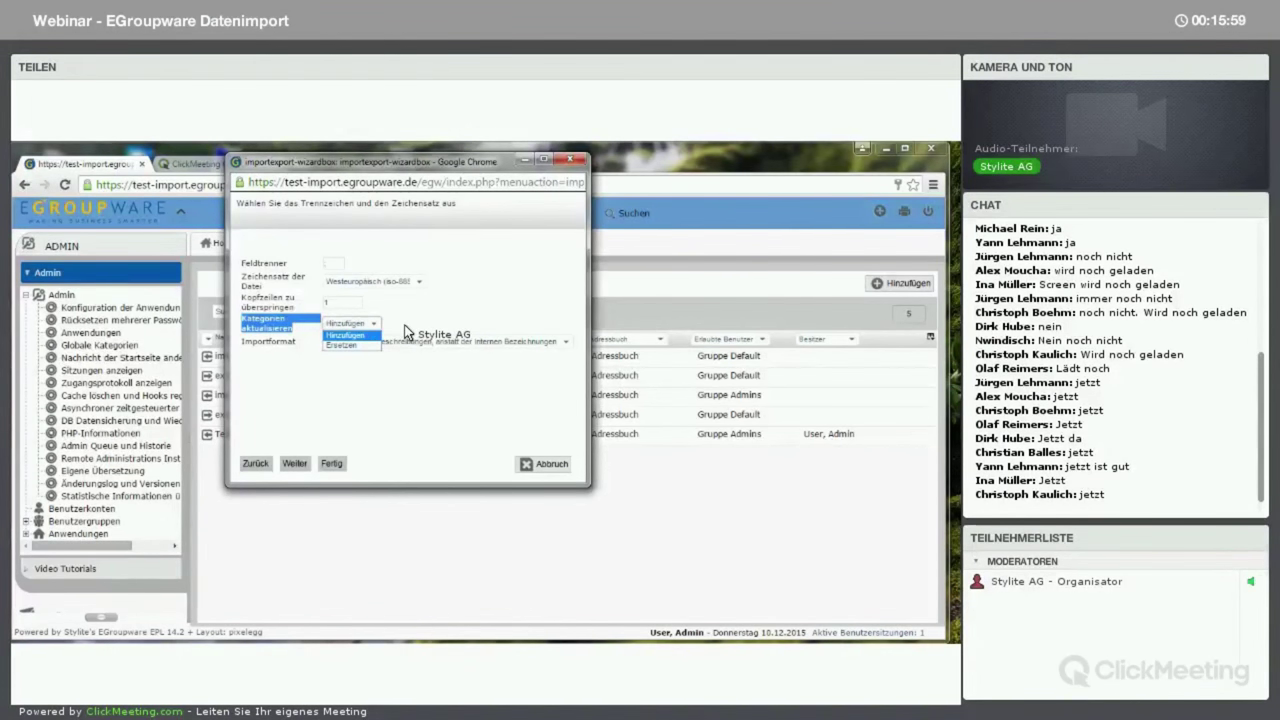
{"action": "left_click", "coordinate": [345, 335]}
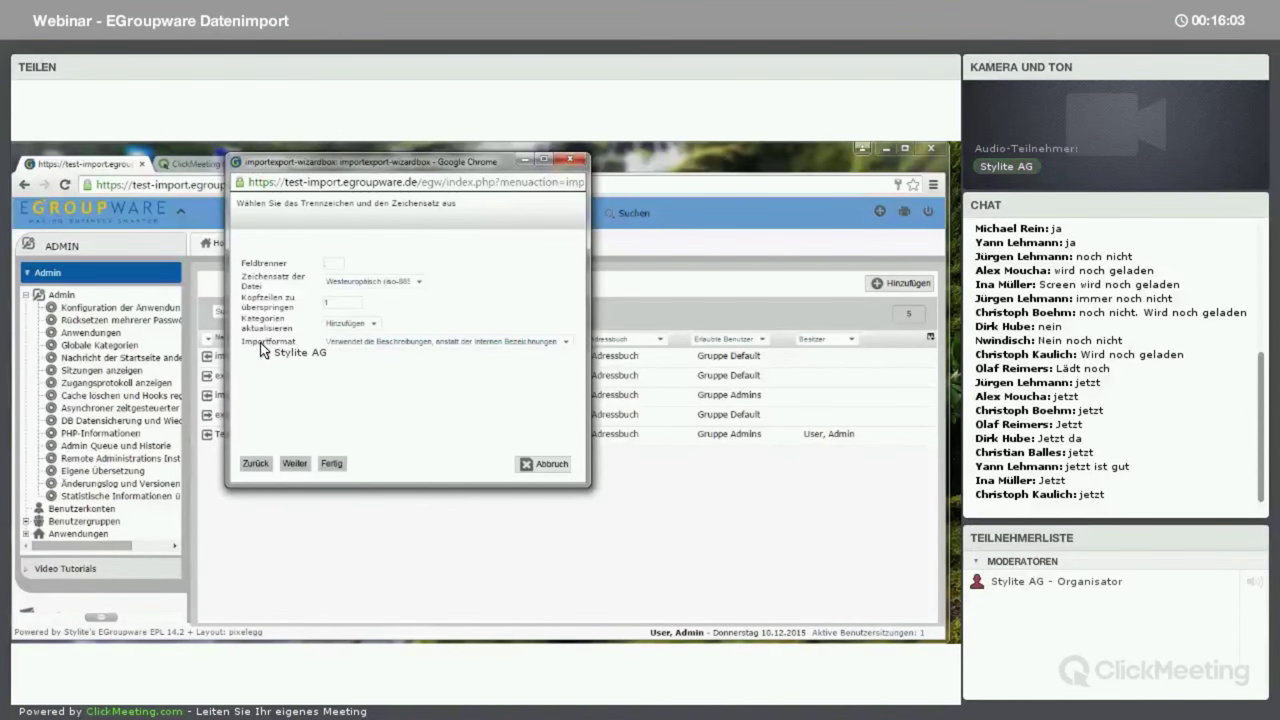
{"action": "left_click", "coordinate": [478, 343]}
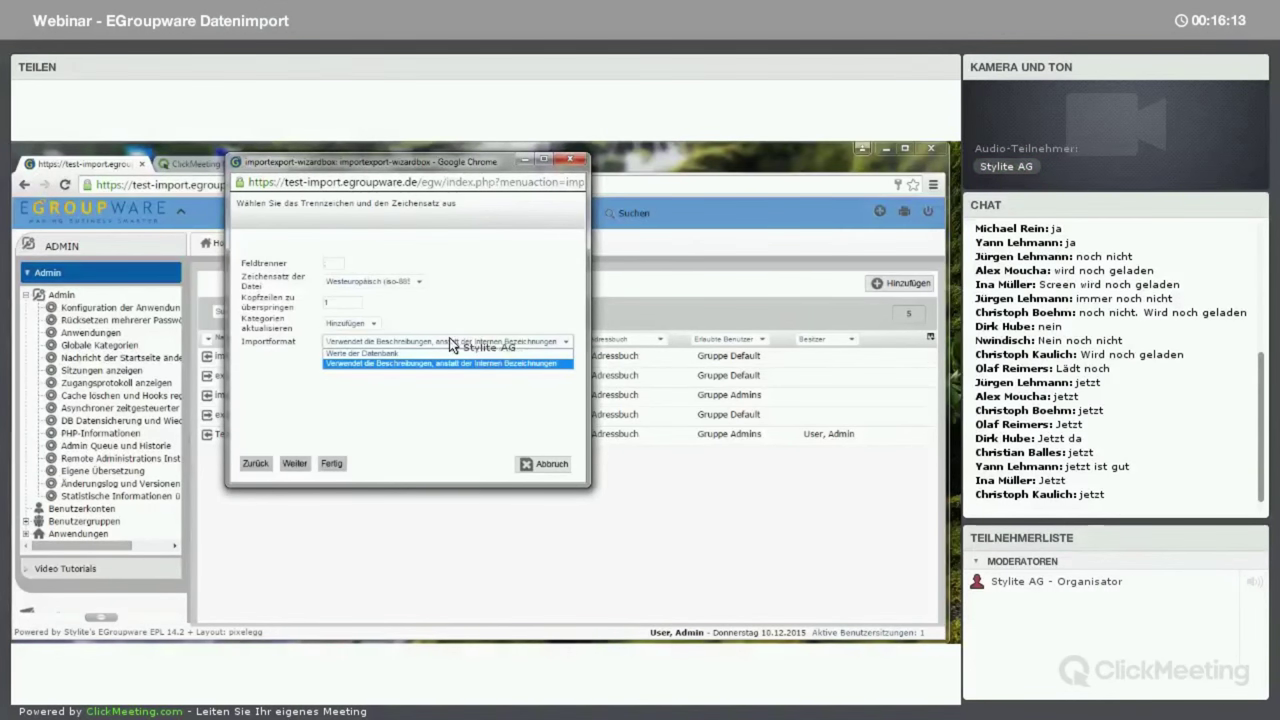
{"action": "left_click", "coordinate": [428, 389]}
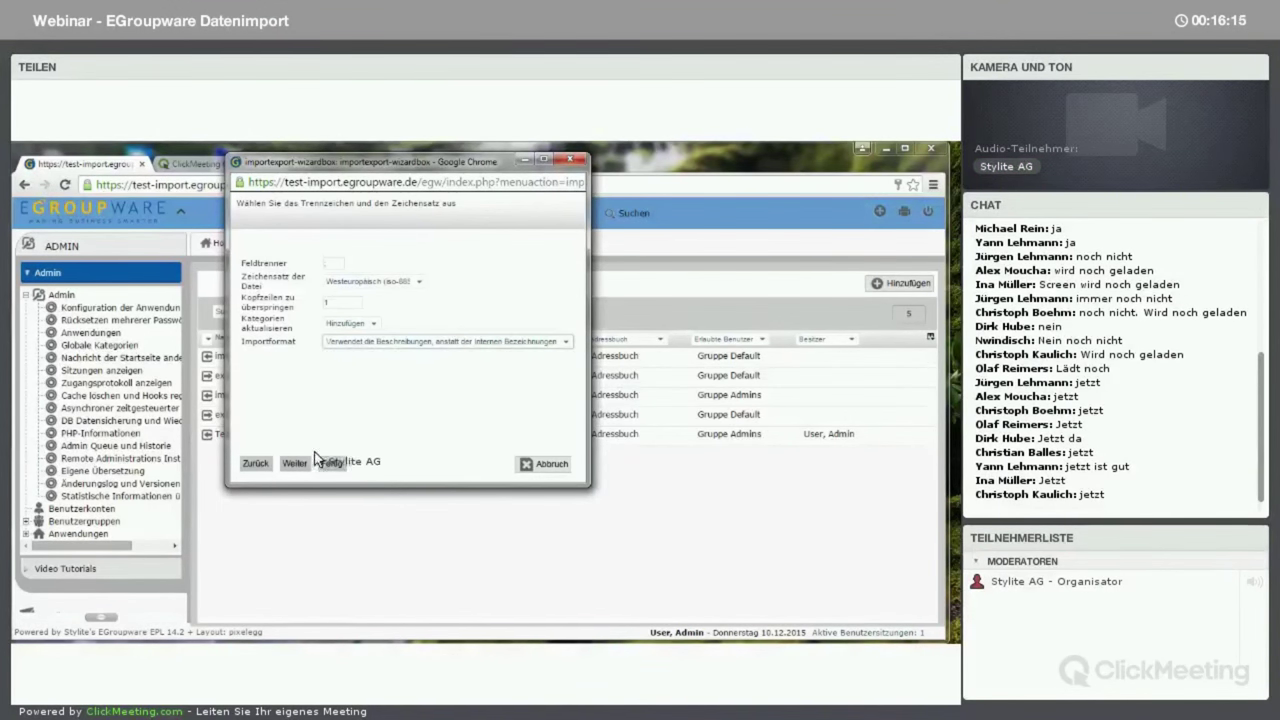
{"action": "left_click", "coordinate": [294, 463]}
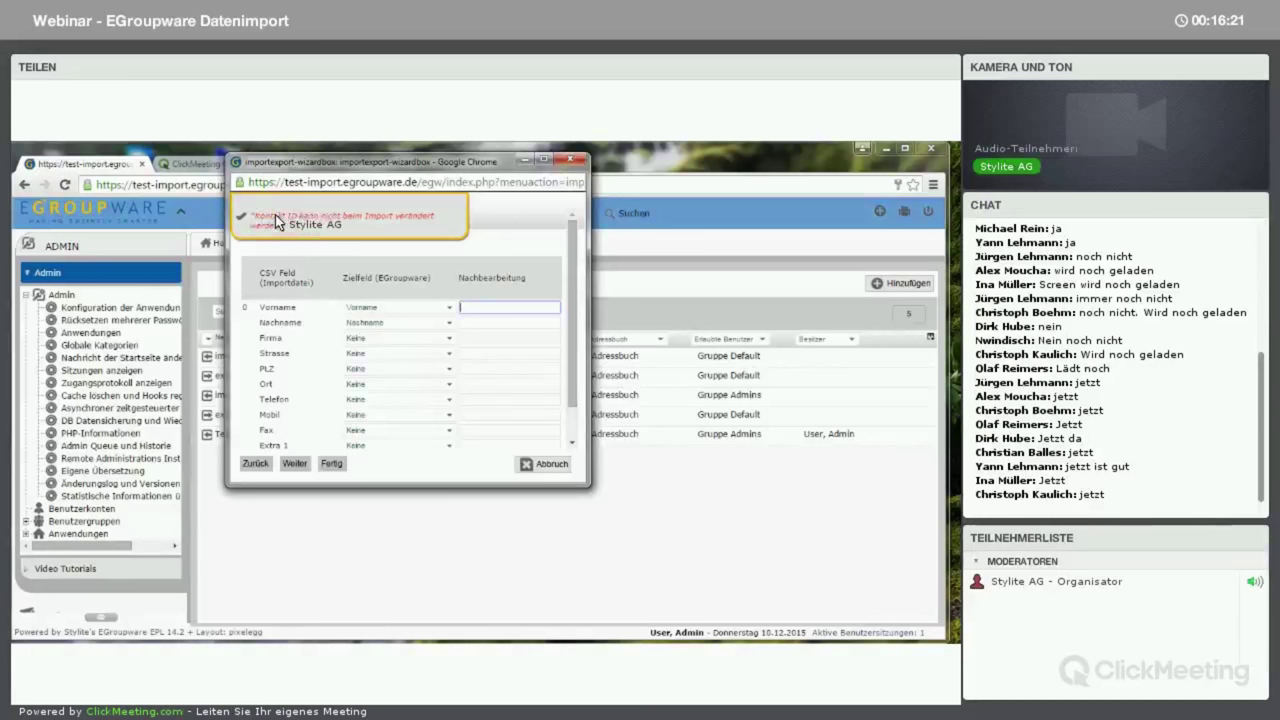
- Map the CSV field Firma to Organisation and Strasse to Straße geschäftl
{"action": "left_click_drag", "start_coordinate": [277, 222], "coordinate": [421, 231]}
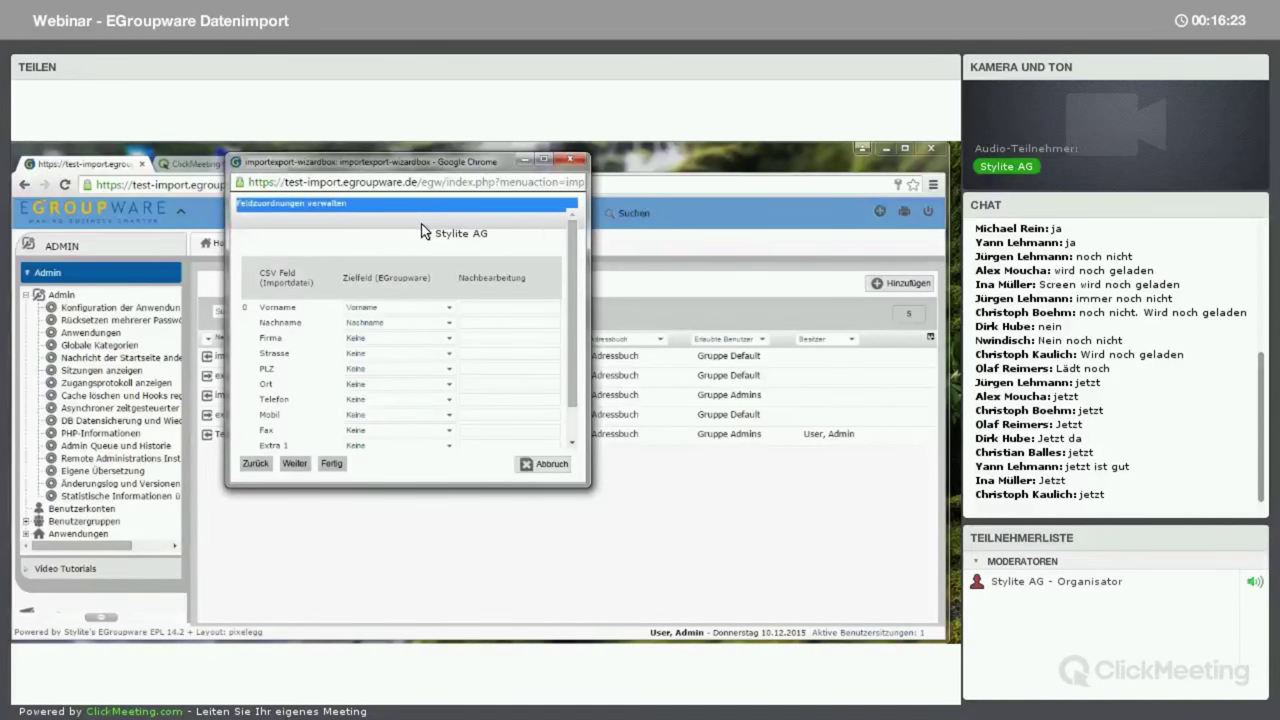
{"action": "left_click", "coordinate": [421, 231]}
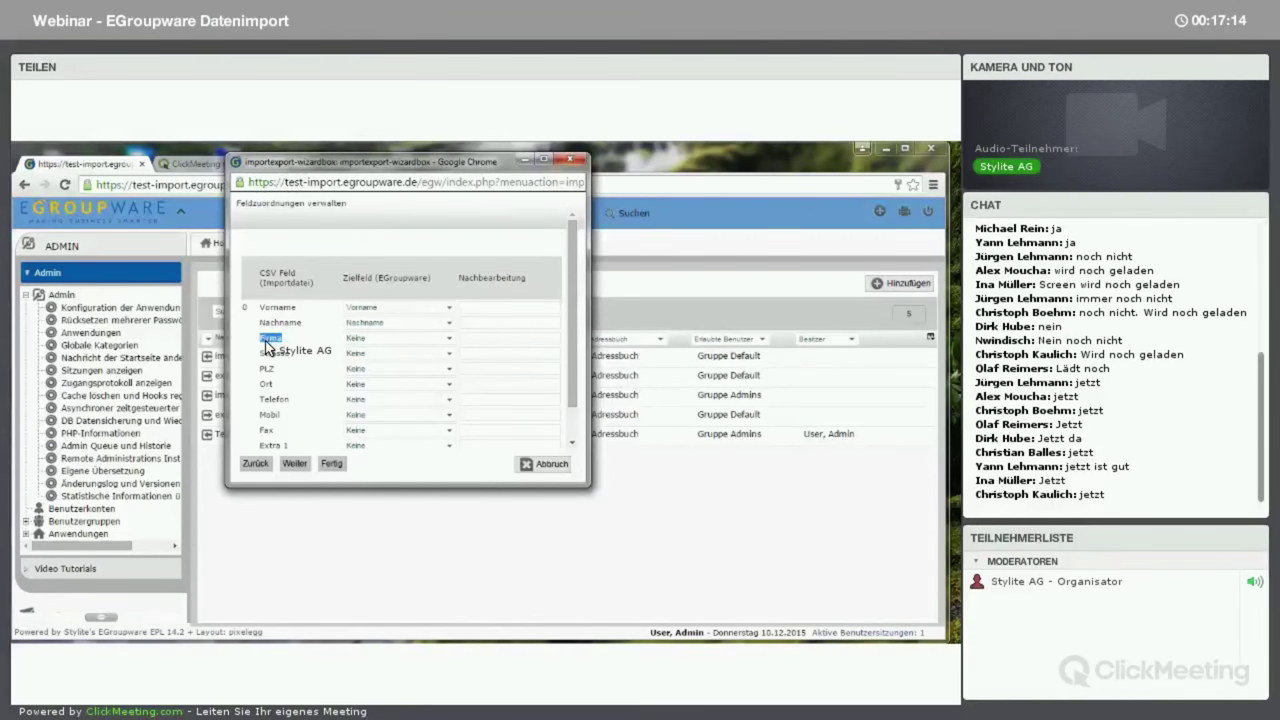
{"action": "left_click", "coordinate": [449, 340]}
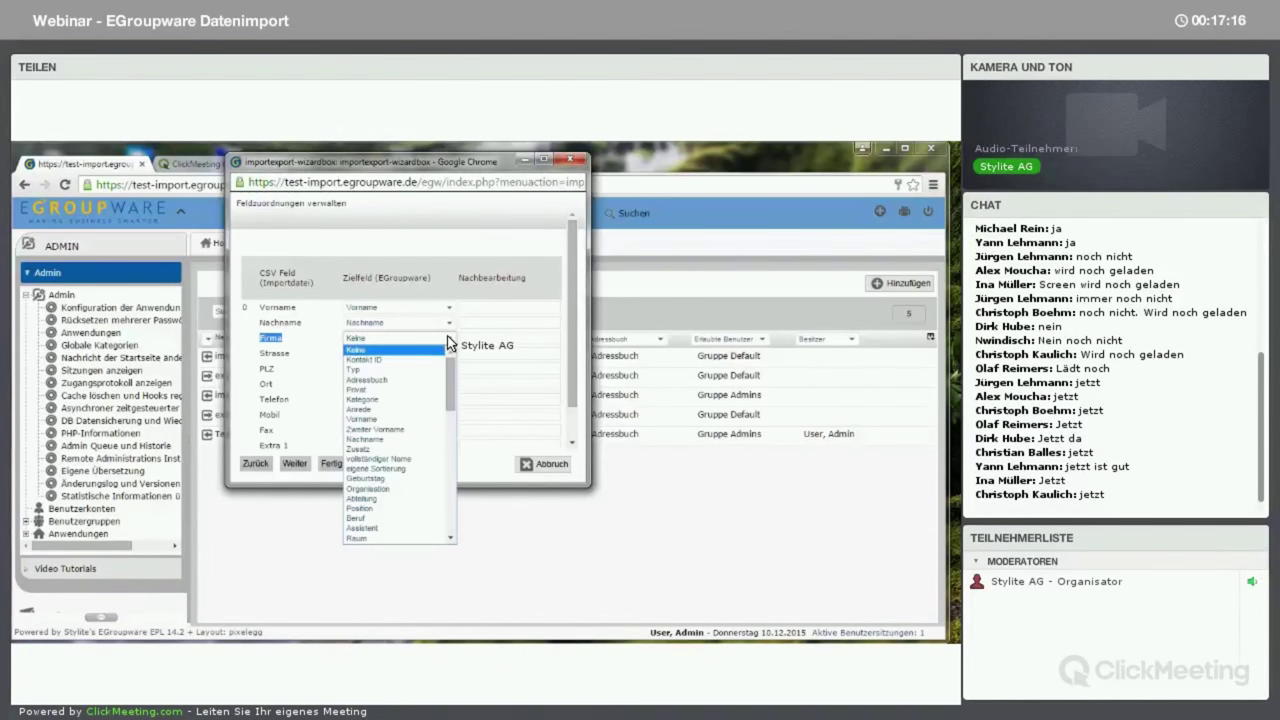
{"action": "left_click", "coordinate": [387, 489]}
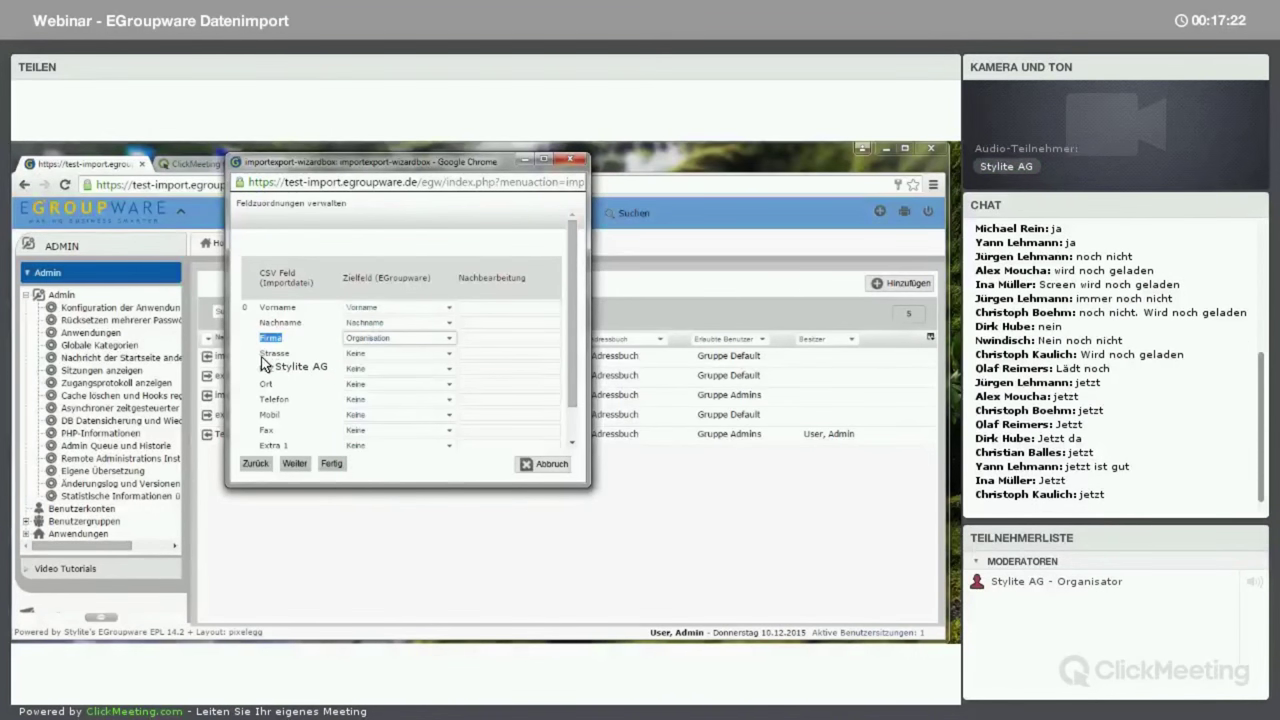
{"action": "left_click", "coordinate": [410, 355]}
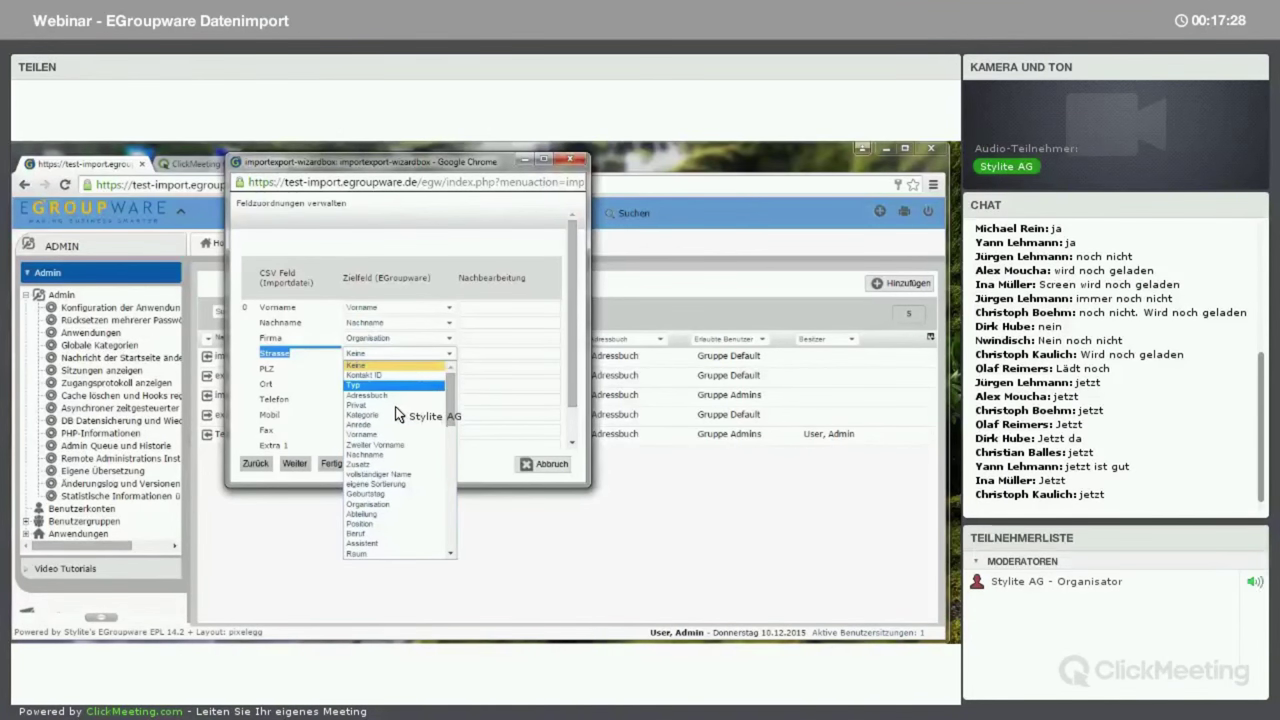
{"action": "scroll", "coordinate": [399, 415], "scroll_direction": "down", "scroll_amount": 3}
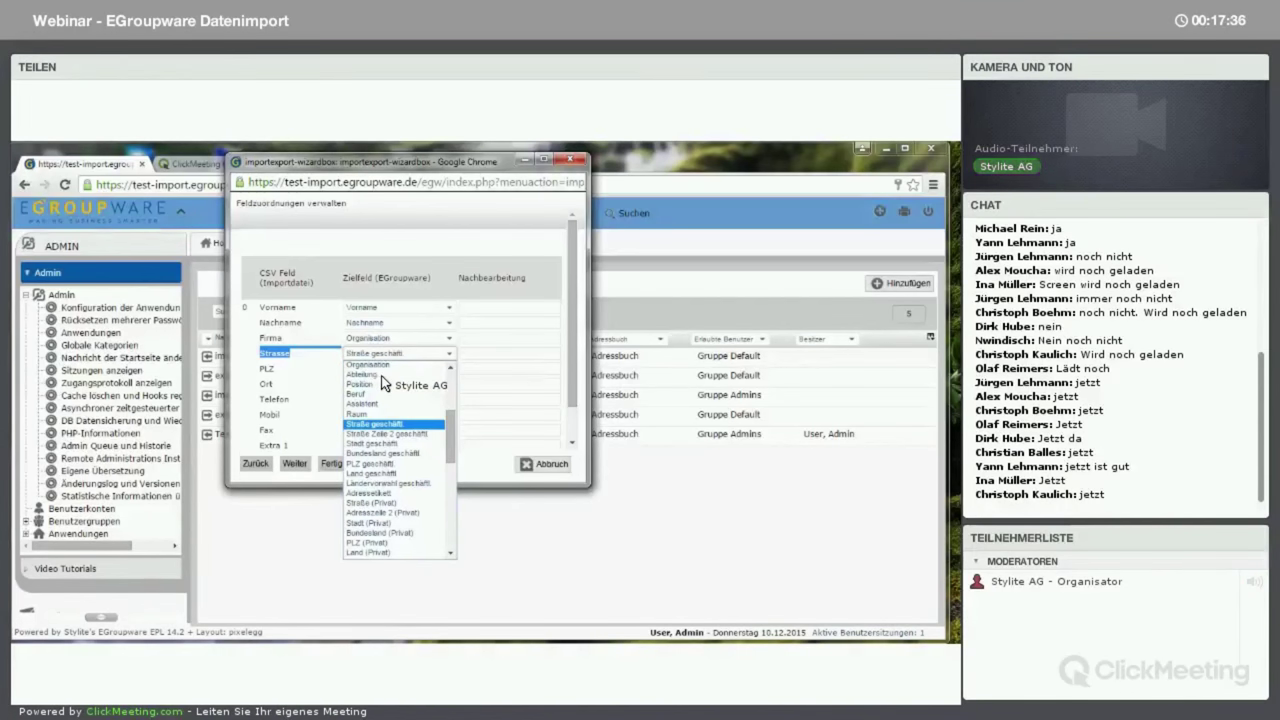
{"action": "left_click", "coordinate": [392, 426]}
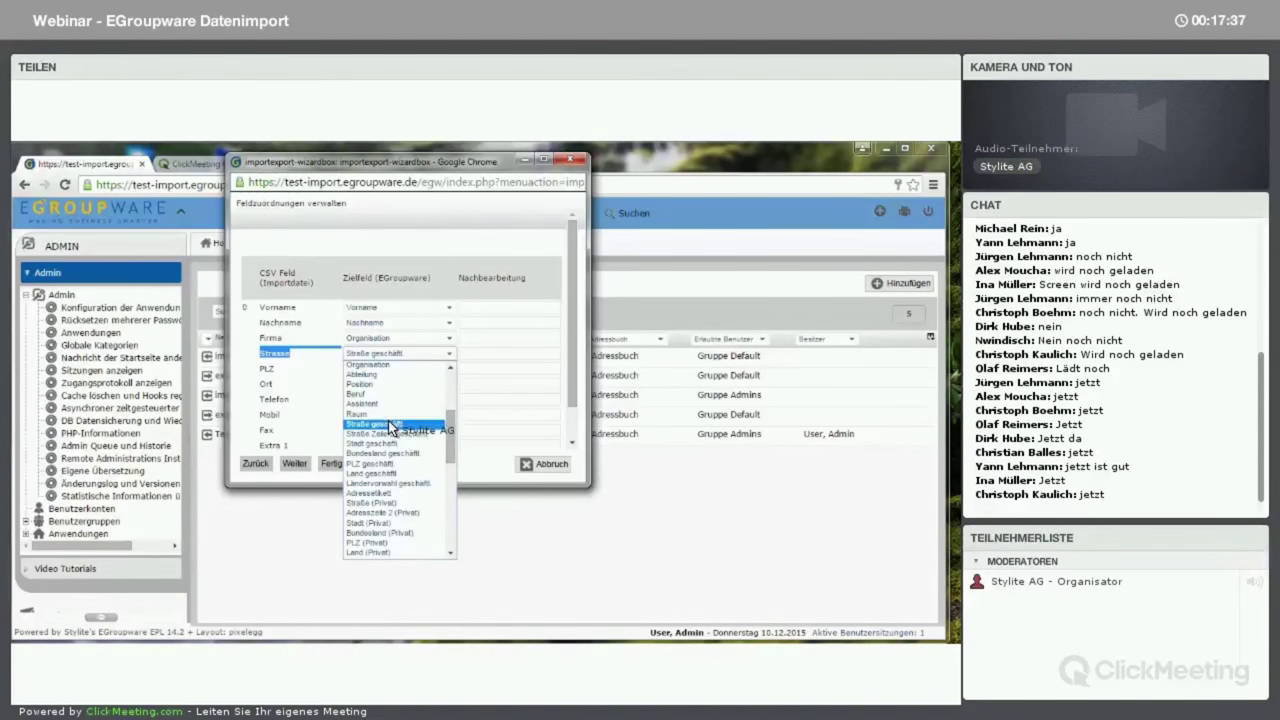
- Map the CSV field PLZ to PLZ geschäftl. and Ort to Stadt geschäftl
{"action": "left_click", "coordinate": [396, 370]}
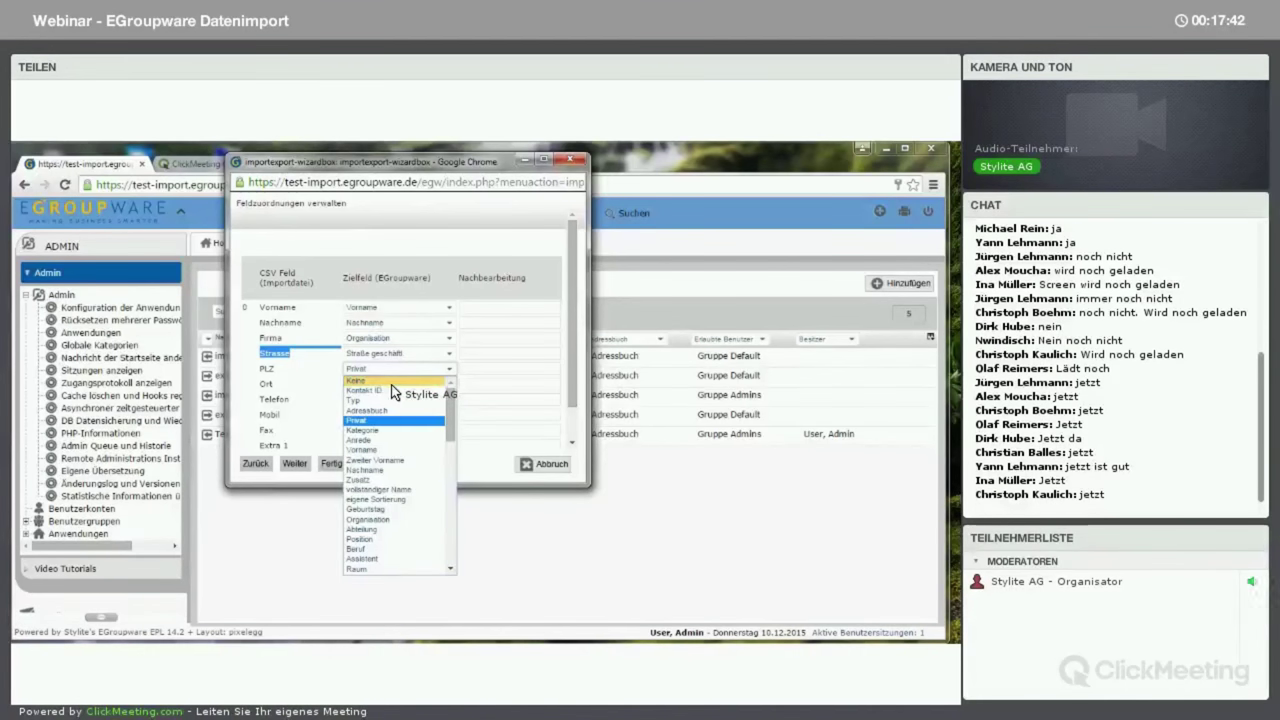
{"action": "left_click", "coordinate": [380, 420]}
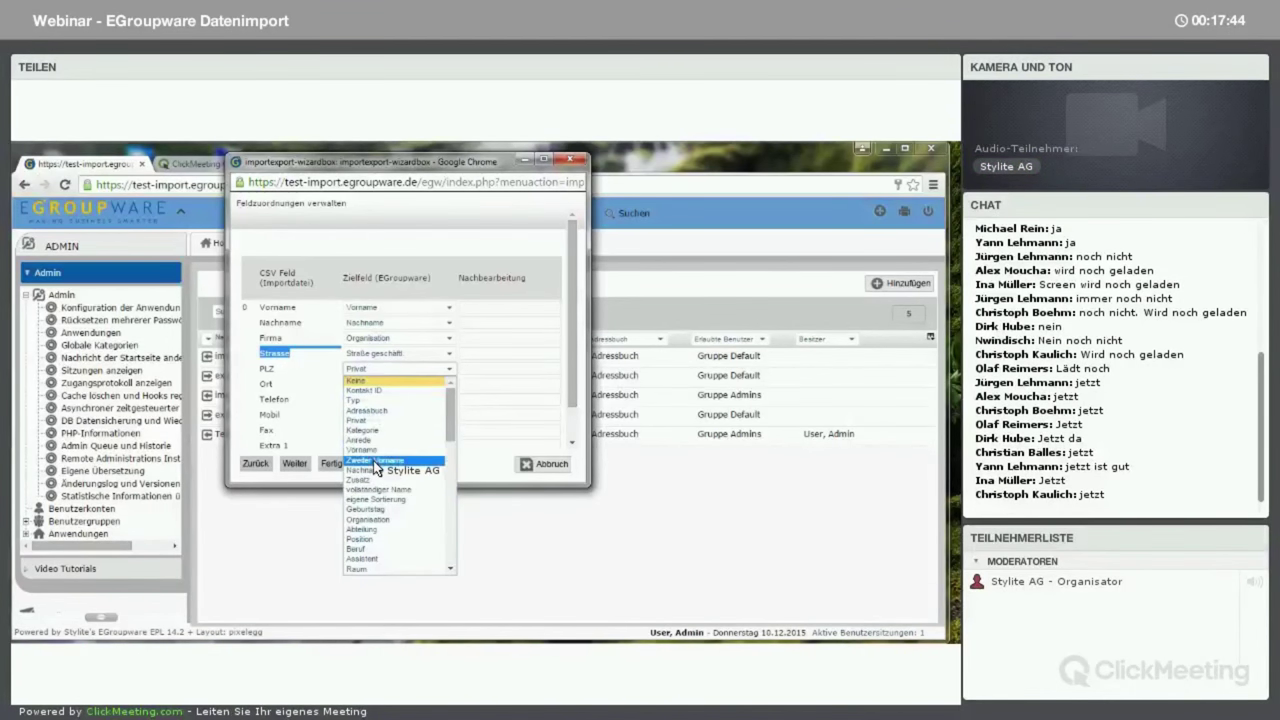
{"action": "scroll", "coordinate": [380, 462], "scroll_direction": "down", "scroll_amount": 5}
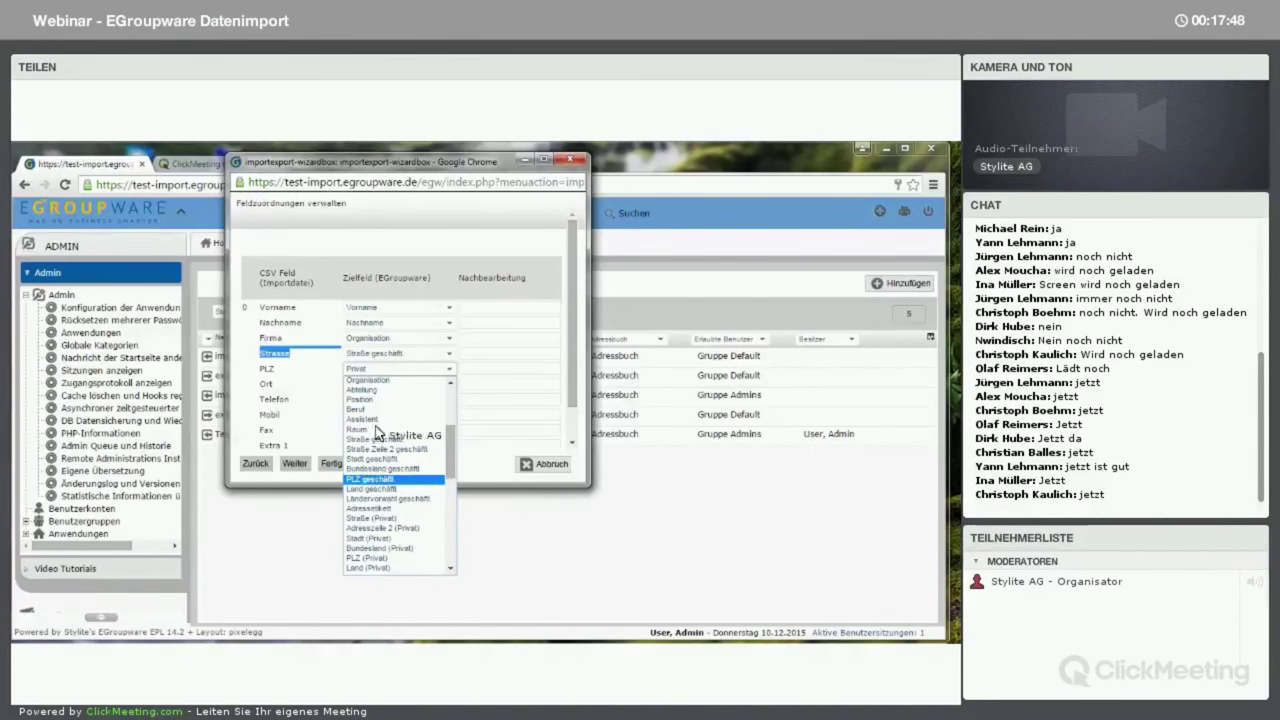
{"action": "left_click", "coordinate": [360, 481]}
{"action": "left_click", "coordinate": [395, 387]}
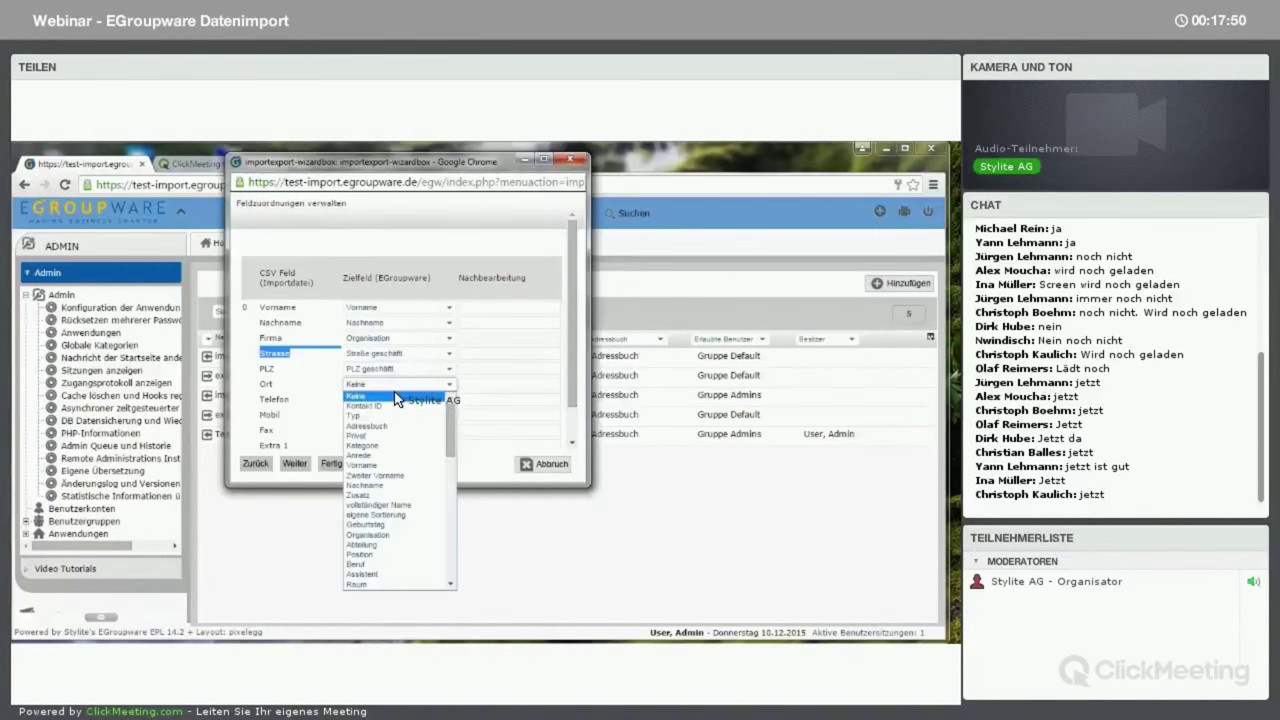
{"action": "type", "text": "str"}
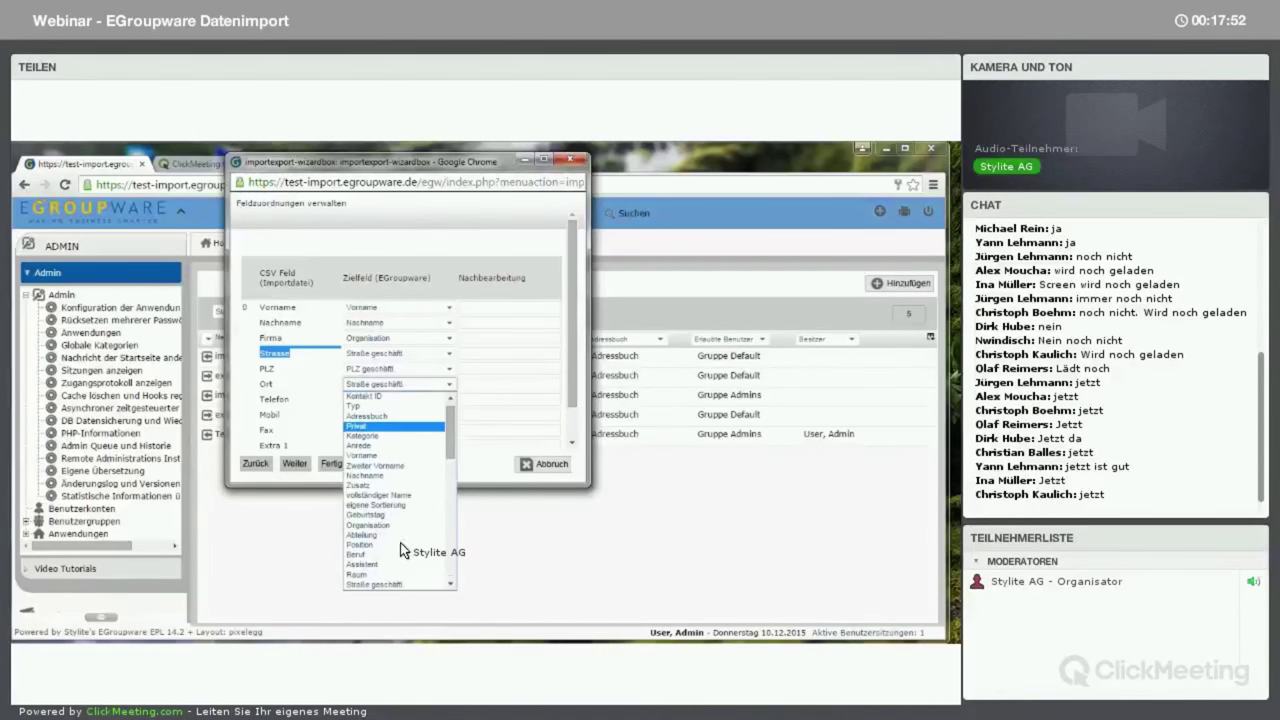
{"action": "scroll", "coordinate": [400, 543], "scroll_direction": "down", "scroll_amount": 5}
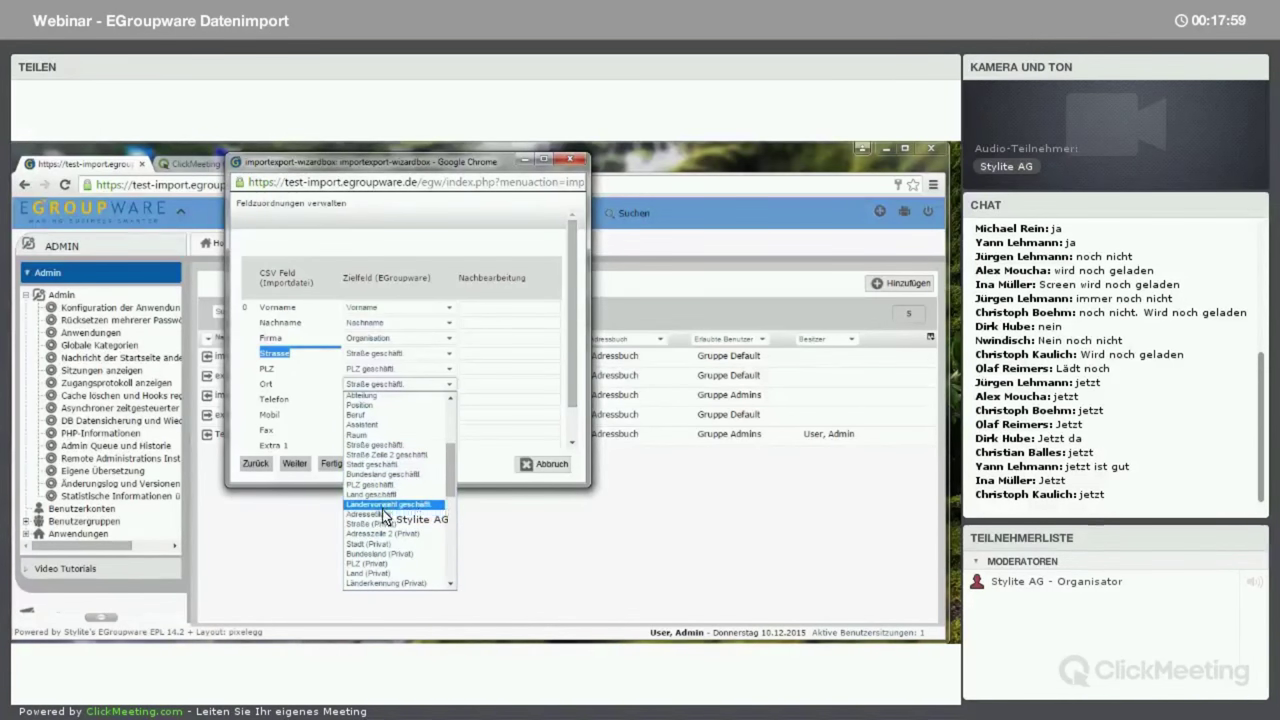
{"action": "scroll", "coordinate": [386, 510], "scroll_direction": "up", "scroll_amount": 5}
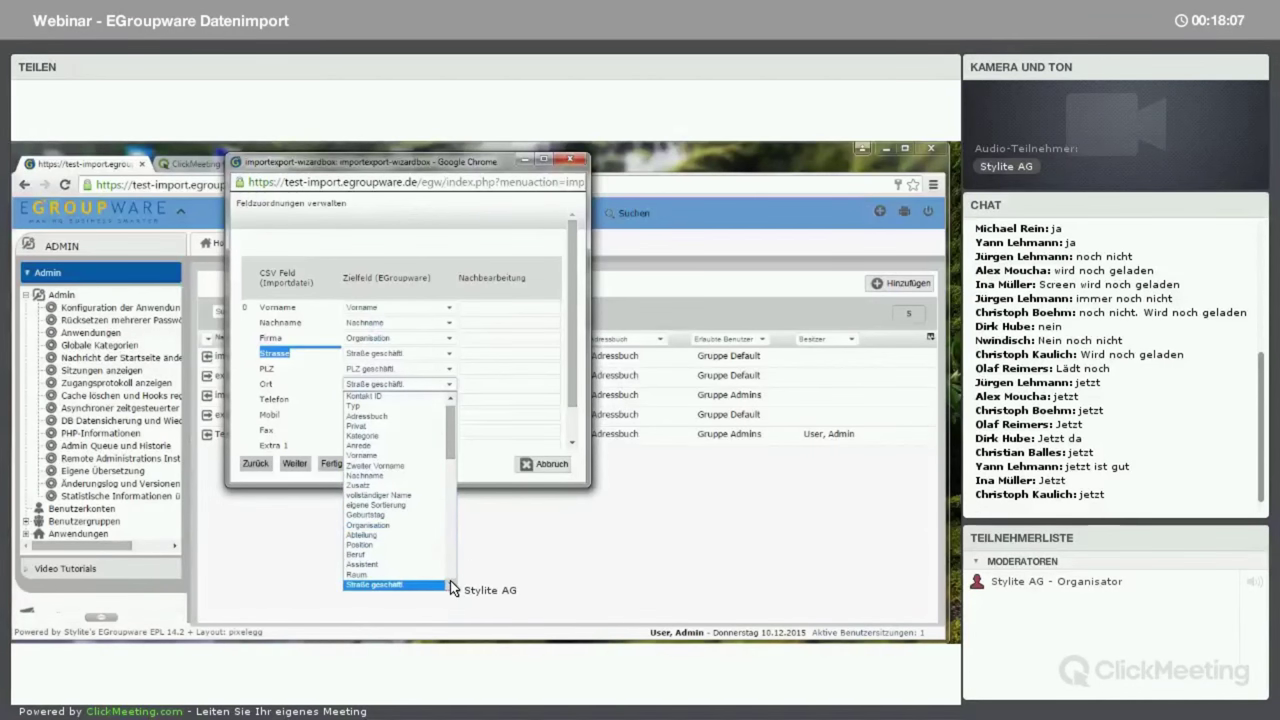
{"action": "scroll", "coordinate": [448, 582], "scroll_direction": "down", "scroll_amount": 1}
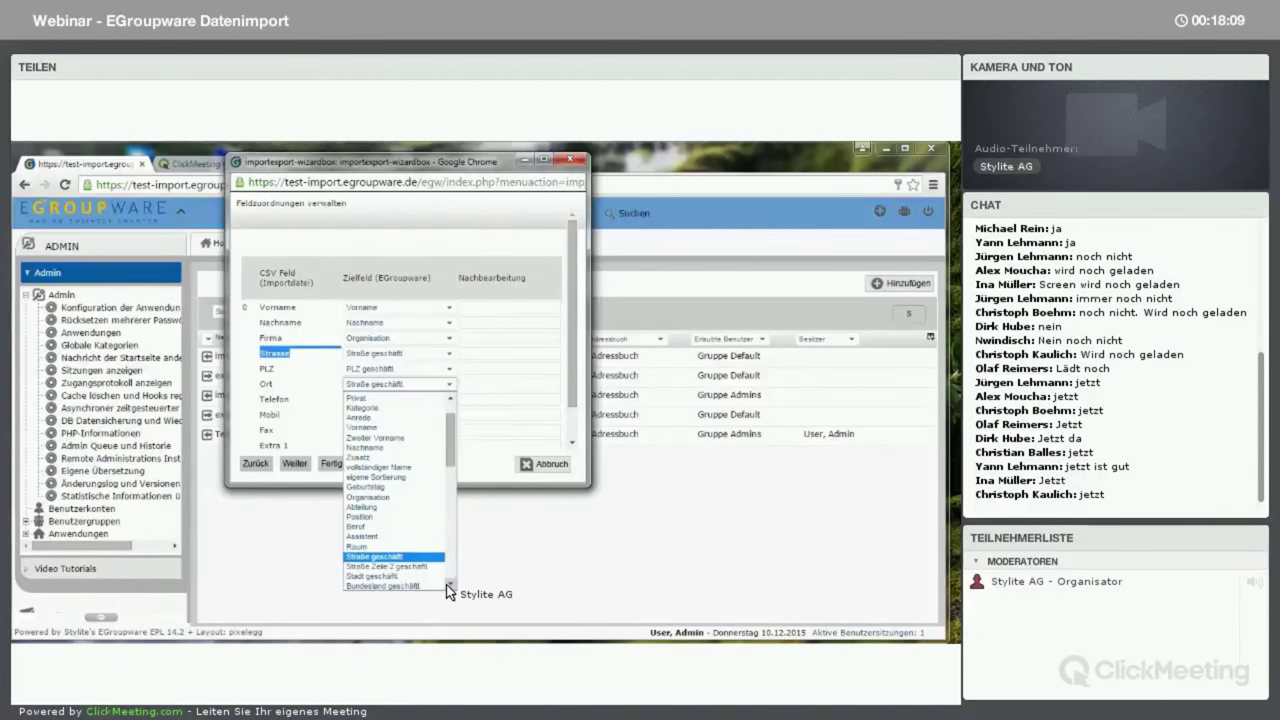
{"action": "left_click", "coordinate": [388, 572]}
- Map the CSV field Telefon to Tel dienstl
{"action": "left_click", "coordinate": [398, 400]}
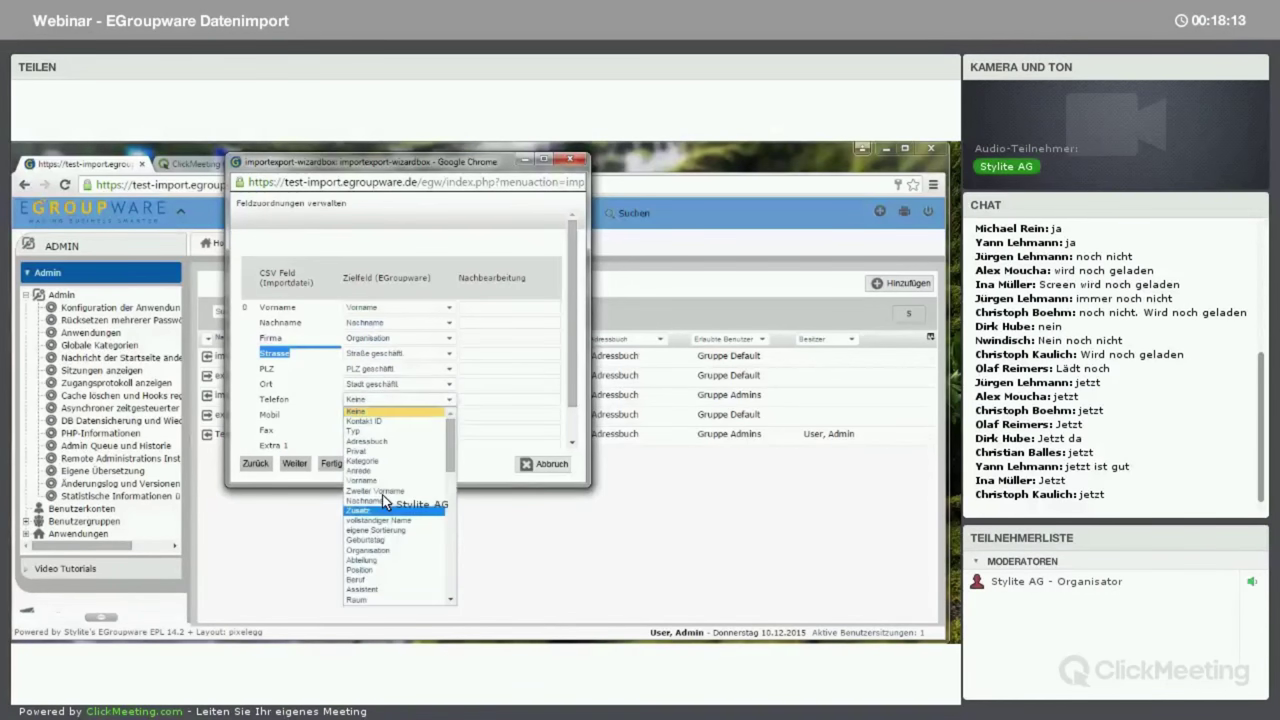
{"action": "type", "text": "tel"}
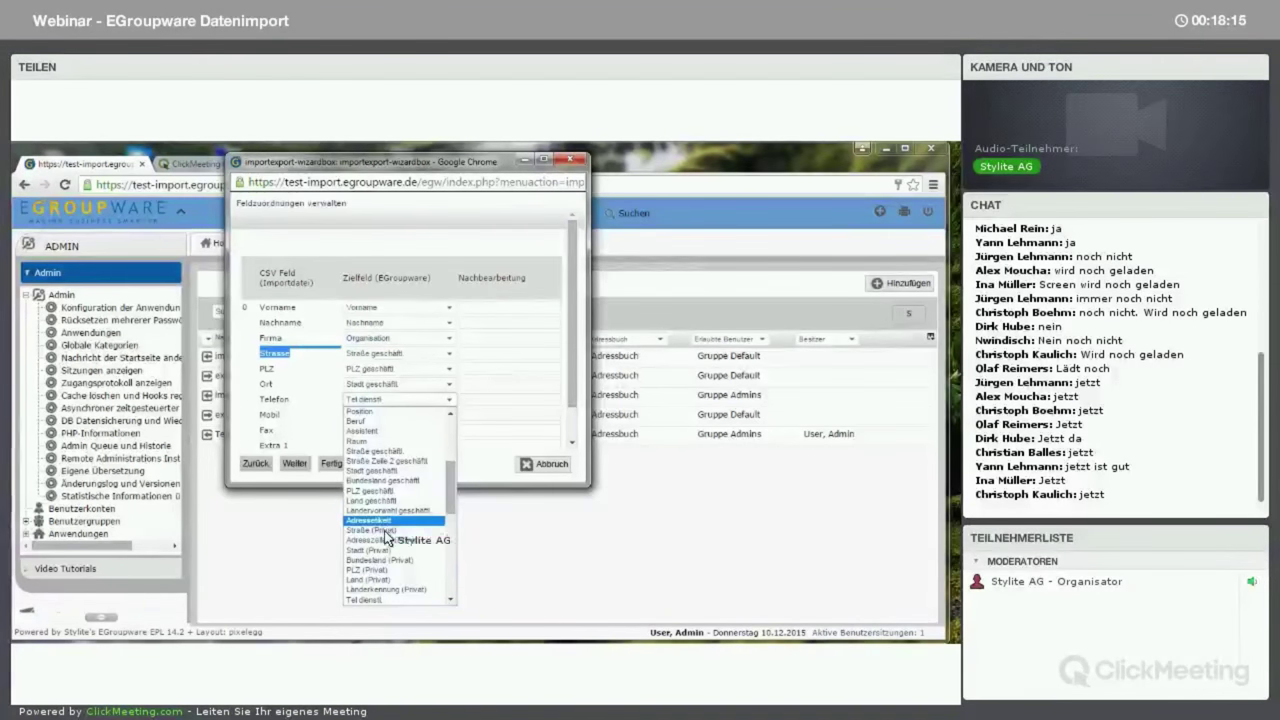
{"action": "left_click", "coordinate": [400, 599]}
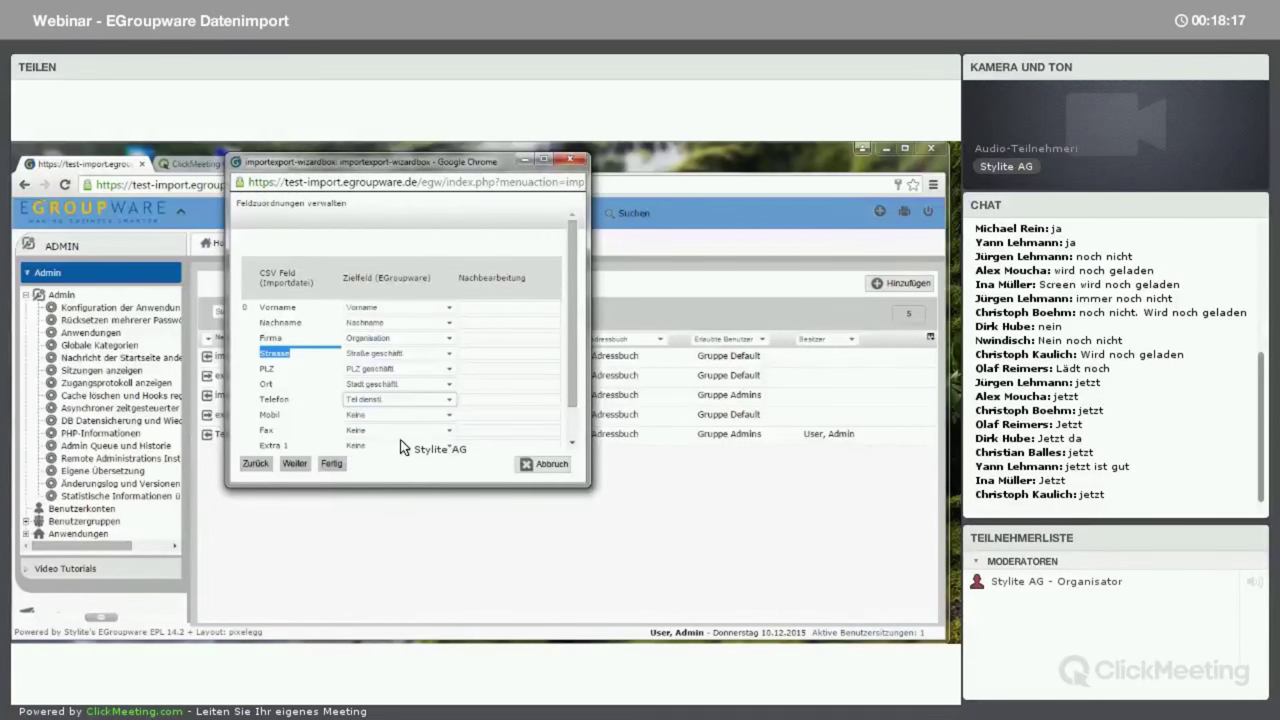
- Map the CSV field Mobil to Mobiltelefon and Fax to Fax geschäftl
{"action": "left_click", "coordinate": [400, 414]}
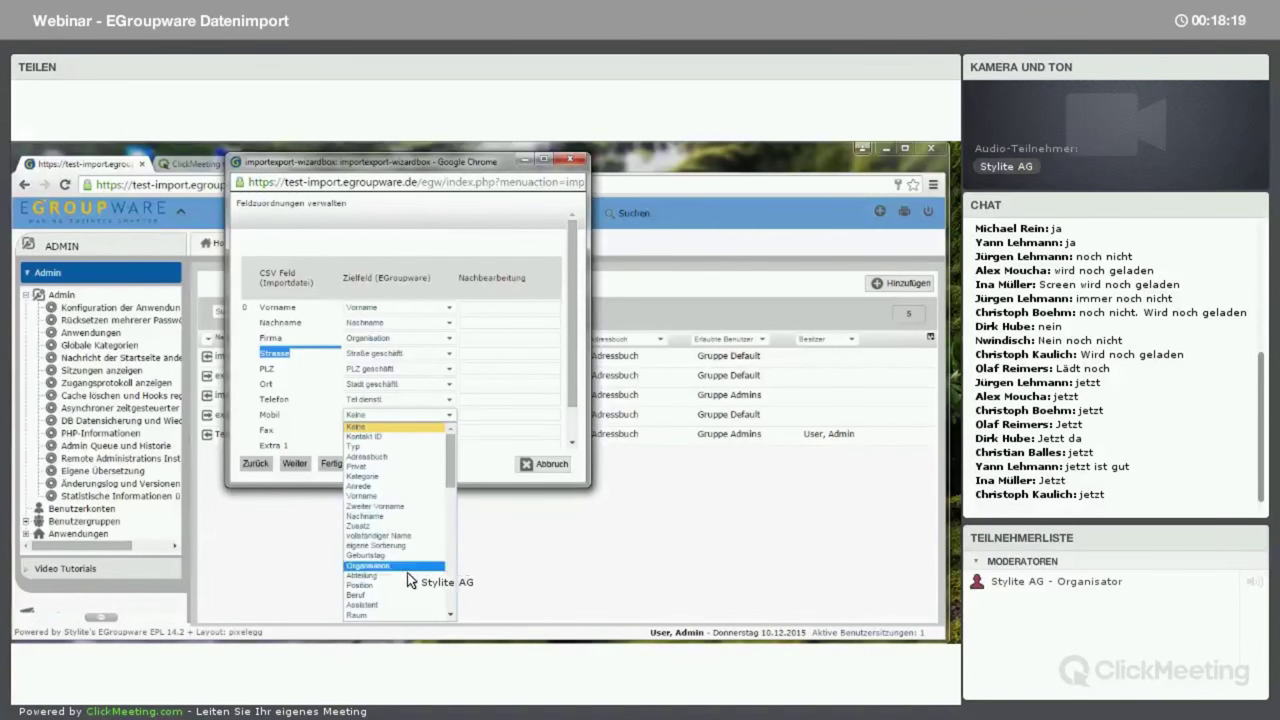
{"action": "type", "text": "mob"}
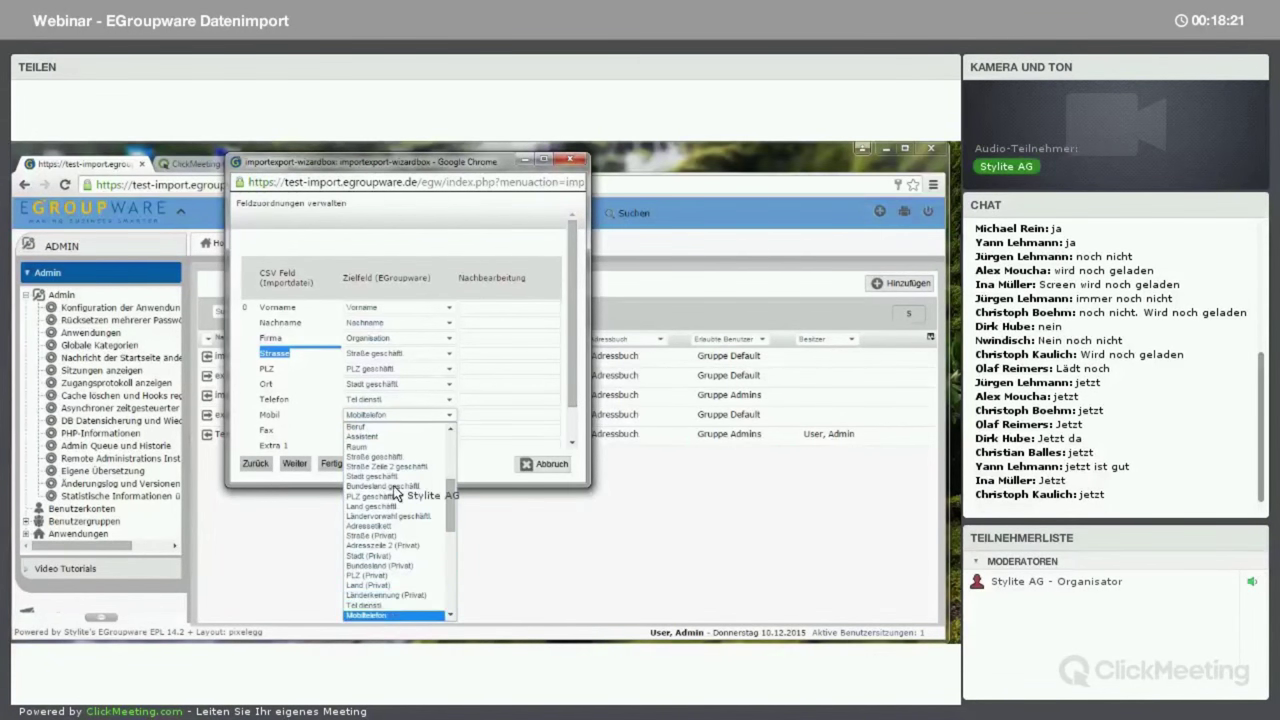
{"action": "key", "text": "Return"}
{"action": "left_click", "coordinate": [398, 431]}
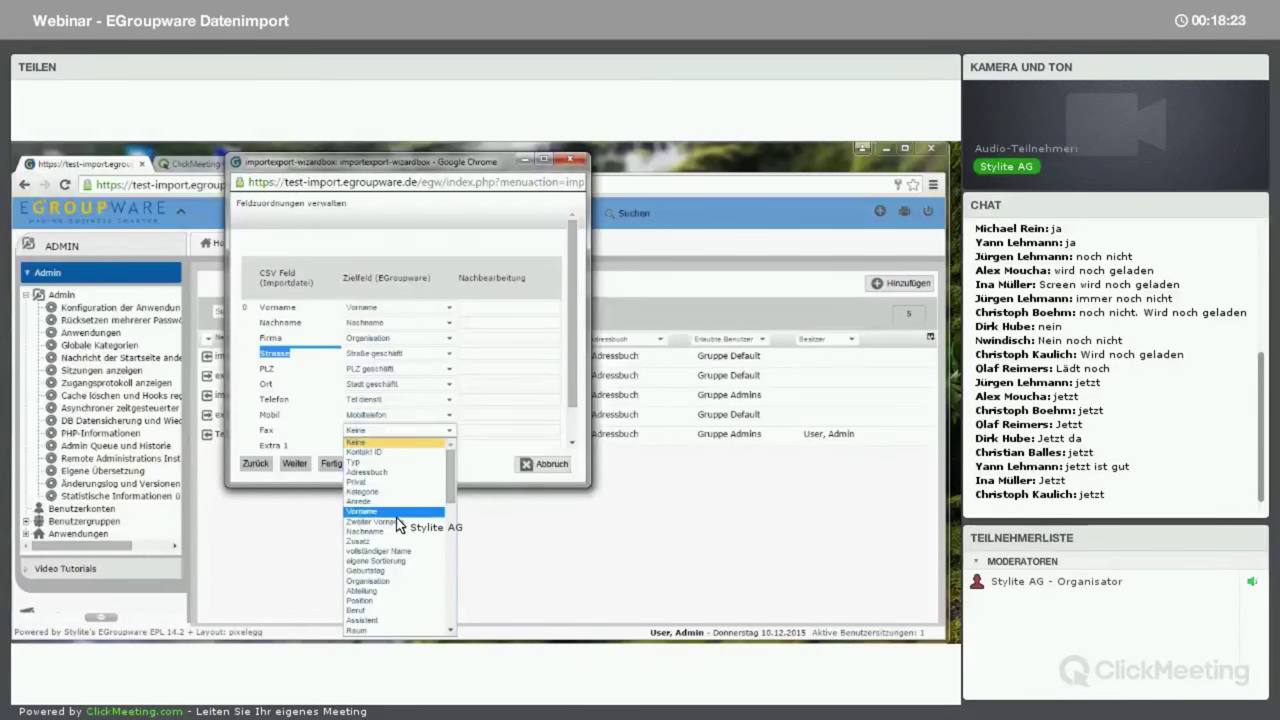
{"action": "type", "text": "fax"}
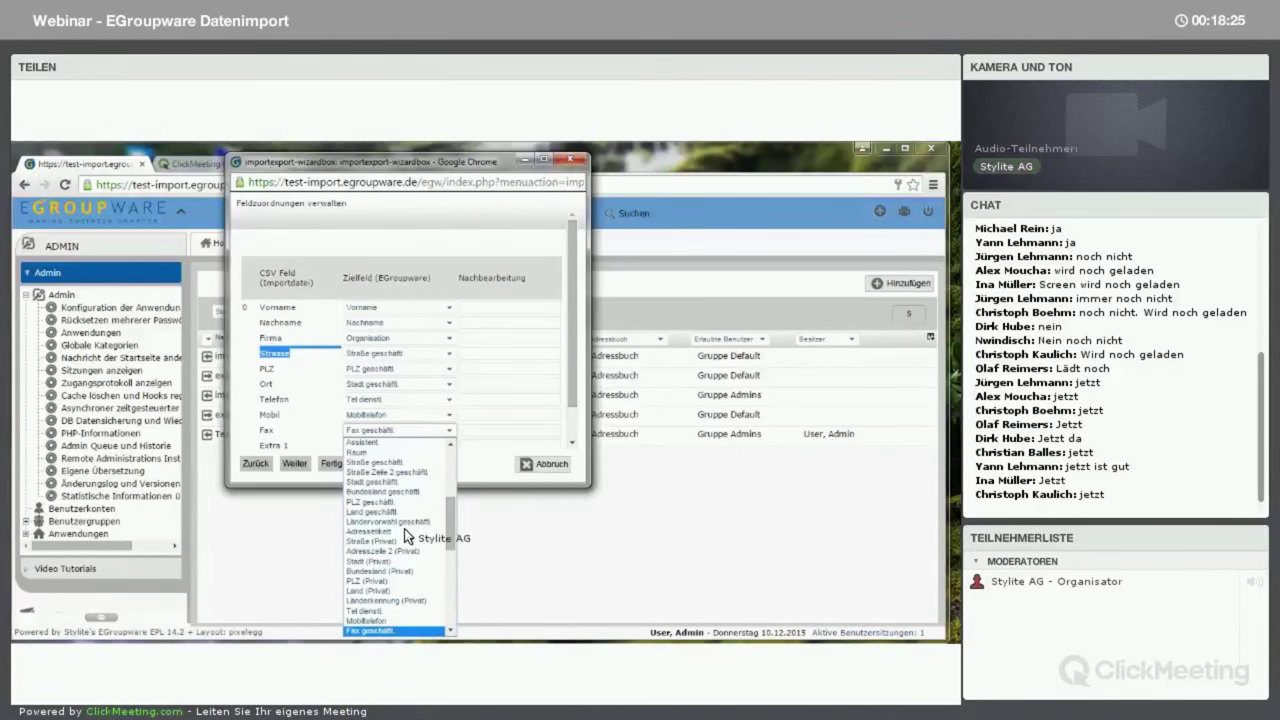
{"action": "key", "text": "Return"}
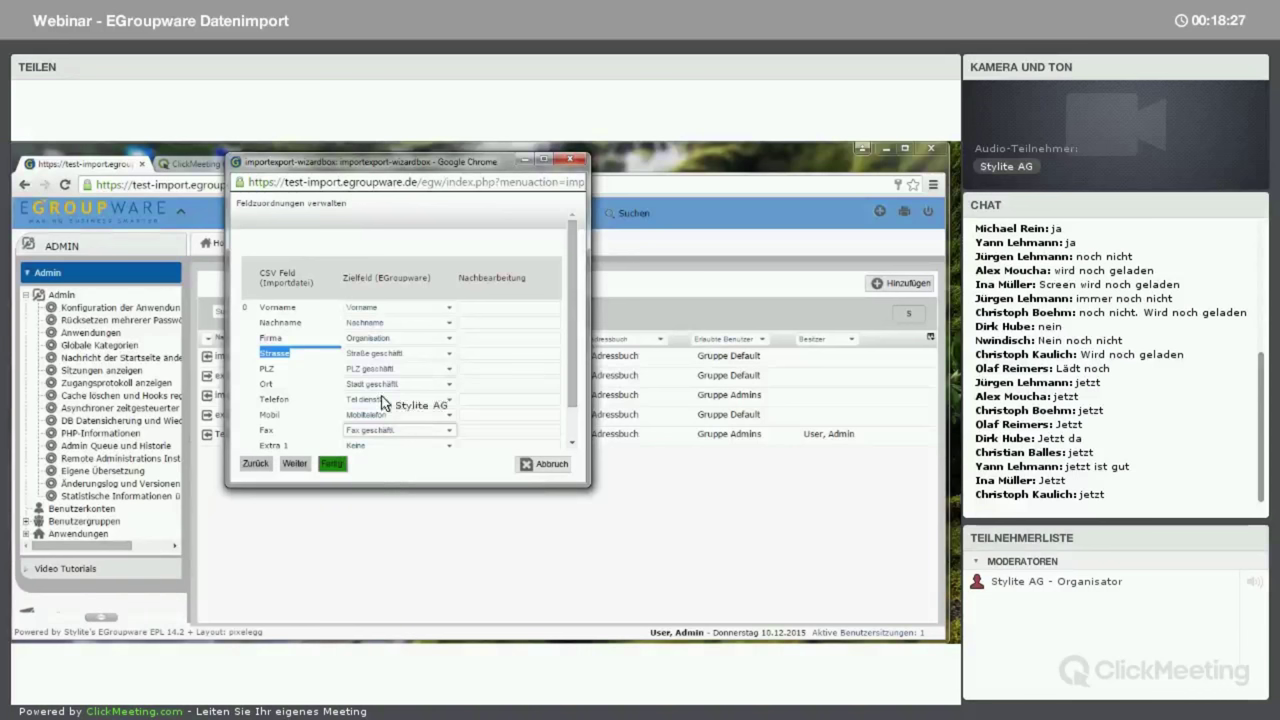
- Leave the post-processing and merge conditions blank and set the owner address book of the imported data to Gruppe Default
{"action": "left_click_drag", "start_coordinate": [458, 281], "coordinate": [572, 284]}
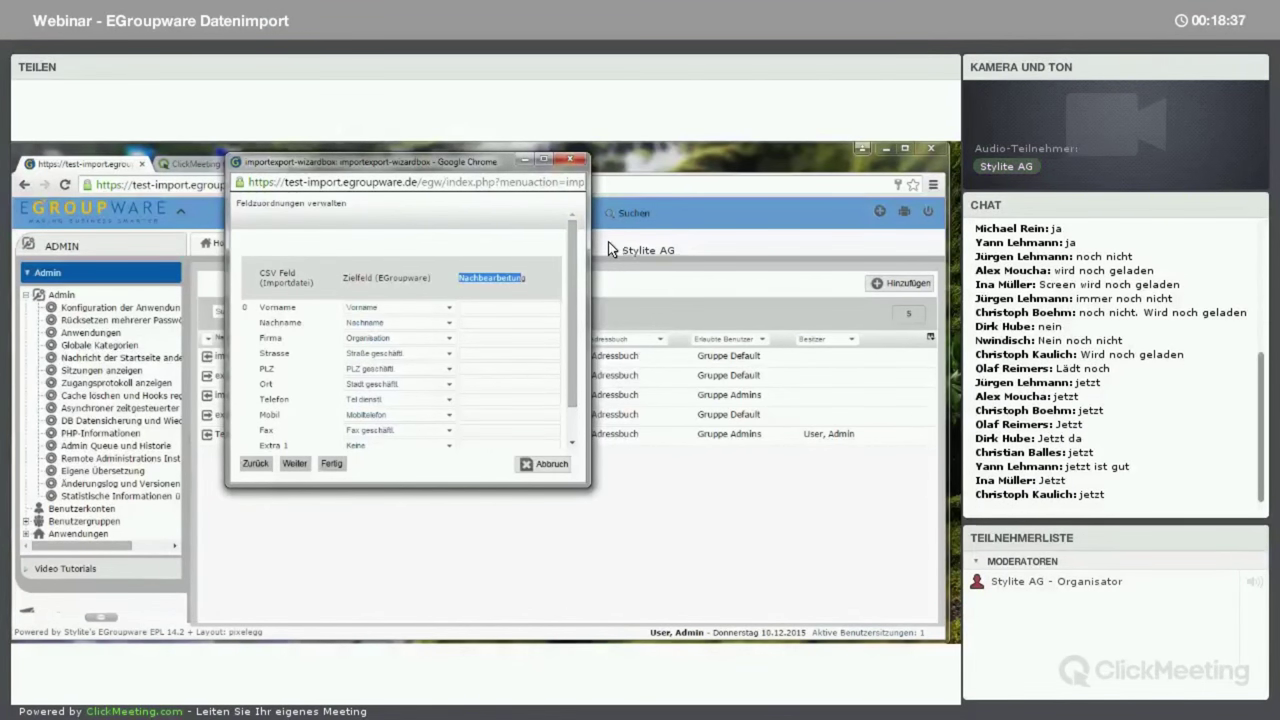
{"action": "left_click", "coordinate": [295, 463]}
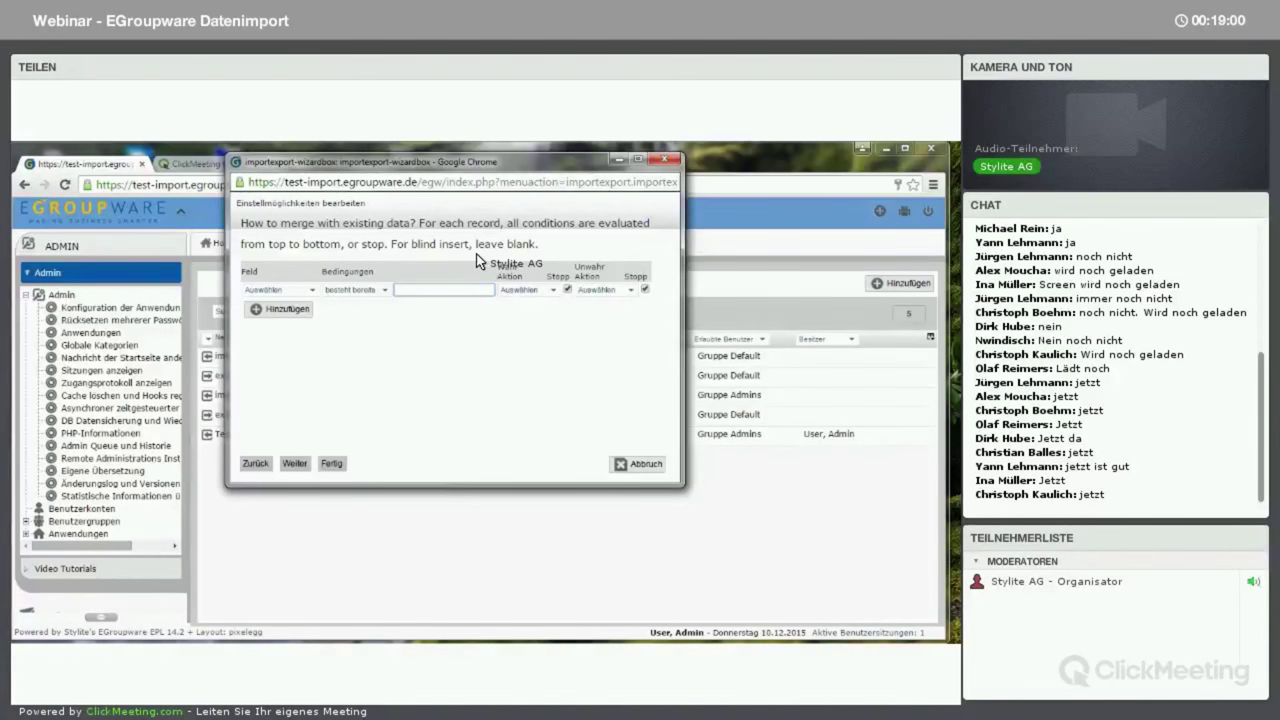
{"action": "left_click", "coordinate": [295, 467]}
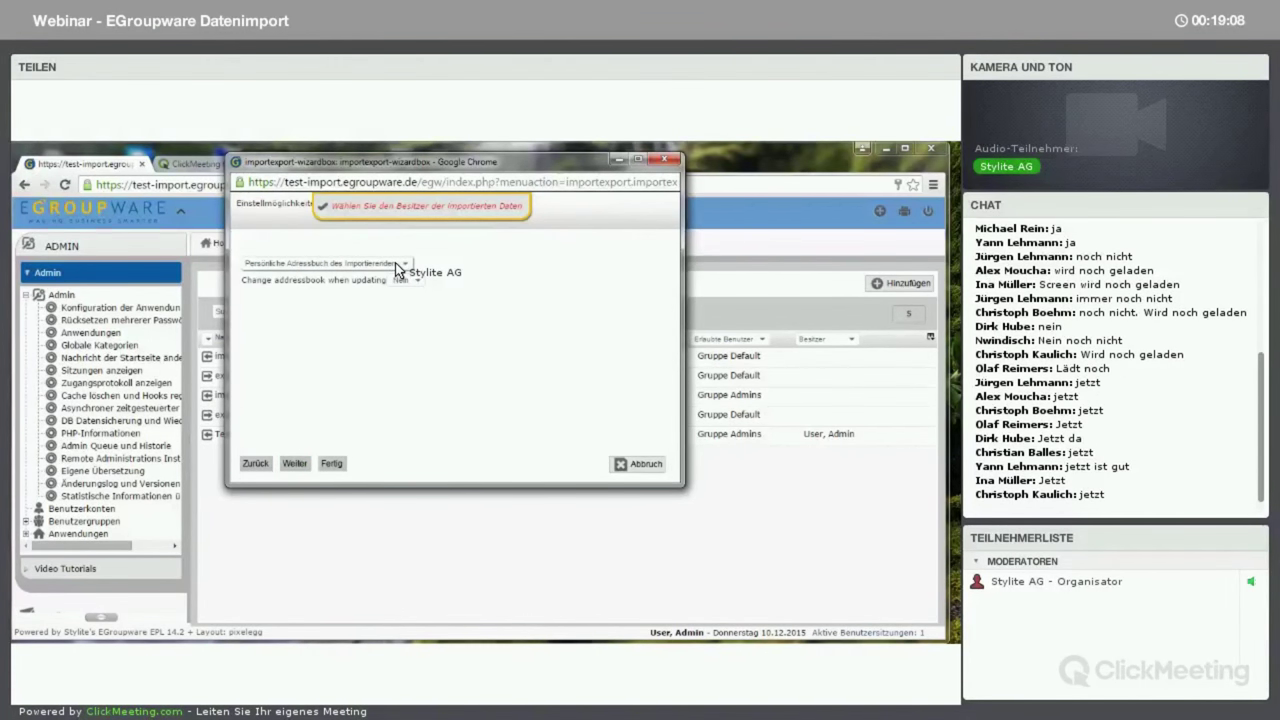
{"action": "left_click", "coordinate": [397, 265]}
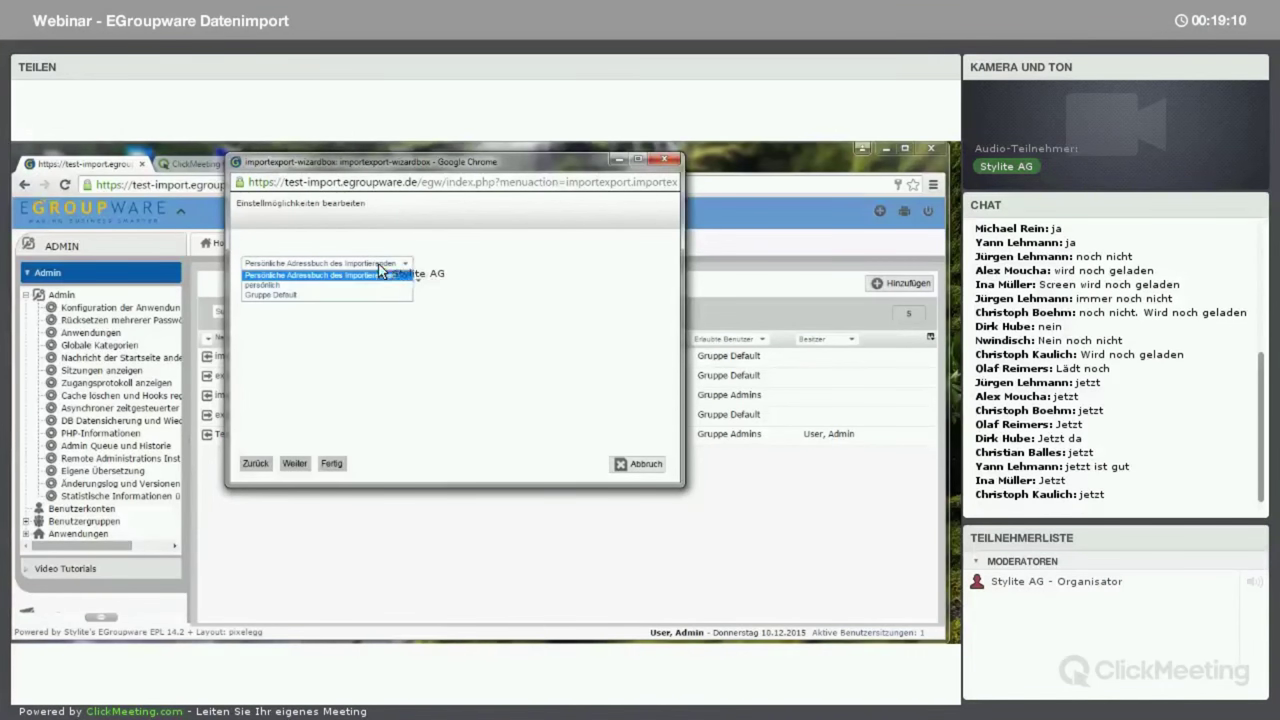
{"action": "left_click", "coordinate": [299, 296]}
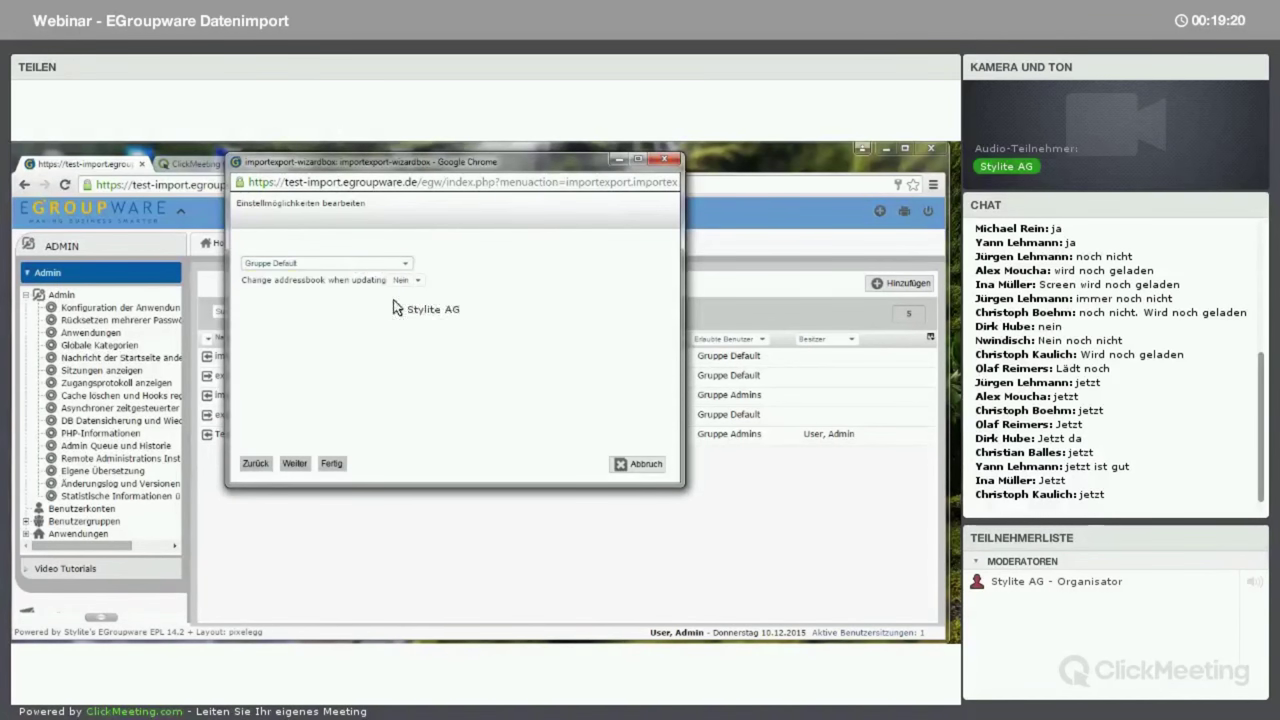
- Keep Nein for changing the address book when updating, allow Gruppe Admins to use the definition, and finish the wizard
{"action": "left_click", "coordinate": [296, 464]}
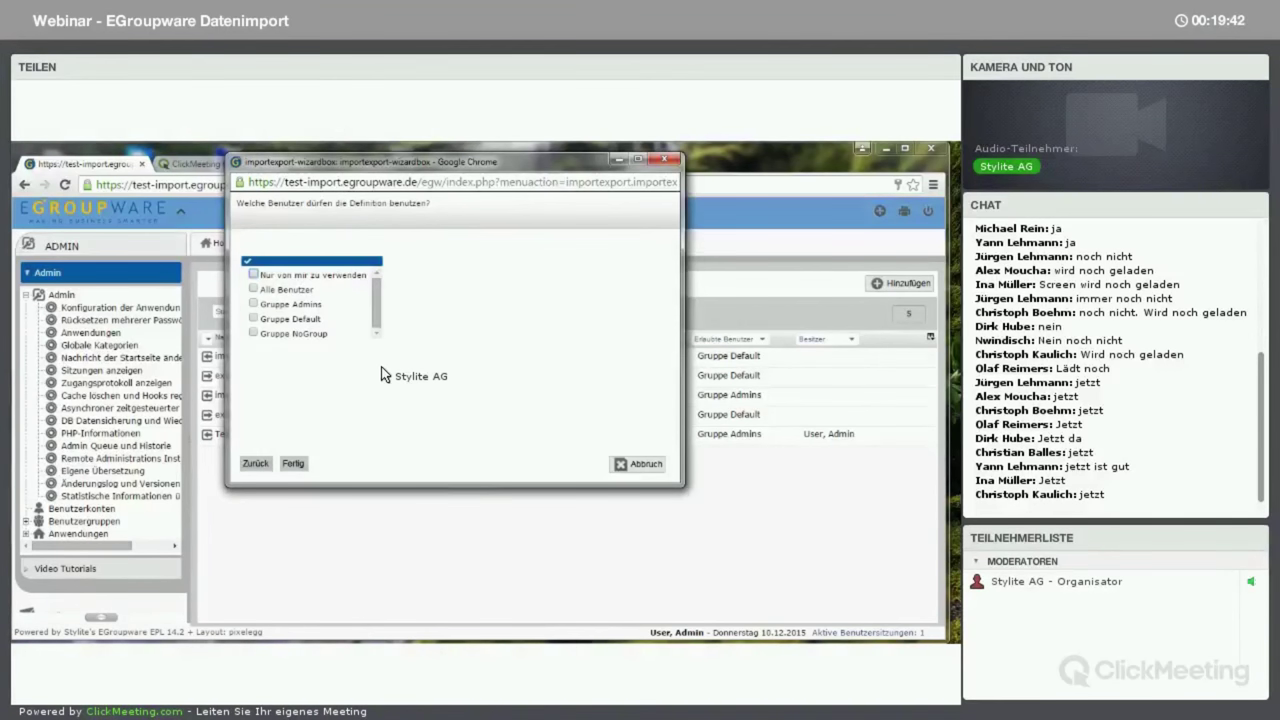
{"action": "left_click", "coordinate": [253, 305]}
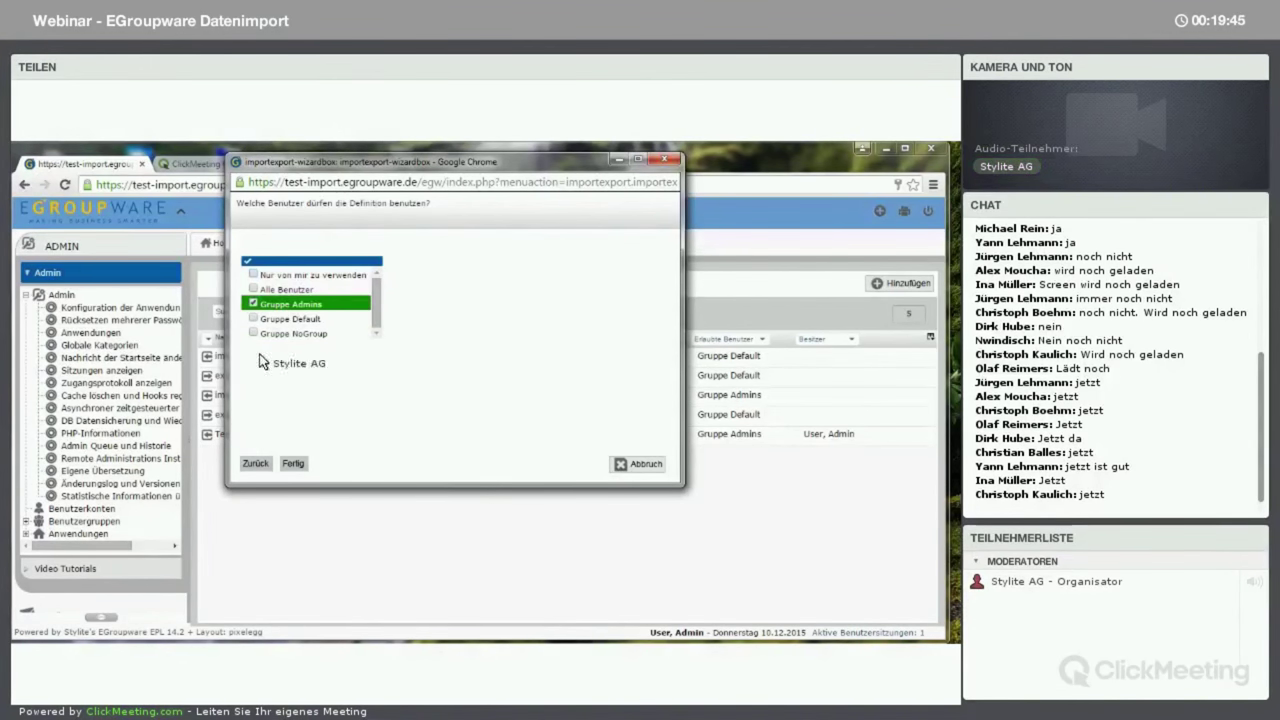
{"action": "left_click", "coordinate": [294, 465]}
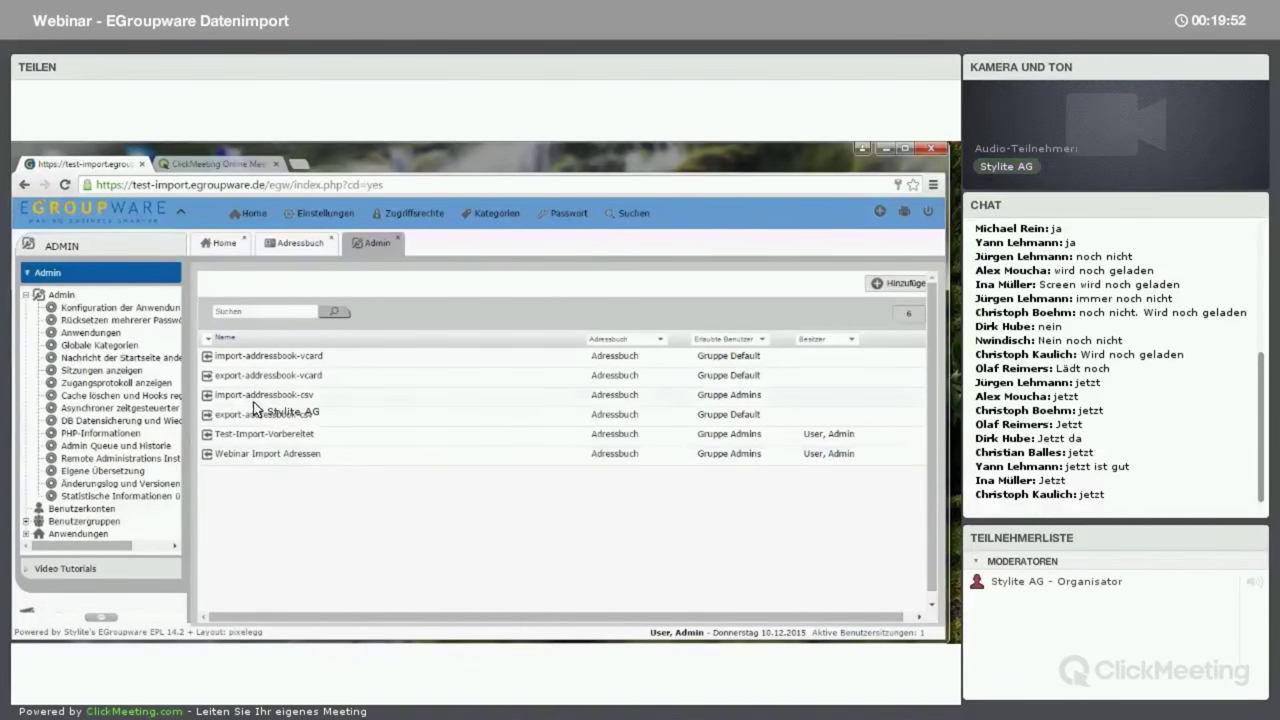
- Execute the Webinar Import Adressen entry and choose Webinar Import Adressen as the import definition
{"action": "right_click", "coordinate": [244, 461]}
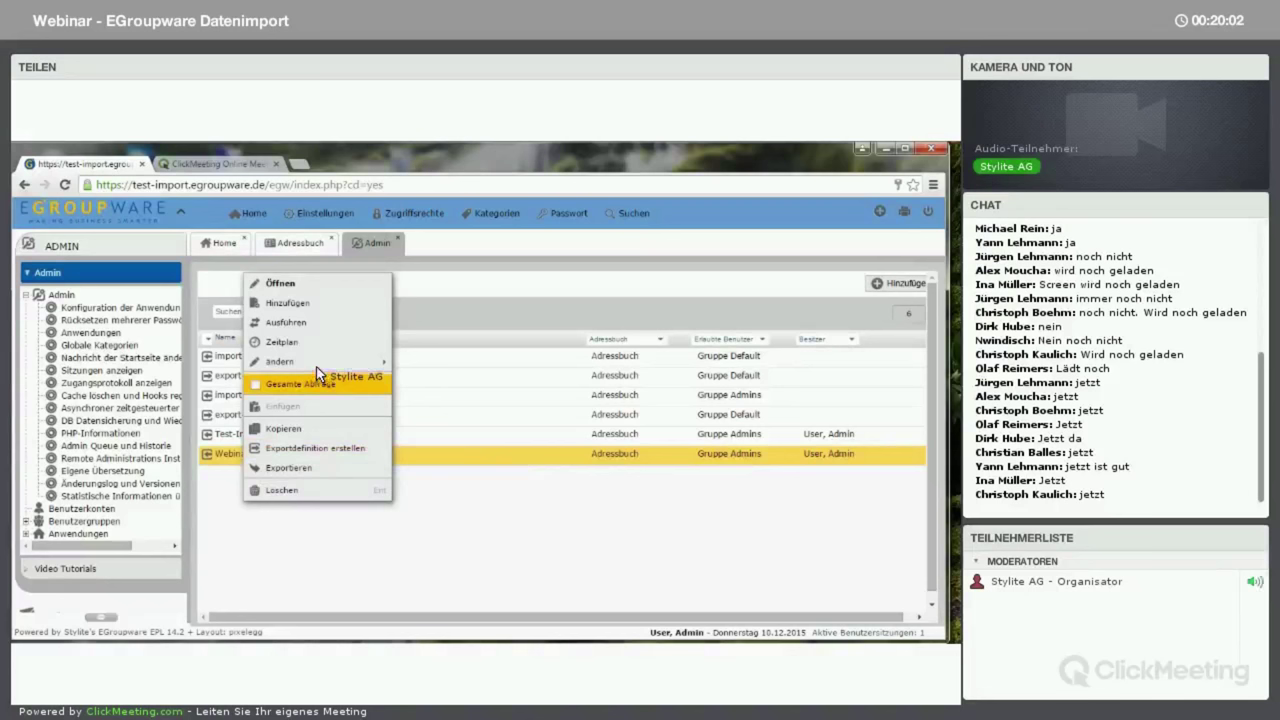
{"action": "mouse_move", "coordinate": [316, 366]}
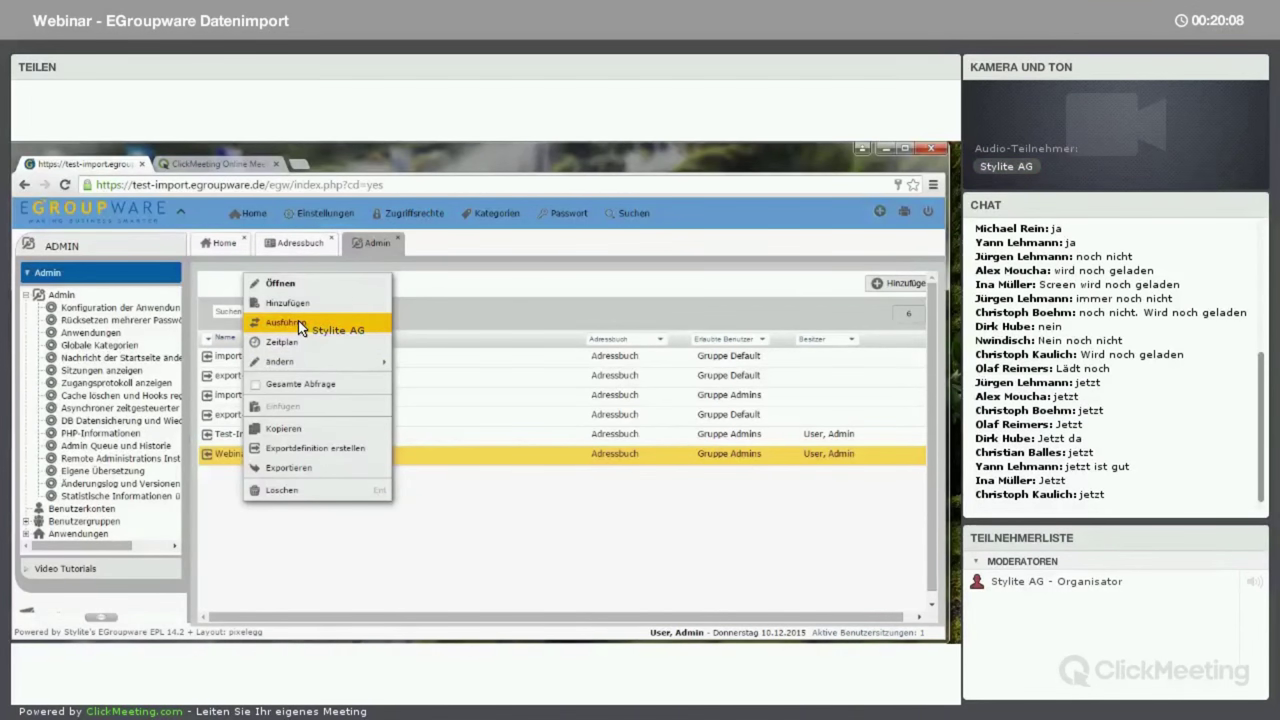
{"action": "left_click", "coordinate": [299, 323]}
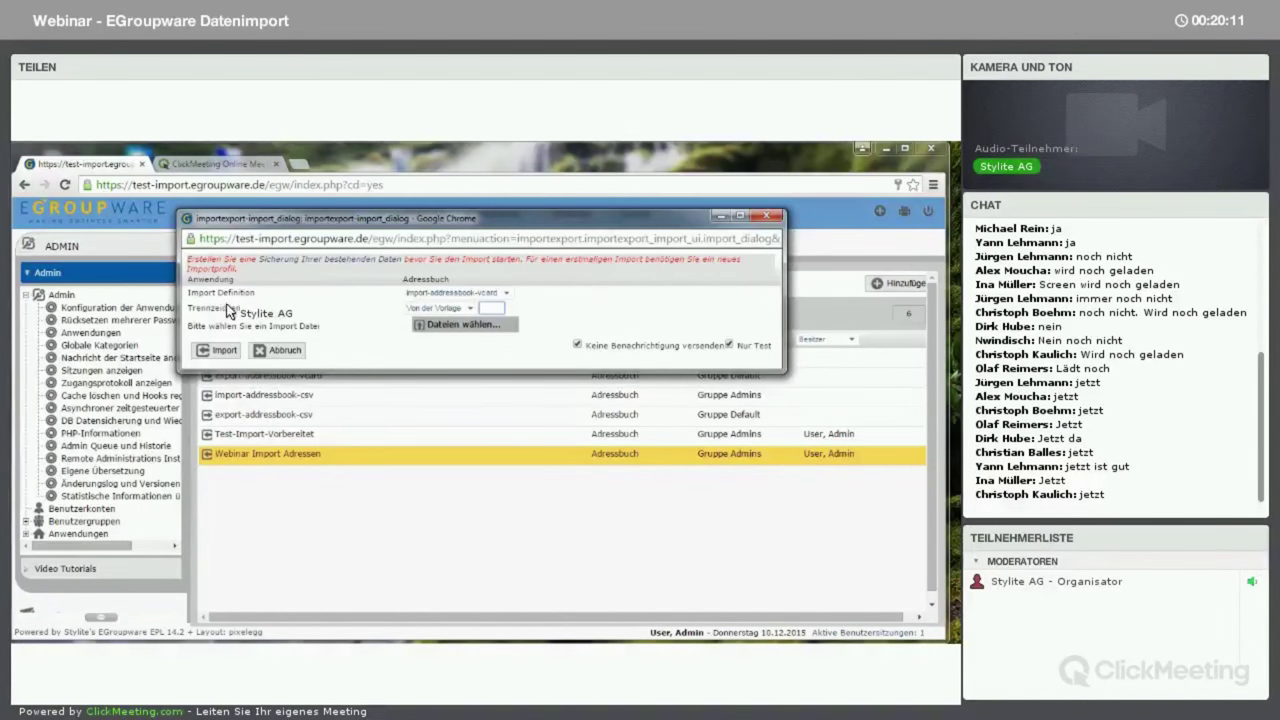
{"action": "left_click_drag", "start_coordinate": [190, 293], "coordinate": [258, 294]}
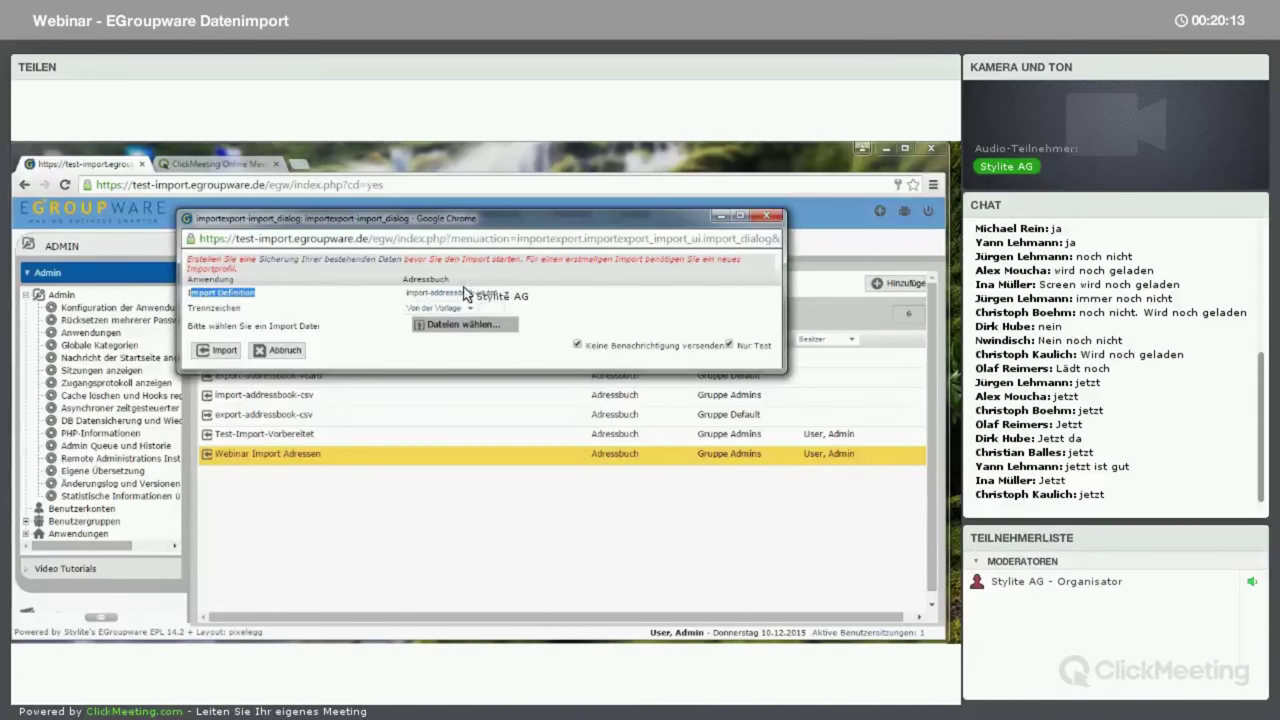
{"action": "left_click", "coordinate": [504, 298]}
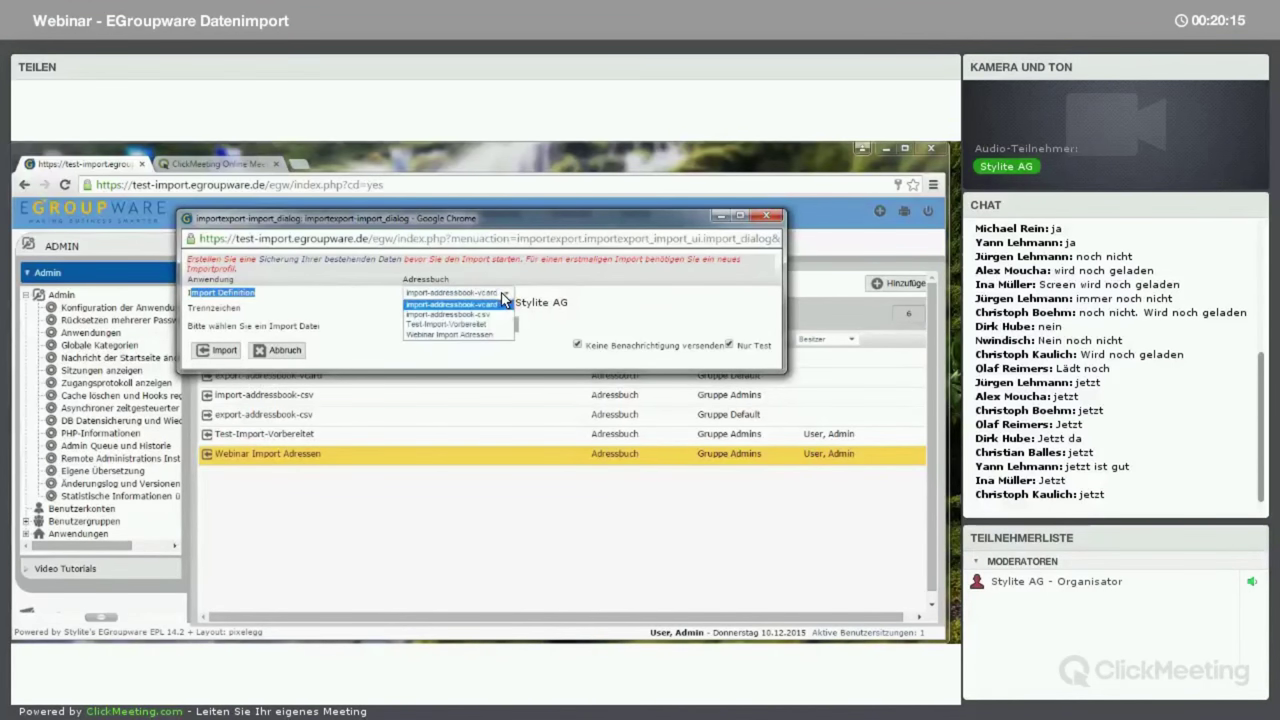
{"action": "left_click", "coordinate": [433, 334]}
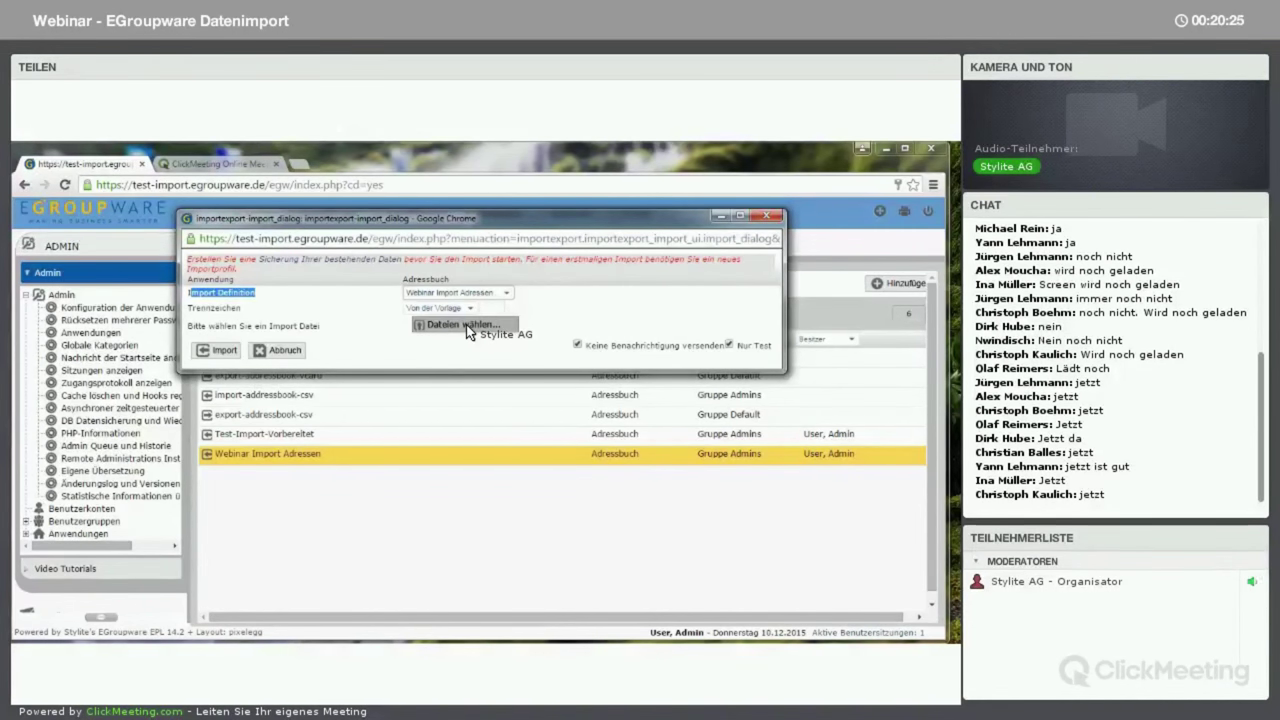
- Choose Adressen-Import.csv from the Desktop as the import file and run the import with Nur Test enabled
{"action": "left_click", "coordinate": [466, 327]}
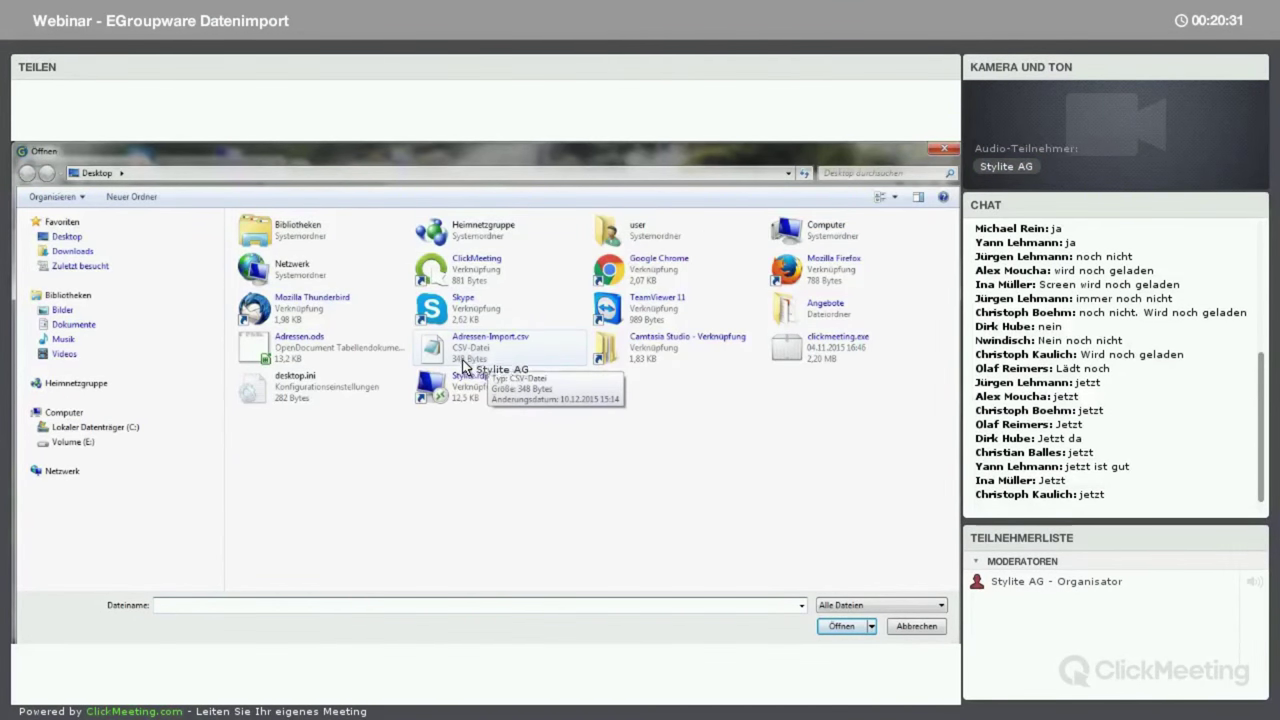
{"action": "left_click", "coordinate": [472, 356]}
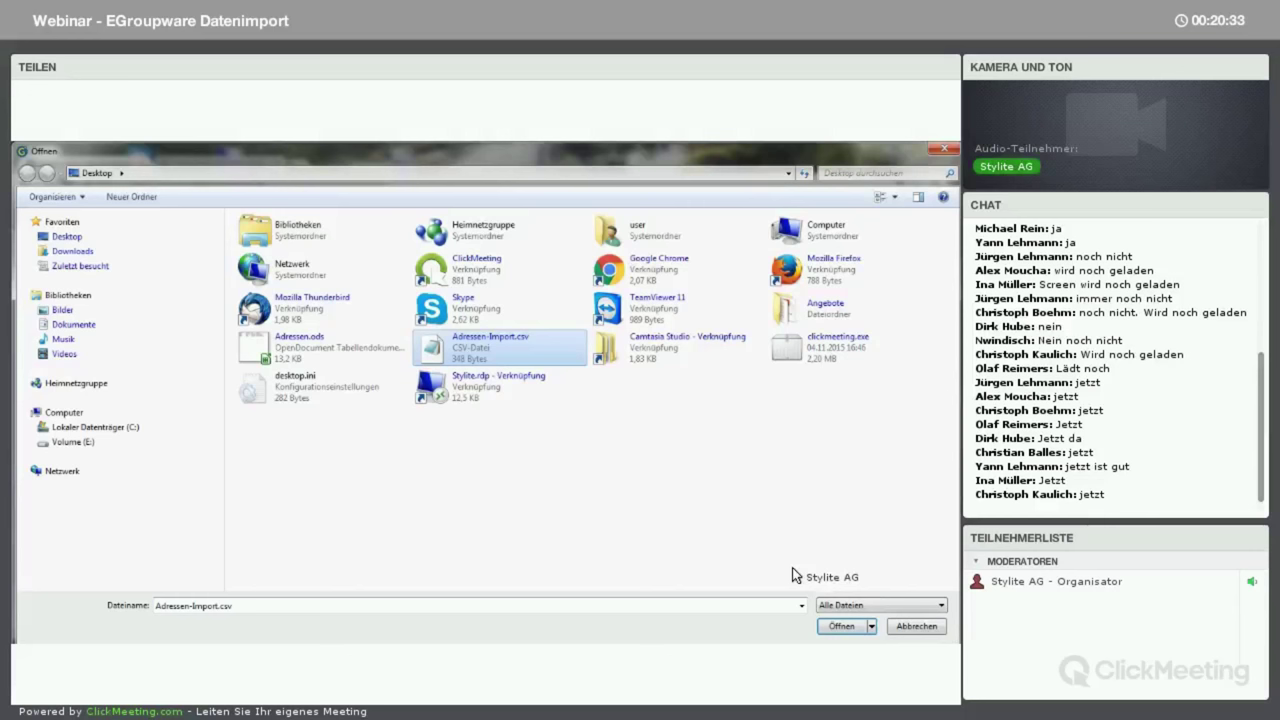
{"action": "left_click", "coordinate": [841, 626]}
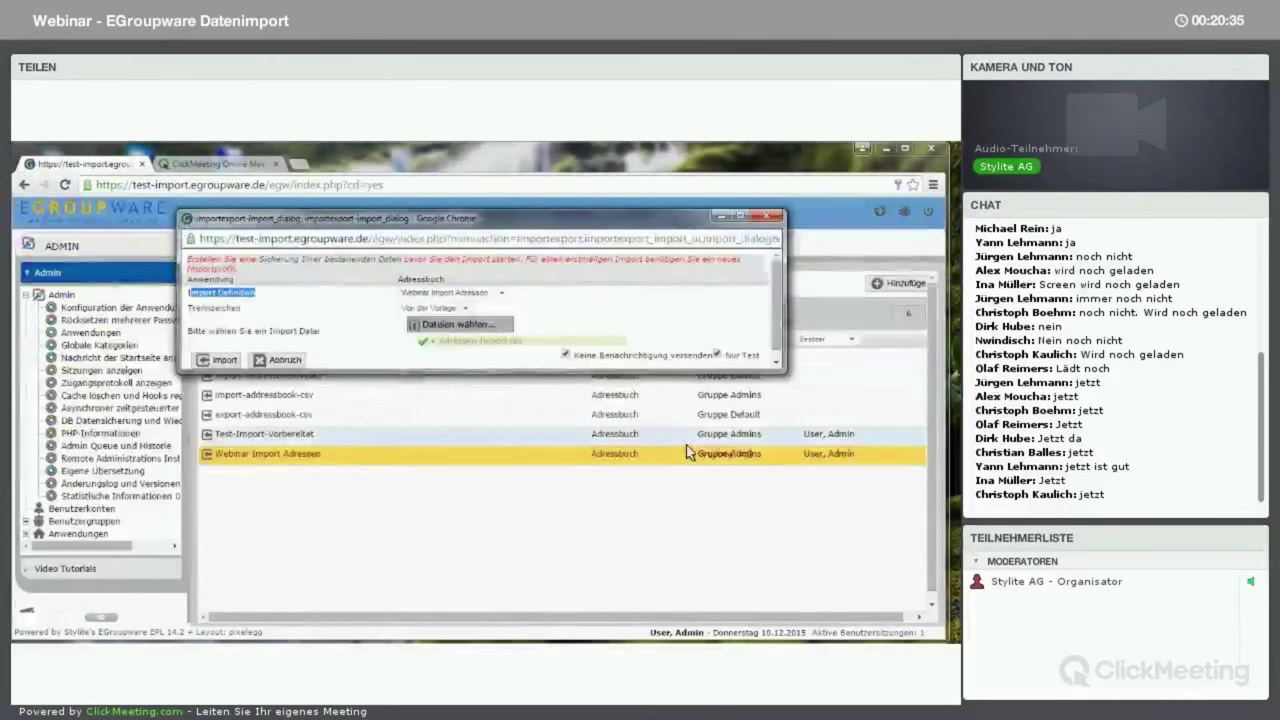
{"action": "triple_click", "coordinate": [757, 357]}
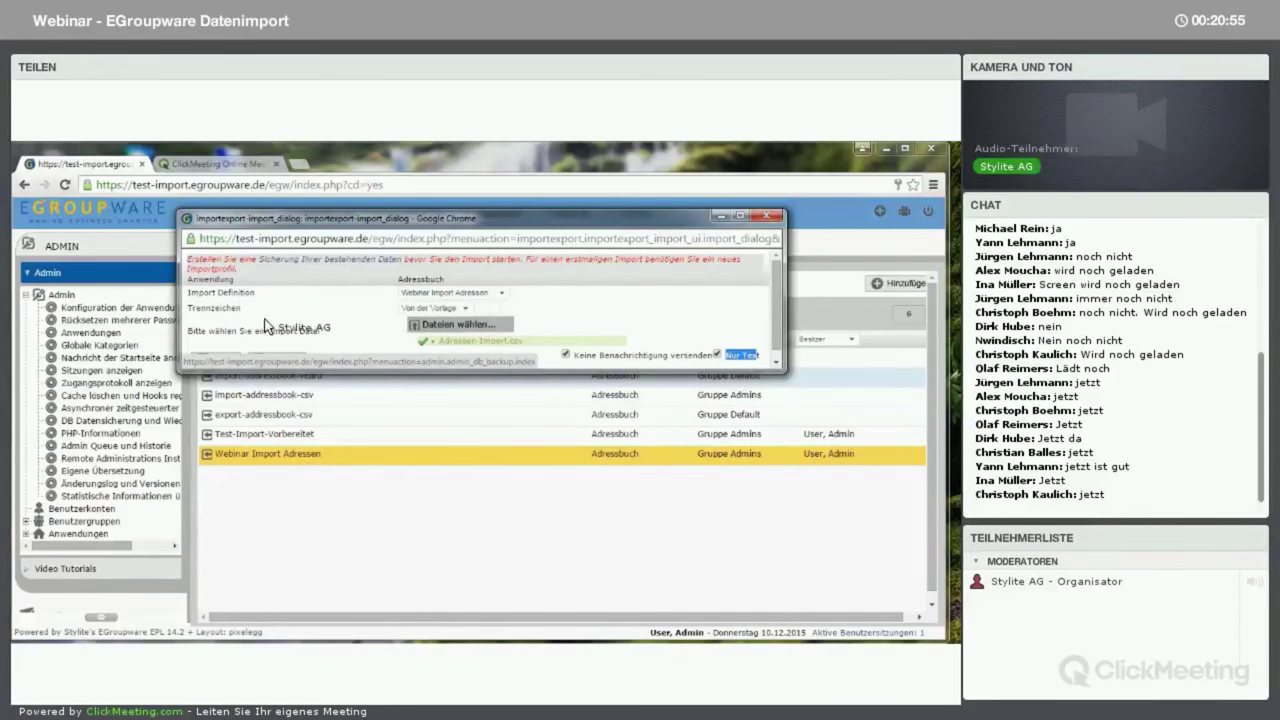
{"action": "left_click", "coordinate": [216, 359]}
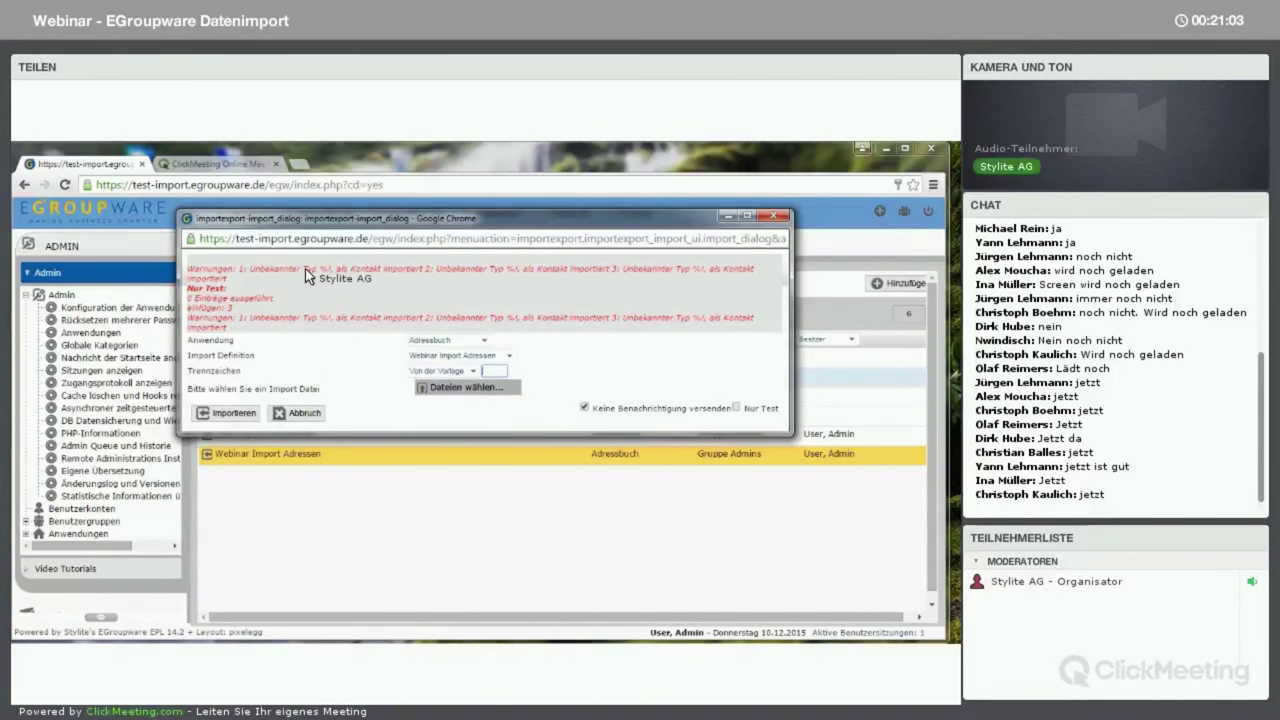
- Choose Adressen-Import.csv again, run the actual import with Nur Test off, and close the import dialog
{"action": "left_click_drag", "start_coordinate": [340, 276], "coordinate": [283, 290]}
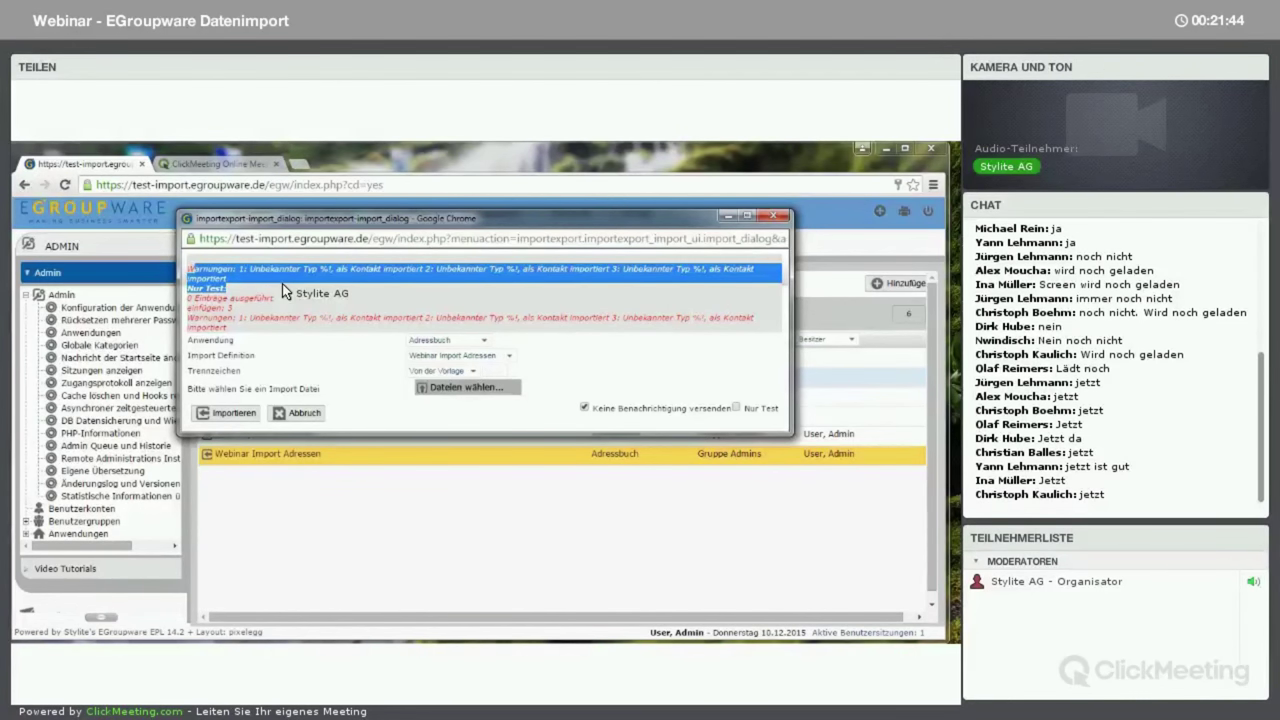
{"action": "left_click", "coordinate": [232, 413]}
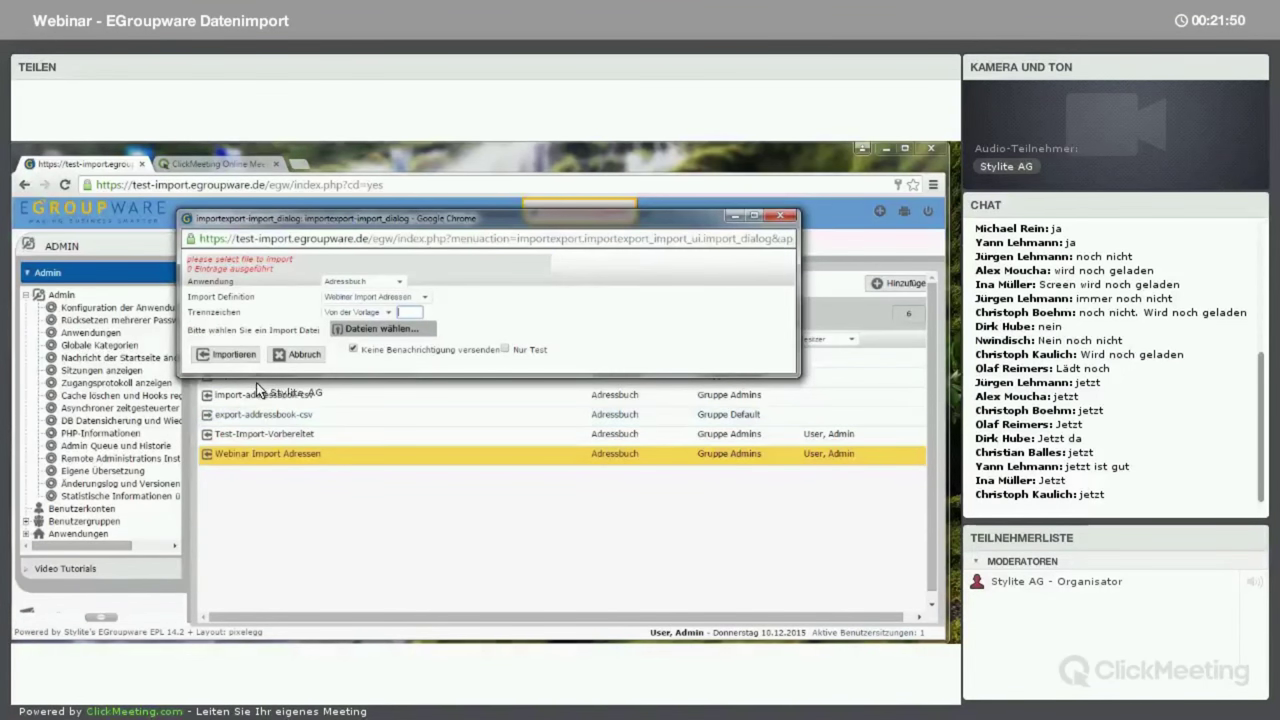
{"action": "left_click", "coordinate": [364, 331]}
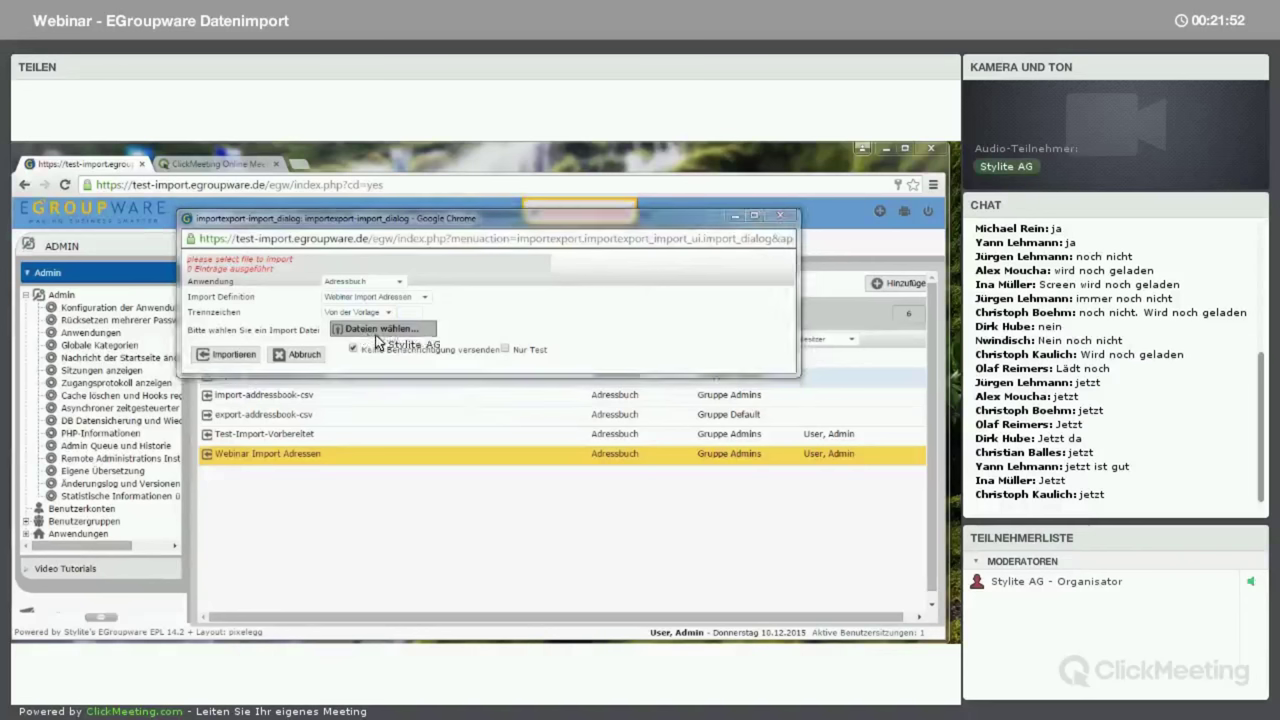
{"action": "left_click", "coordinate": [475, 345]}
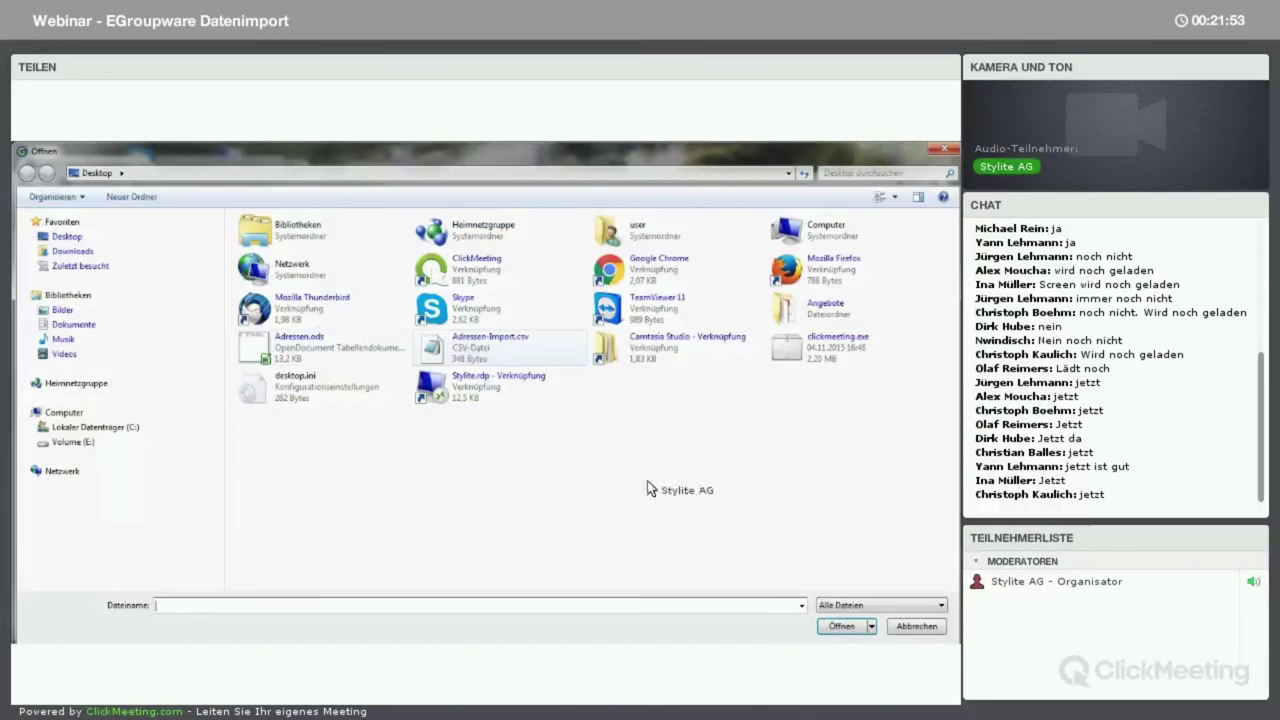
{"action": "left_click", "coordinate": [841, 627]}
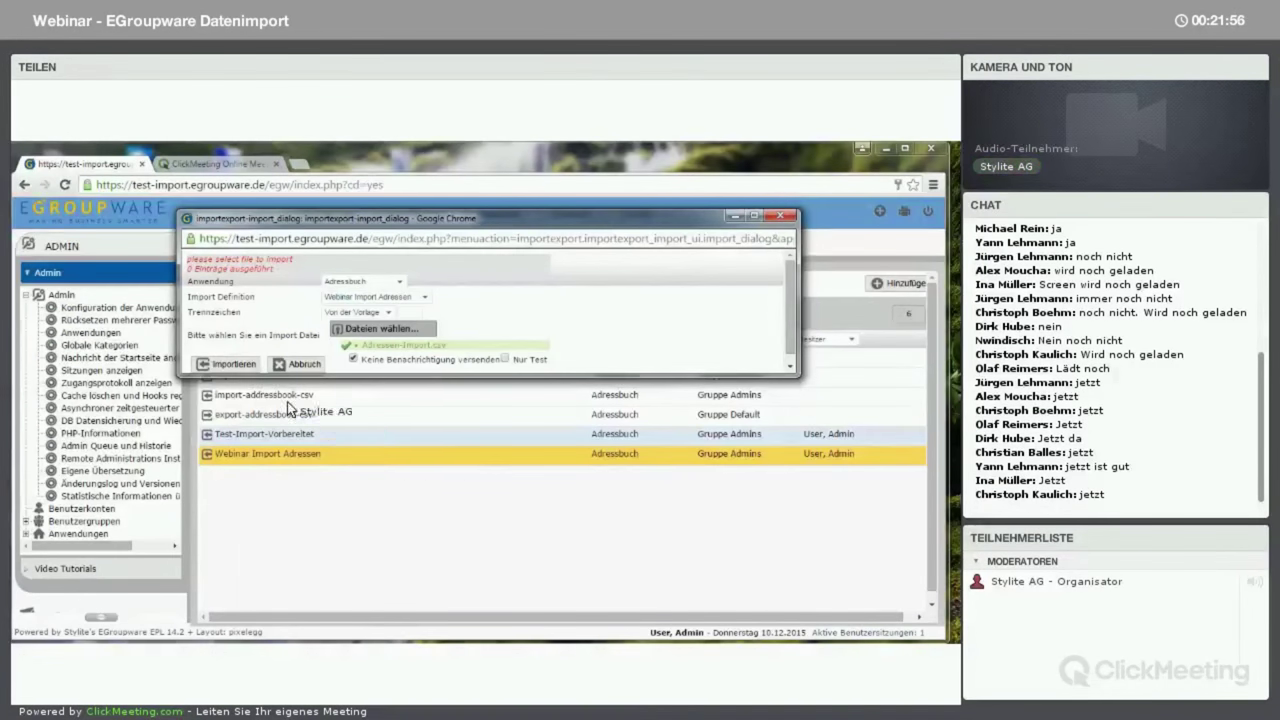
{"action": "left_click", "coordinate": [236, 368]}
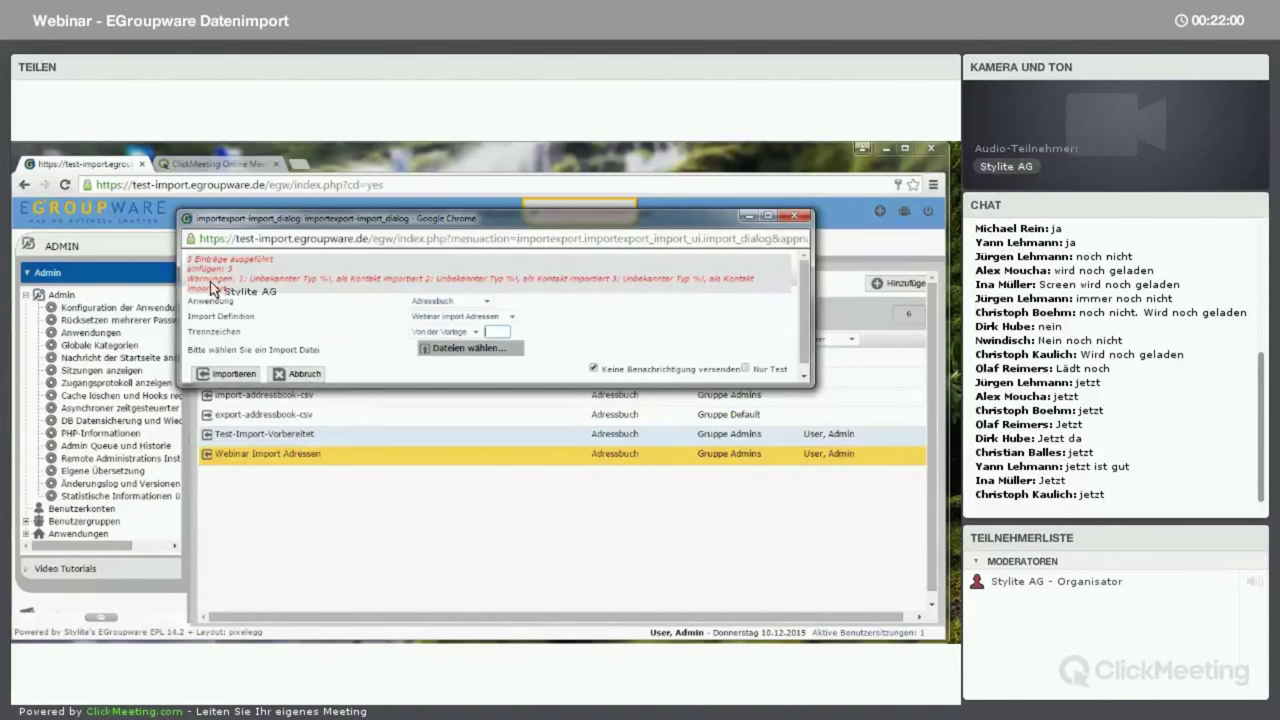
{"action": "left_click_drag", "start_coordinate": [188, 260], "coordinate": [322, 268]}
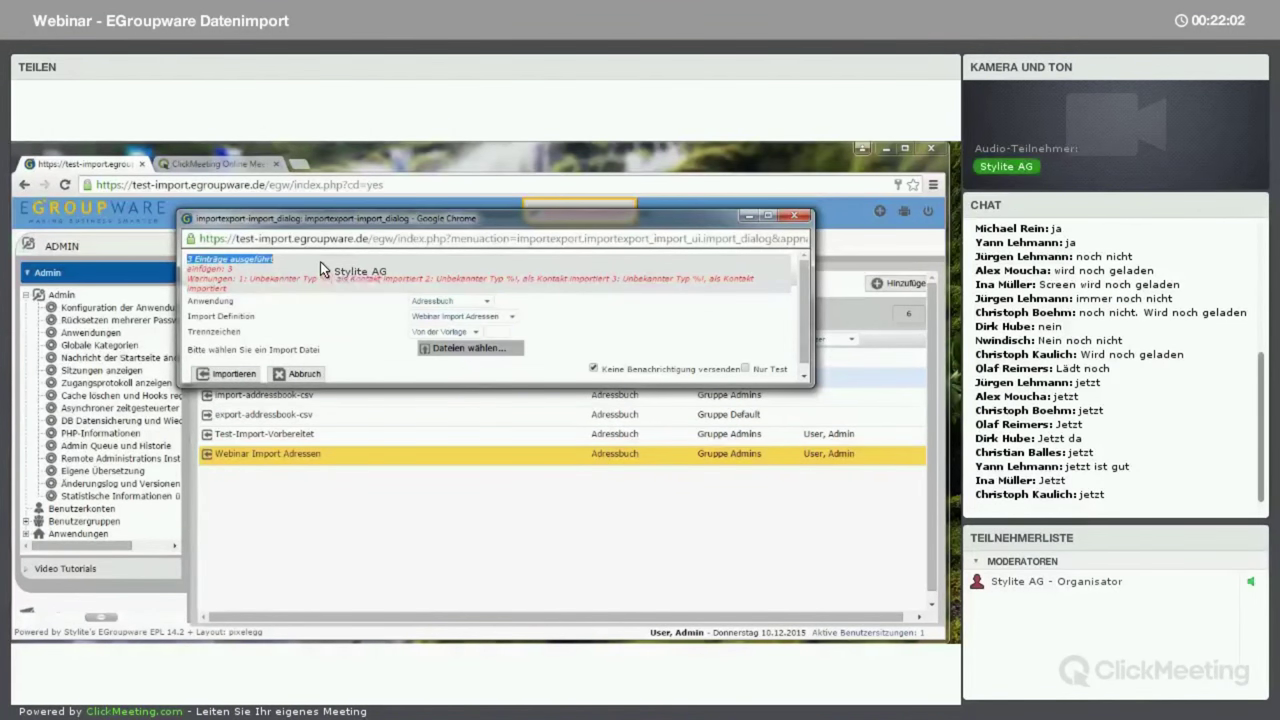
{"action": "left_click", "coordinate": [795, 216]}
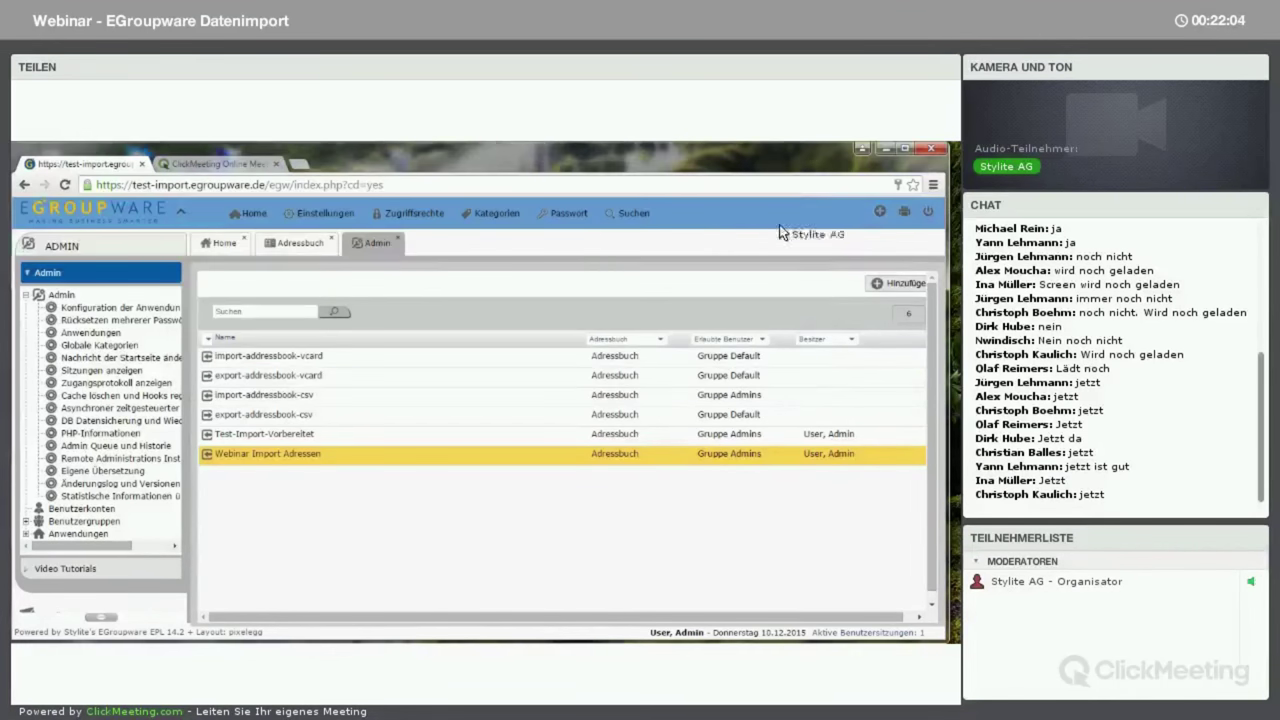
- Open the imported Stylite AG contact in the Adressbuch to check its mapped fields
{"action": "left_click", "coordinate": [305, 246]}
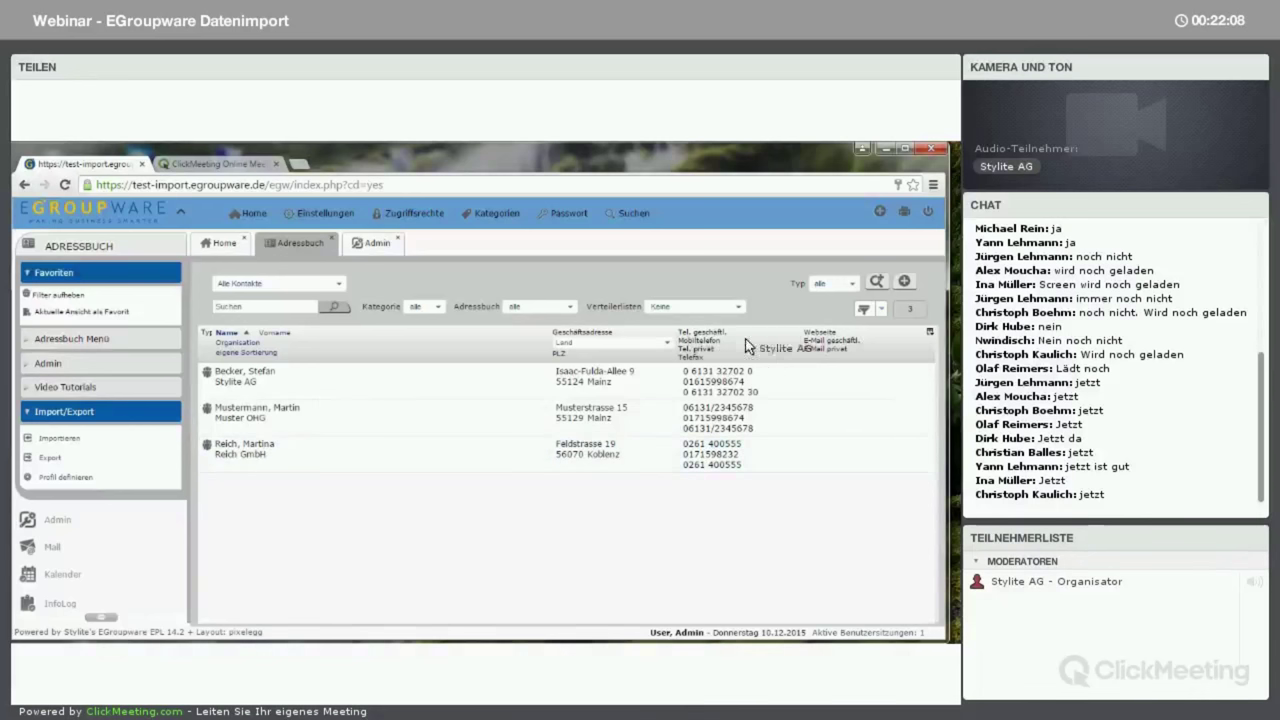
{"action": "right_click", "coordinate": [277, 386]}
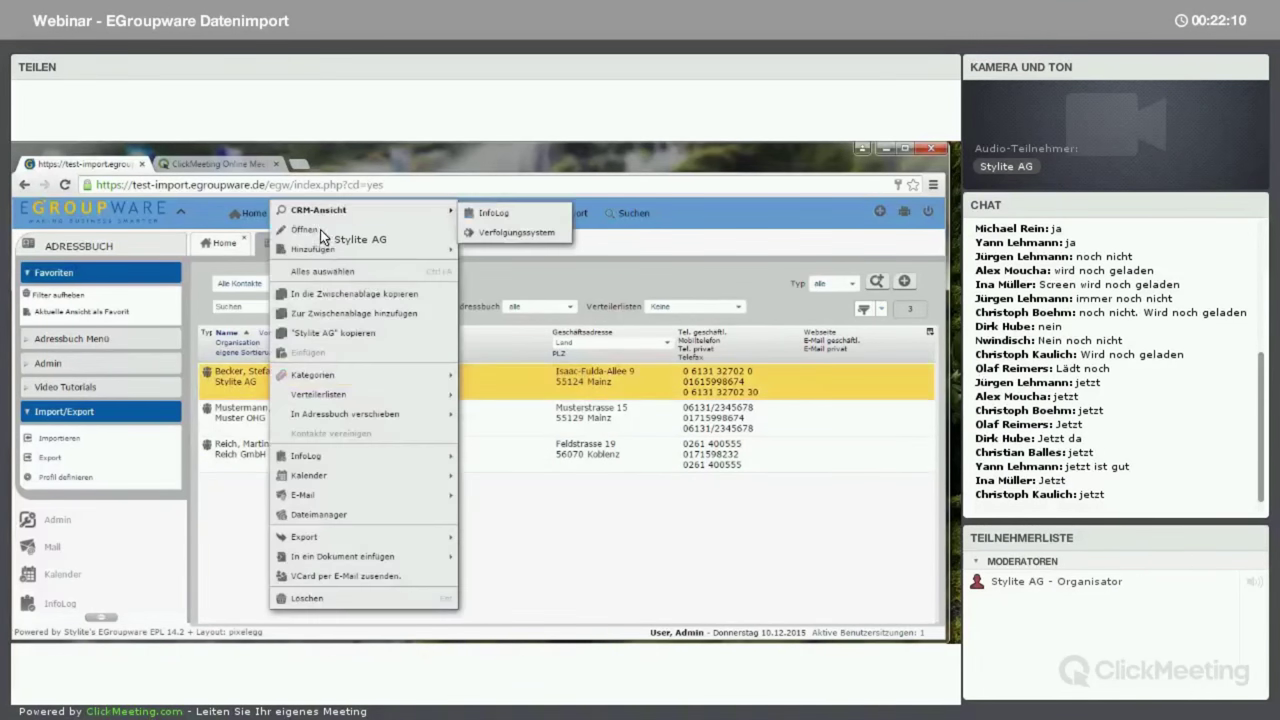
{"action": "left_click", "coordinate": [316, 229]}
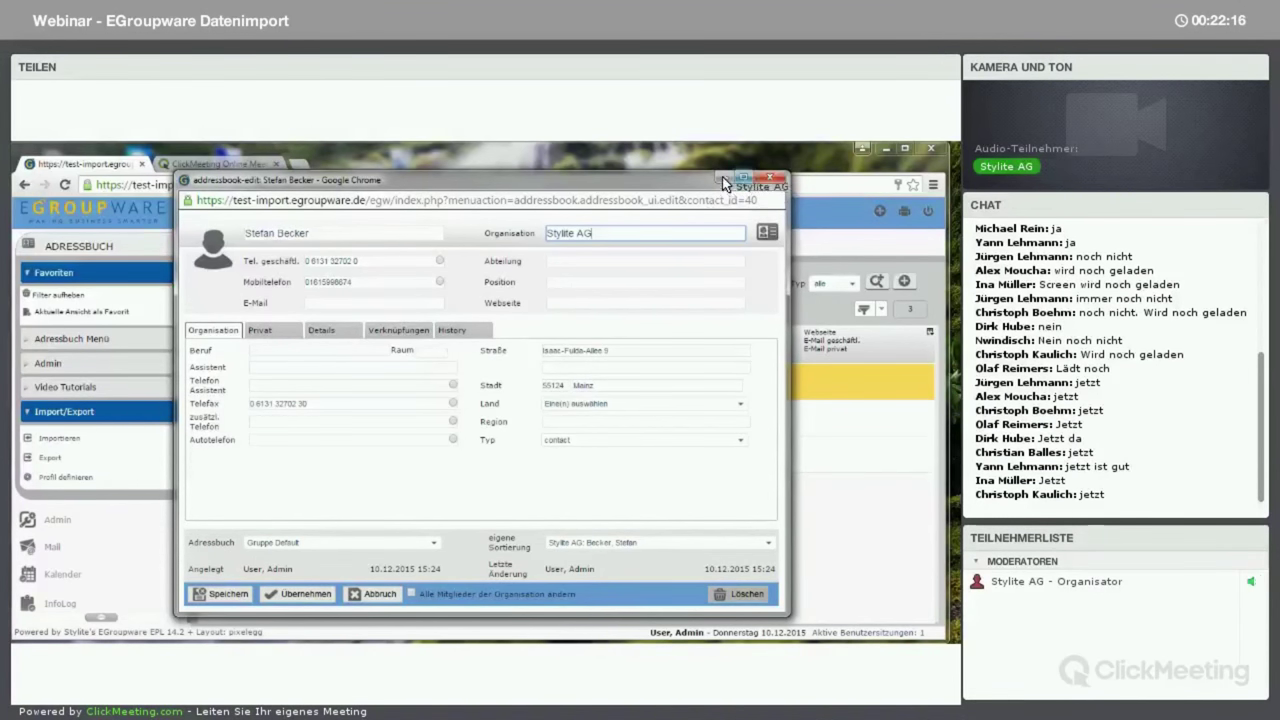
- Put the contact window away and read the participants' replies in the ClickMeeting chat panel
{"action": "left_click", "coordinate": [769, 177]}
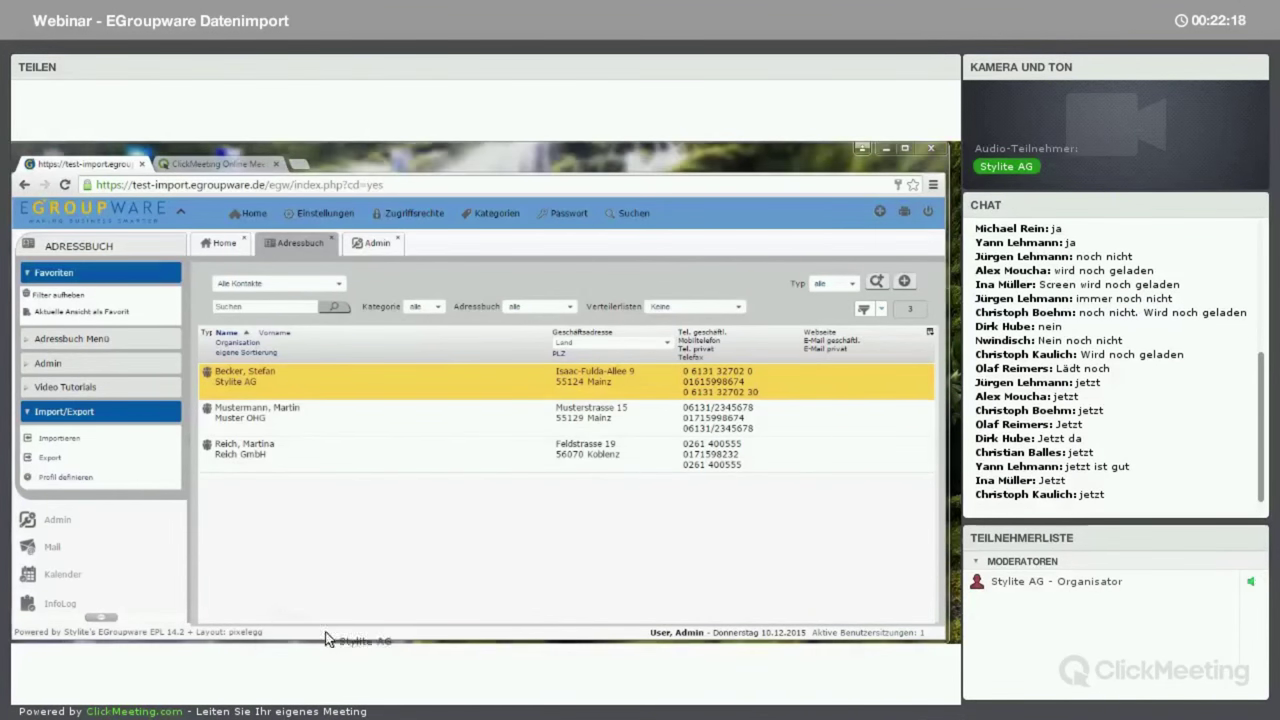
{"action": "left_click", "coordinate": [329, 643]}
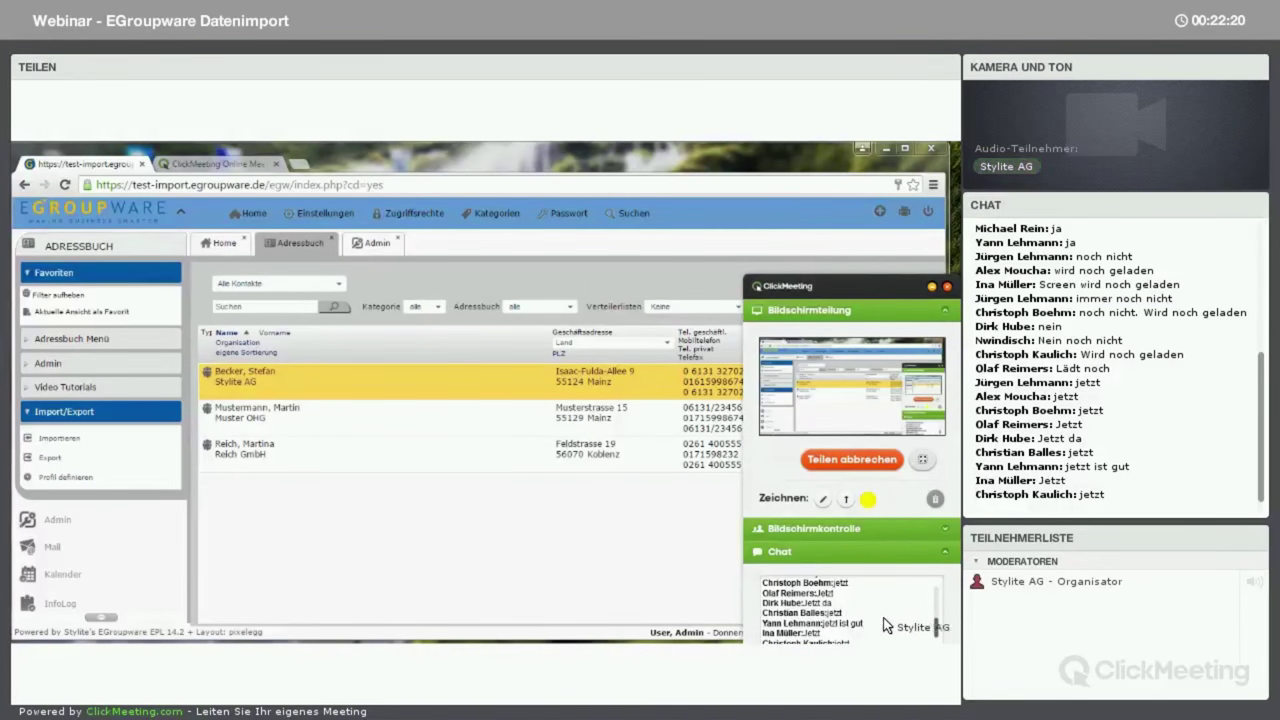
{"action": "left_click_drag", "start_coordinate": [936, 627], "coordinate": [939, 638]}
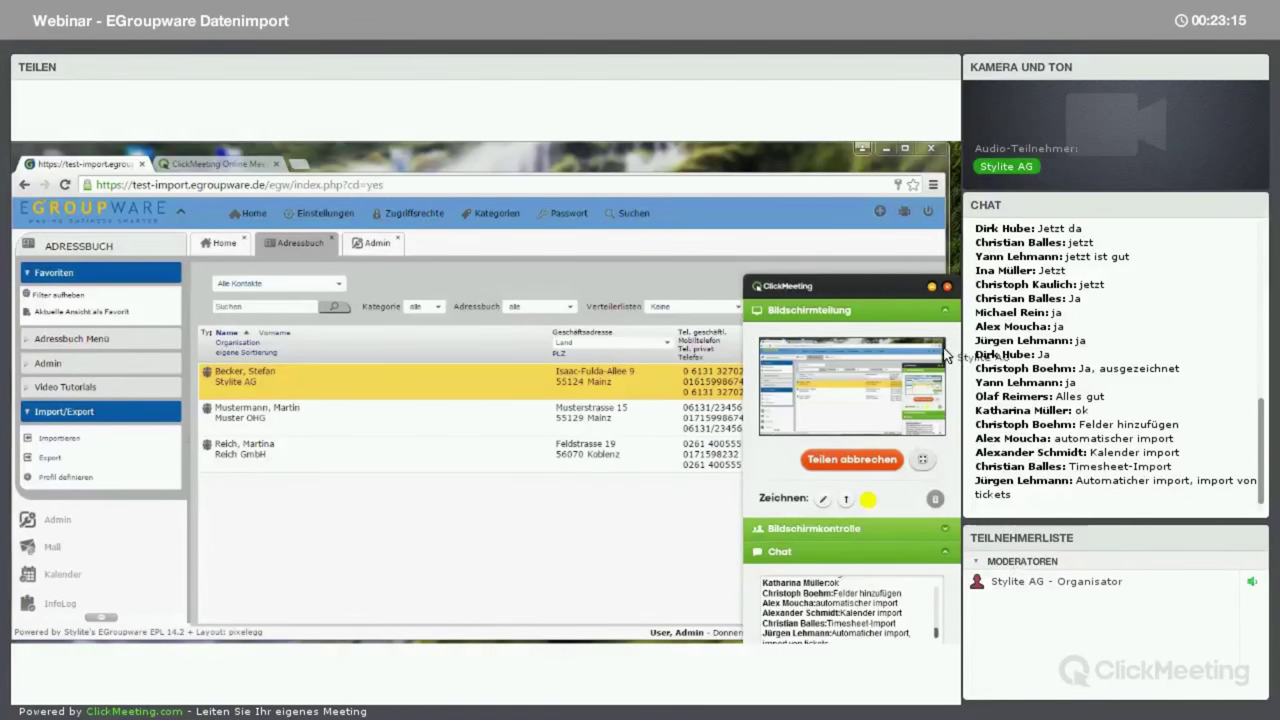
{"action": "left_click", "coordinate": [931, 288]}
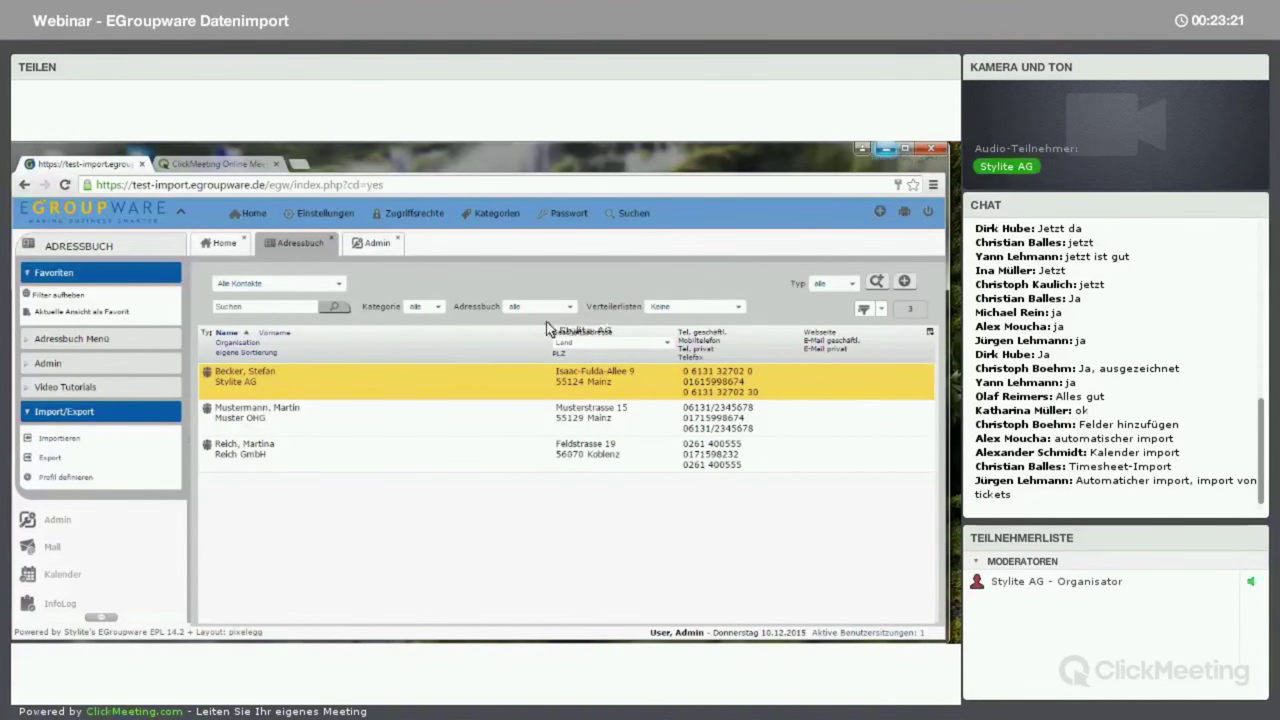
- Switch to the desktop and open Adressen.ods in LibreOffice Calc, running the document recovery through to completion
{"action": "left_click", "coordinate": [885, 148]}
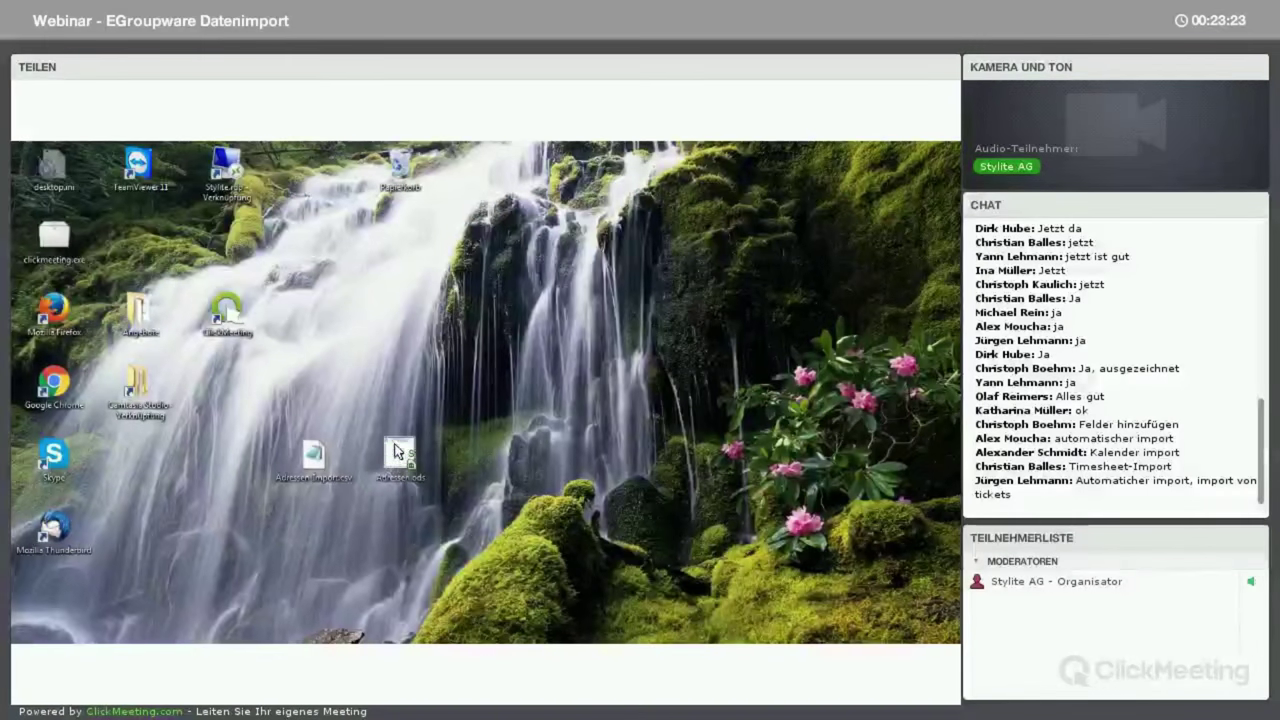
{"action": "double_click", "coordinate": [397, 452]}
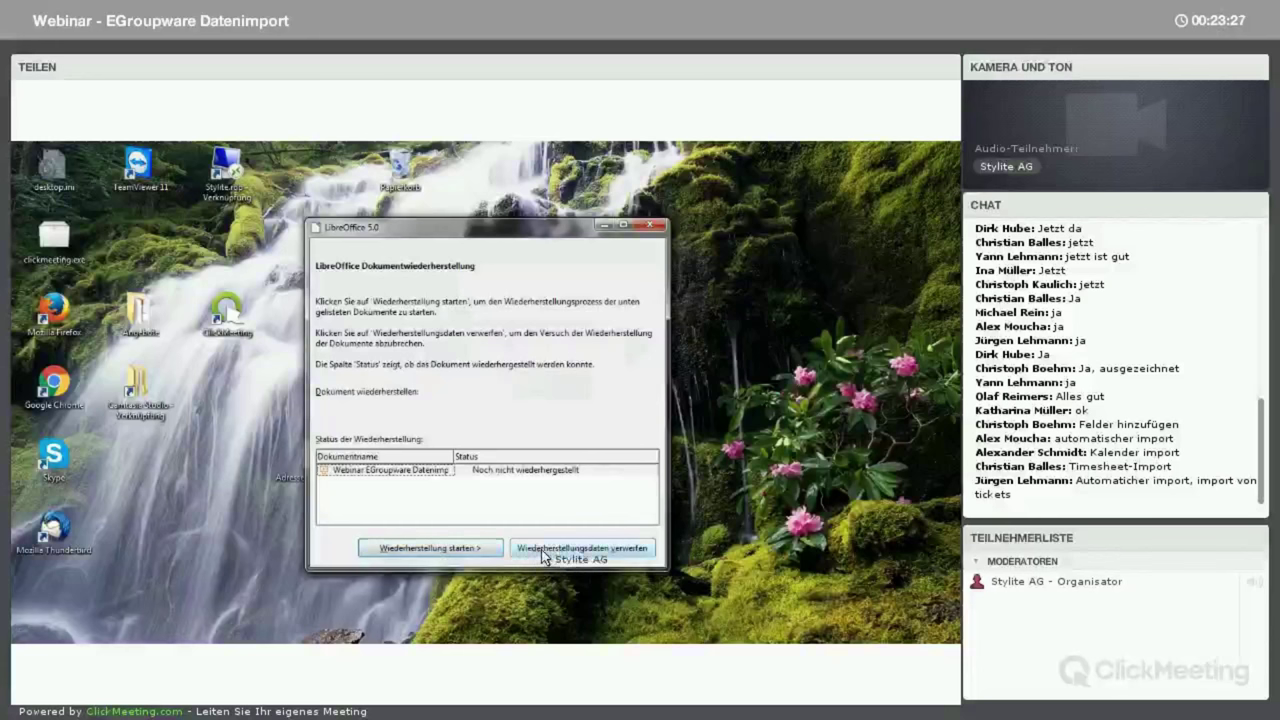
{"action": "left_click", "coordinate": [490, 549]}
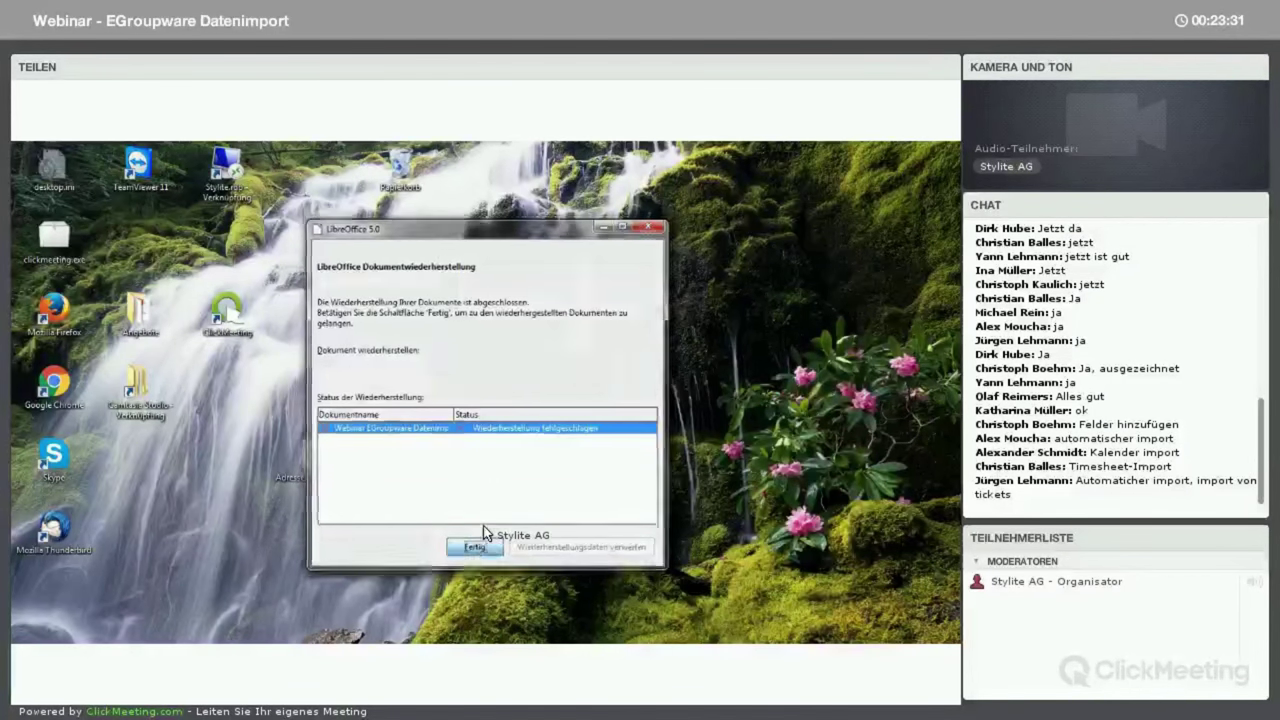
{"action": "left_click", "coordinate": [484, 541]}
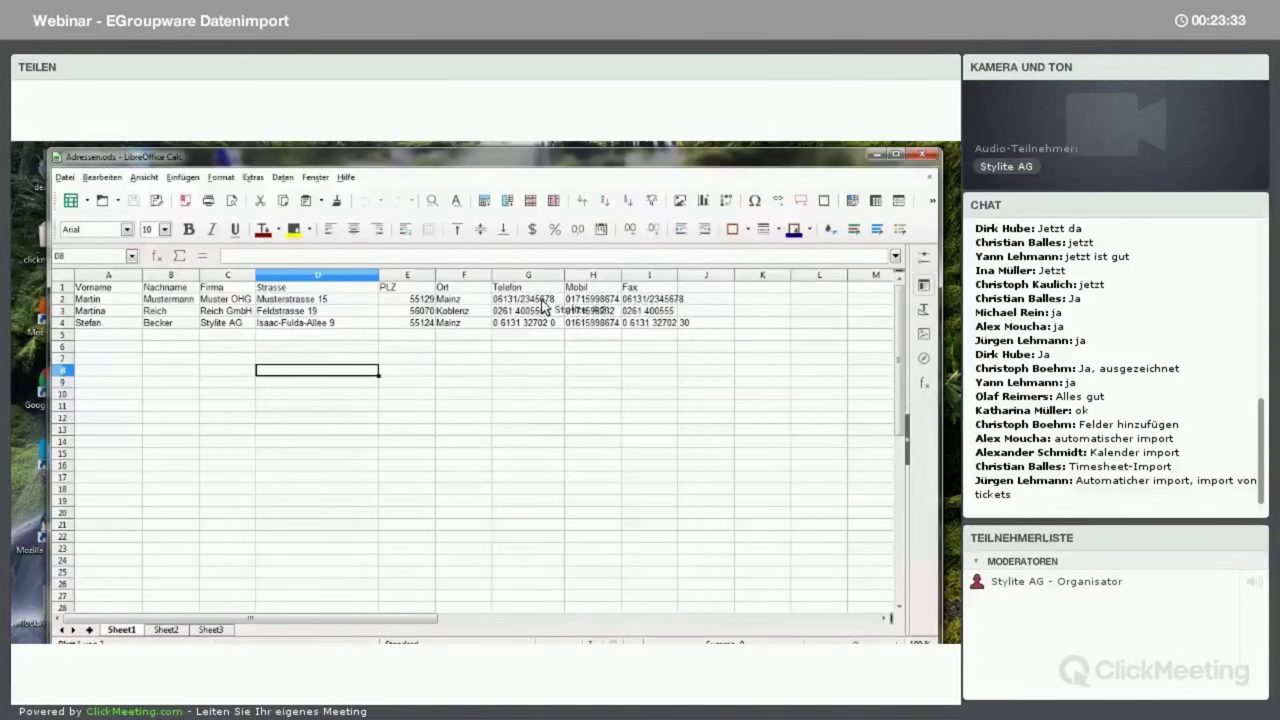
- Widen the Fax column and add the heading Kundennummer in column J
{"action": "left_click_drag", "start_coordinate": [678, 276], "coordinate": [730, 282]}
{"action": "left_click", "coordinate": [736, 276]}
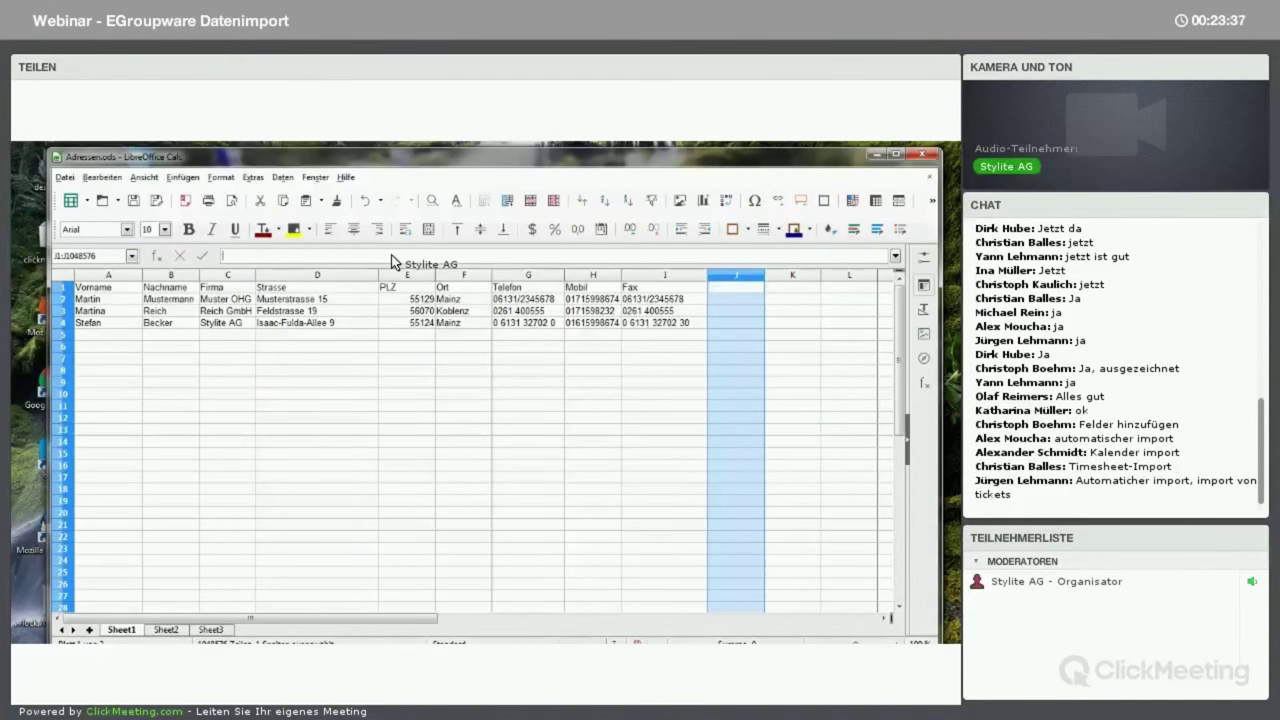
{"action": "type", "text": "Kundennummer"}
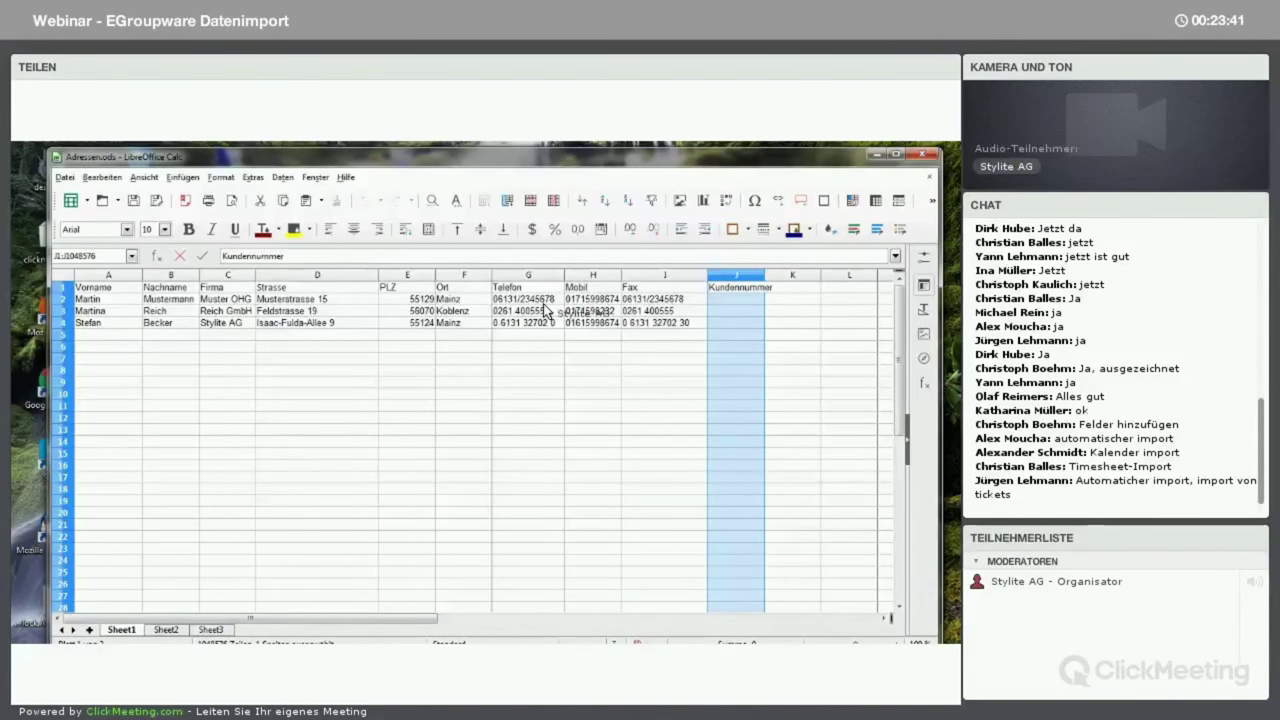
{"action": "left_click", "coordinate": [700, 367]}
- Enter a customer number for each of the three contacts in cells J2 to J4
{"action": "left_click", "coordinate": [733, 300]}
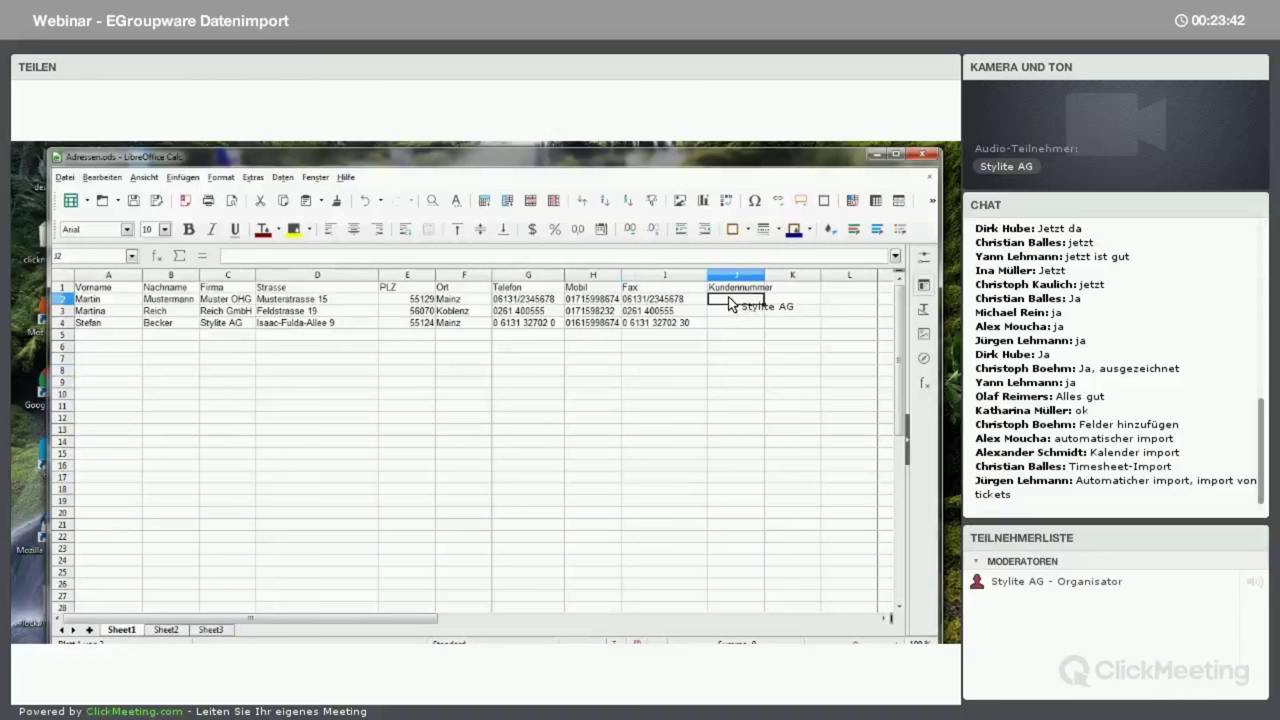
{"action": "type", "text": "122334"}
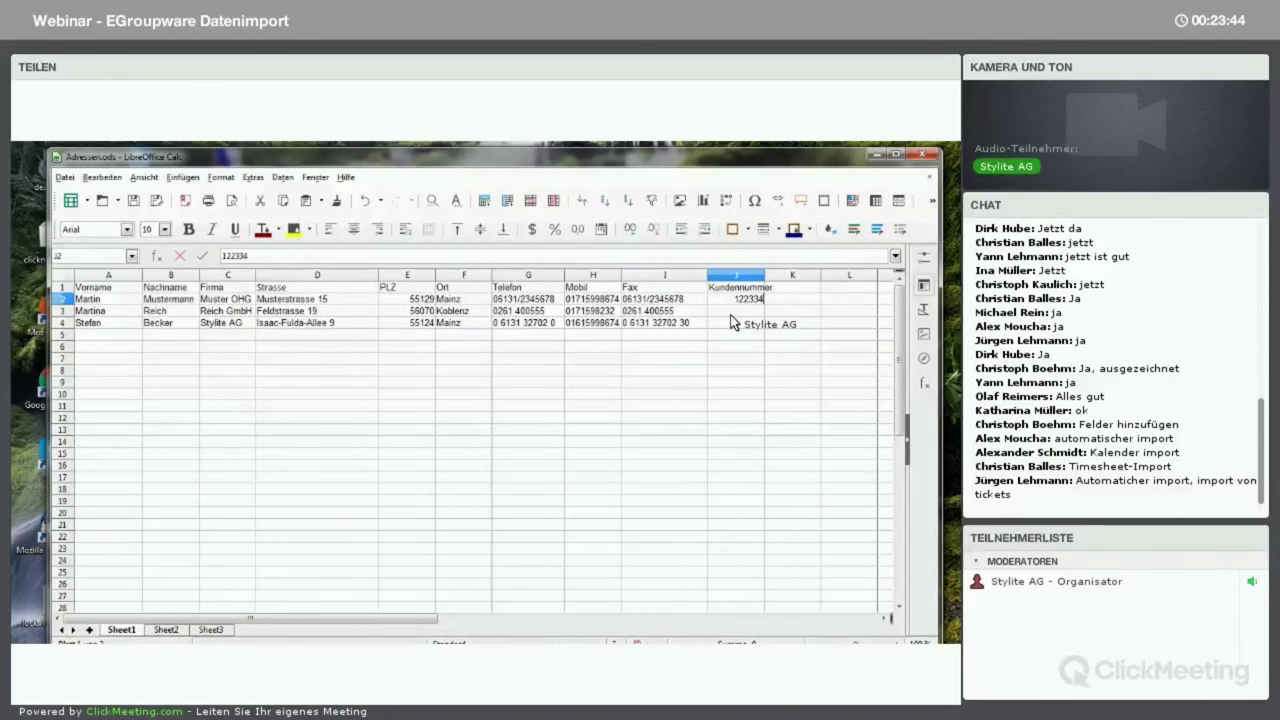
{"action": "key", "text": "Return"}
{"action": "type", "text": "4444"}
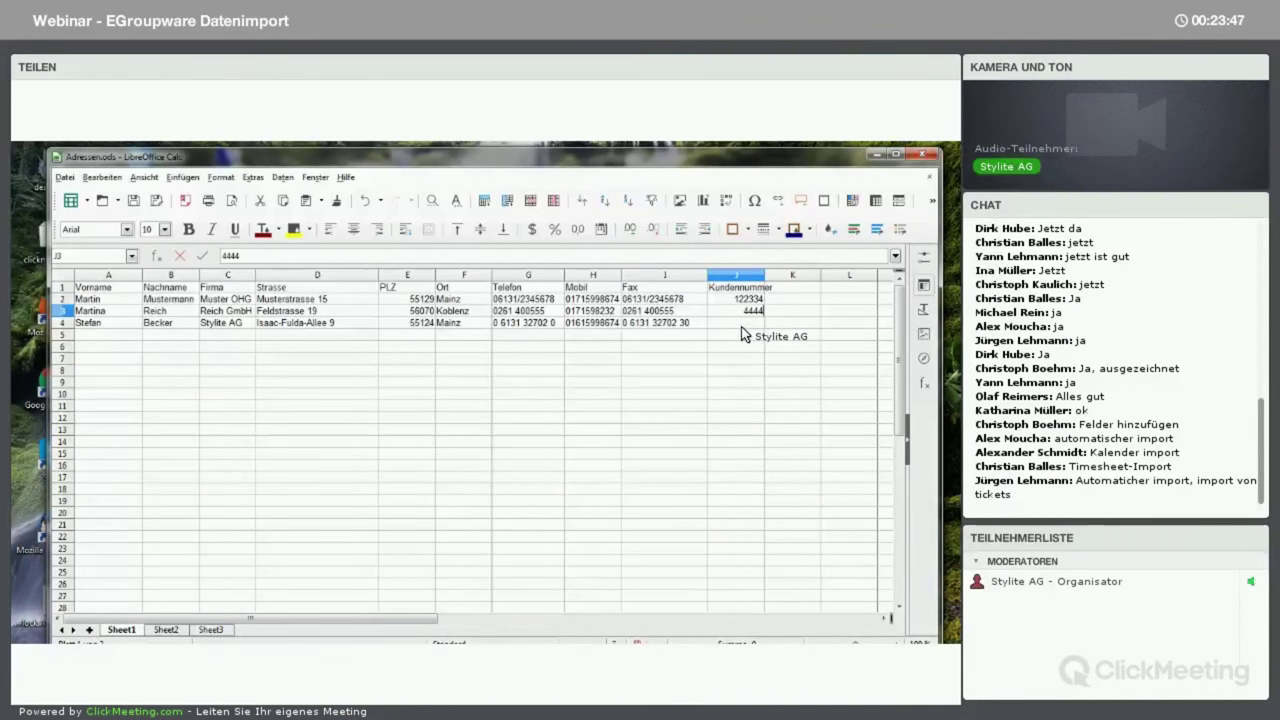
{"action": "key", "text": "Return"}
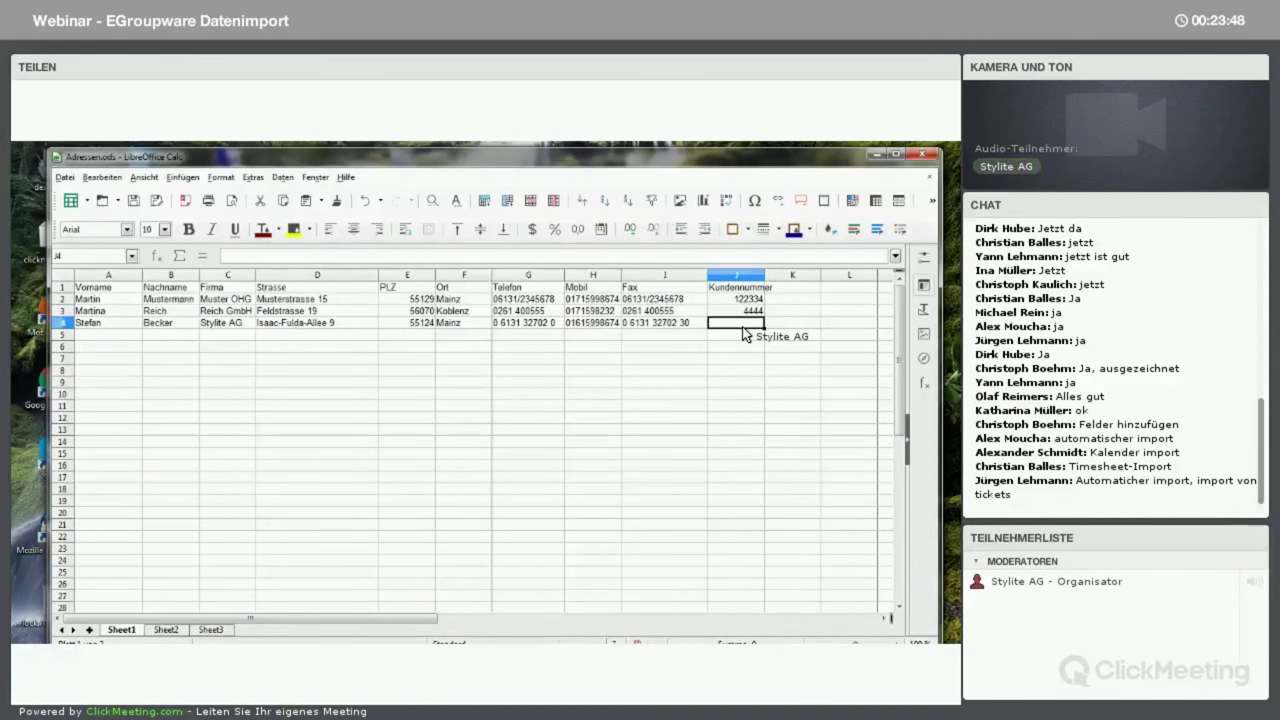
{"action": "type", "text": "5555"}
{"action": "left_click", "coordinate": [650, 369]}
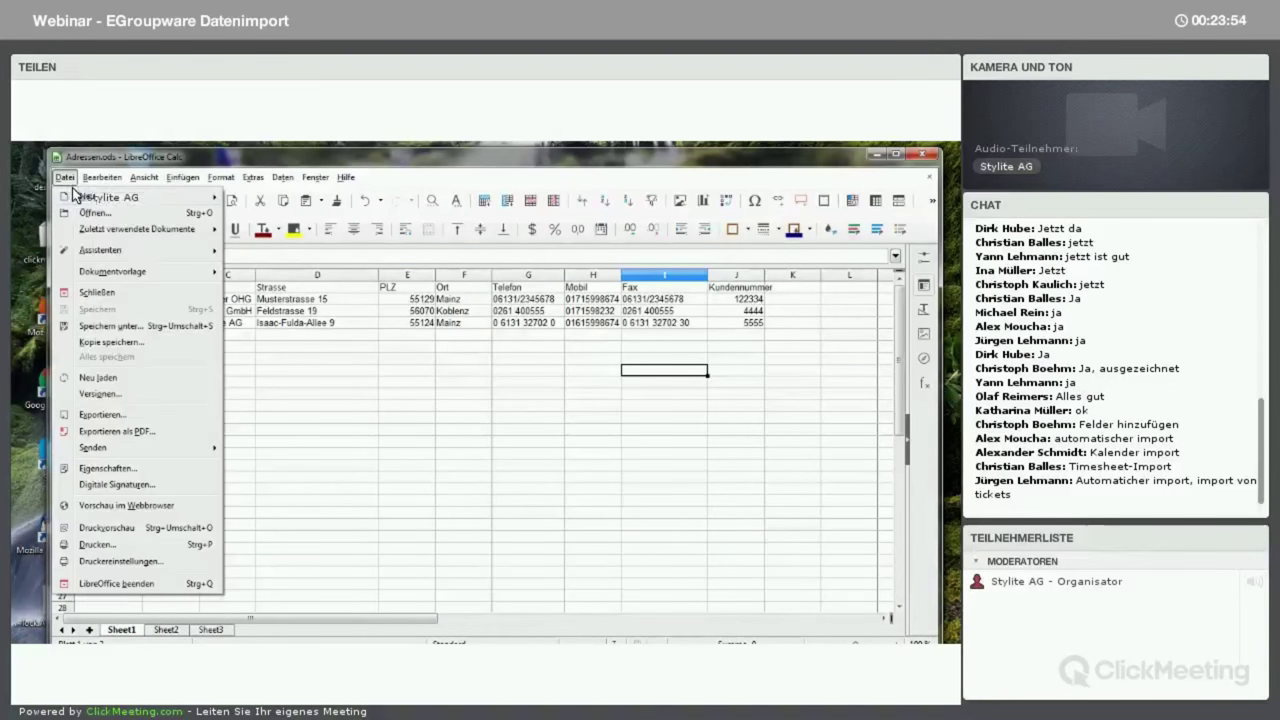
- Save the spreadsheet to the Desktop as Text CSV, replacing the existing Adressen-Import.csv
{"action": "left_click", "coordinate": [64, 177]}
{"action": "left_click", "coordinate": [112, 327]}
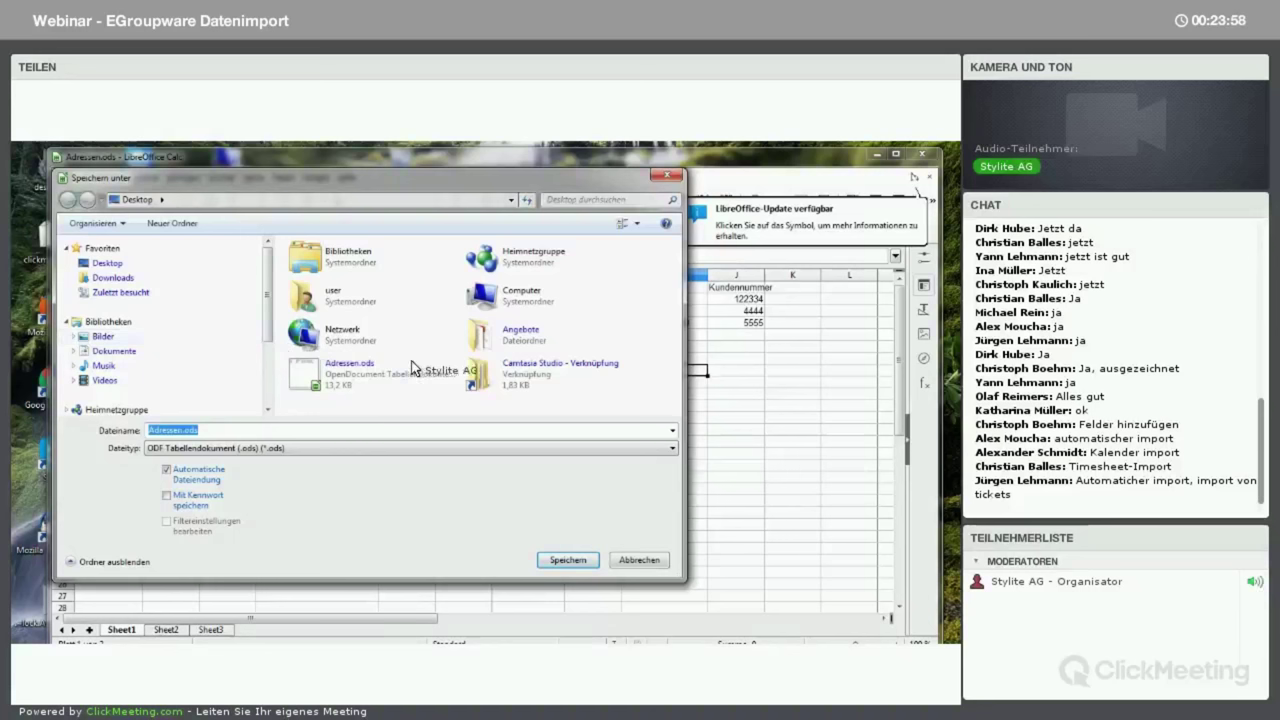
{"action": "left_click", "coordinate": [551, 449]}
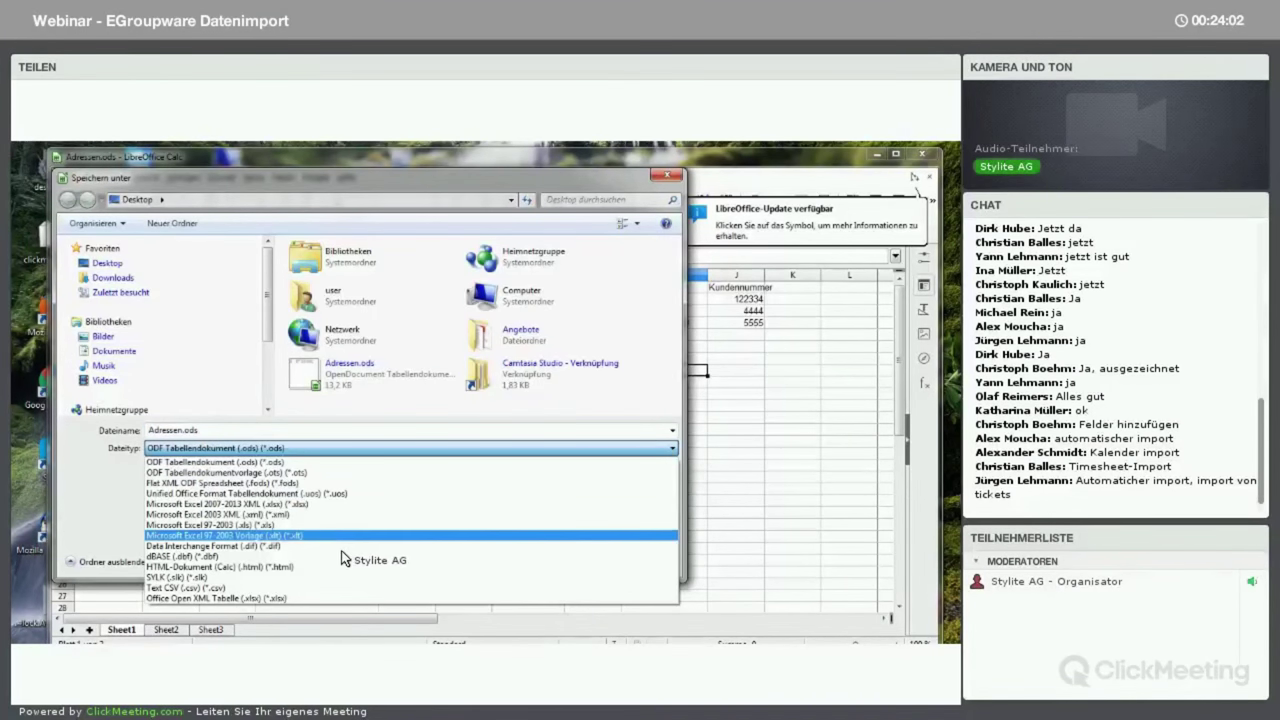
{"action": "left_click", "coordinate": [300, 588]}
{"action": "left_click", "coordinate": [362, 385]}
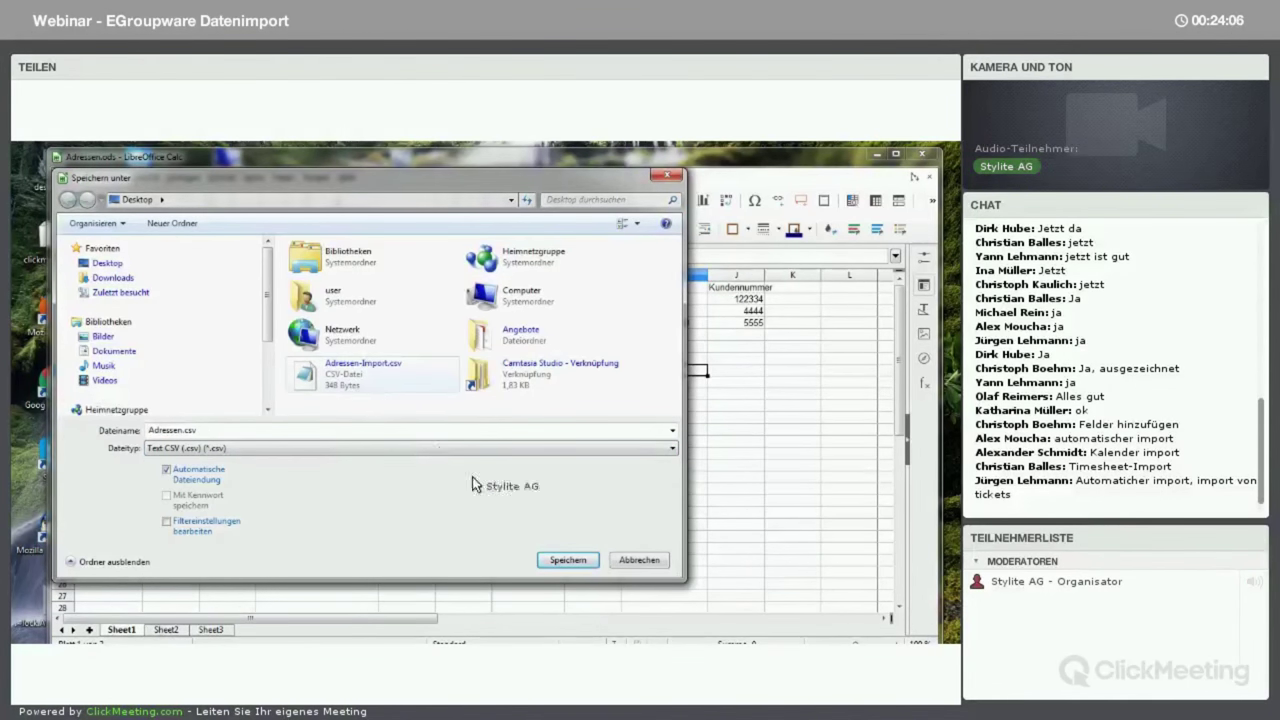
{"action": "left_click", "coordinate": [562, 563]}
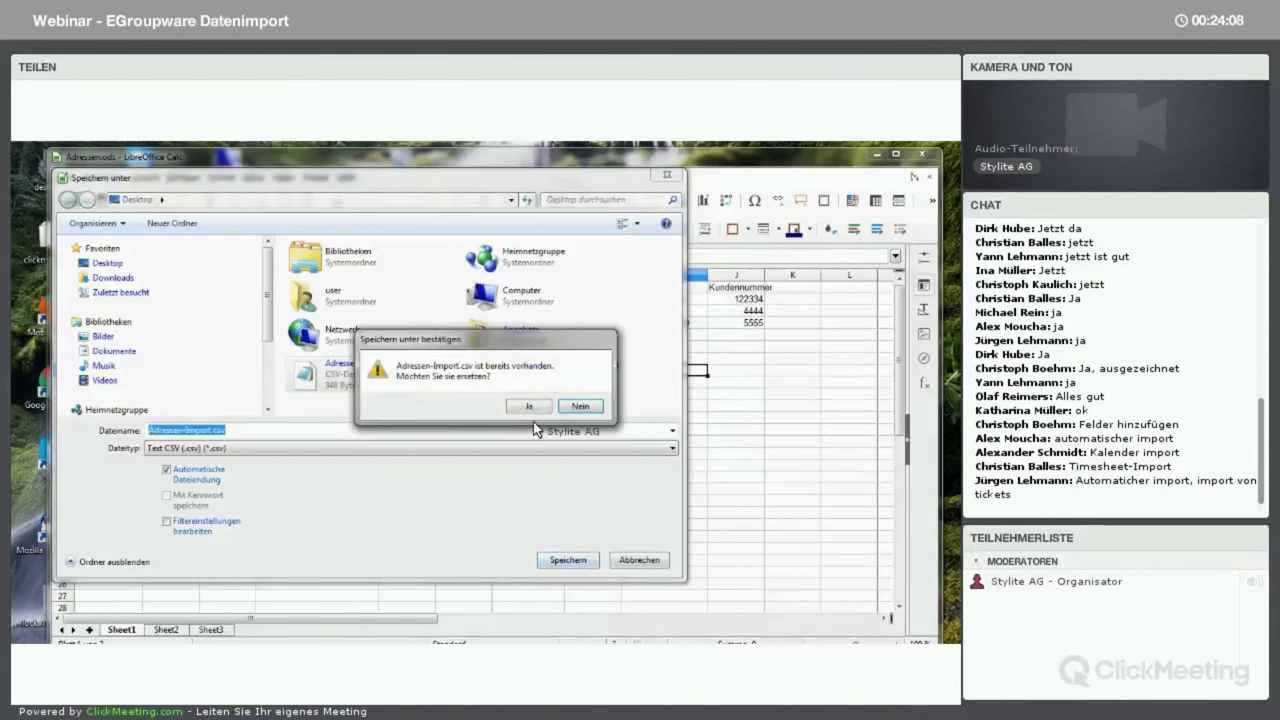
{"action": "left_click", "coordinate": [545, 411]}
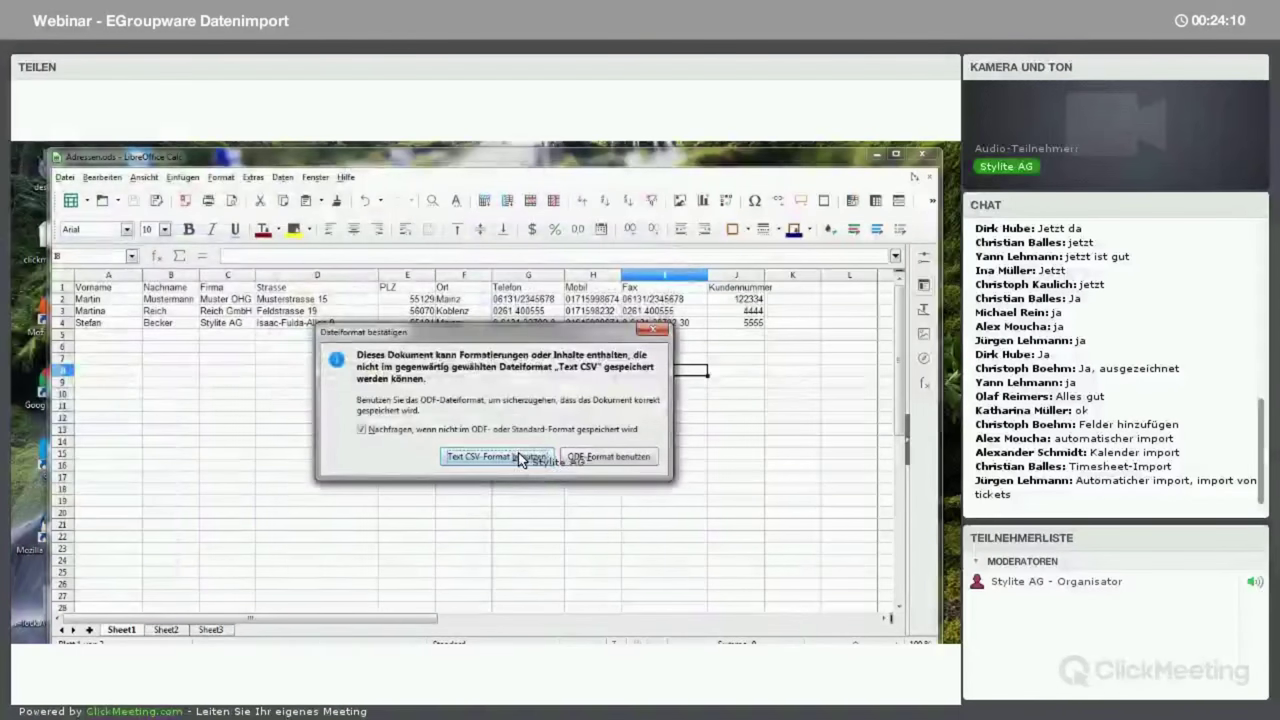
- Keep the Text CSV format and export with a semicolon as field separator and the character set Westeuropa (ISO-8859-1)
{"action": "left_click", "coordinate": [528, 458]}
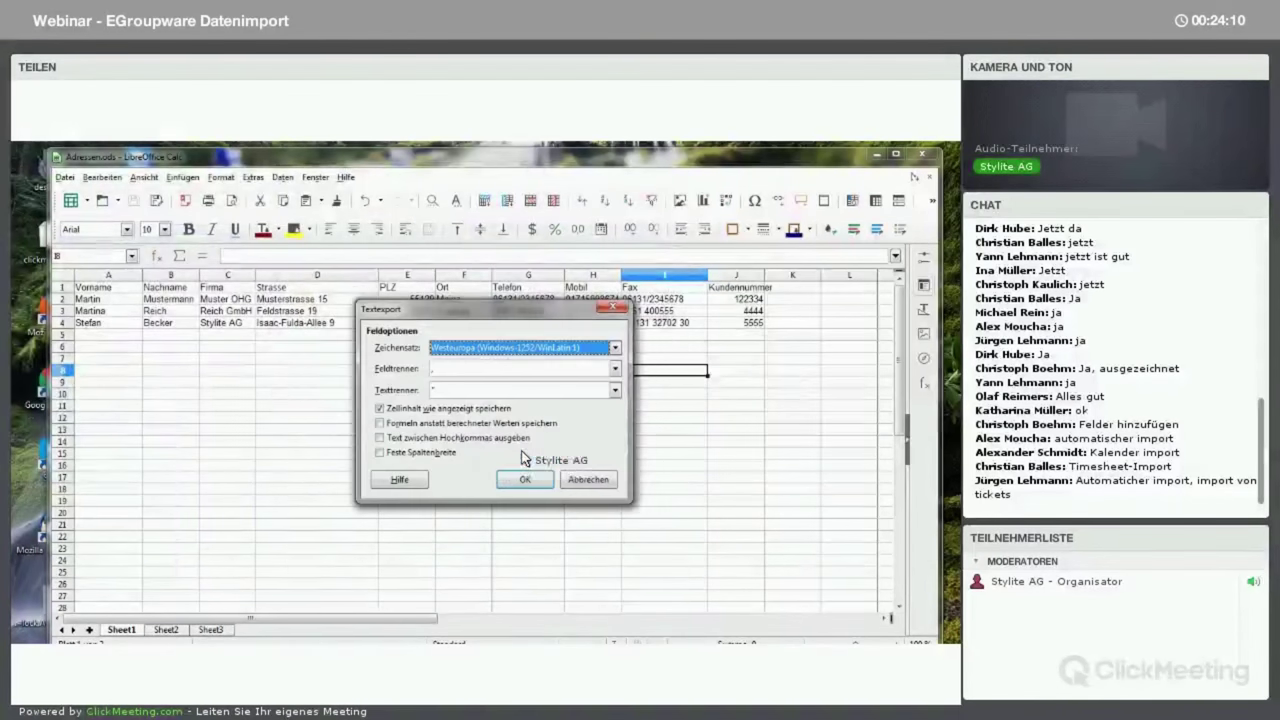
{"action": "left_click", "coordinate": [437, 370]}
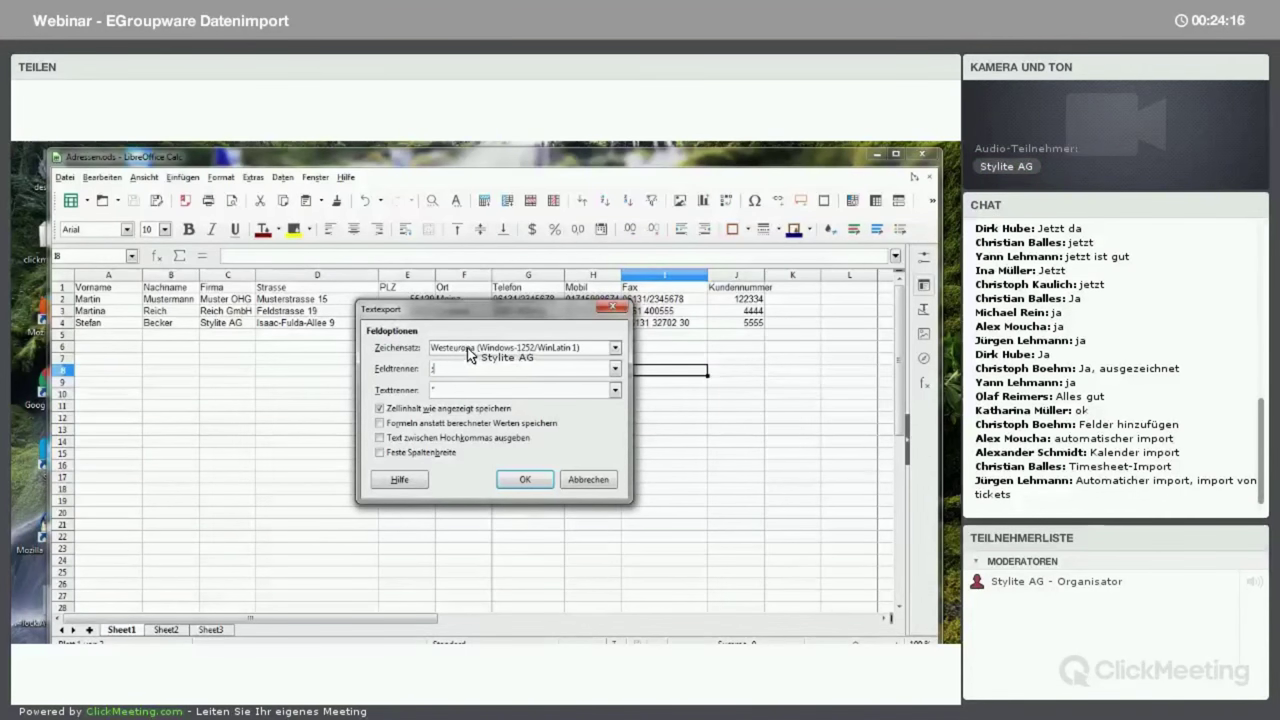
{"action": "left_click", "coordinate": [468, 350]}
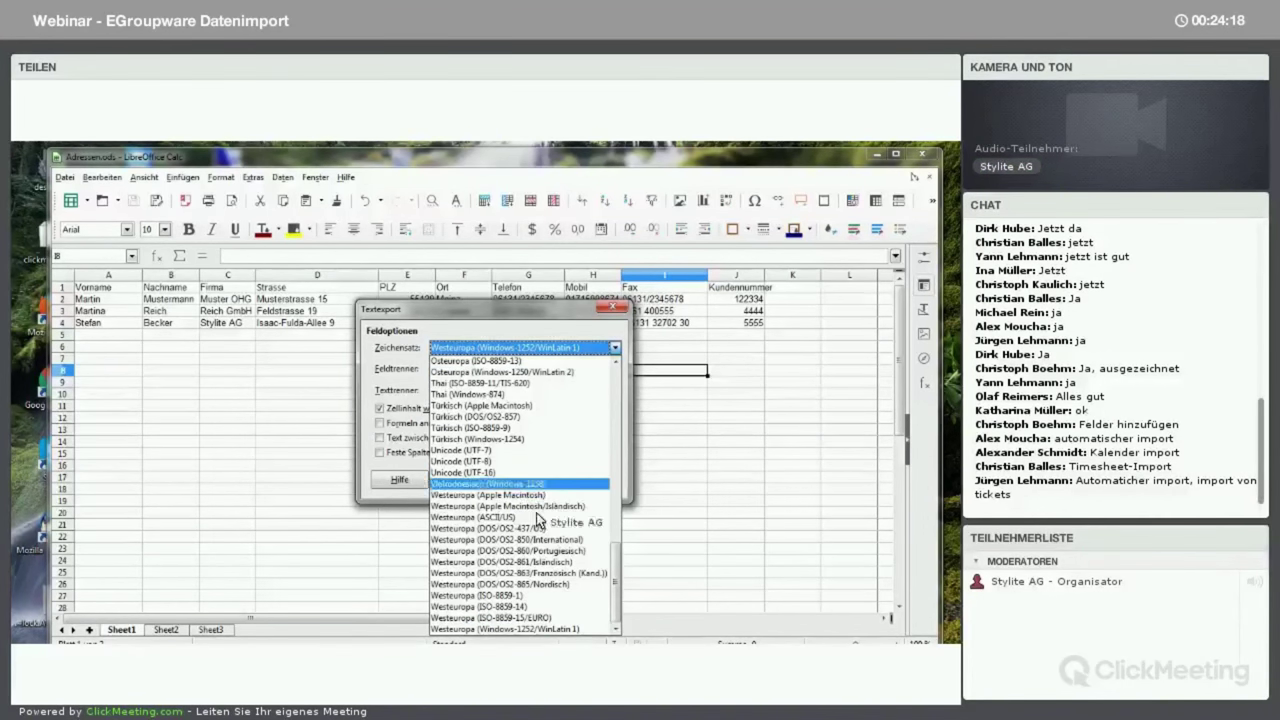
{"action": "left_click", "coordinate": [537, 598]}
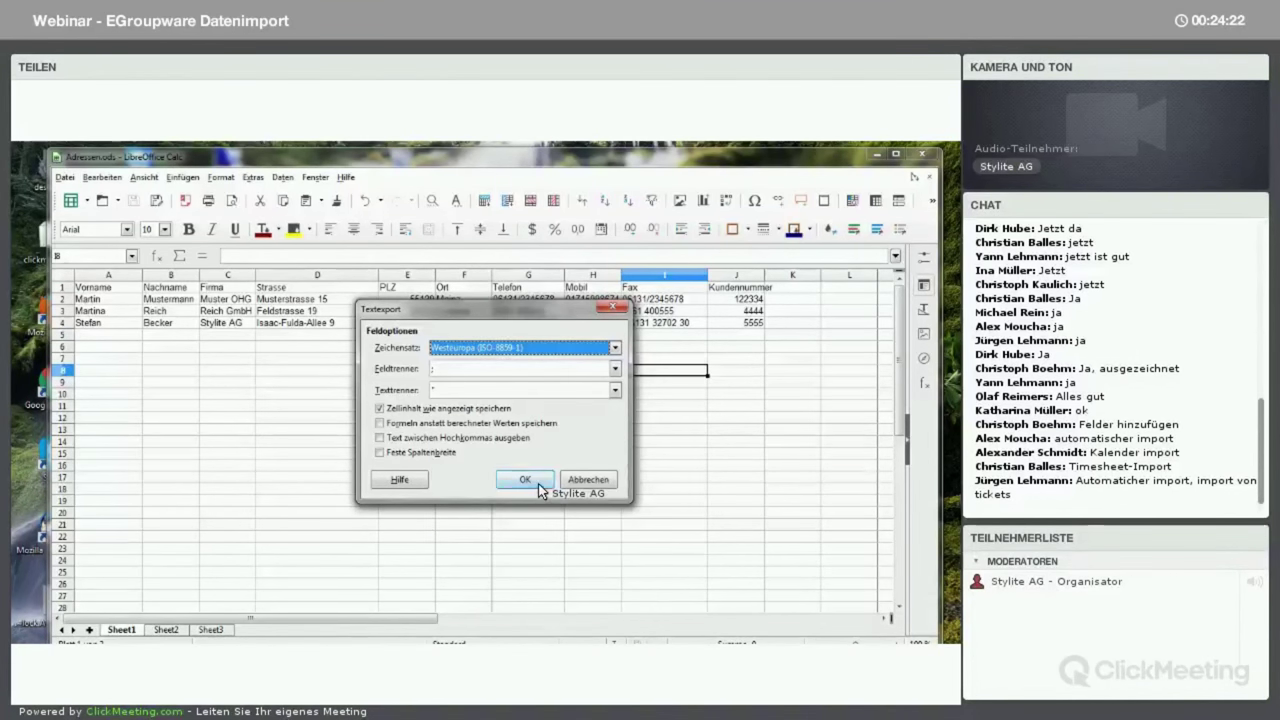
{"action": "left_click", "coordinate": [539, 488]}
{"action": "left_click", "coordinate": [499, 431]}
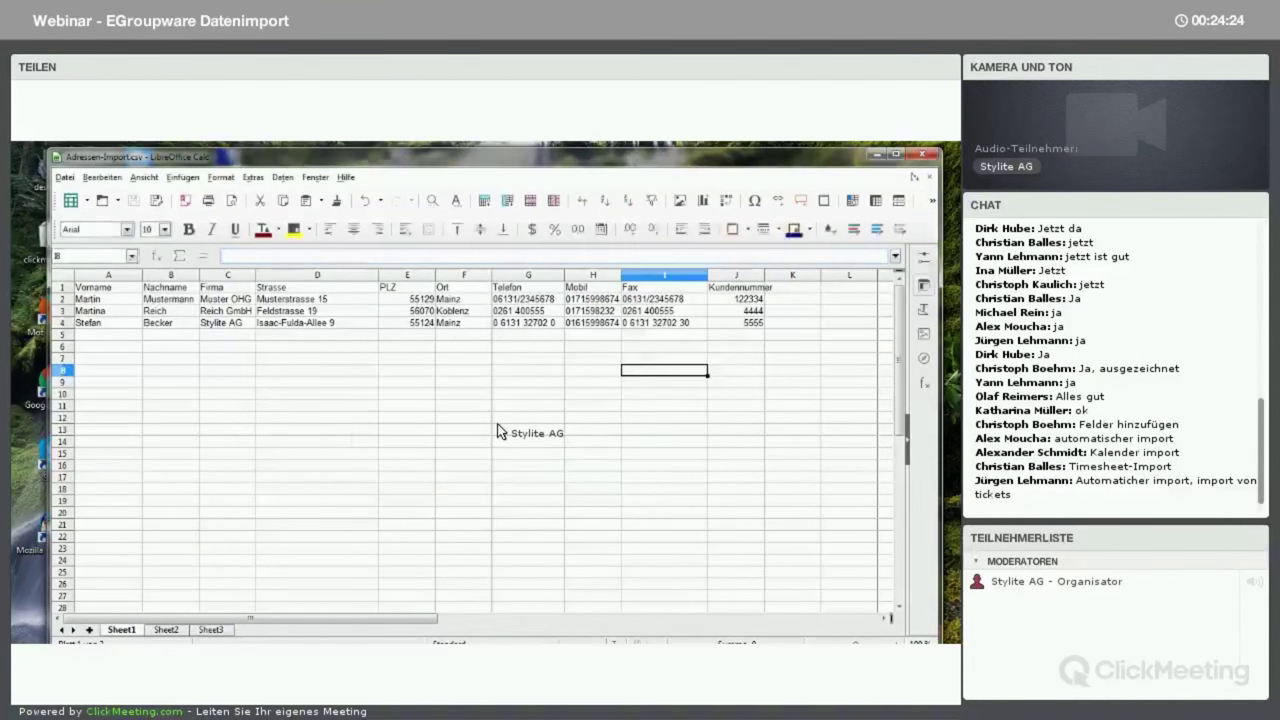
- Close the spreadsheet and examine the exported Adressen-Import.csv in the text editor
{"action": "left_click", "coordinate": [924, 158]}
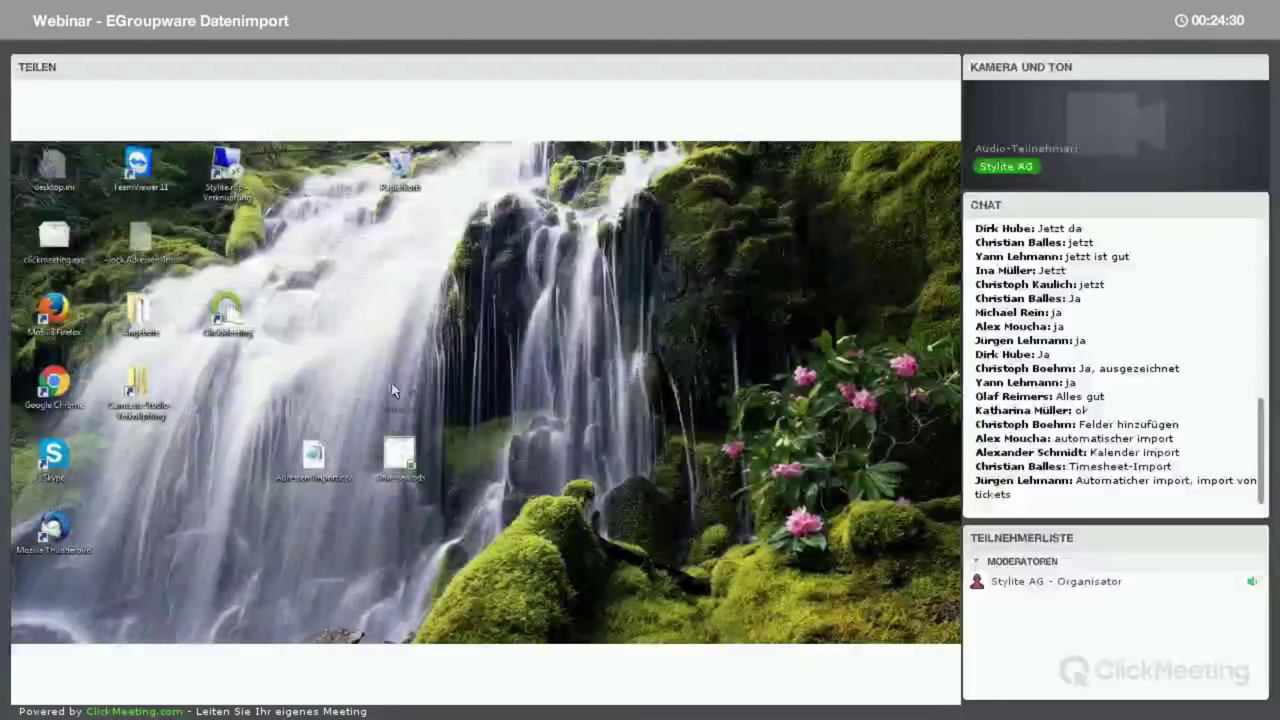
{"action": "double_click", "coordinate": [313, 455]}
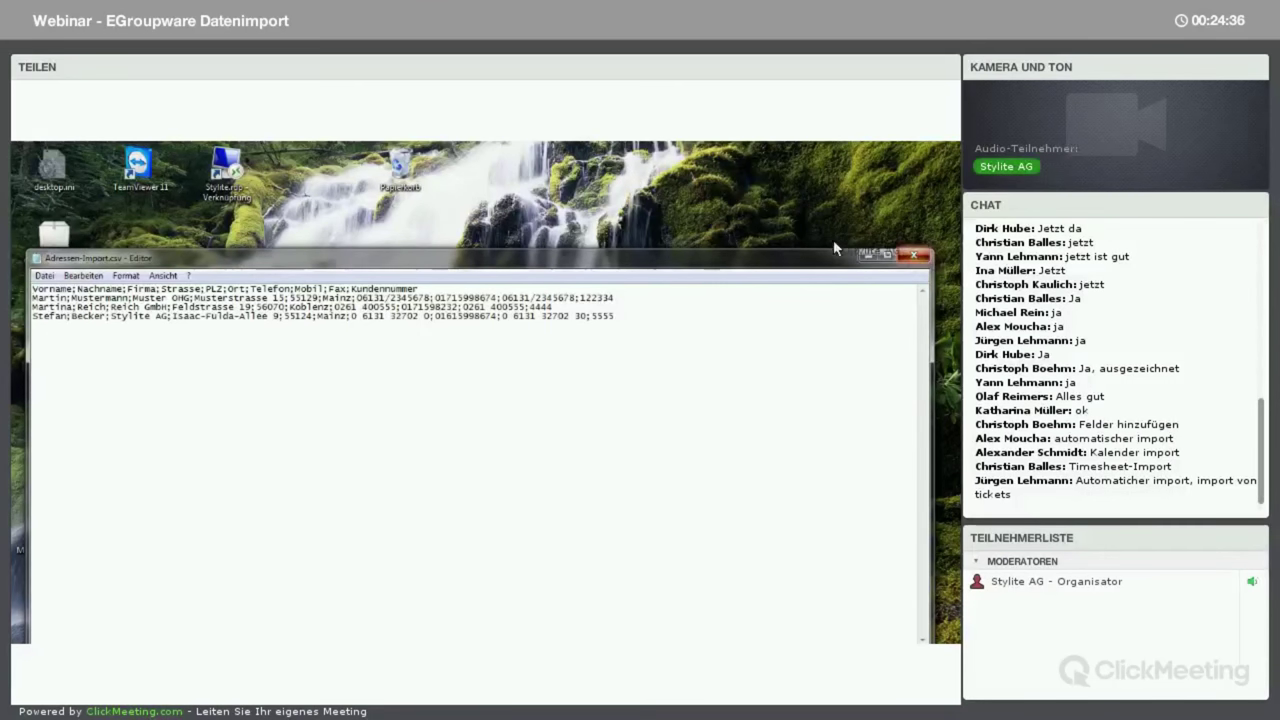
{"action": "key", "text": "alt+F4"}
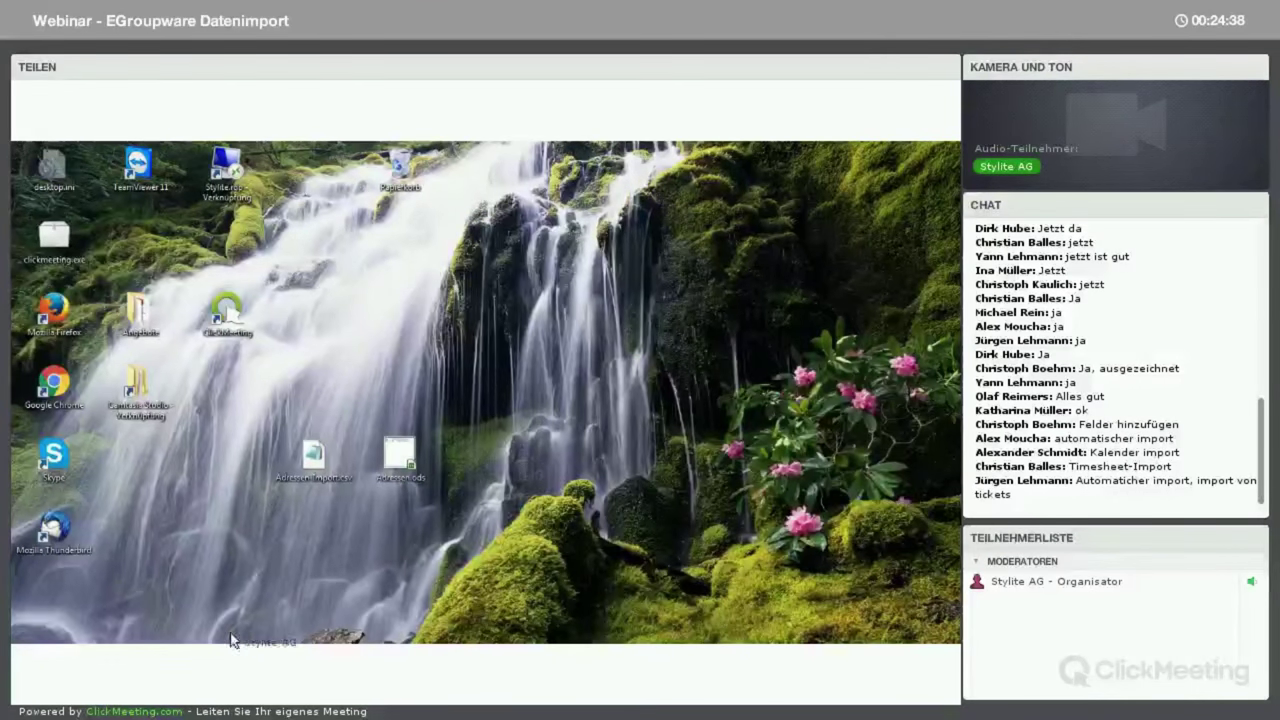
- Switch back to EGroupware in Chrome and open the Adressbuch's Benutzerdefinierte Felder administration
{"action": "mouse_move", "coordinate": [222, 640]}
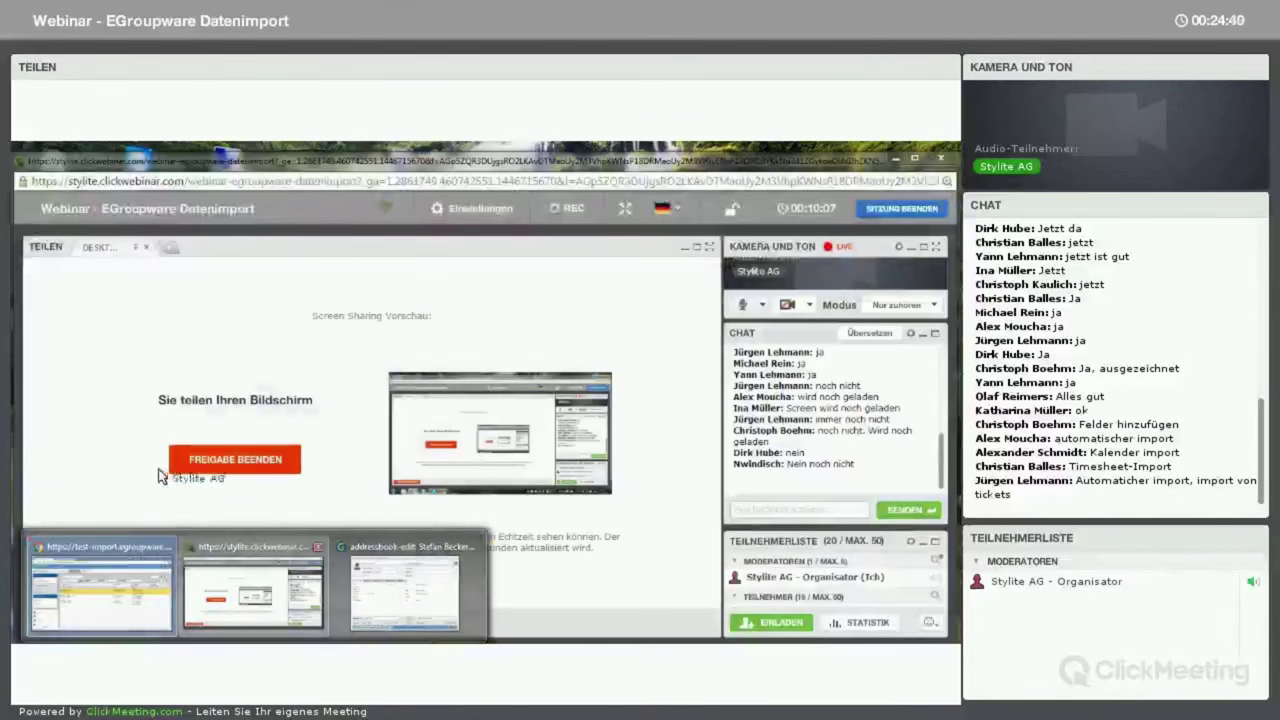
{"action": "left_click", "coordinate": [100, 590]}
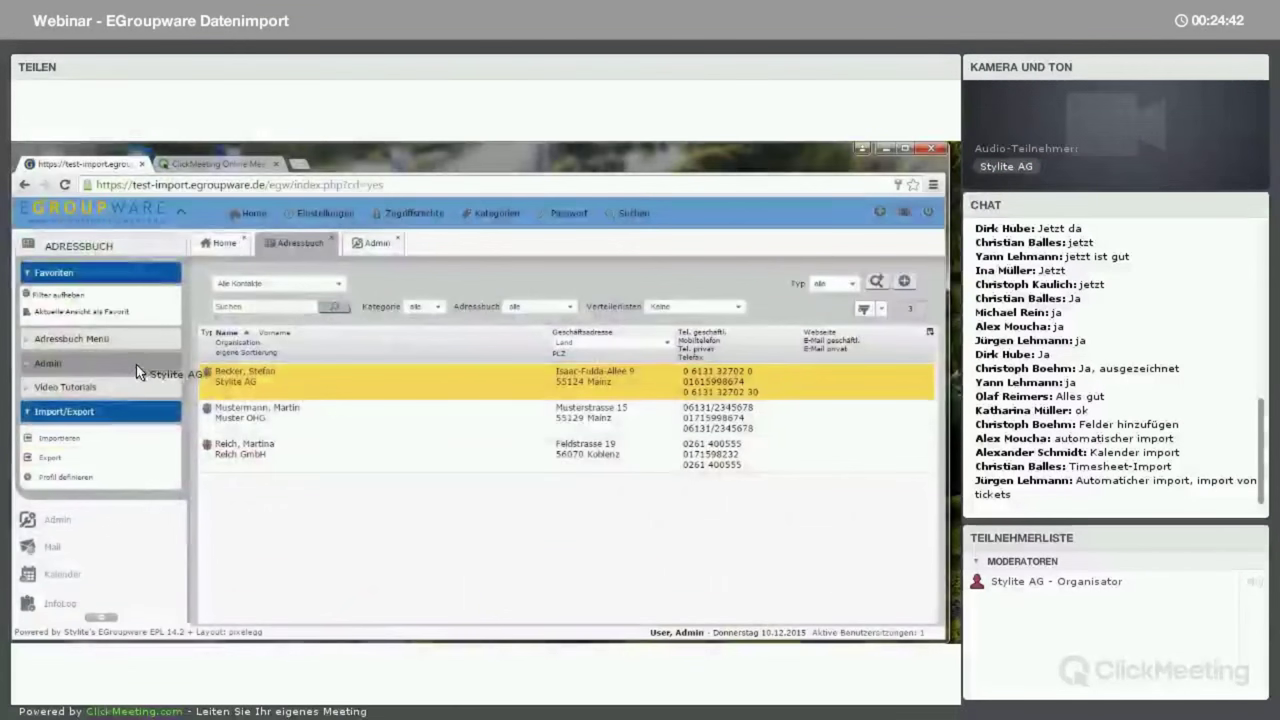
{"action": "left_click", "coordinate": [32, 366]}
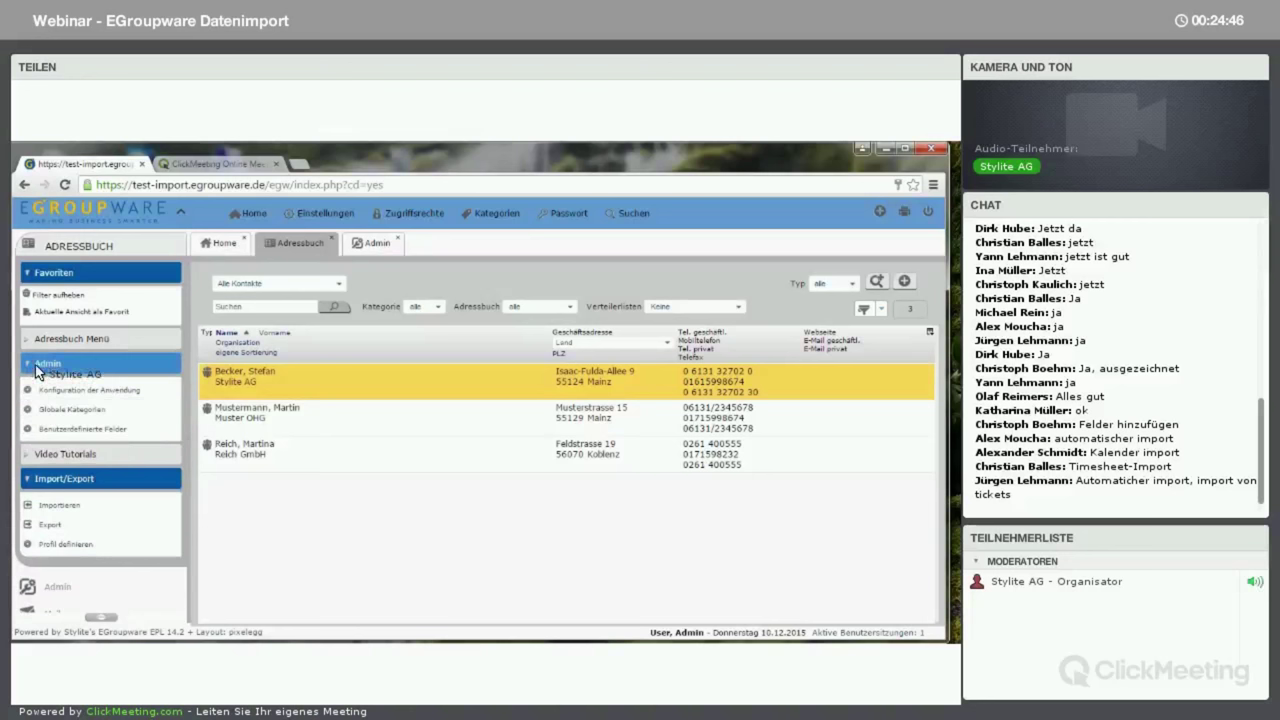
{"action": "left_click", "coordinate": [83, 430]}
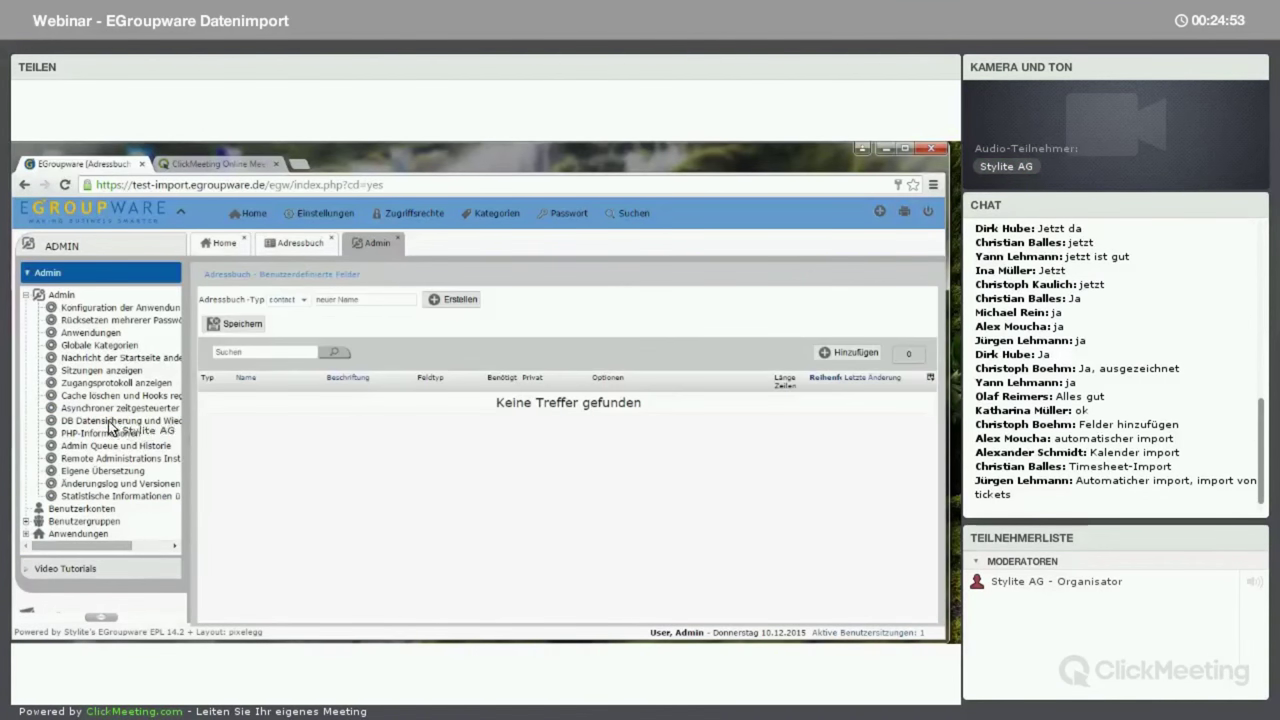
- Add a custom address book field named Kundennummer with the field type Text, leave it optional, and save it
{"action": "left_click", "coordinate": [828, 355]}
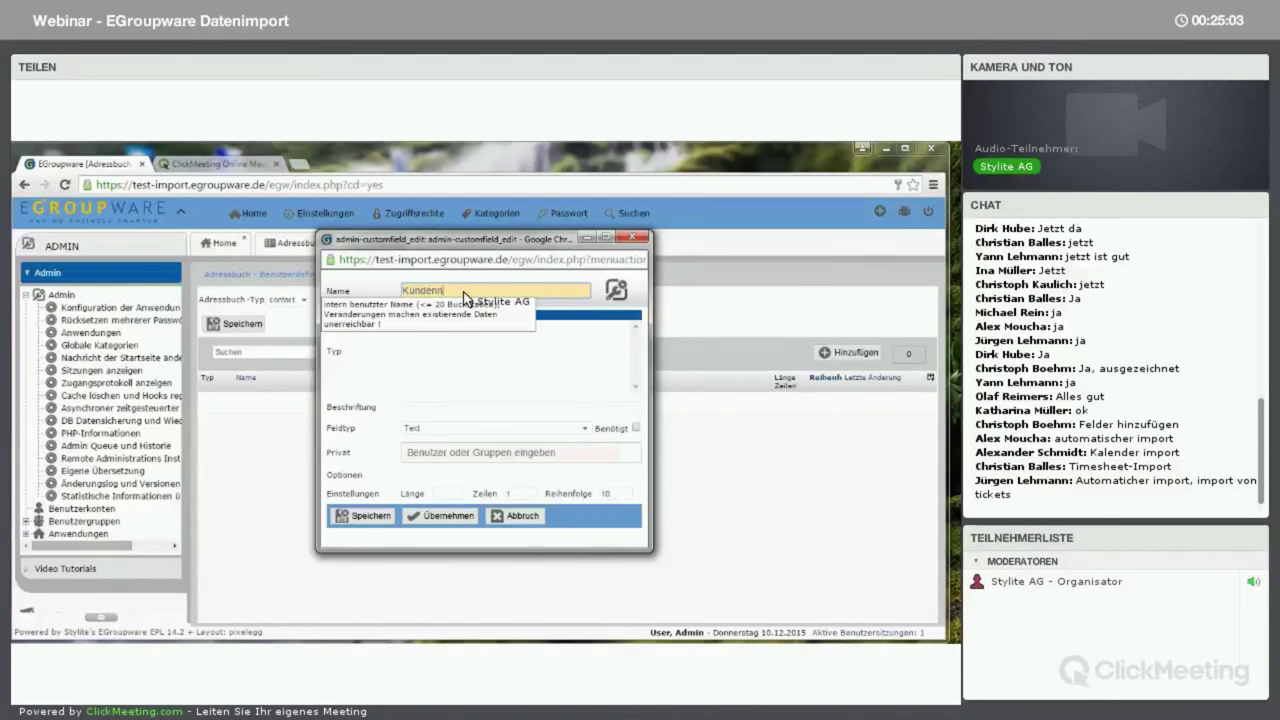
{"action": "type", "text": "ummer"}
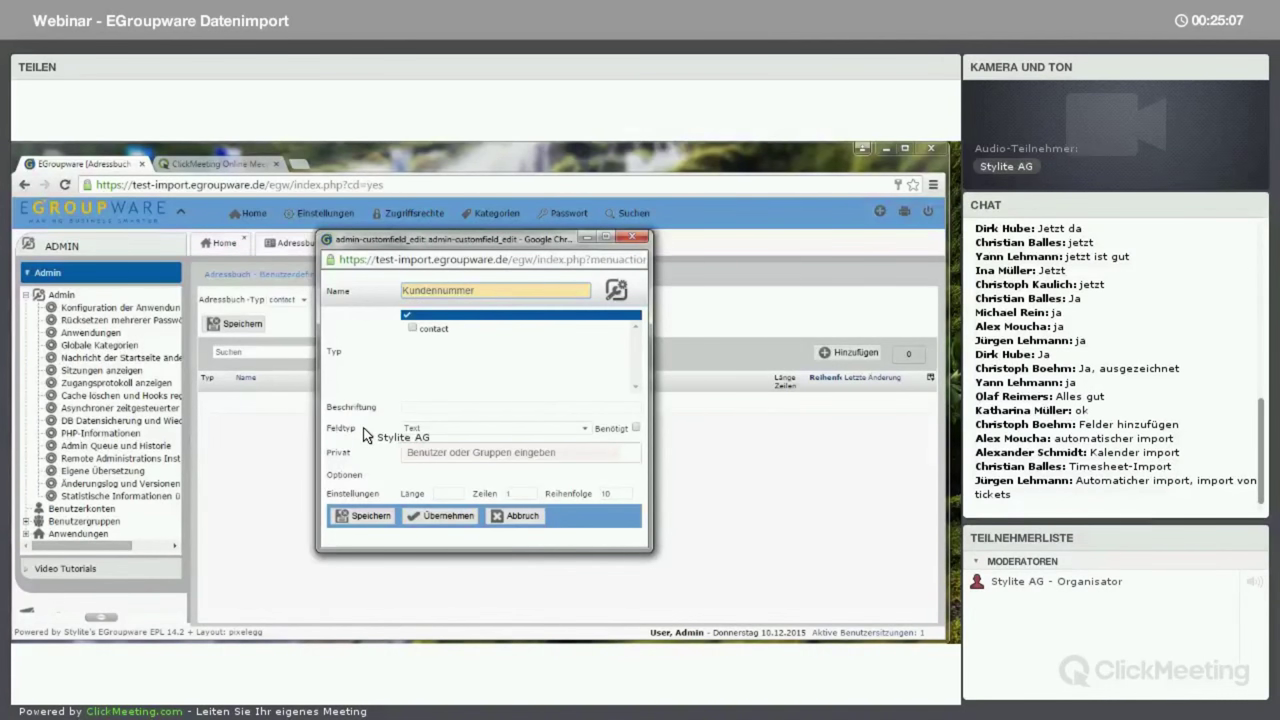
{"action": "left_click_drag", "start_coordinate": [340, 434], "coordinate": [573, 435]}
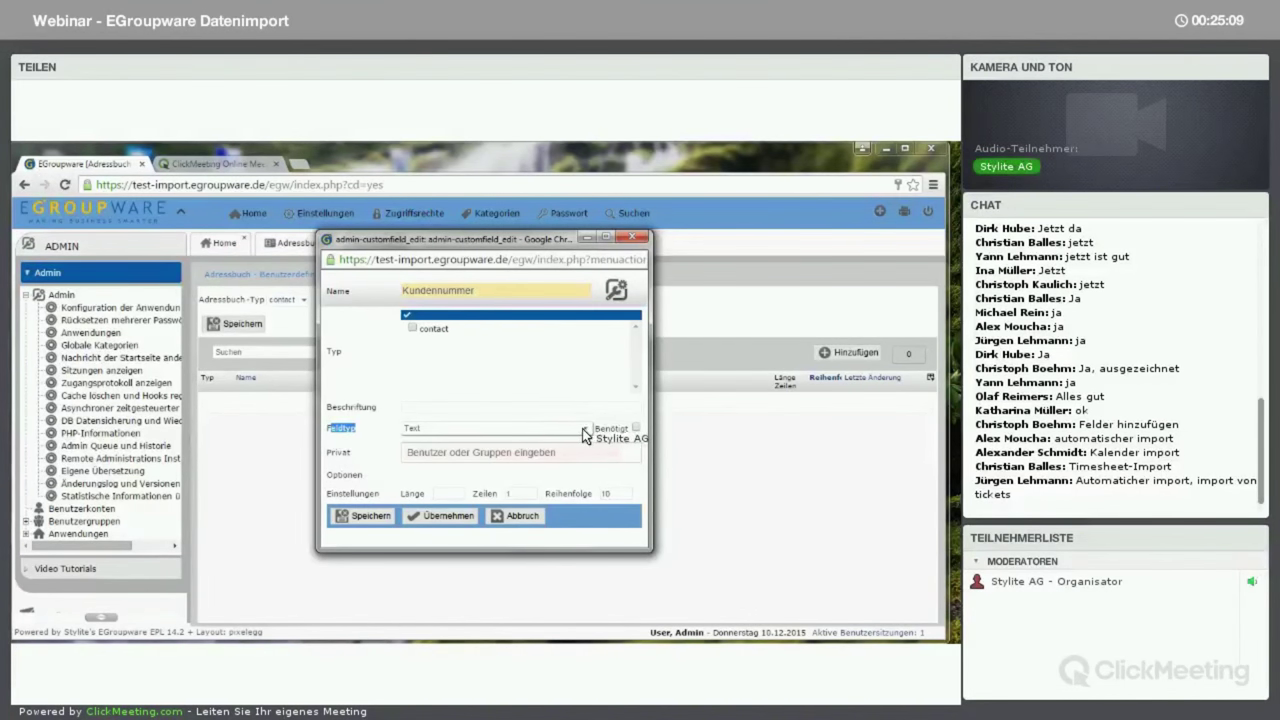
{"action": "left_click", "coordinate": [585, 430]}
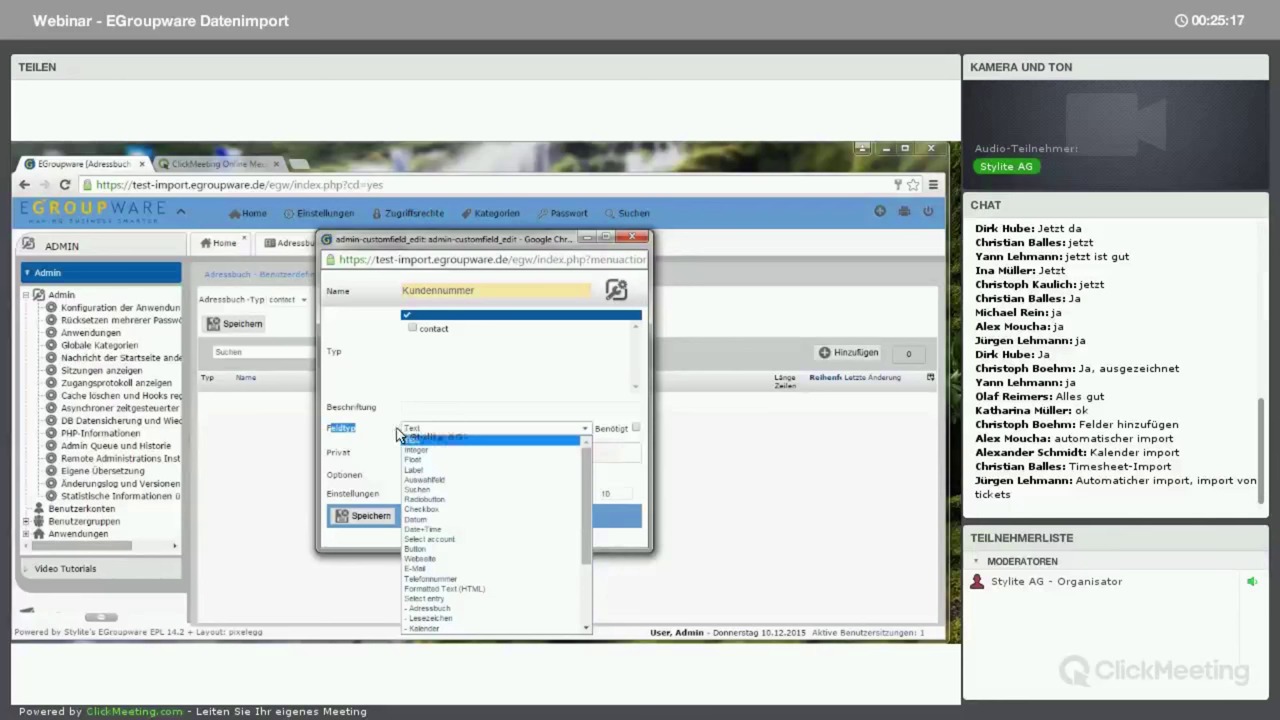
{"action": "left_click", "coordinate": [436, 432]}
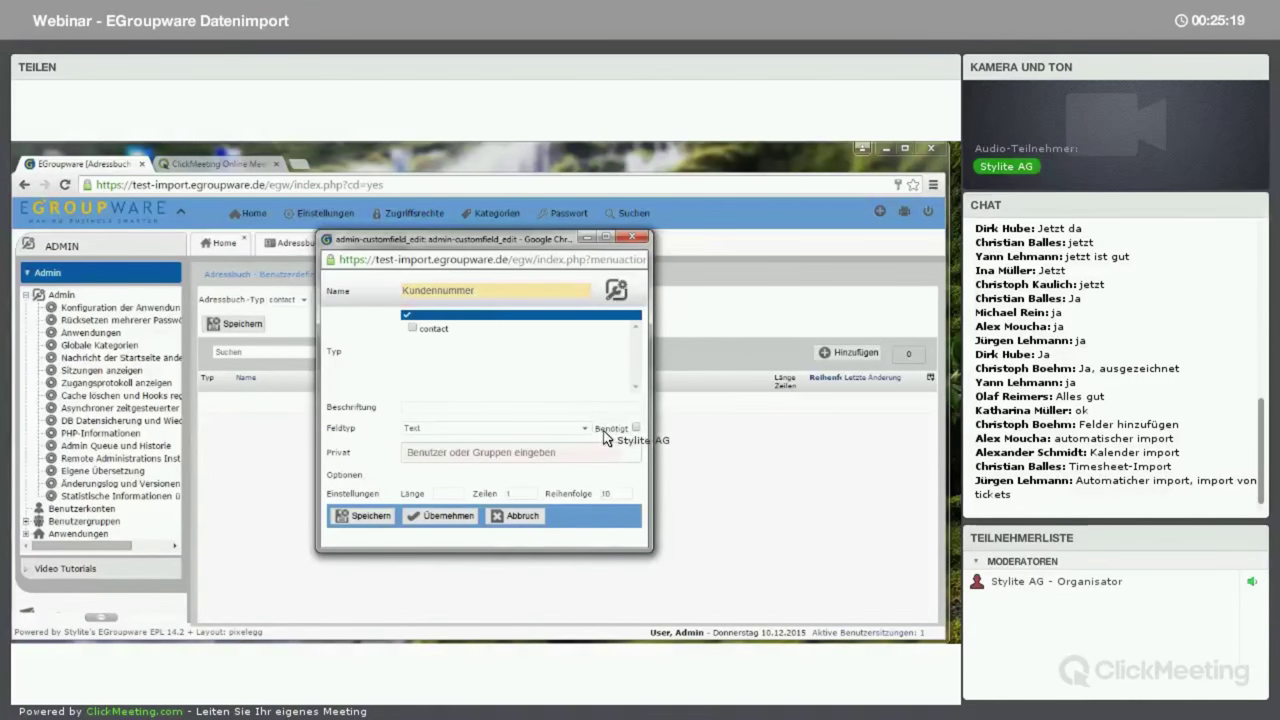
{"action": "left_click_drag", "start_coordinate": [616, 432], "coordinate": [307, 480]}
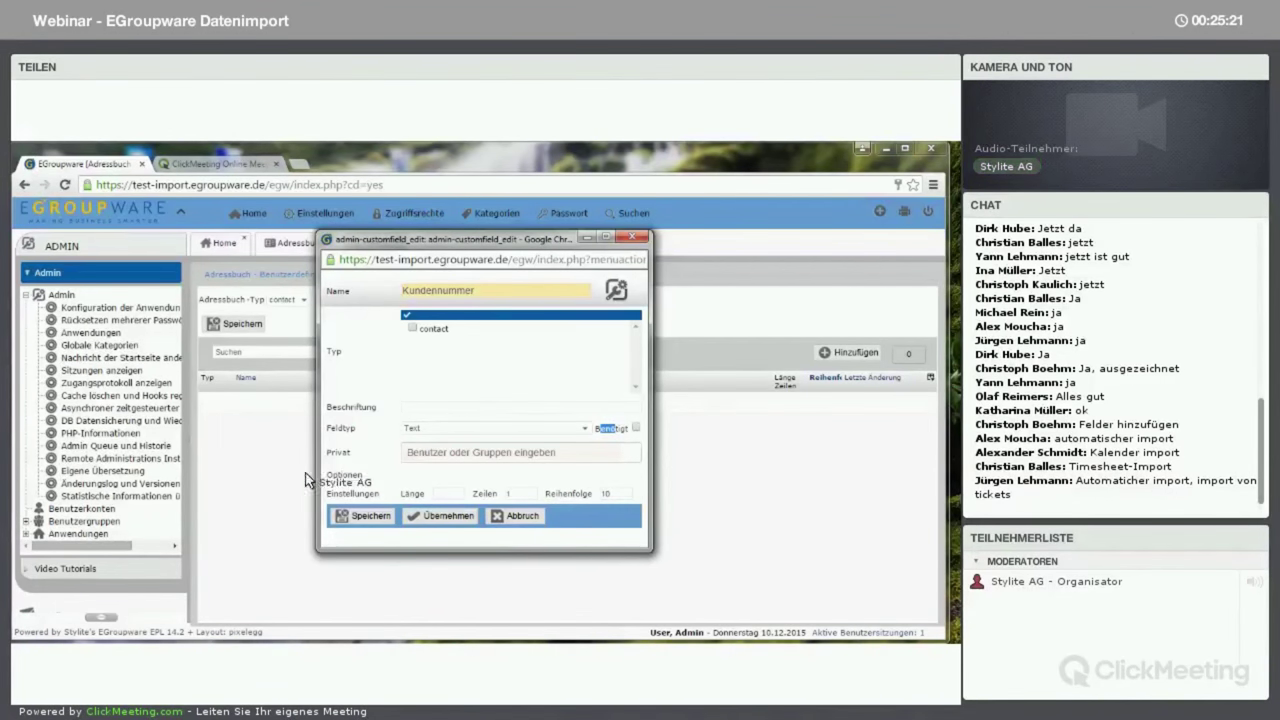
{"action": "left_click", "coordinate": [370, 516]}
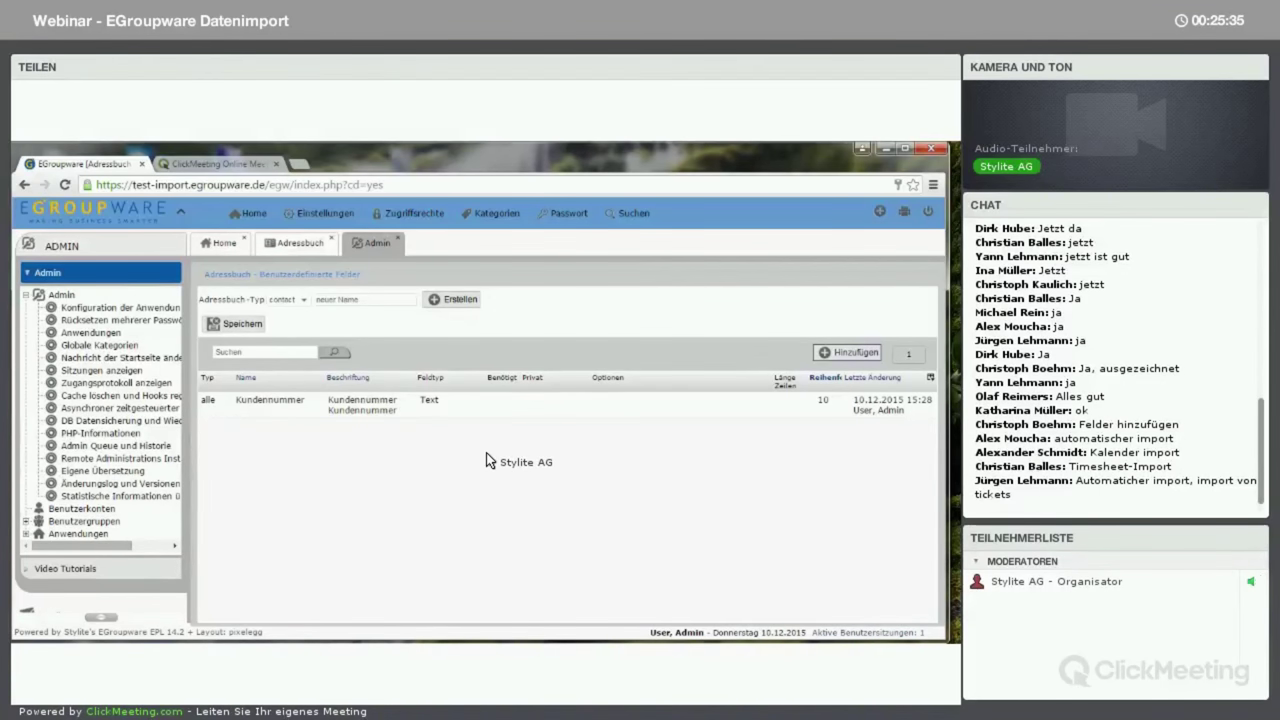
- Open the Stylite AG contact in the Adressbuch, fill in its extra Kundennummer field with a test customer number, and save the contact
{"action": "left_click", "coordinate": [300, 248]}
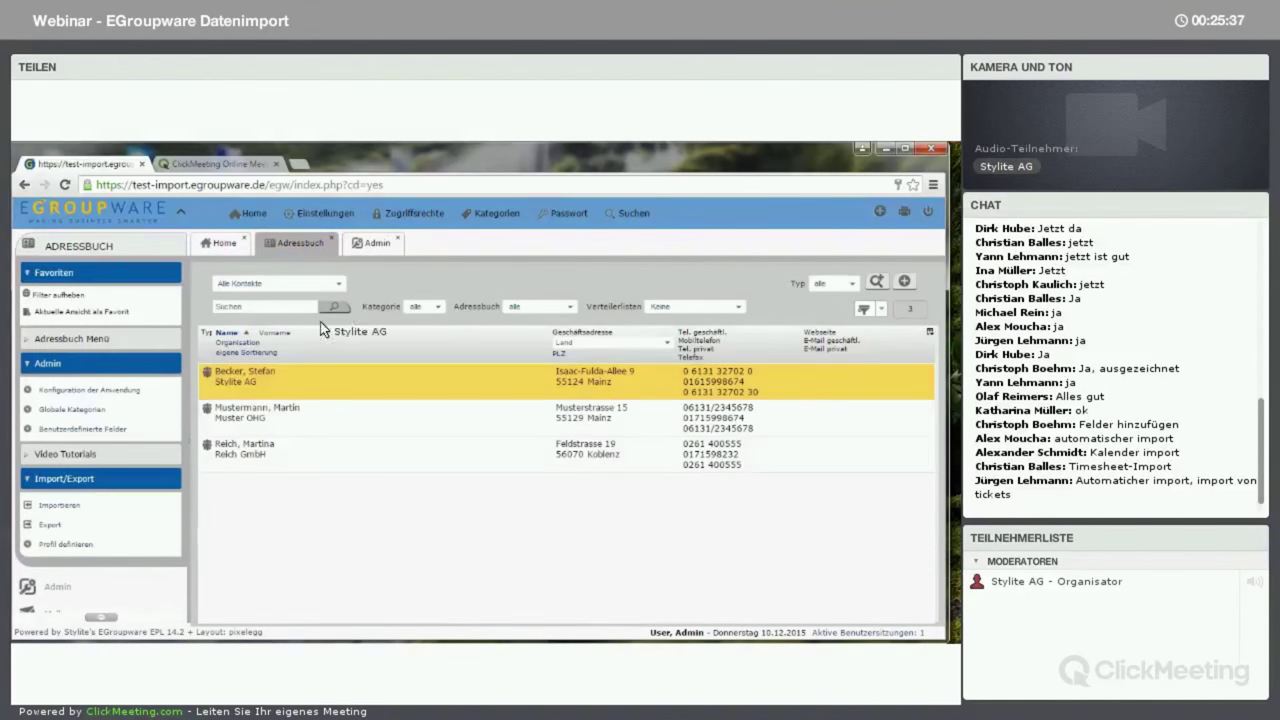
{"action": "right_click", "coordinate": [310, 379]}
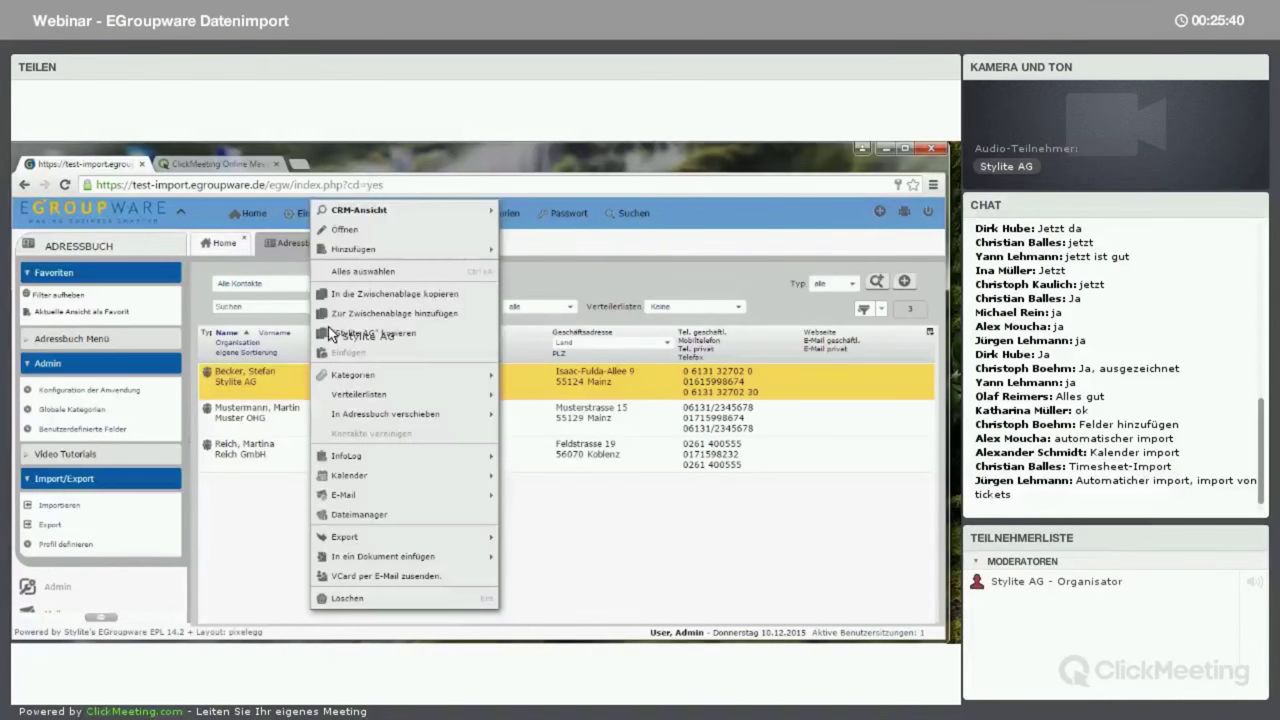
{"action": "left_click", "coordinate": [345, 230]}
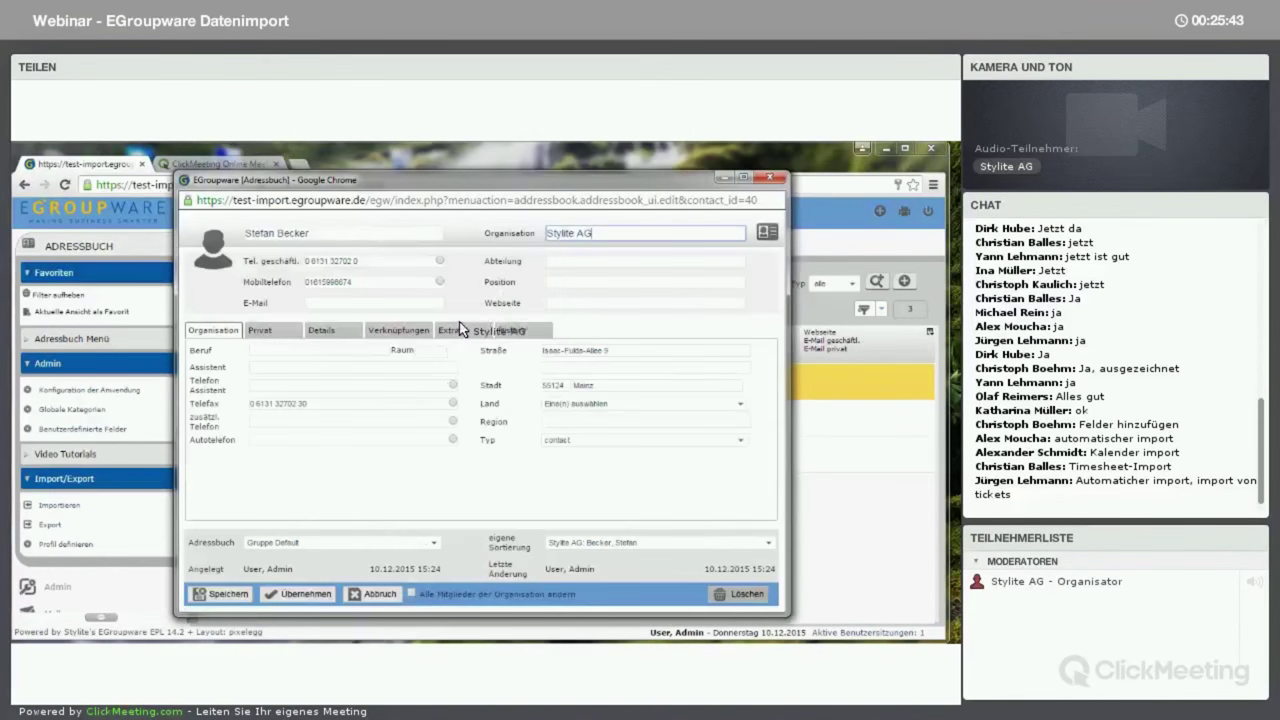
{"action": "left_click", "coordinate": [455, 331]}
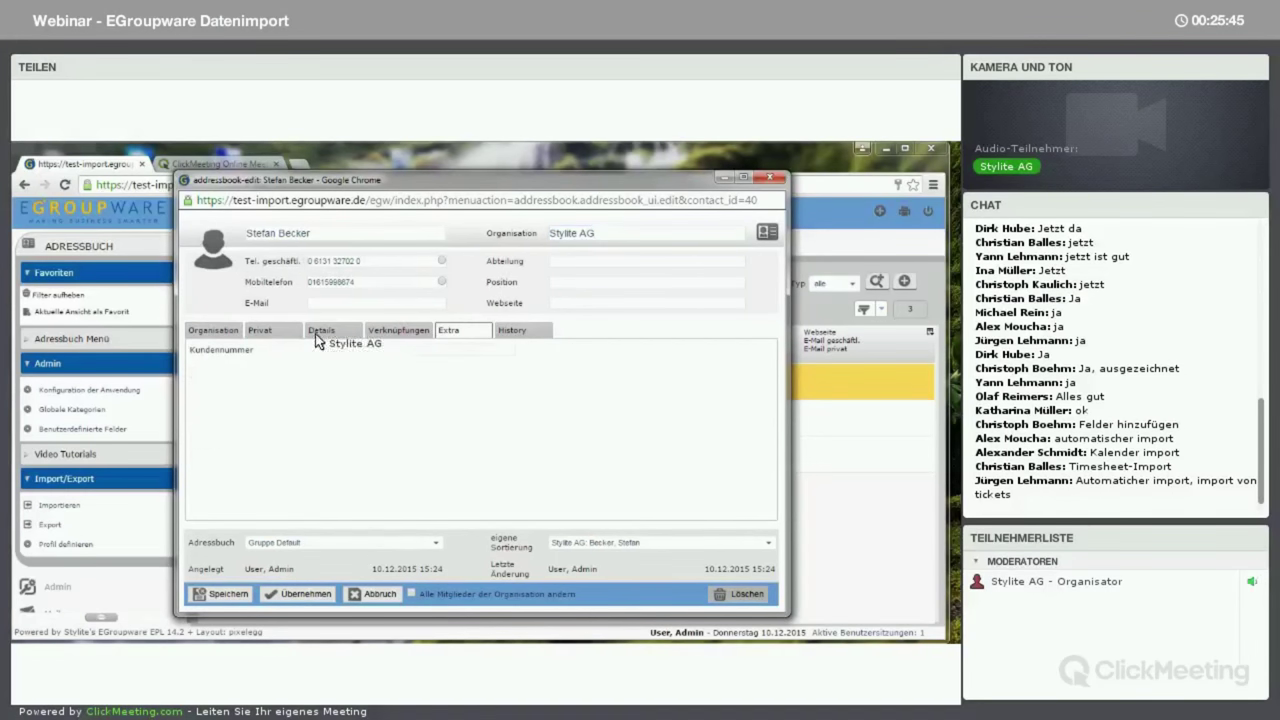
{"action": "left_click_drag", "start_coordinate": [213, 352], "coordinate": [497, 375]}
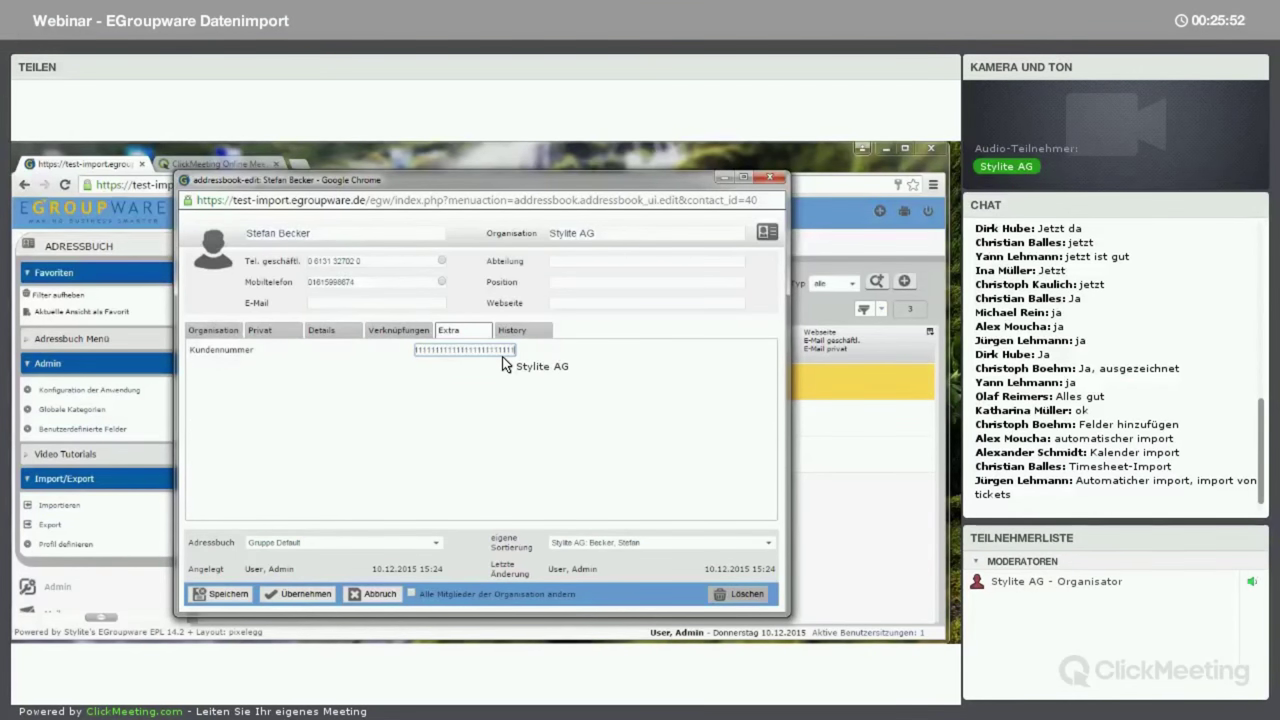
{"action": "left_click", "coordinate": [226, 594]}
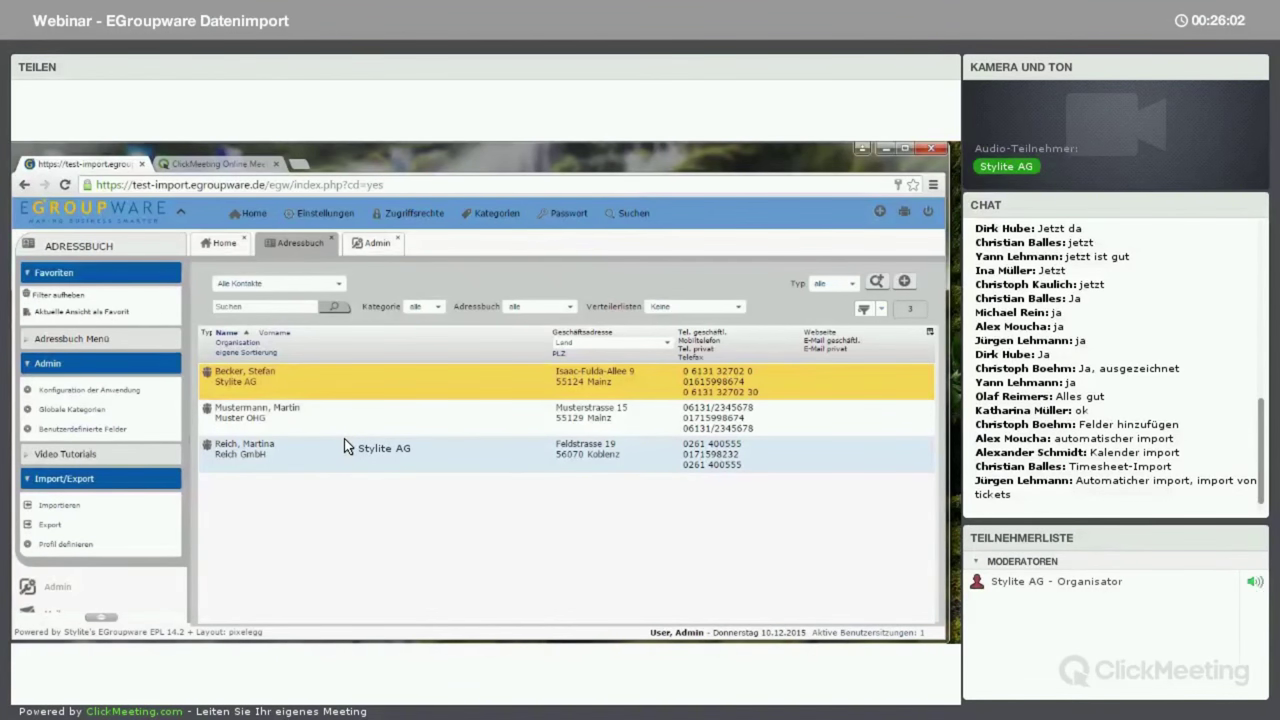
- Open the Webinar Import Adressen definition for editing and keep its application Adressbuch, plug-in Adressbuch CSV Import and name, proceeding to the sample file selection
{"action": "left_click", "coordinate": [75, 541]}
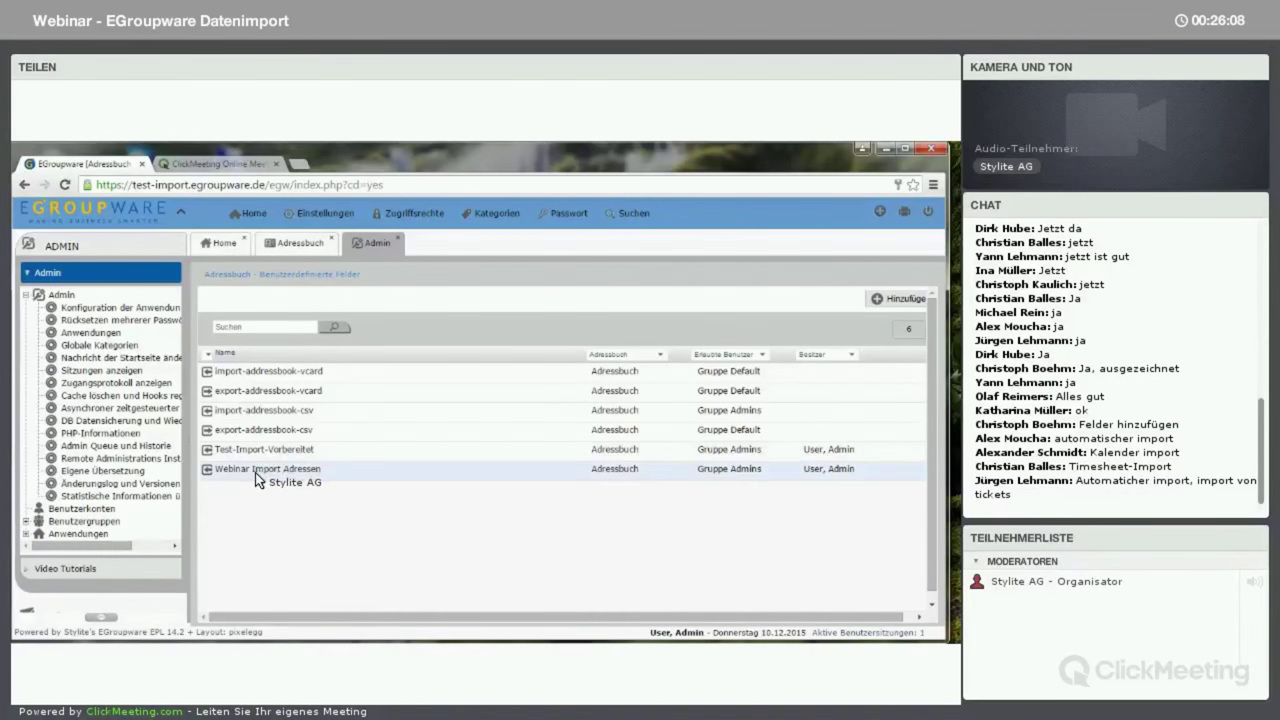
{"action": "right_click", "coordinate": [257, 474]}
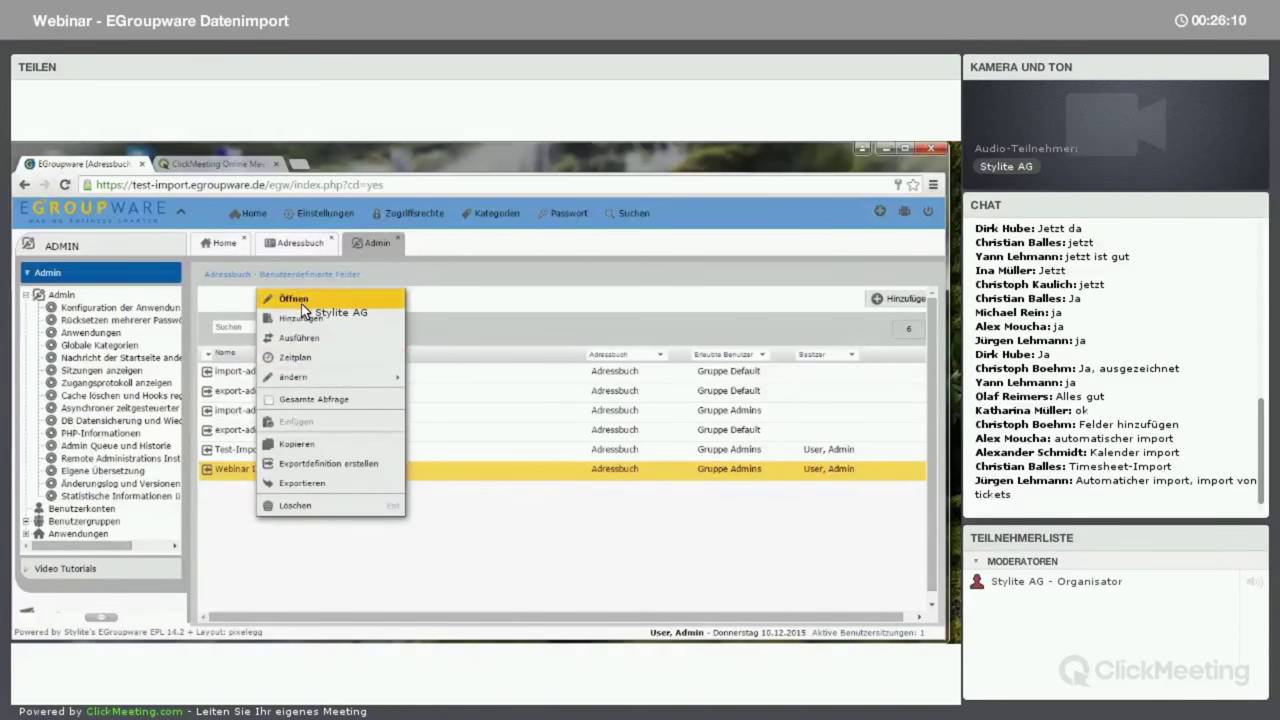
{"action": "left_click", "coordinate": [302, 303]}
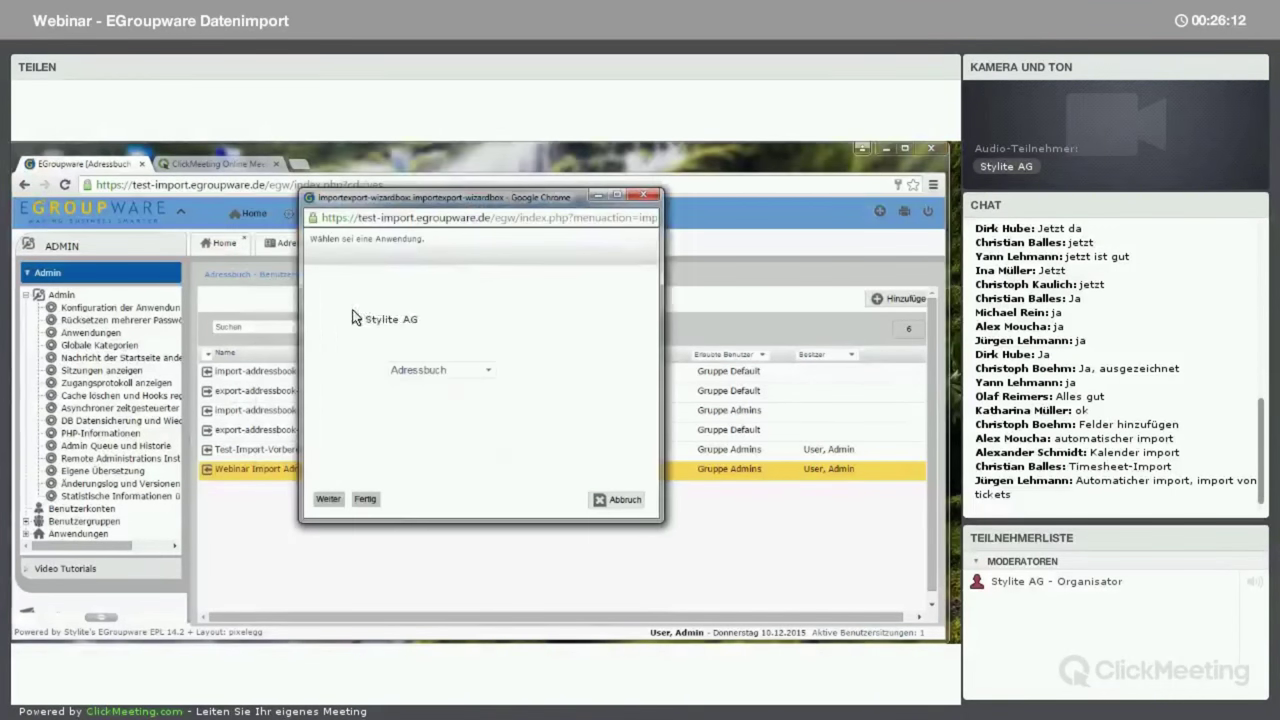
{"action": "left_click", "coordinate": [338, 498]}
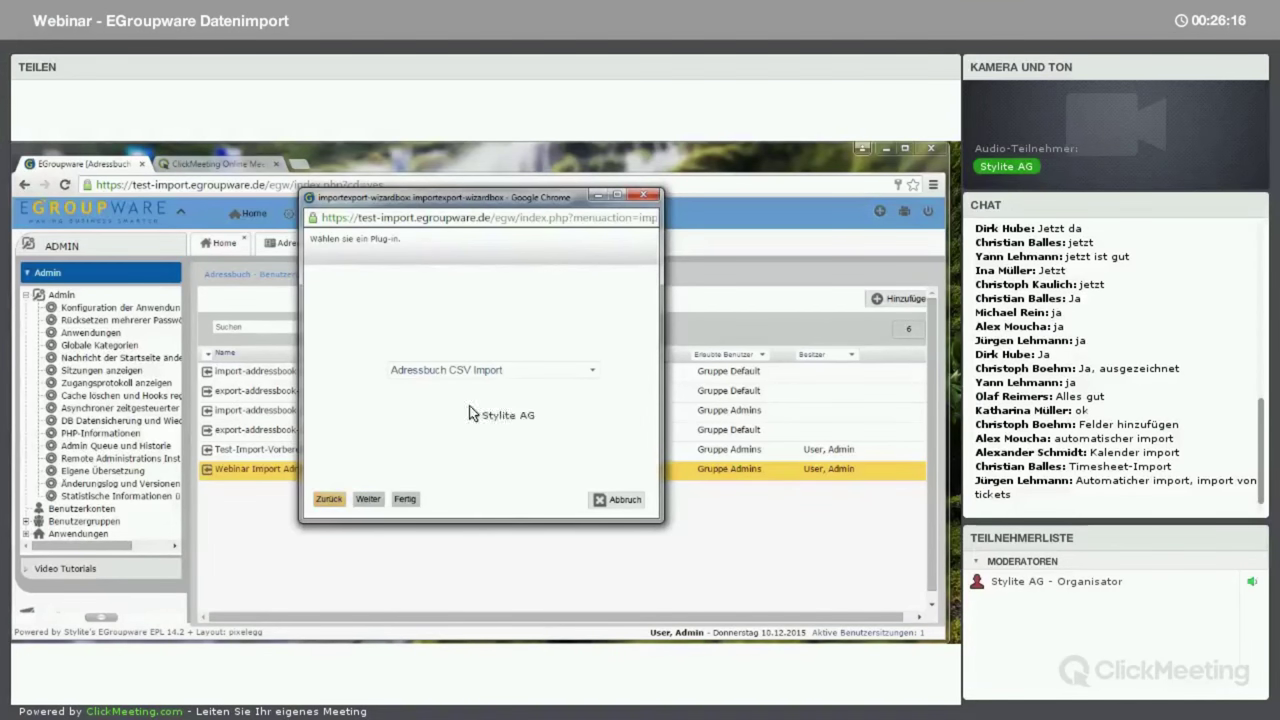
{"action": "left_click", "coordinate": [368, 500]}
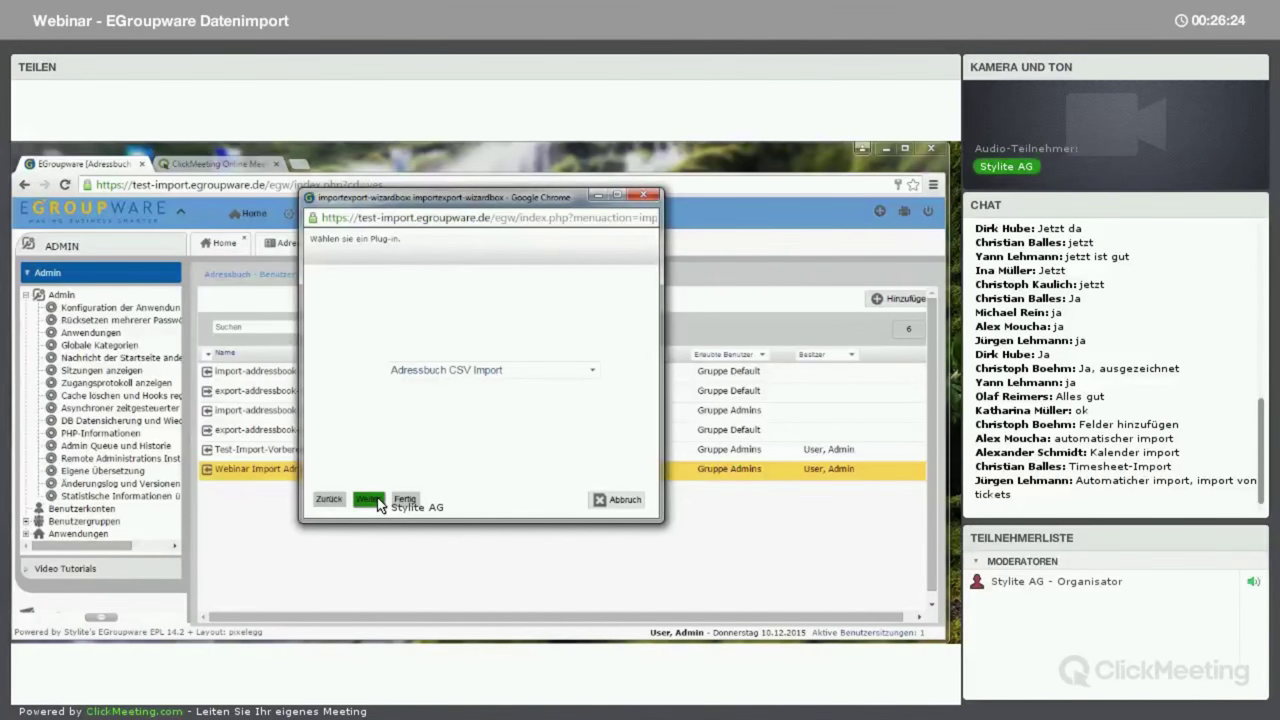
{"action": "left_click", "coordinate": [370, 499]}
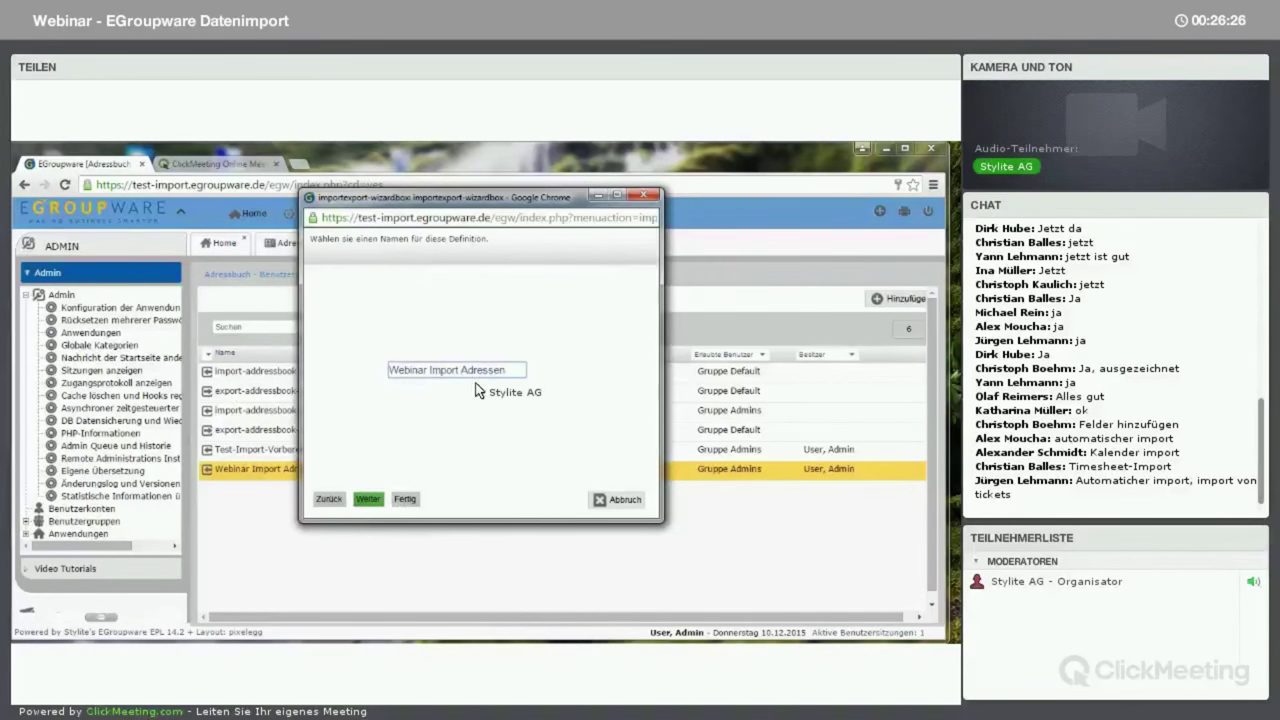
{"action": "left_click", "coordinate": [369, 499]}
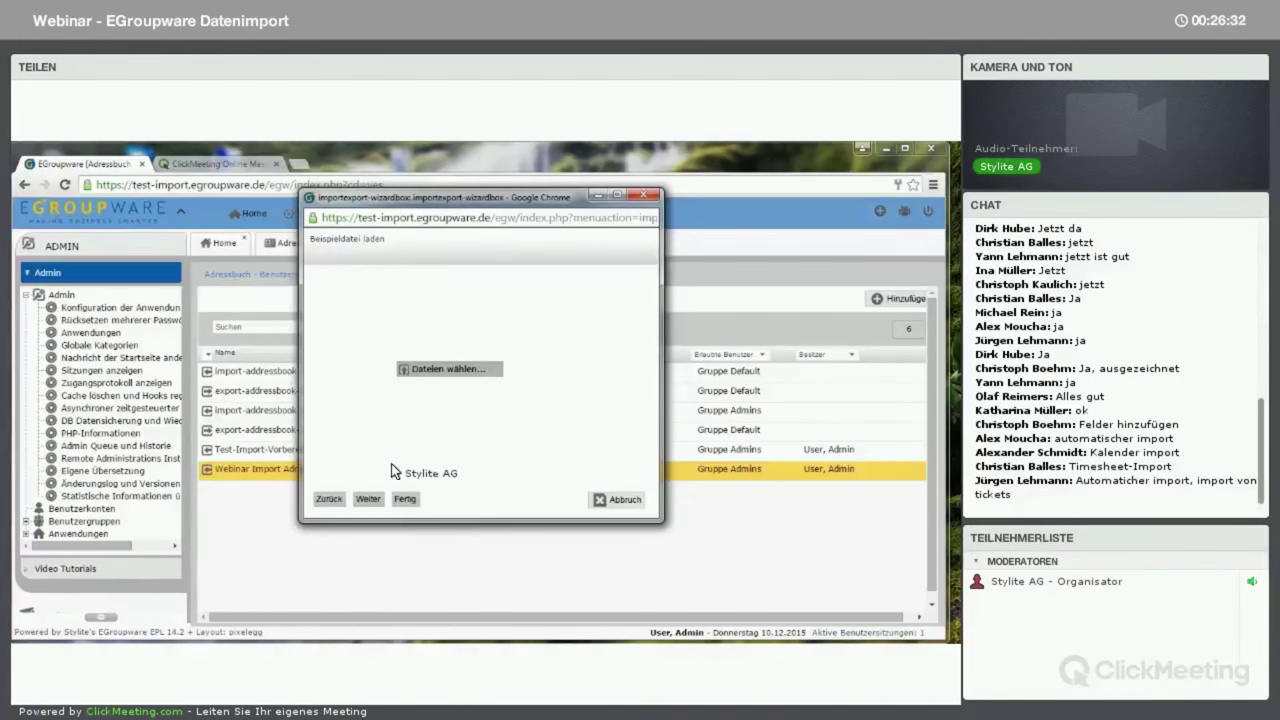
- Load Adressen-Import.csv from the Desktop as the definition's sample file and continue to the field mapping
{"action": "left_click", "coordinate": [450, 369]}
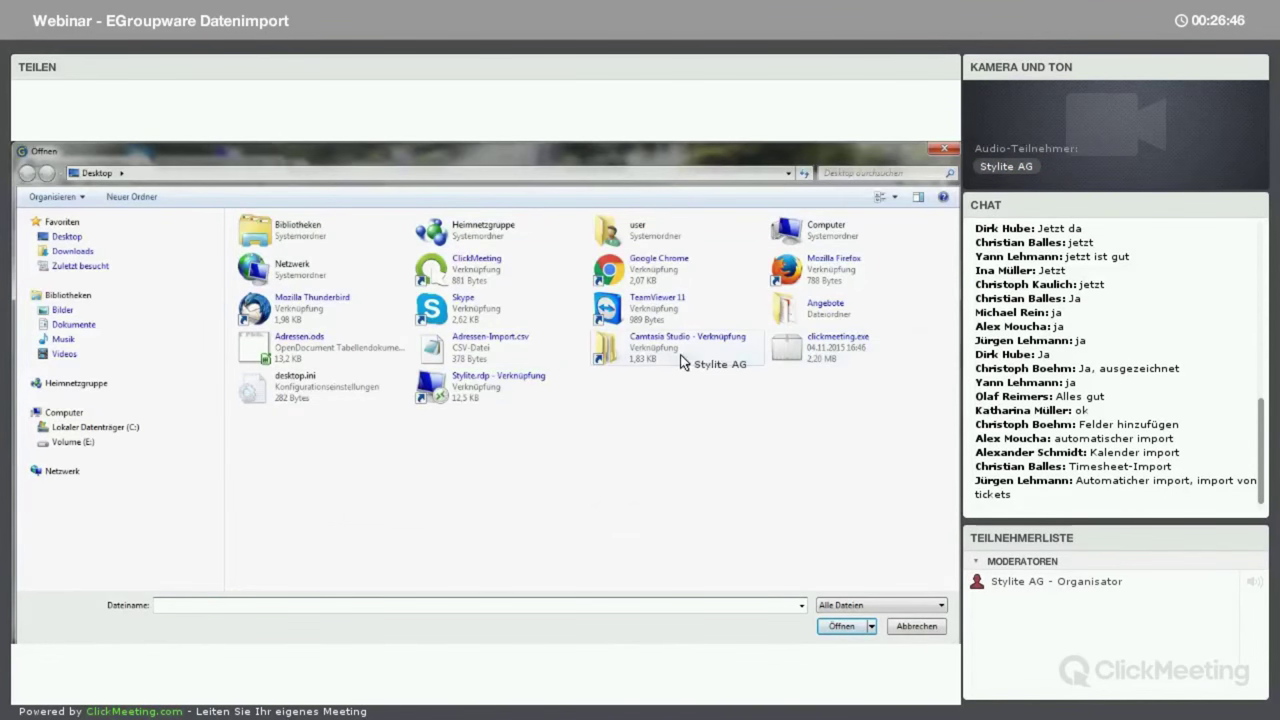
{"action": "left_click", "coordinate": [510, 347]}
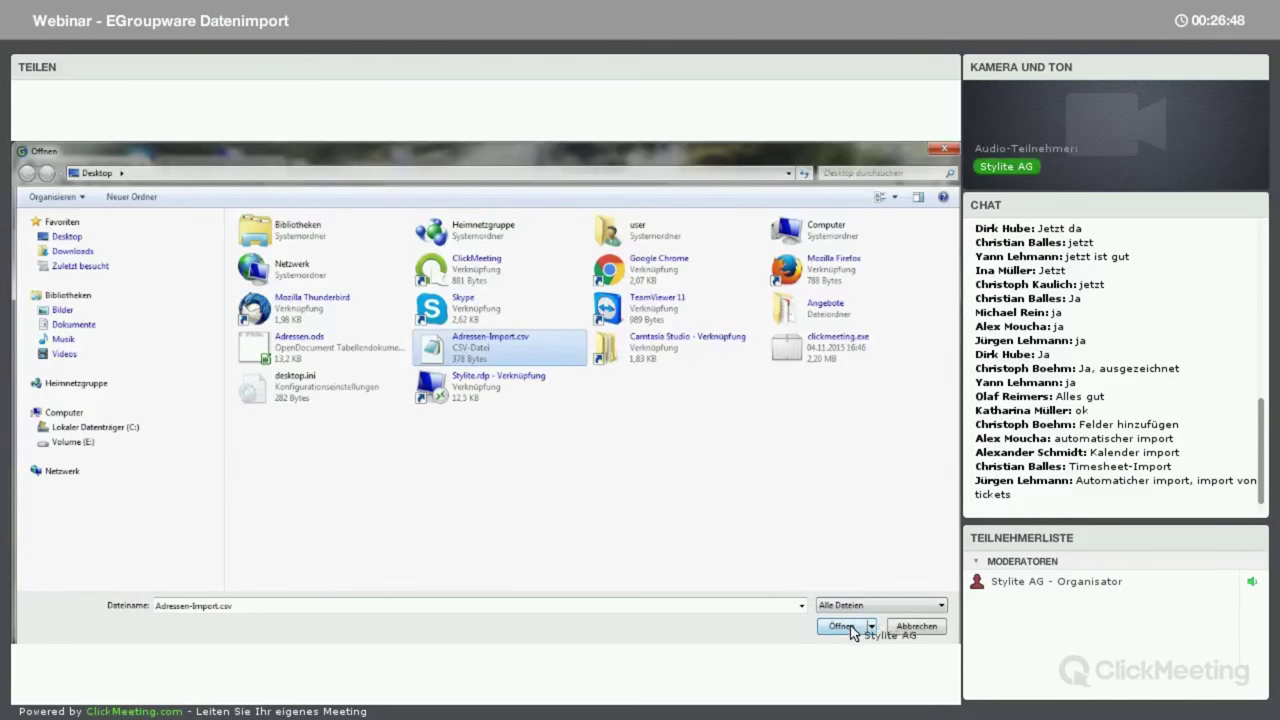
{"action": "left_click", "coordinate": [852, 626]}
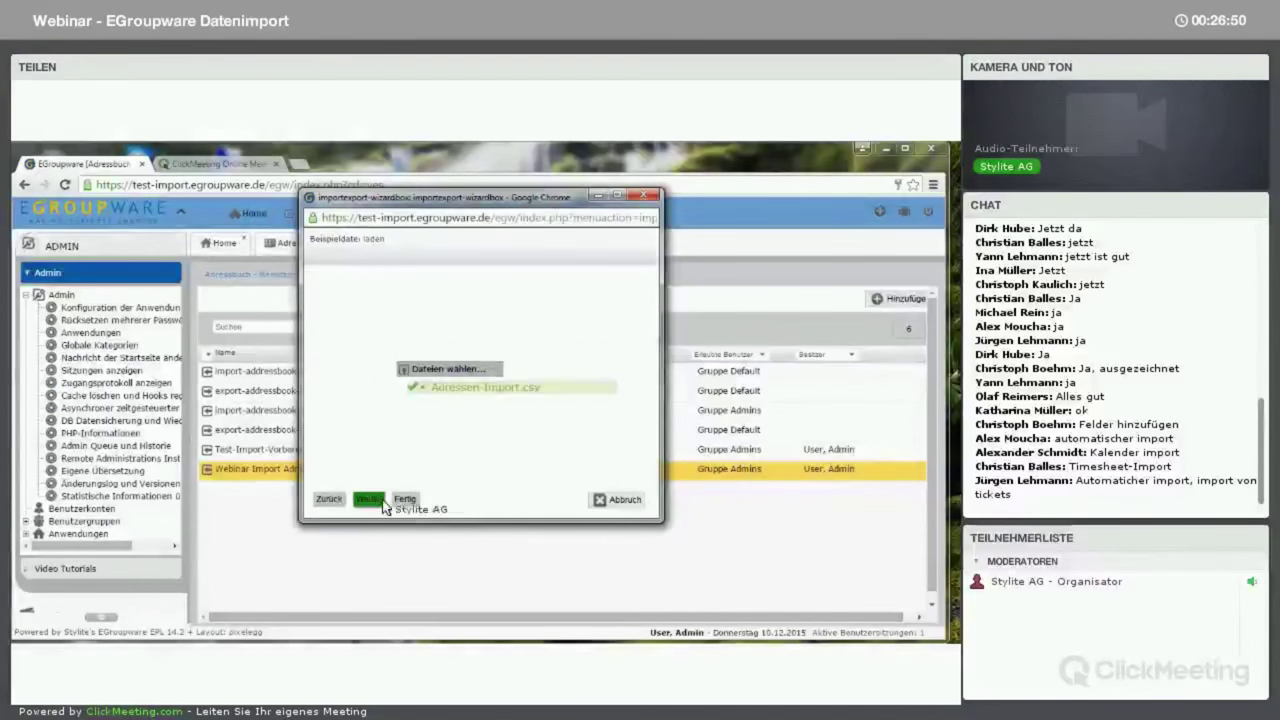
{"action": "left_click", "coordinate": [368, 499]}
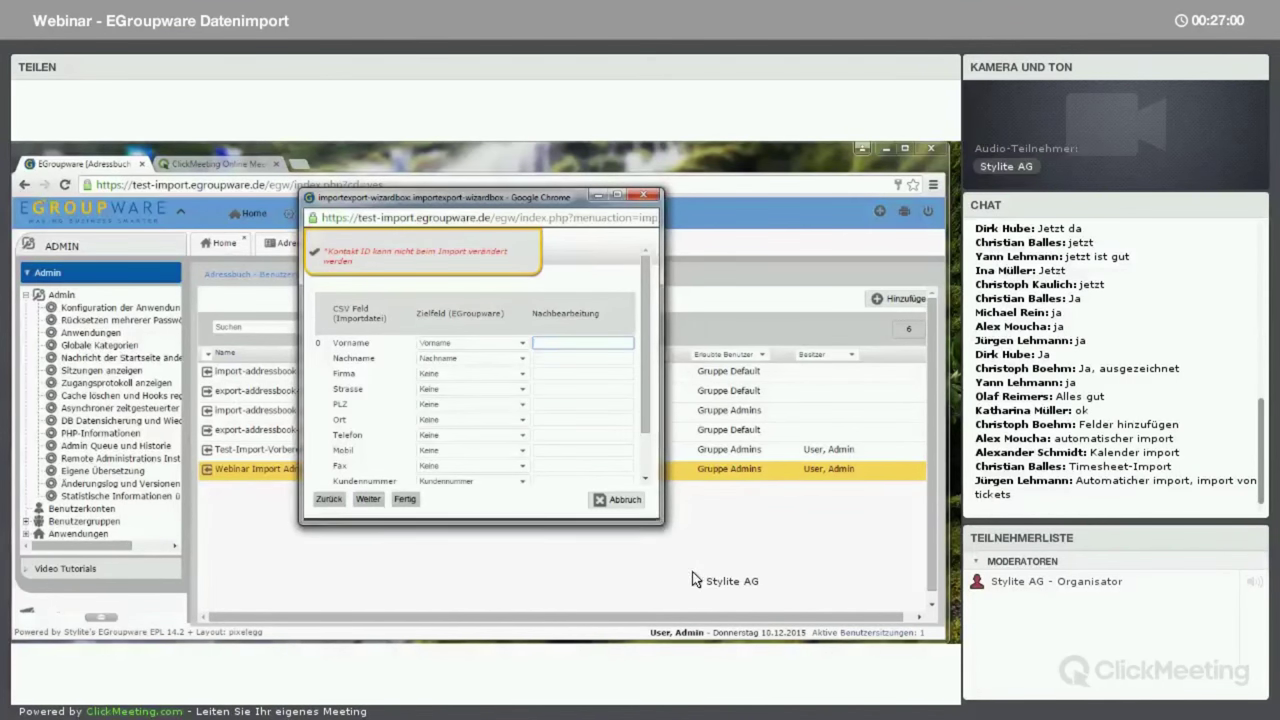
- Map the CSV field Firma to Organisation and Strasse to Straße geschäftl
{"action": "left_click", "coordinate": [457, 375]}
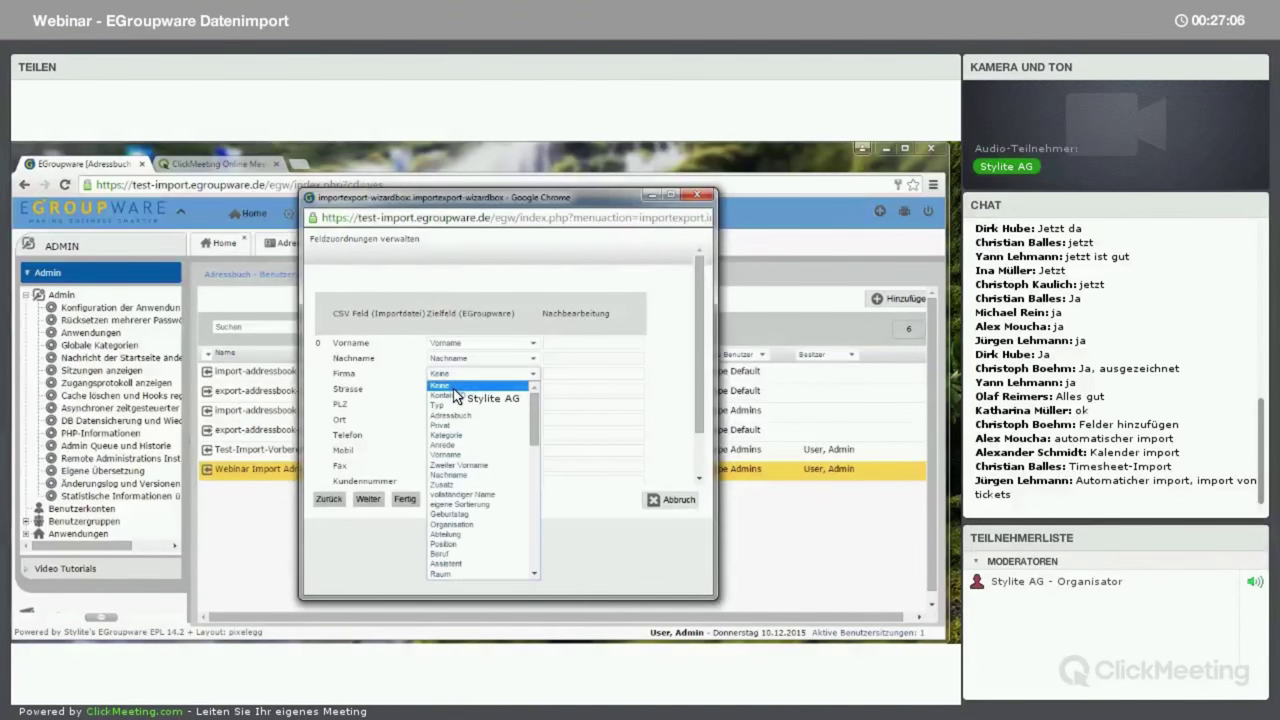
{"action": "left_click", "coordinate": [472, 526]}
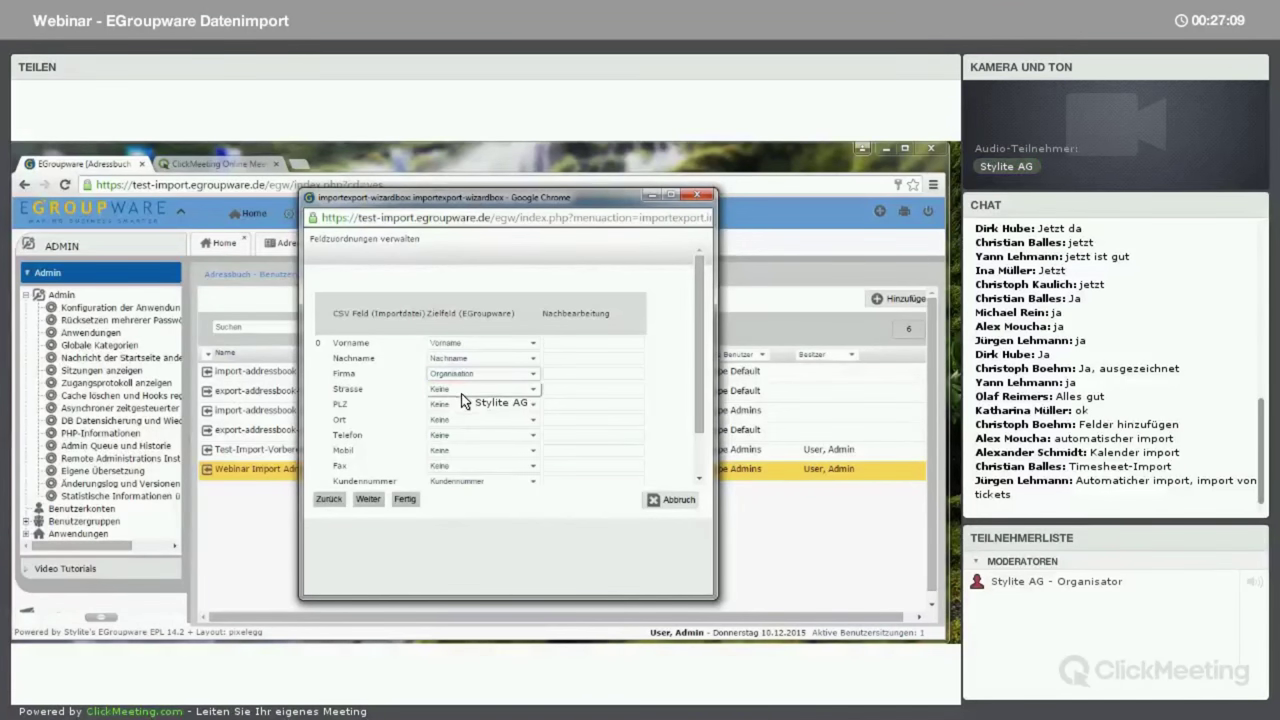
{"action": "left_click", "coordinate": [478, 390]}
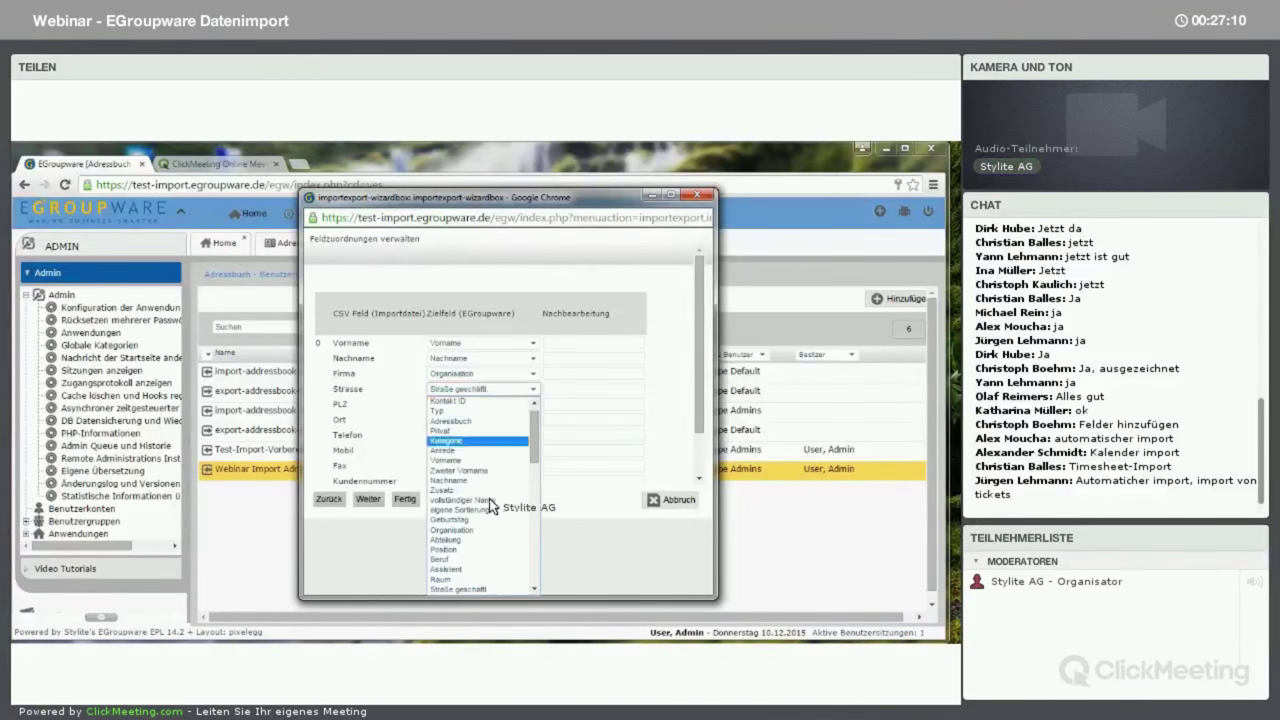
{"action": "left_click", "coordinate": [495, 589]}
- Map the CSV field PLZ to PLZ geschäftl
{"action": "left_click", "coordinate": [472, 404]}
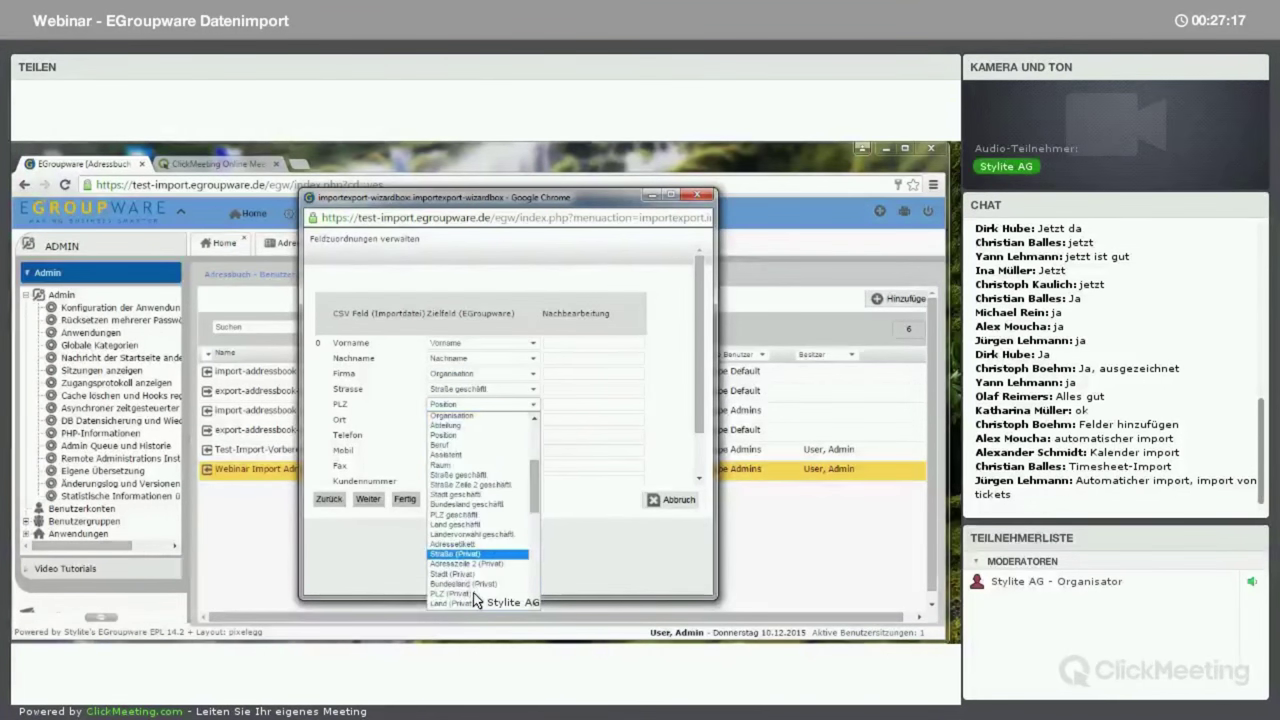
{"action": "scroll", "coordinate": [490, 590], "scroll_direction": "down", "scroll_amount": 3}
{"action": "key", "text": "Return"}
{"action": "left_click", "coordinate": [508, 410]}
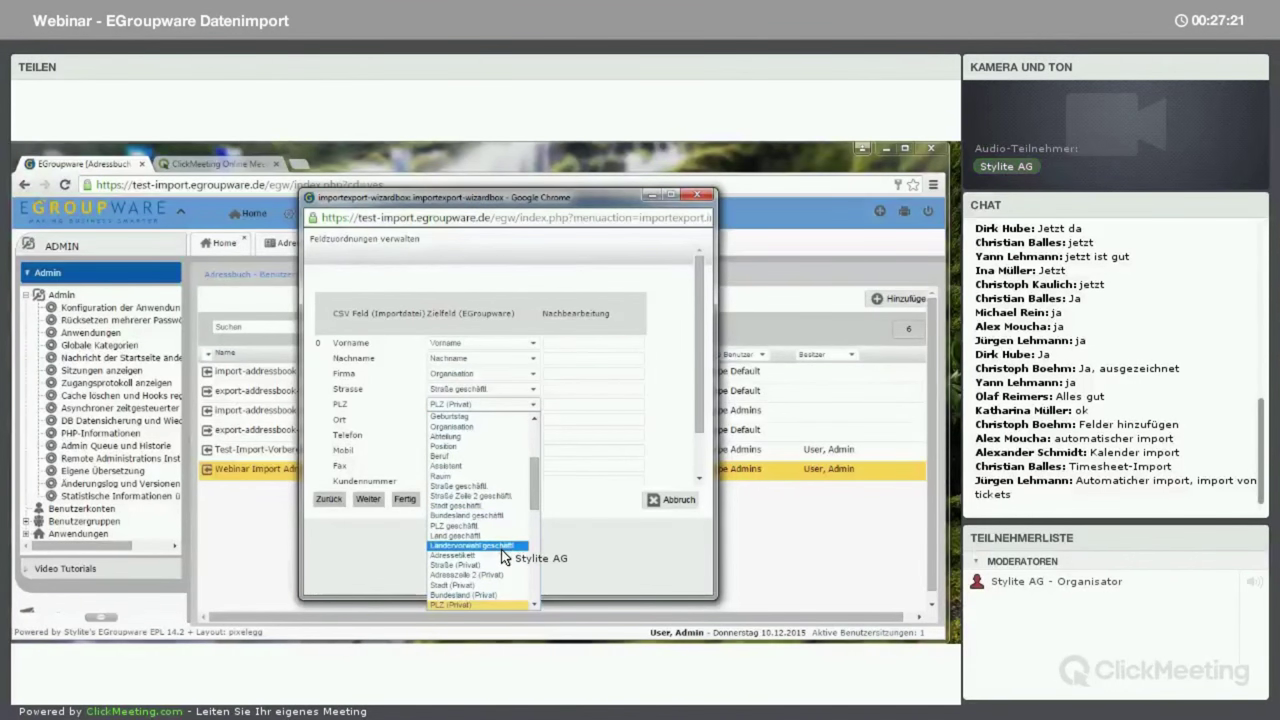
{"action": "scroll", "coordinate": [505, 557], "scroll_direction": "down", "scroll_amount": 5}
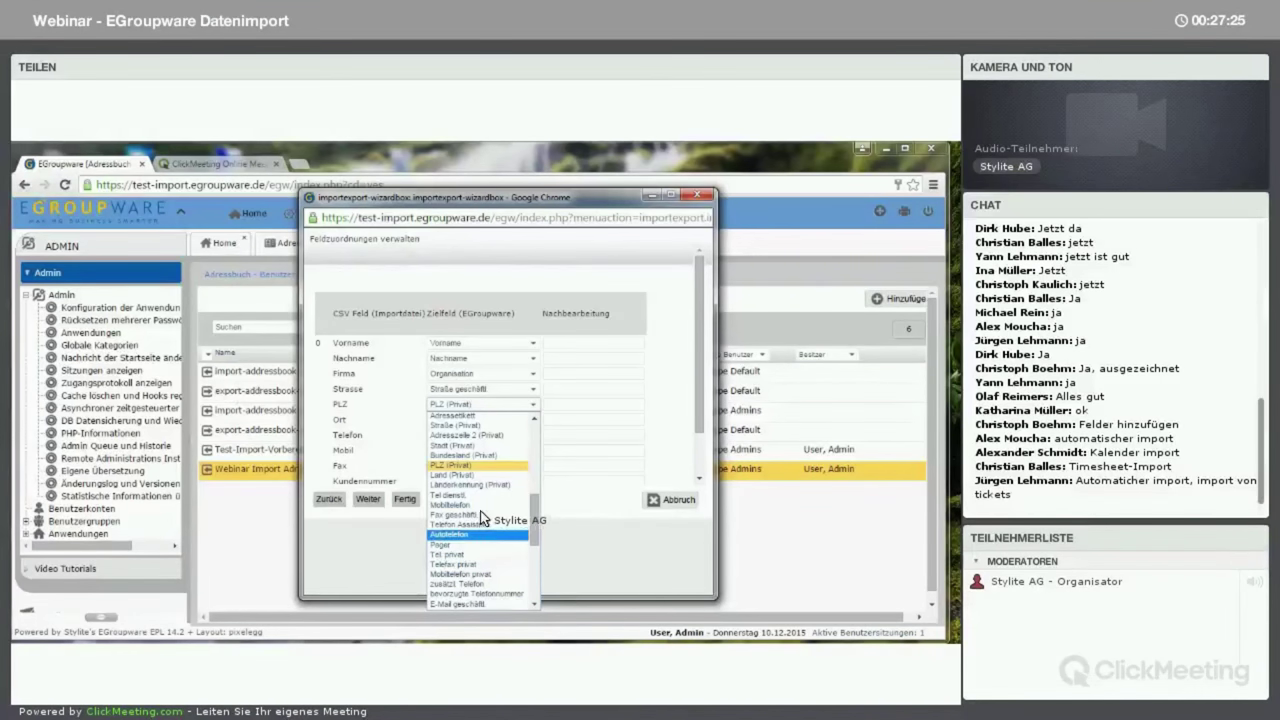
{"action": "scroll", "coordinate": [482, 517], "scroll_direction": "up", "scroll_amount": 3}
{"action": "left_click", "coordinate": [482, 527]}
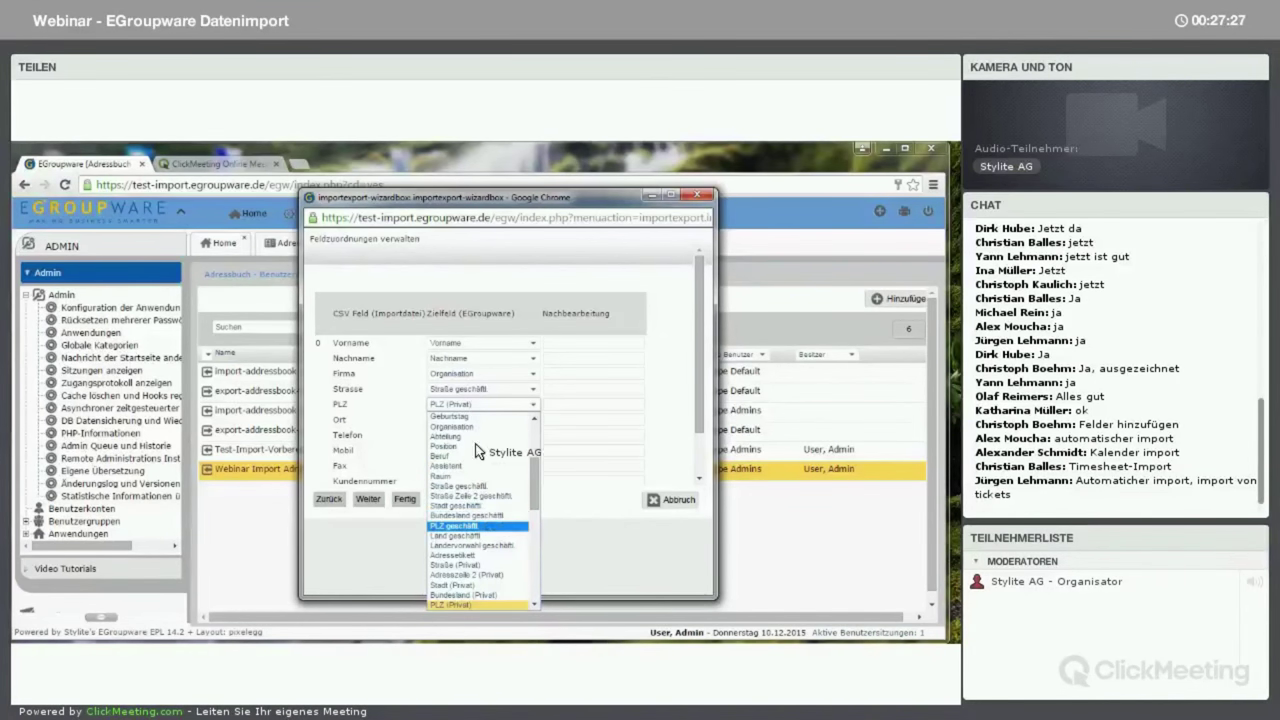
- Map the CSV field Ort to Stadt geschäftl. and Telefon to Tel dienstl
{"action": "left_click", "coordinate": [475, 420]}
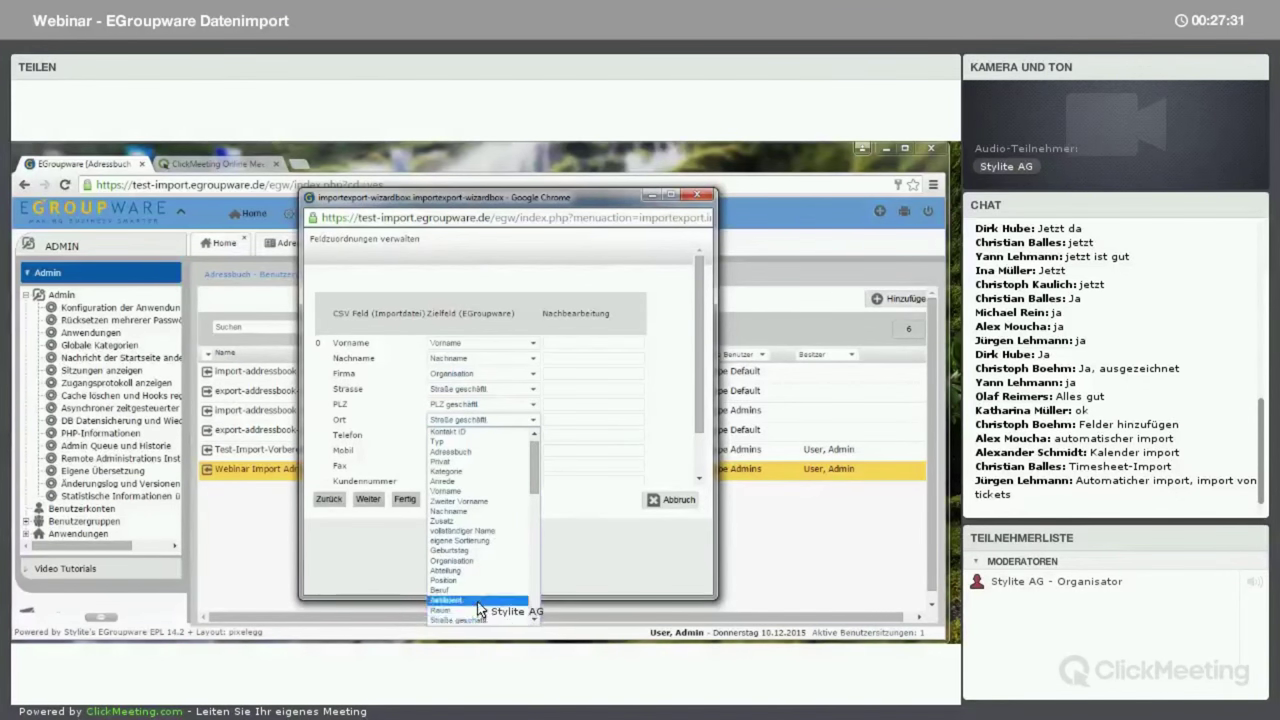
{"action": "scroll", "coordinate": [480, 605], "scroll_direction": "down", "scroll_amount": 4}
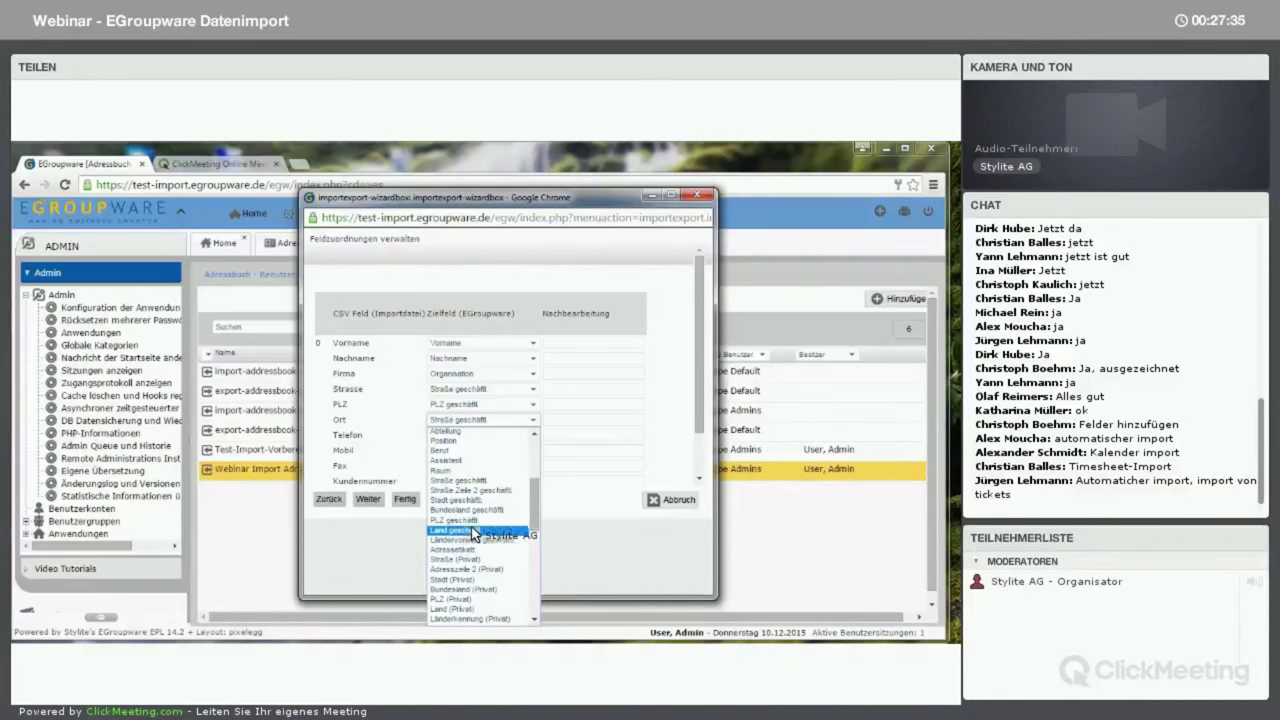
{"action": "left_click", "coordinate": [462, 499]}
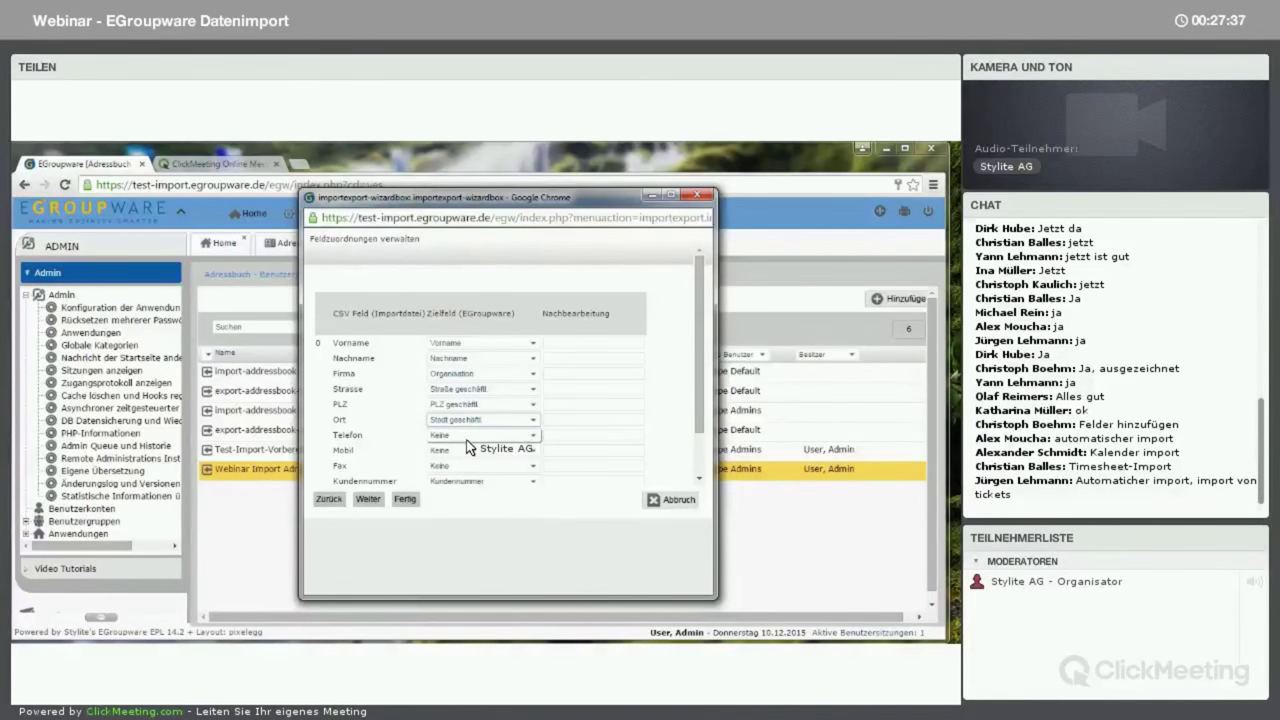
{"action": "left_click", "coordinate": [470, 436]}
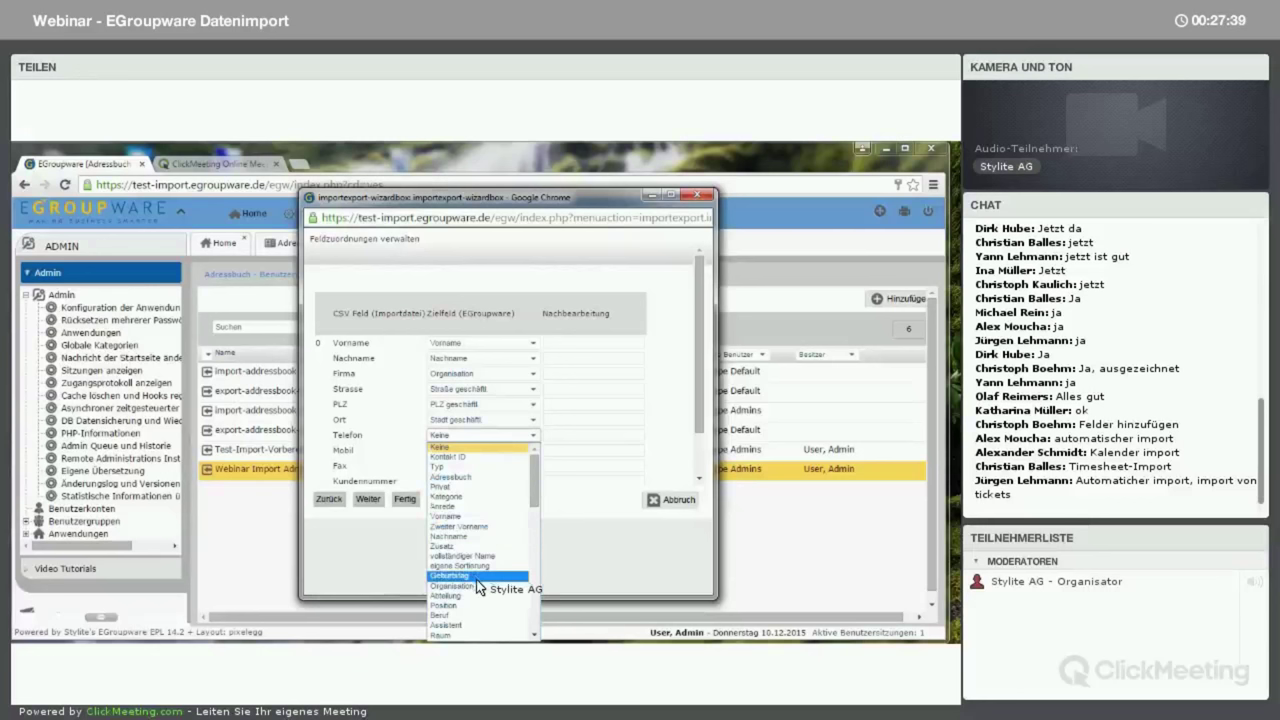
{"action": "scroll", "coordinate": [478, 588], "scroll_direction": "down", "scroll_amount": 4}
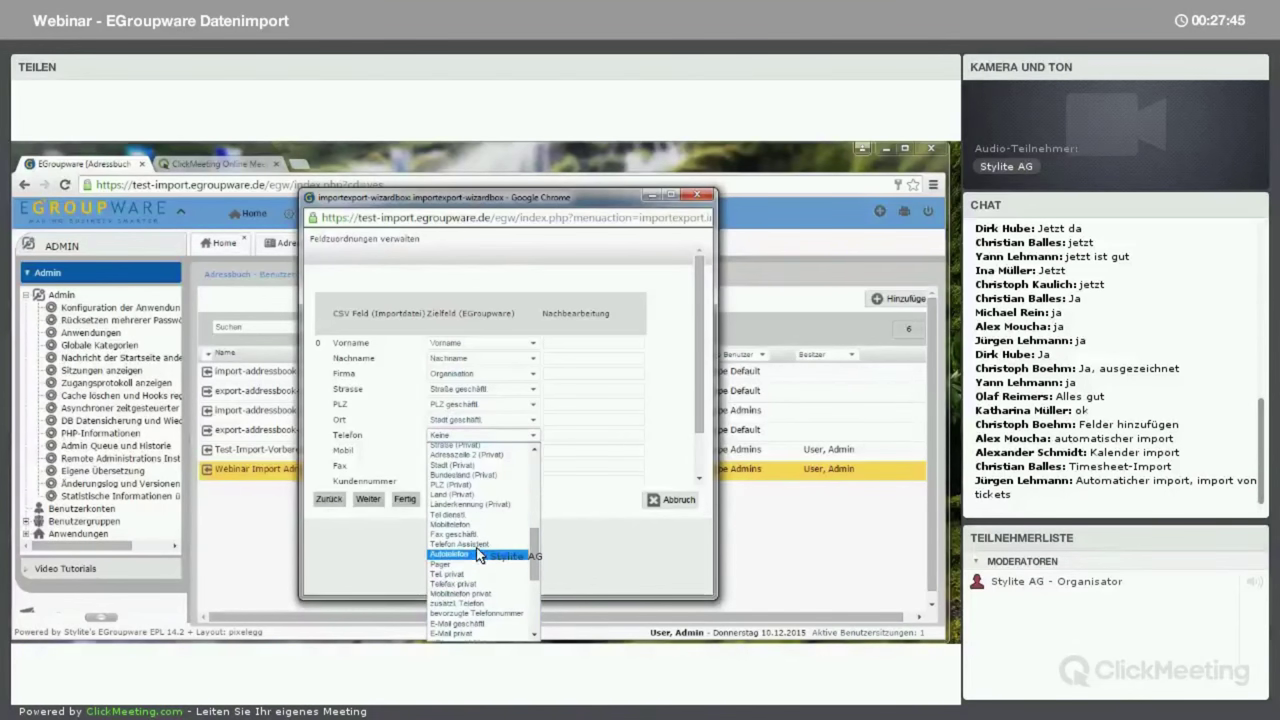
{"action": "left_click", "coordinate": [462, 514]}
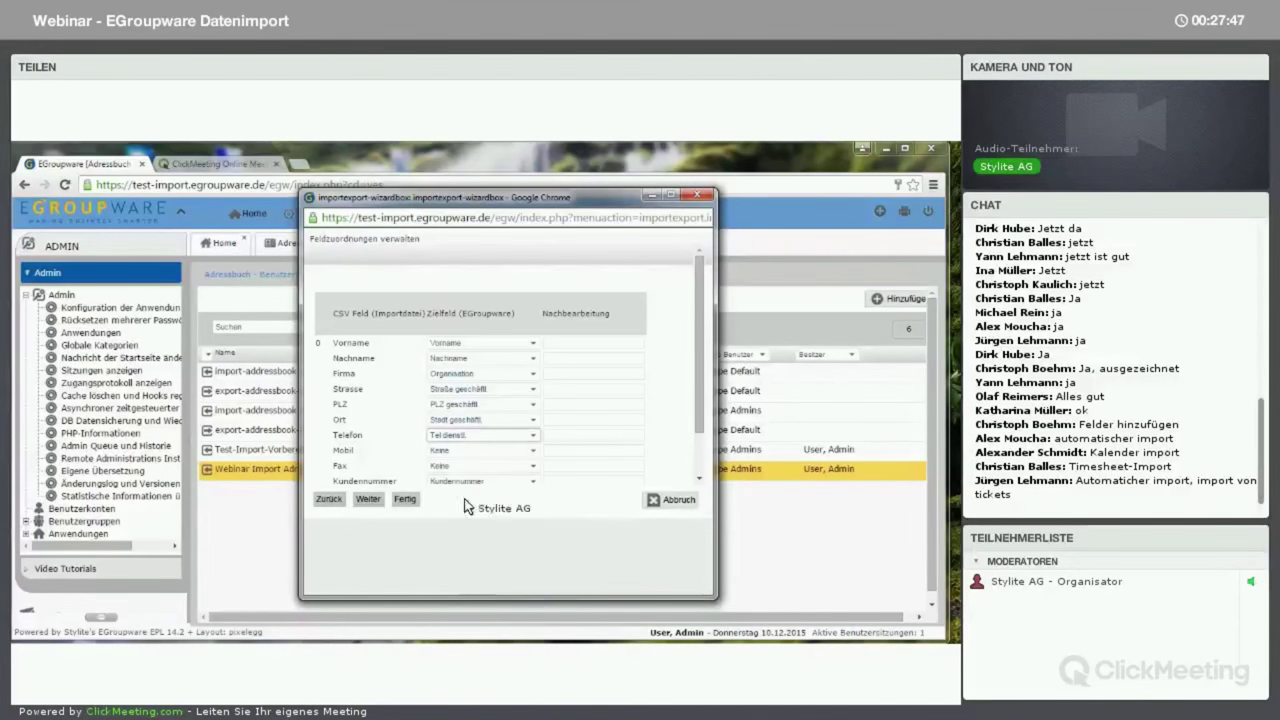
- Map the CSV field Mobil to Mobiltelefon and Fax to Tel. privat
{"action": "left_click", "coordinate": [462, 451]}
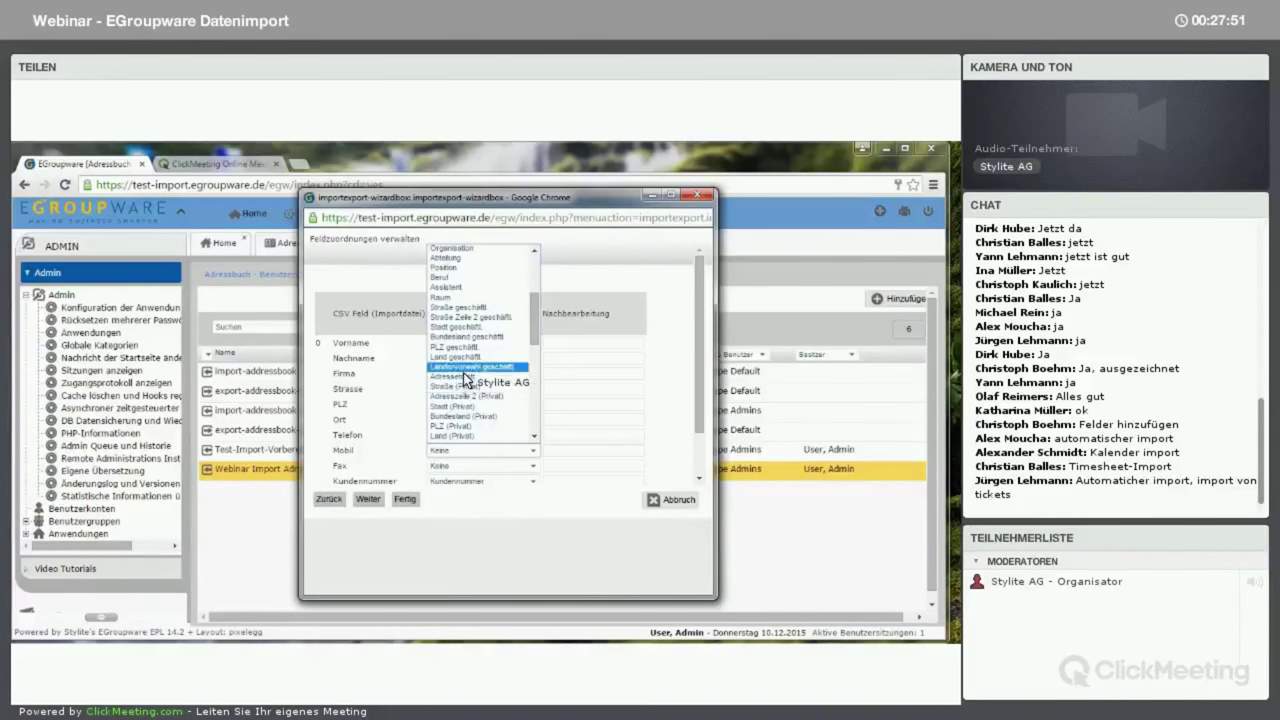
{"action": "scroll", "coordinate": [466, 400], "scroll_direction": "down", "scroll_amount": 5}
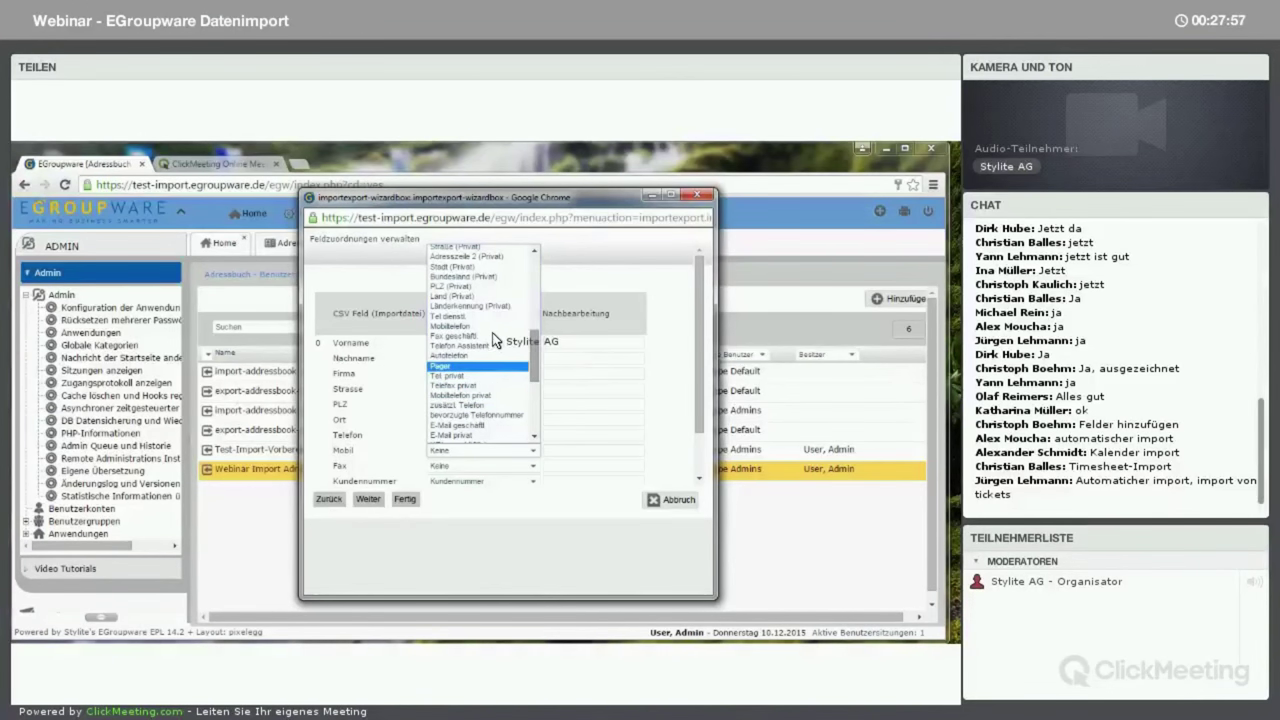
{"action": "left_click", "coordinate": [460, 328]}
{"action": "left_click", "coordinate": [480, 466]}
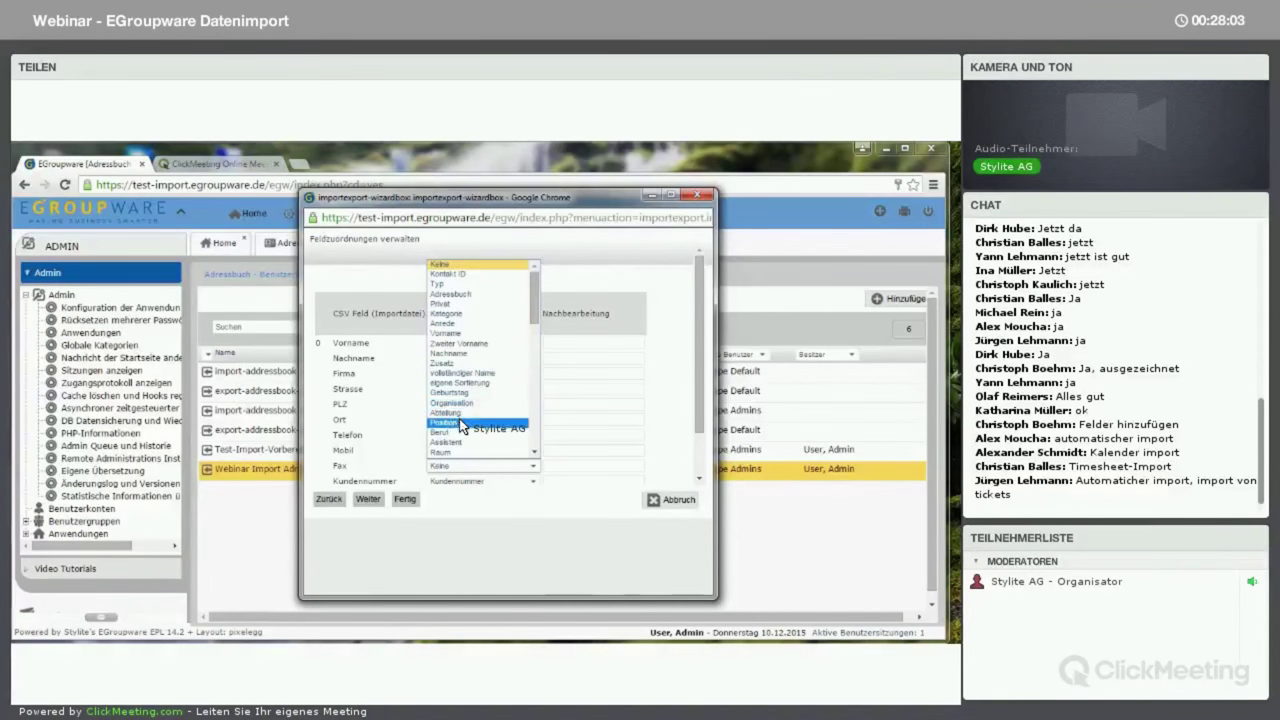
{"action": "scroll", "coordinate": [459, 425], "scroll_direction": "down", "scroll_amount": 3}
{"action": "scroll", "coordinate": [461, 428], "scroll_direction": "down", "scroll_amount": 3}
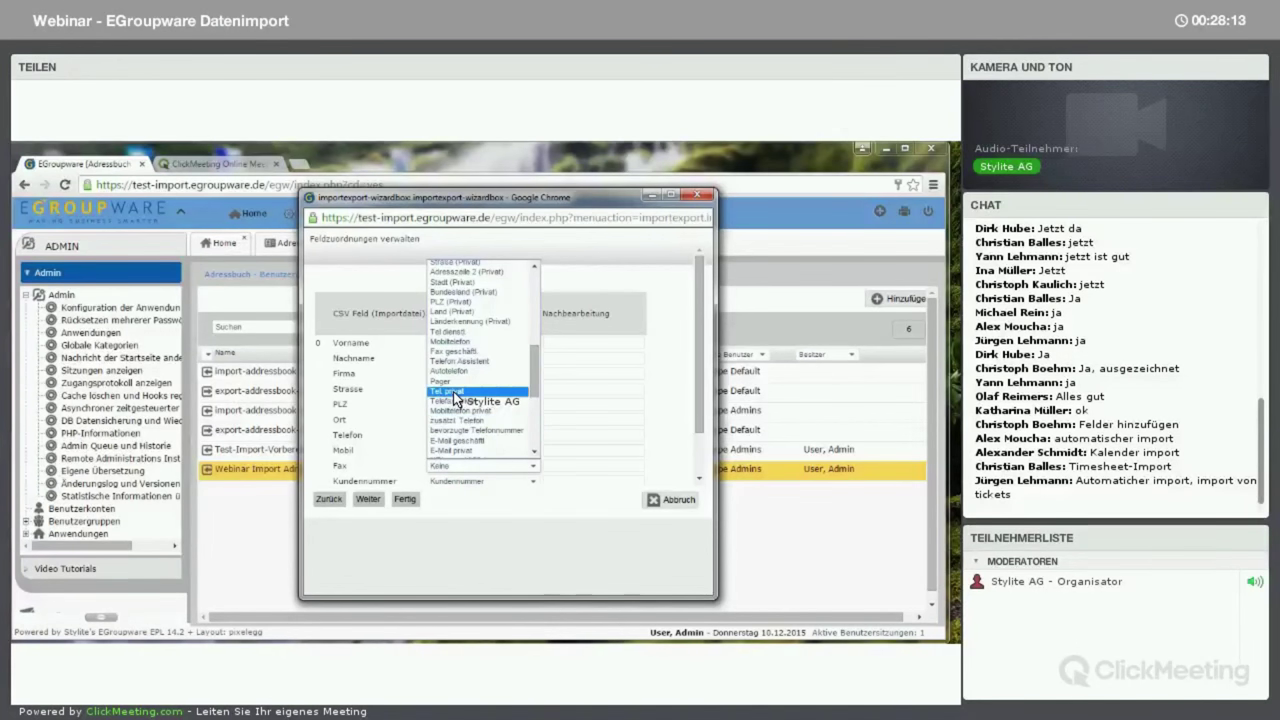
{"action": "left_click", "coordinate": [465, 392]}
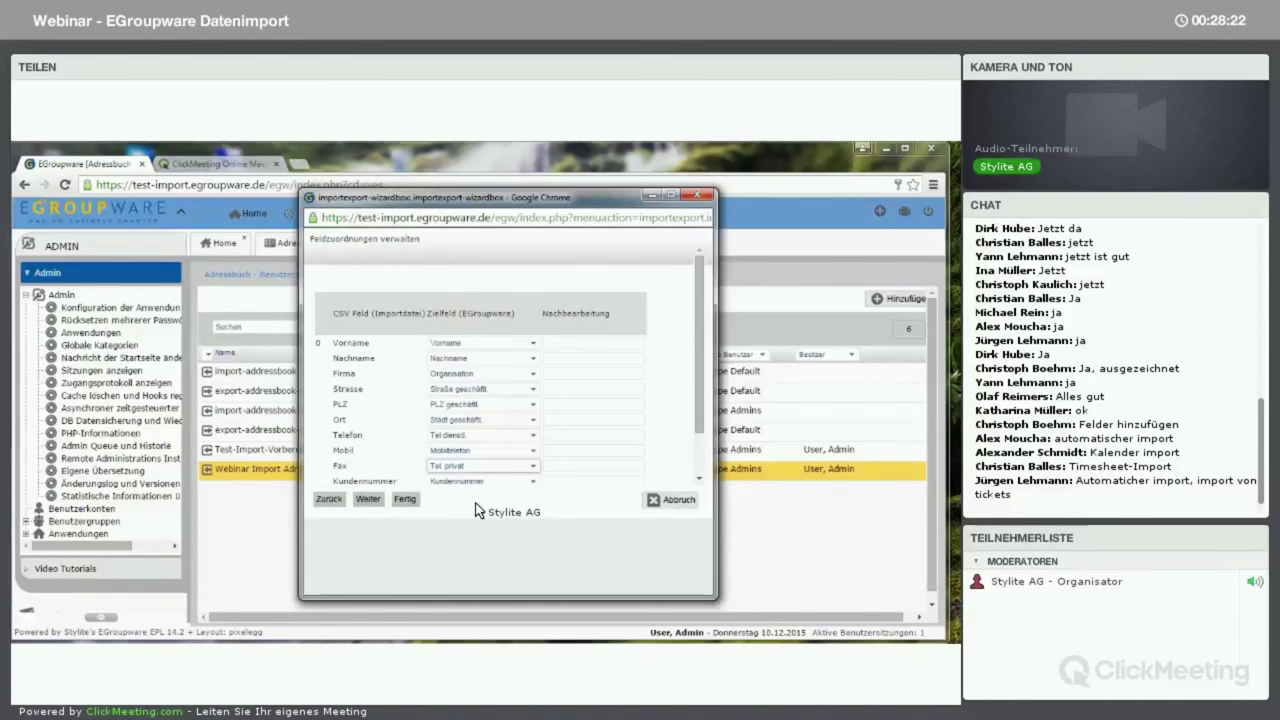
- Map the additional field Extra 1 to Typ with the Nachbearbeitung value n, and continue to the merge conditions
{"action": "scroll", "coordinate": [700, 428], "scroll_direction": "down", "scroll_amount": 2}
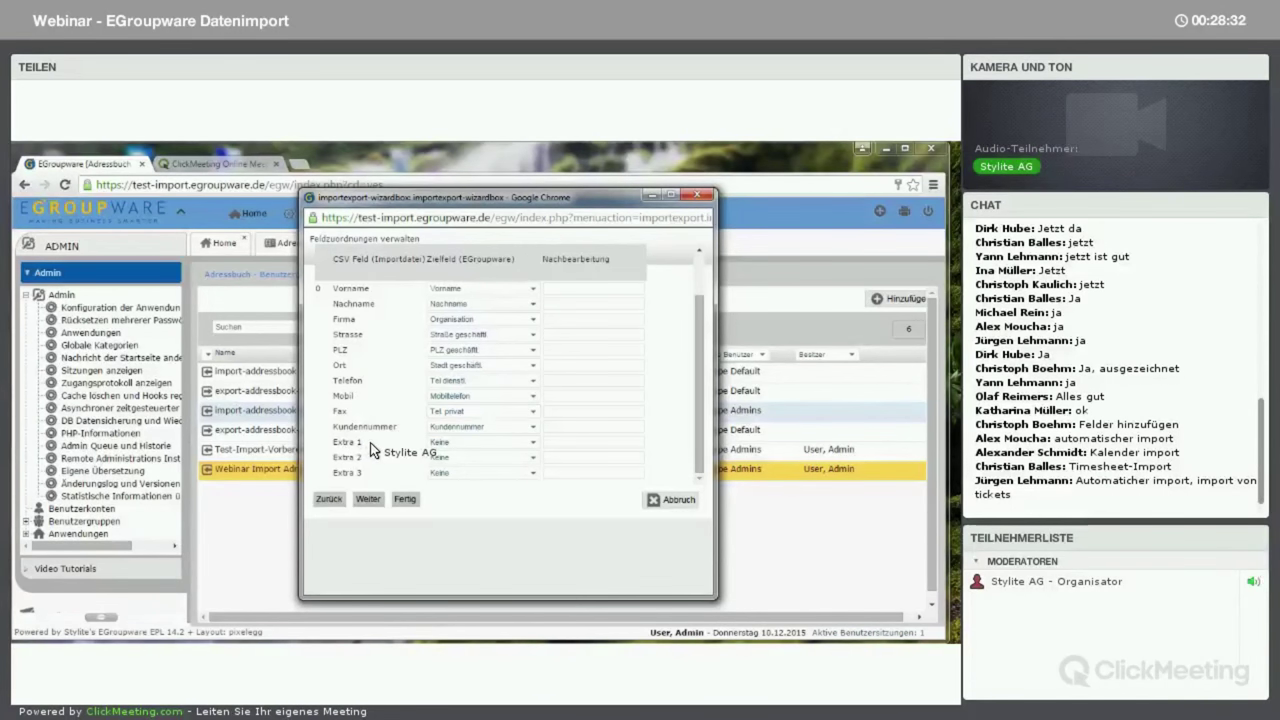
{"action": "left_click_drag", "start_coordinate": [372, 450], "coordinate": [331, 449]}
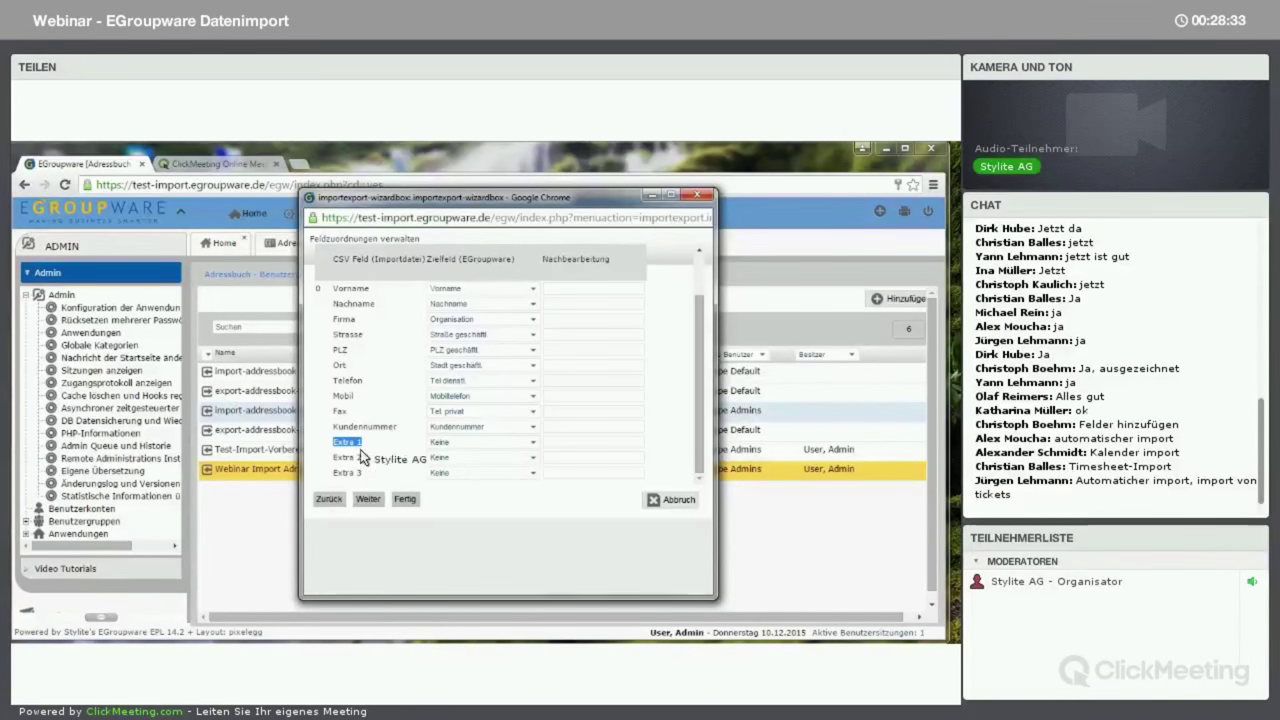
{"action": "left_click", "coordinate": [474, 452]}
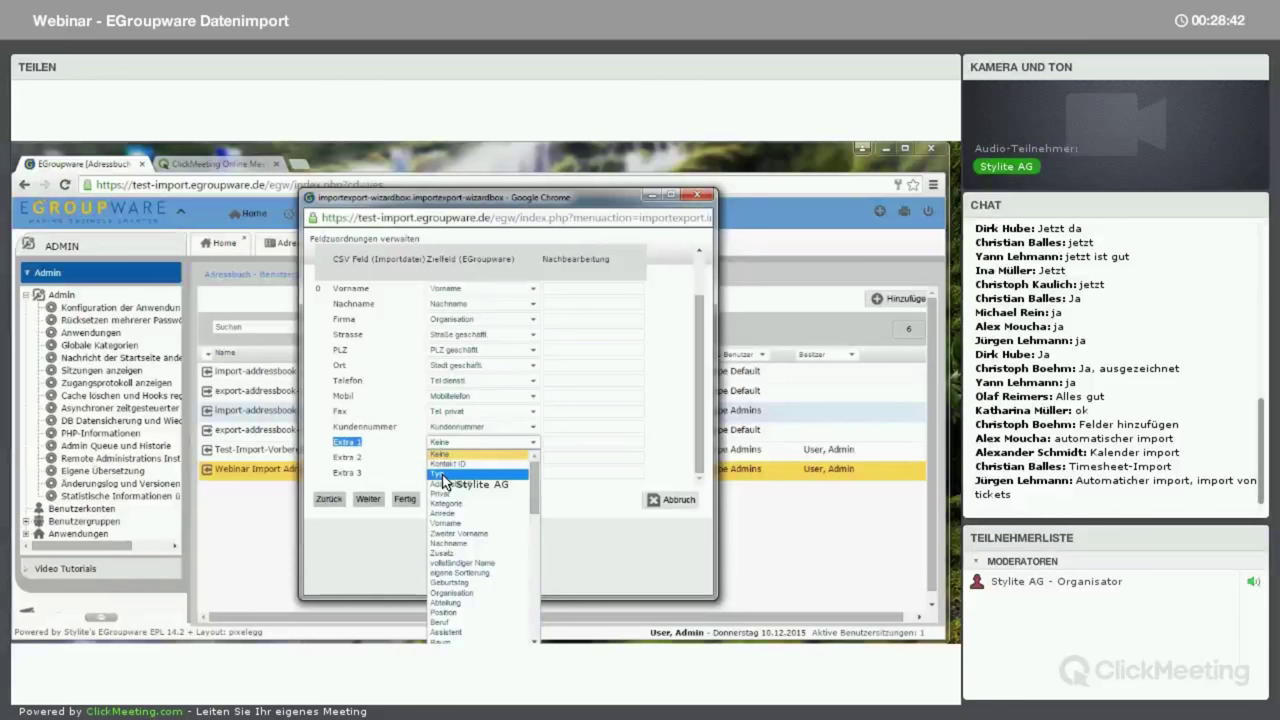
{"action": "left_click", "coordinate": [443, 476]}
{"action": "left_click", "coordinate": [569, 444]}
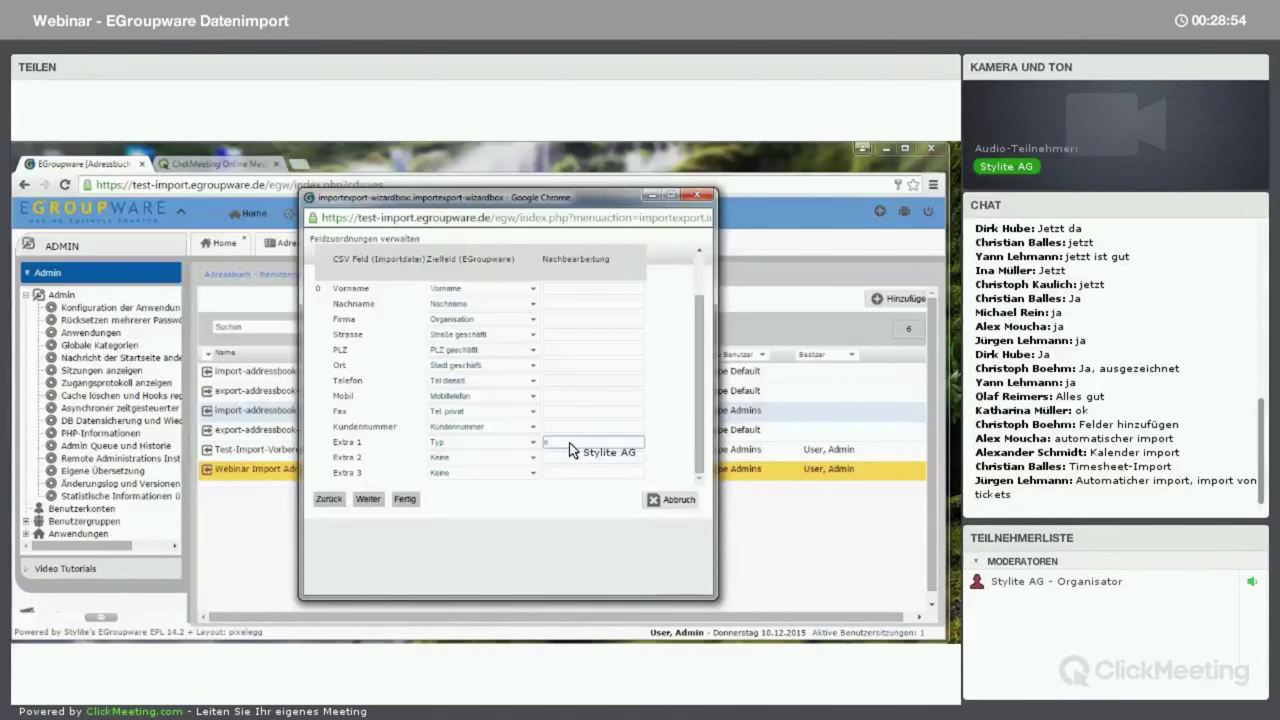
{"action": "left_click", "coordinate": [367, 502]}
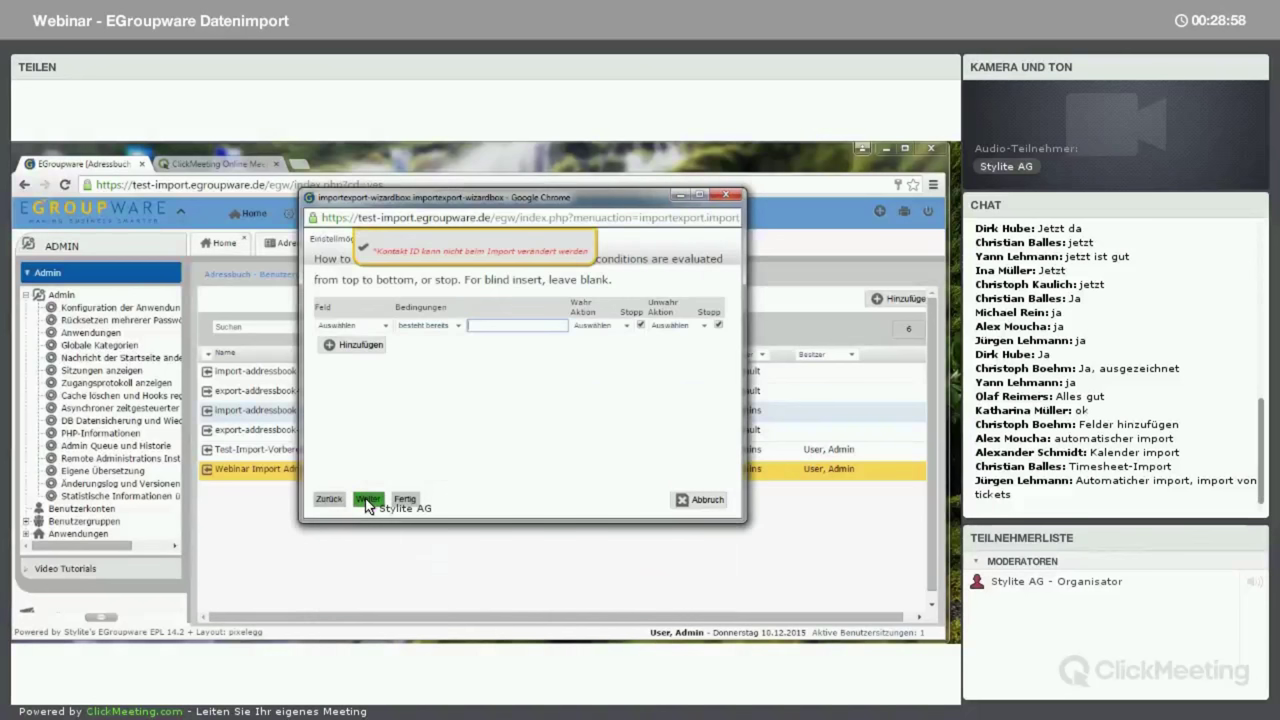
- Set the merge condition to Kundennummer besteht bereits, with Aktualisieren as the true action and einfügen as the false action
{"action": "left_click", "coordinate": [382, 326]}
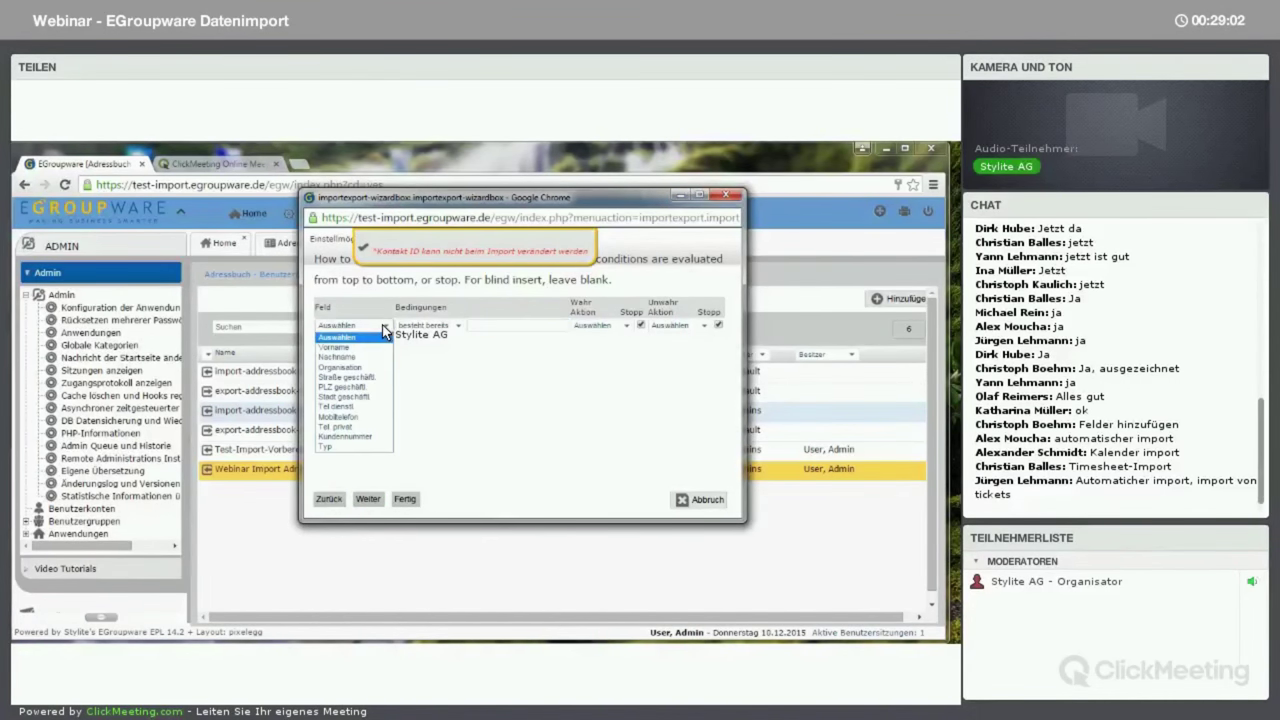
{"action": "left_click", "coordinate": [362, 440]}
{"action": "left_click", "coordinate": [437, 329]}
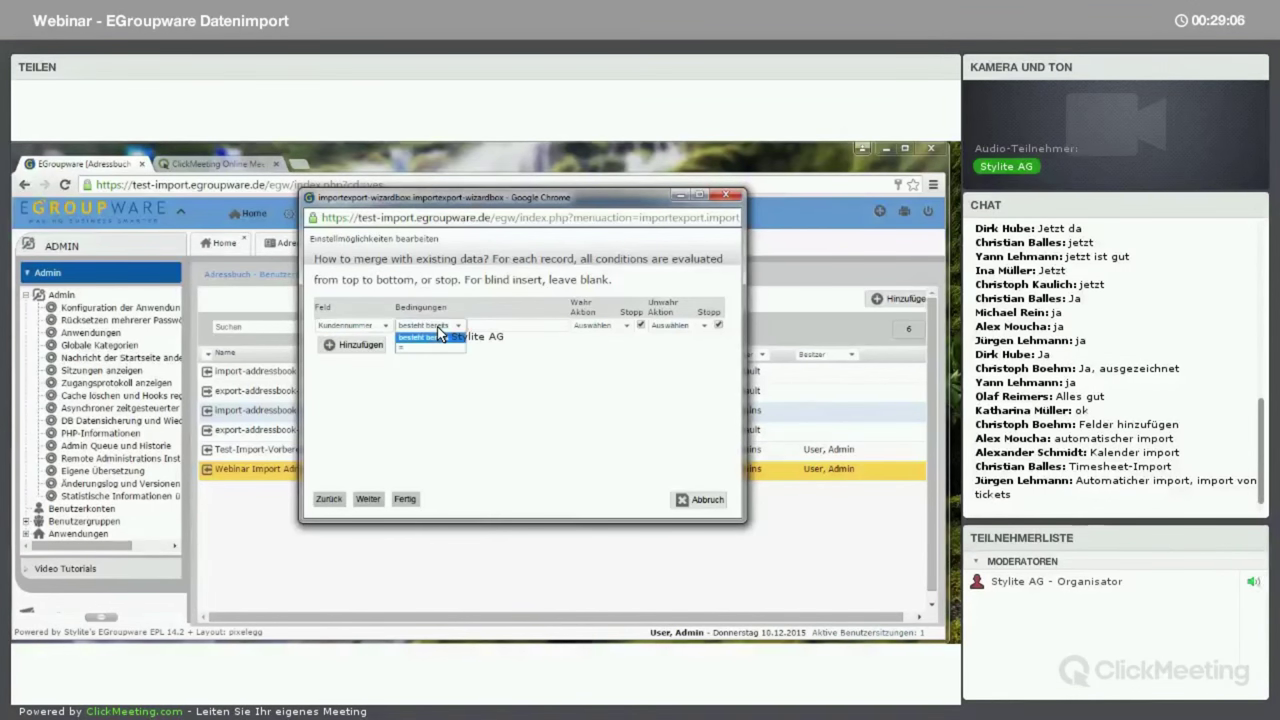
{"action": "left_click", "coordinate": [424, 337]}
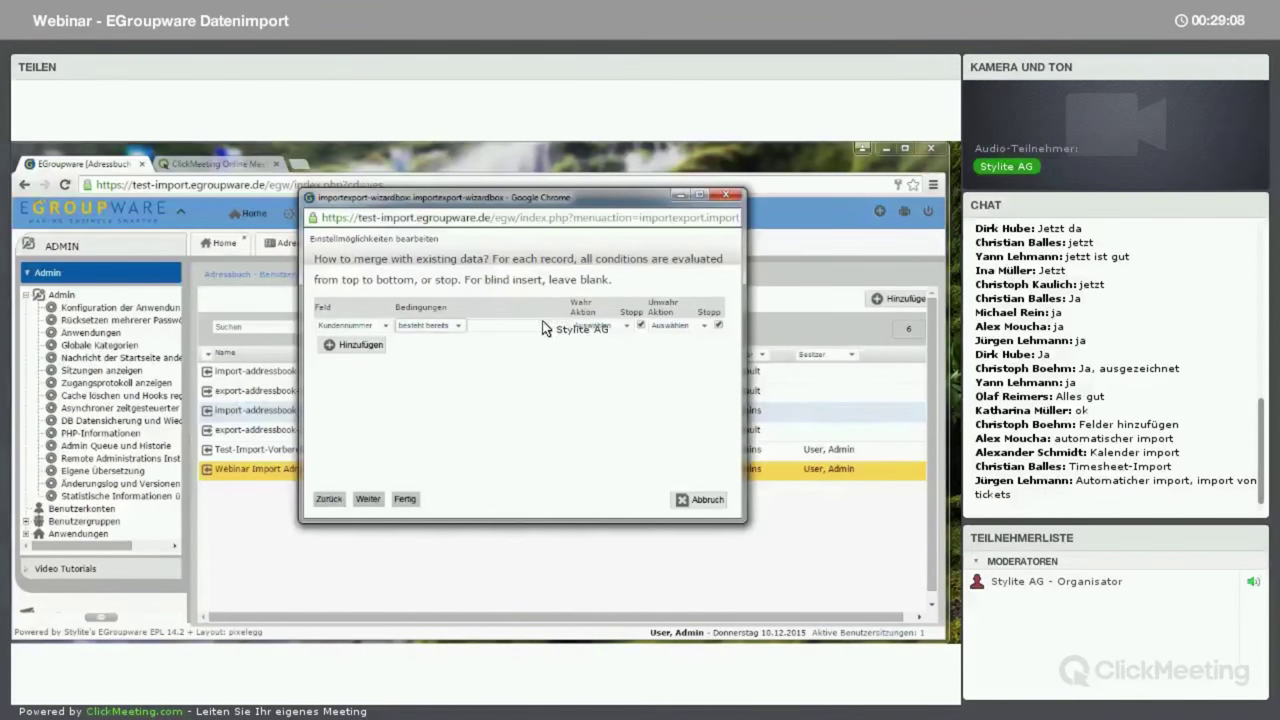
{"action": "left_click", "coordinate": [586, 328]}
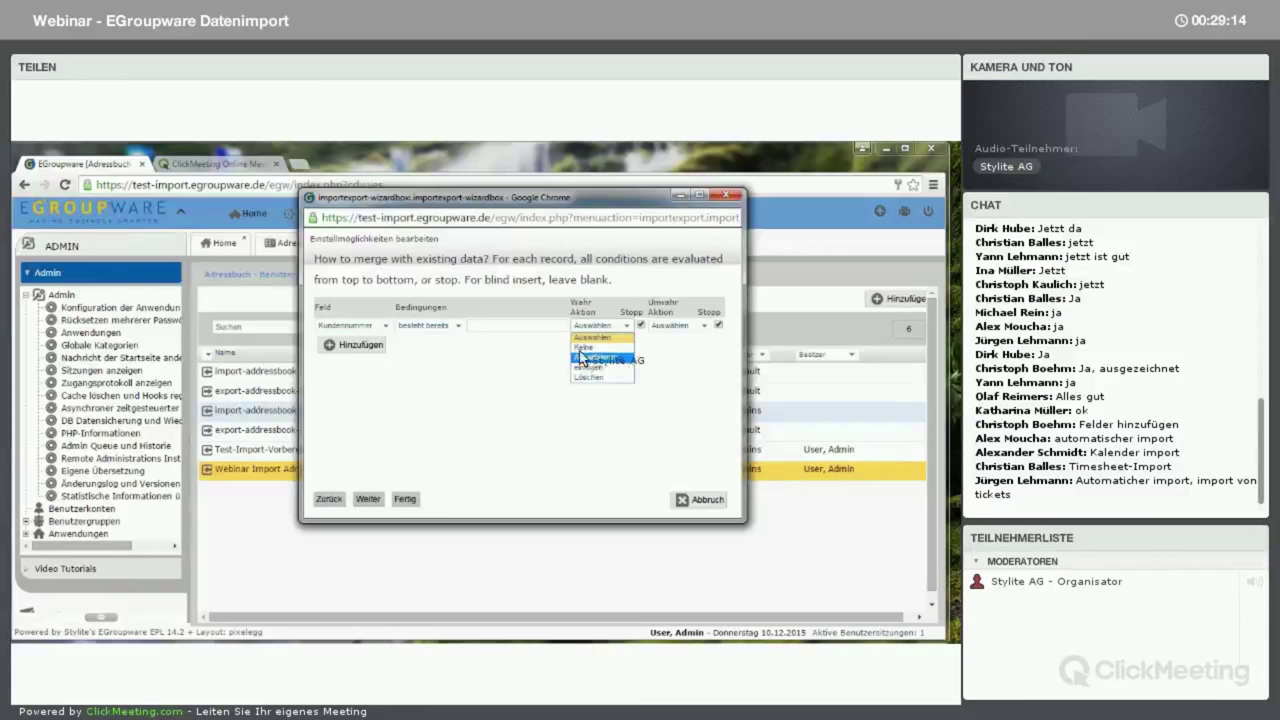
{"action": "left_click", "coordinate": [594, 358]}
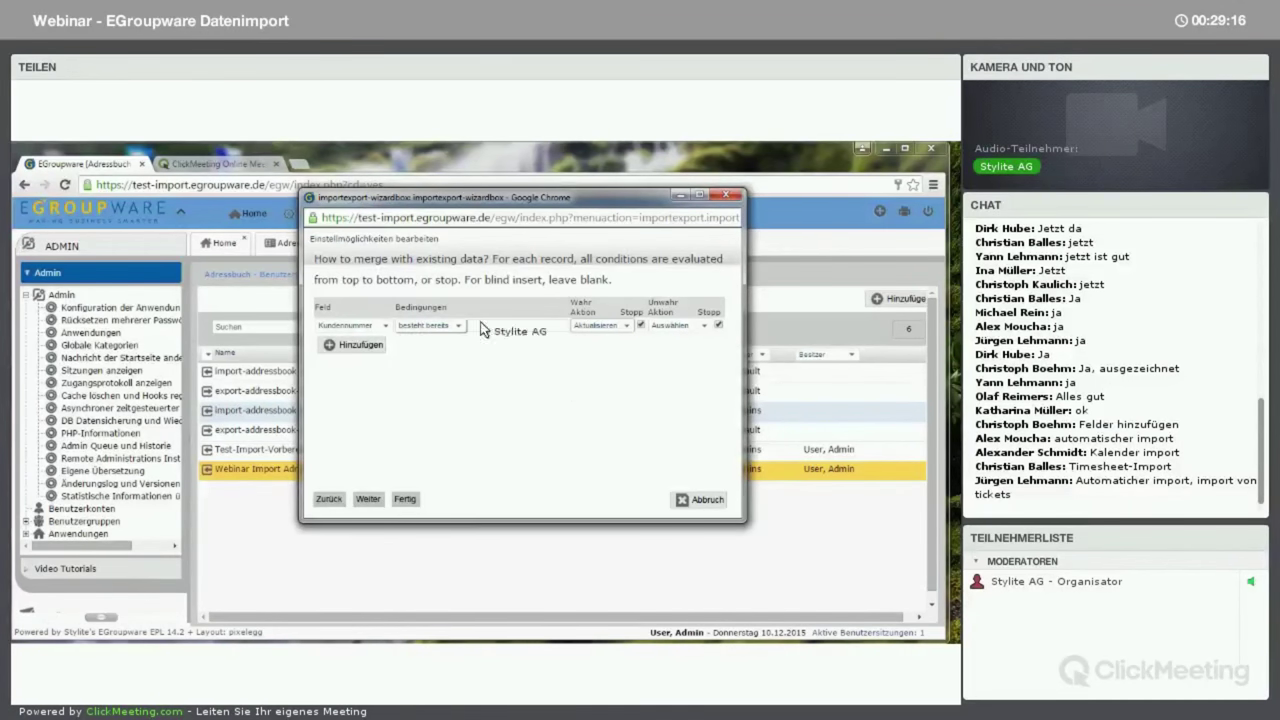
{"action": "left_click", "coordinate": [676, 326]}
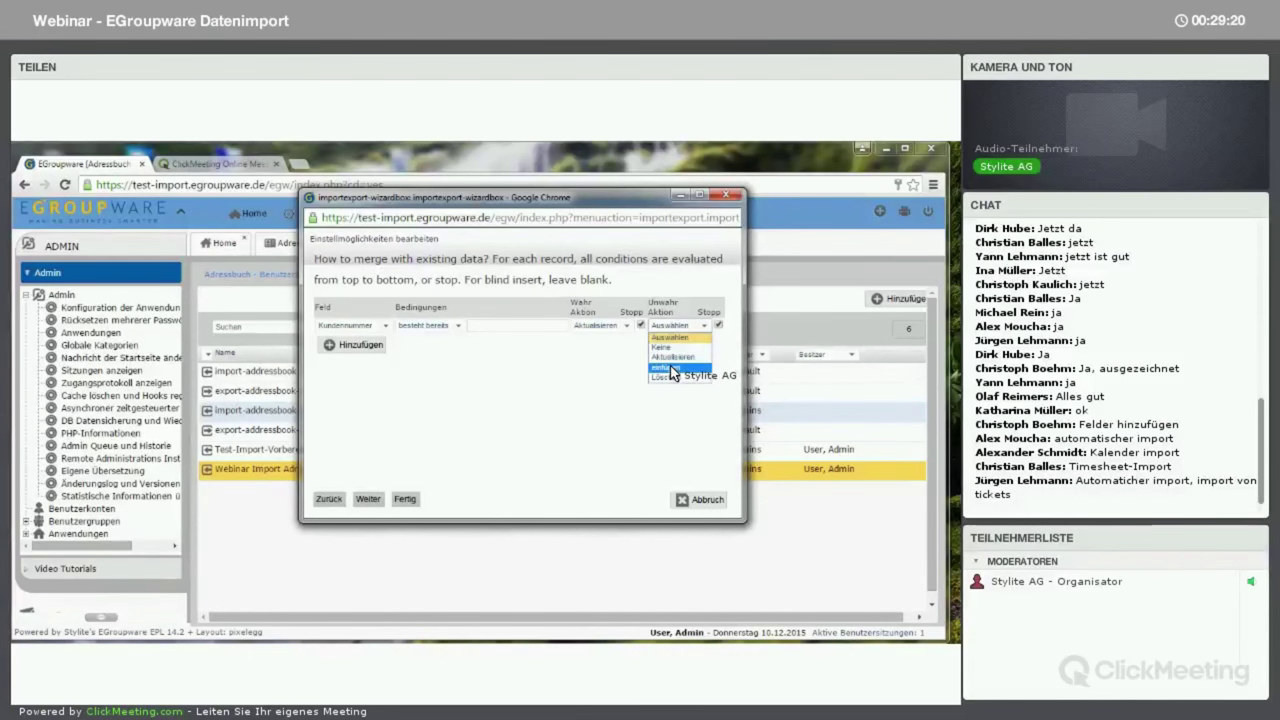
{"action": "left_click", "coordinate": [668, 367]}
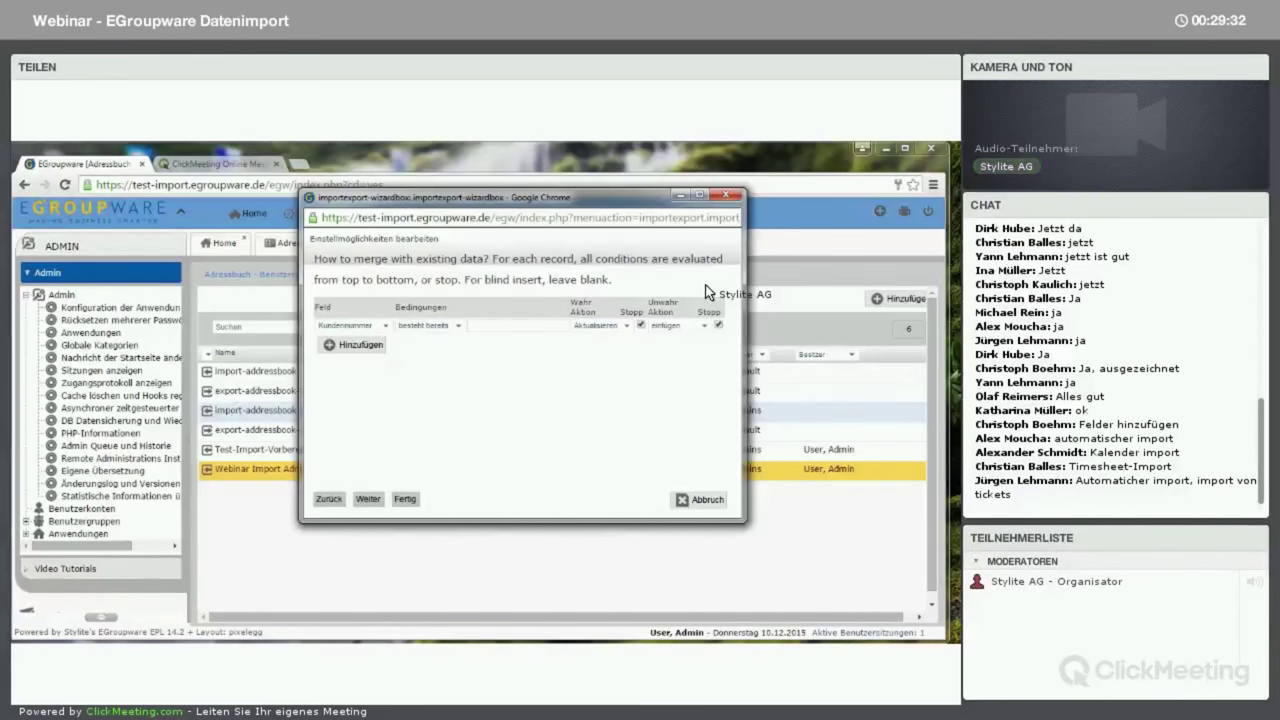
- Keep Gruppe Default as owner of the imported data and Gruppe Admins as permitted users, and finish the definition
{"action": "left_click", "coordinate": [378, 500]}
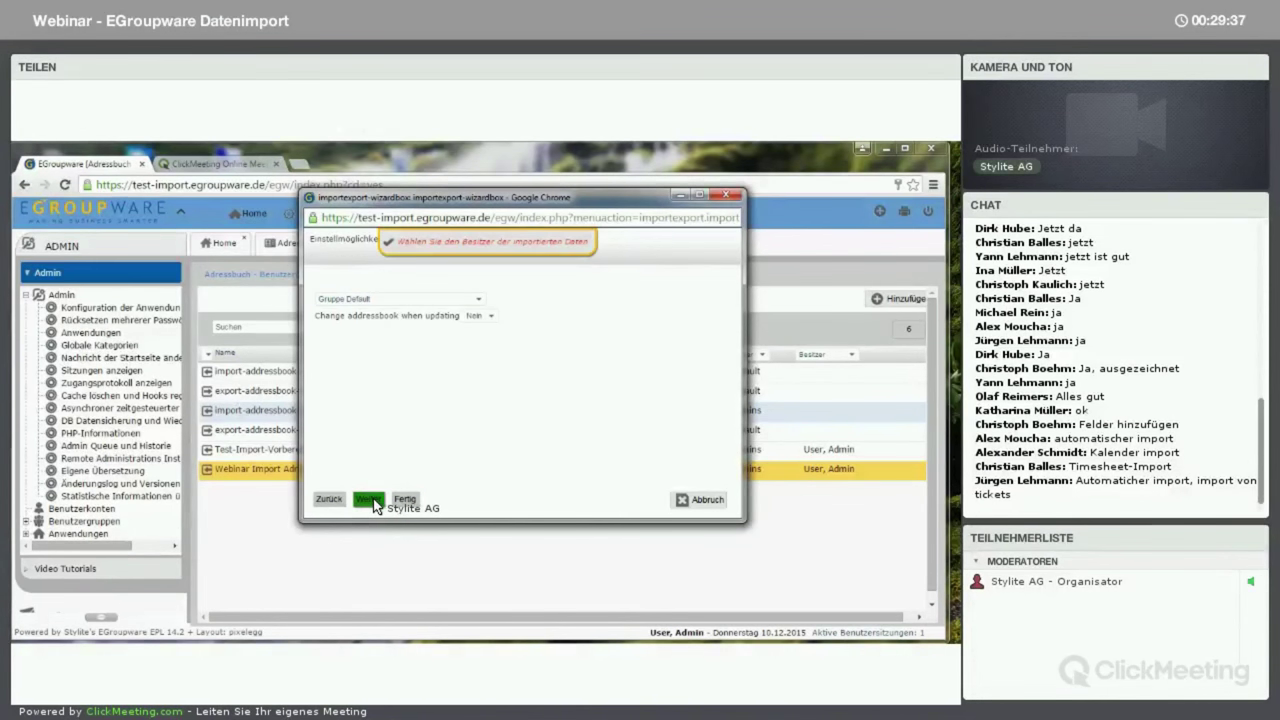
{"action": "left_click", "coordinate": [372, 500]}
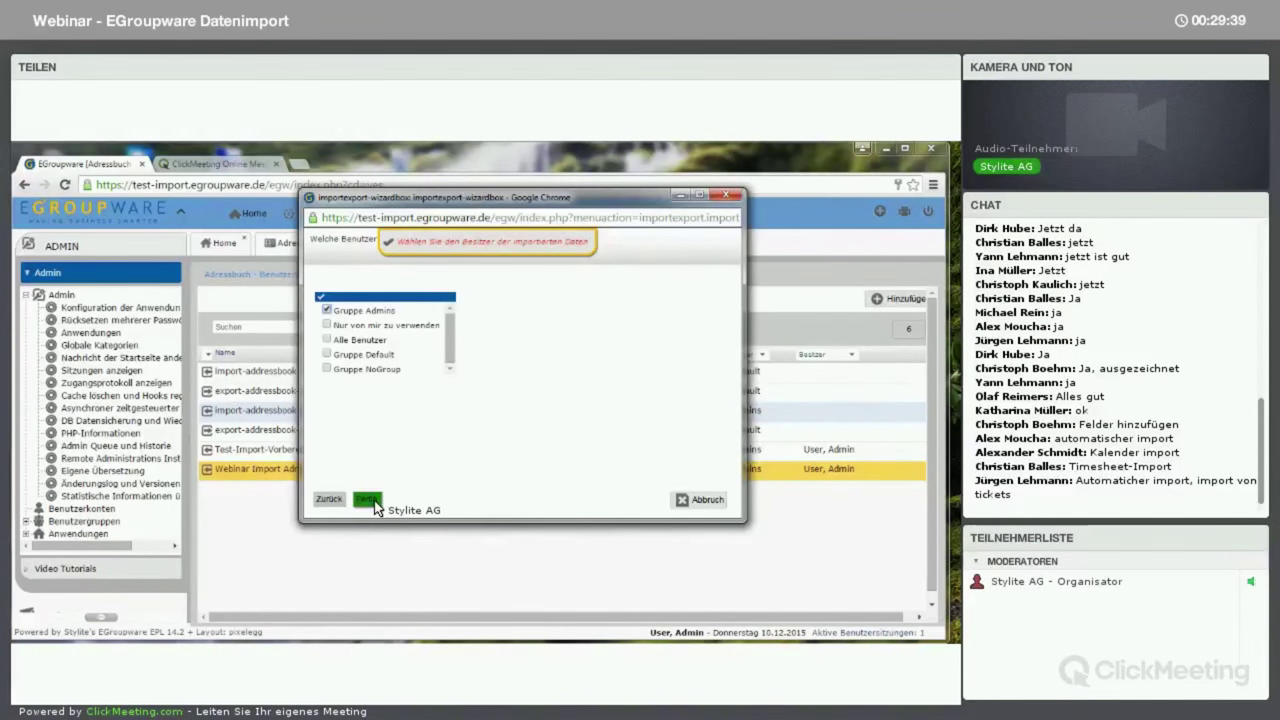
{"action": "left_click", "coordinate": [372, 501]}
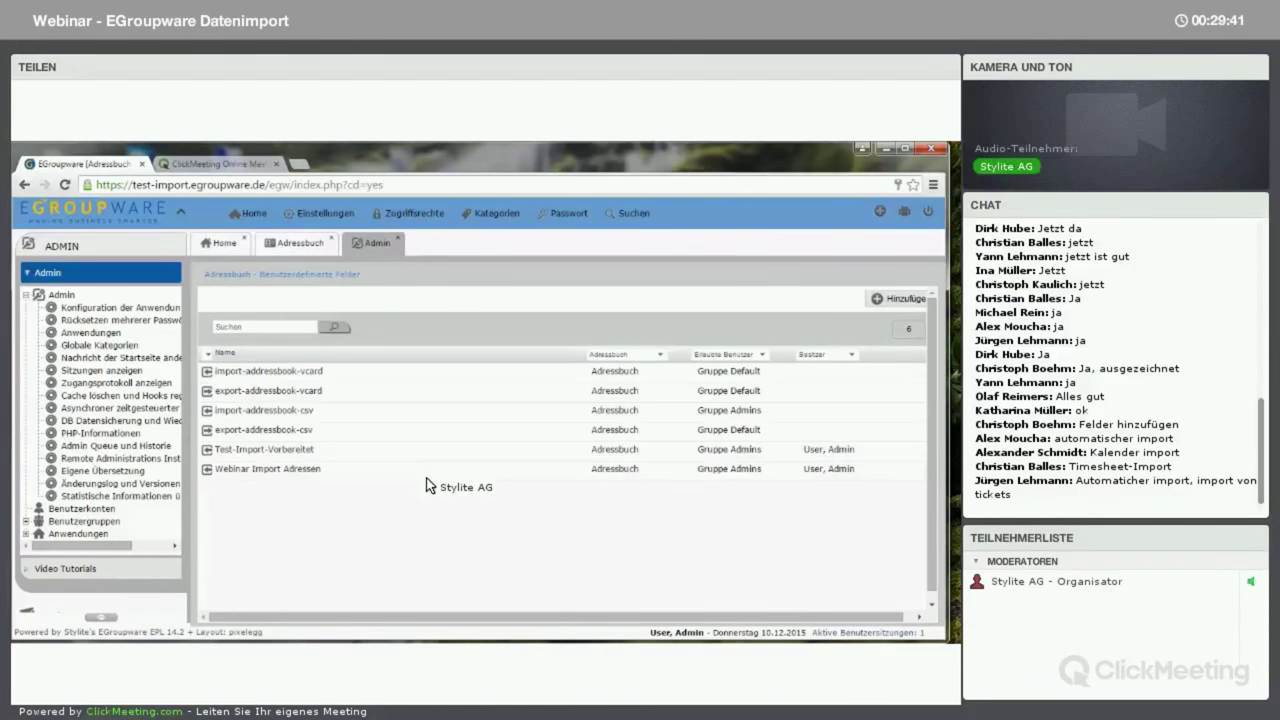
- Delete all existing contacts from the Adressbuch, confirming the deletion
{"action": "left_click", "coordinate": [300, 244]}
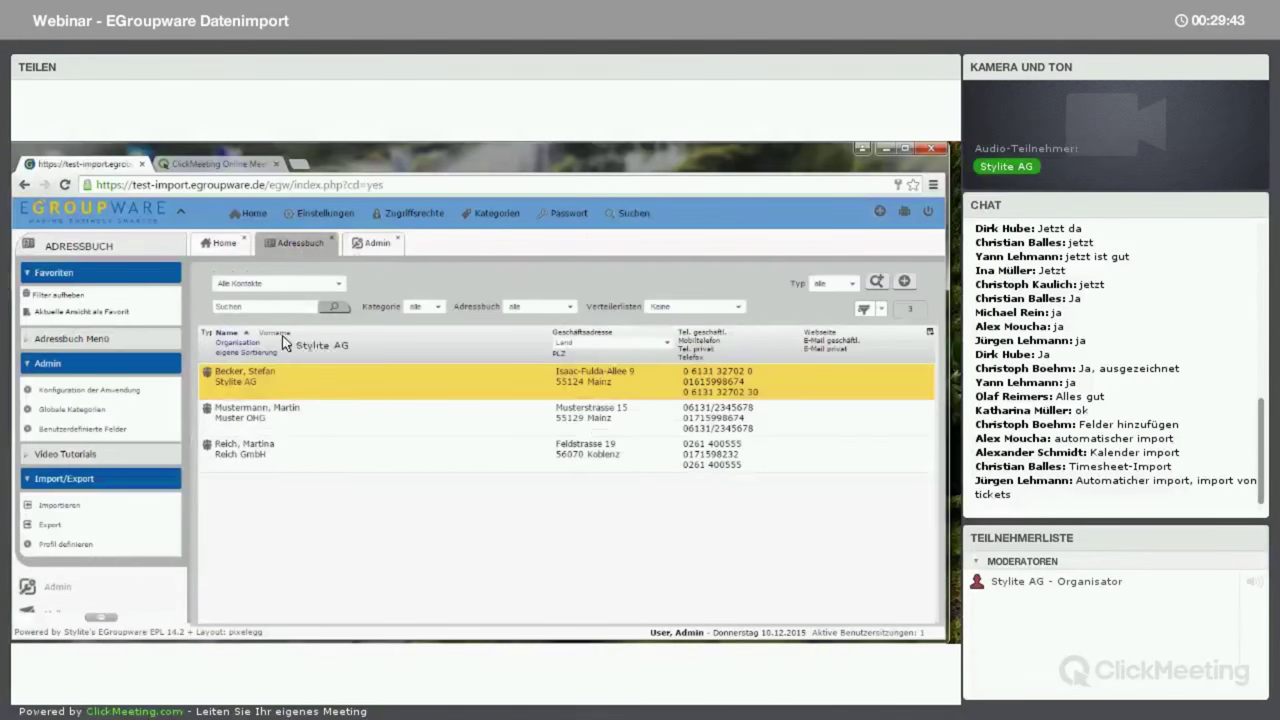
{"action": "left_click", "coordinate": [380, 412], "text": "ctrl"}
{"action": "left_click", "coordinate": [376, 450], "text": "ctrl"}
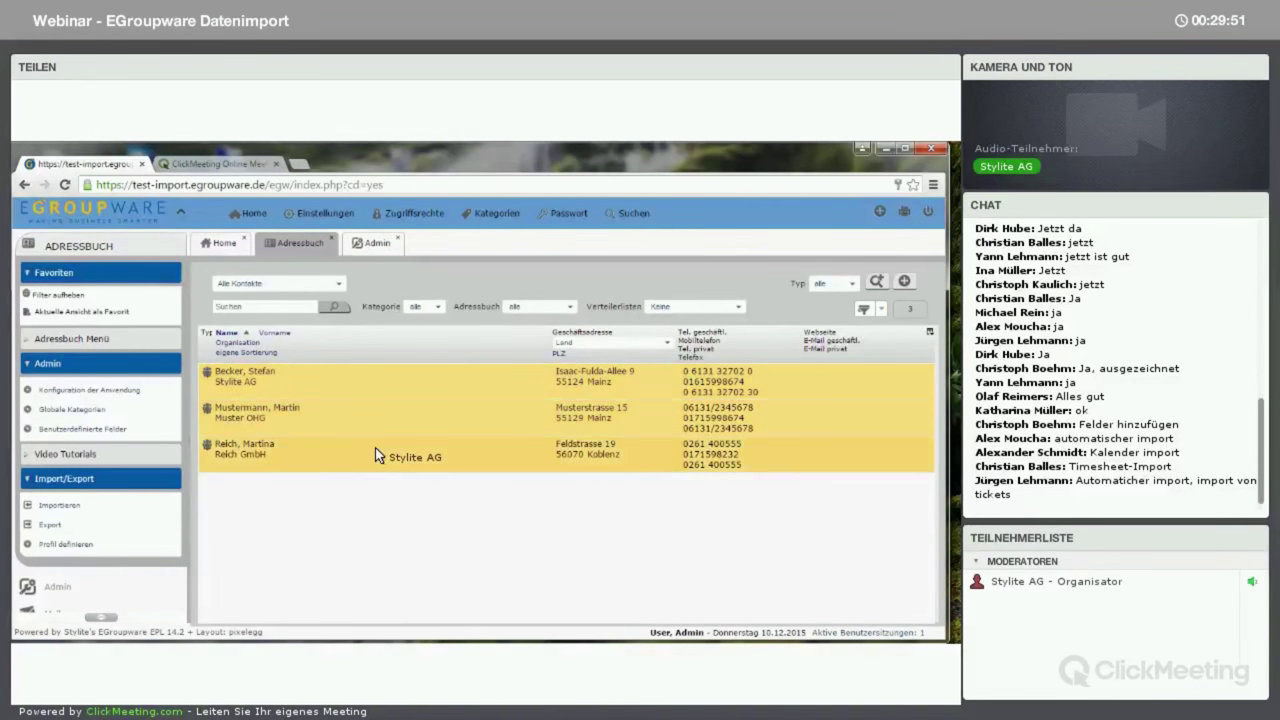
{"action": "key", "text": "Delete"}
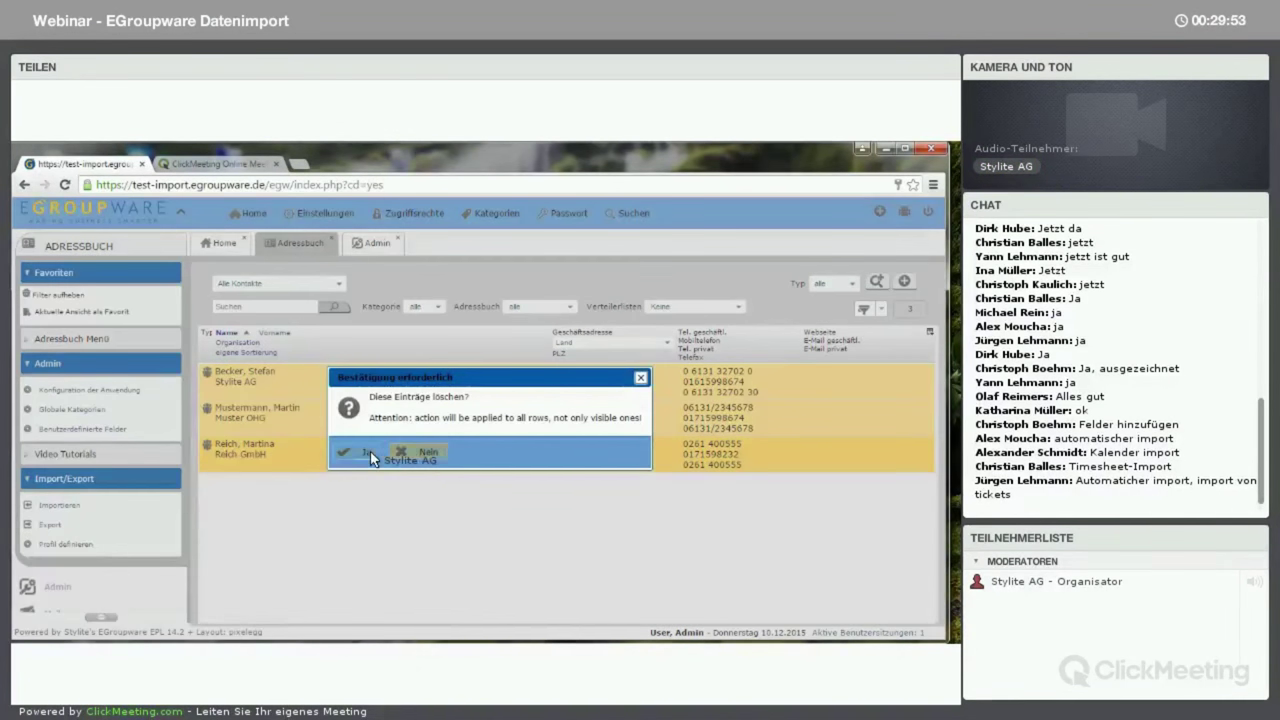
{"action": "left_click", "coordinate": [382, 450]}
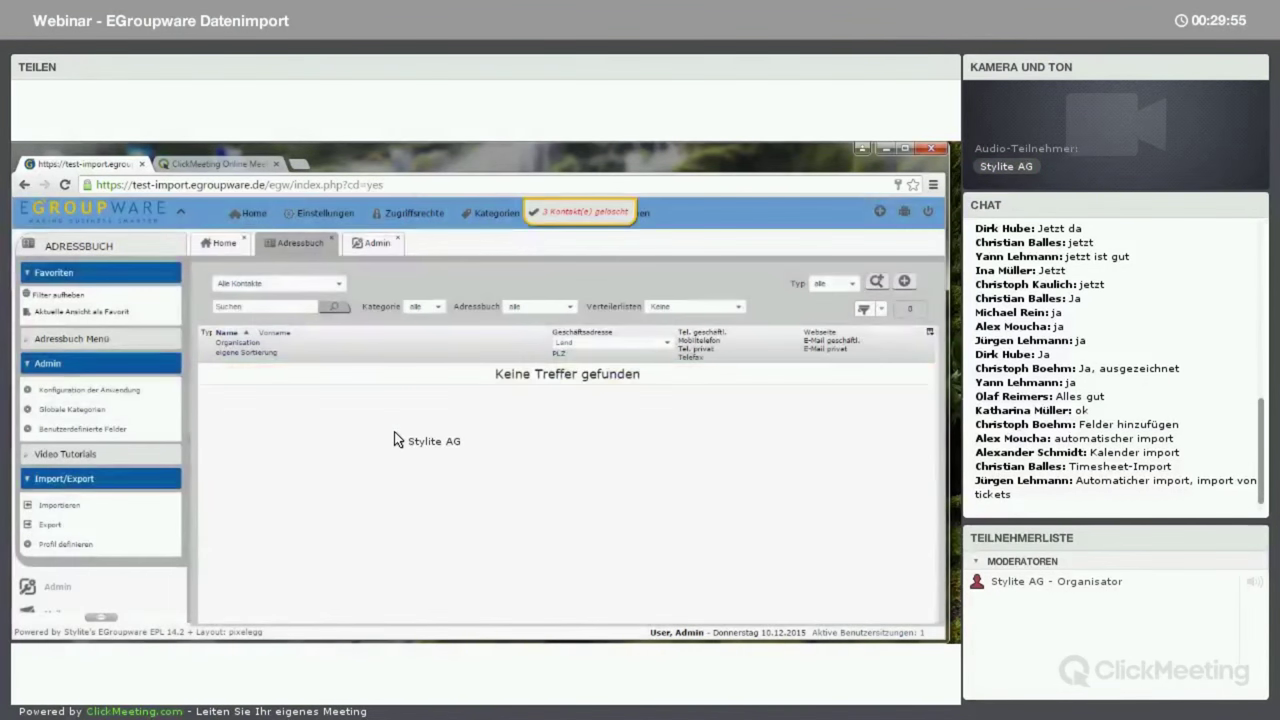
- Open a new address book import with the Webinar Import Adressen definition and choose Adressen-Import.csv from the Desktop as the import file
{"action": "left_click", "coordinate": [58, 505]}
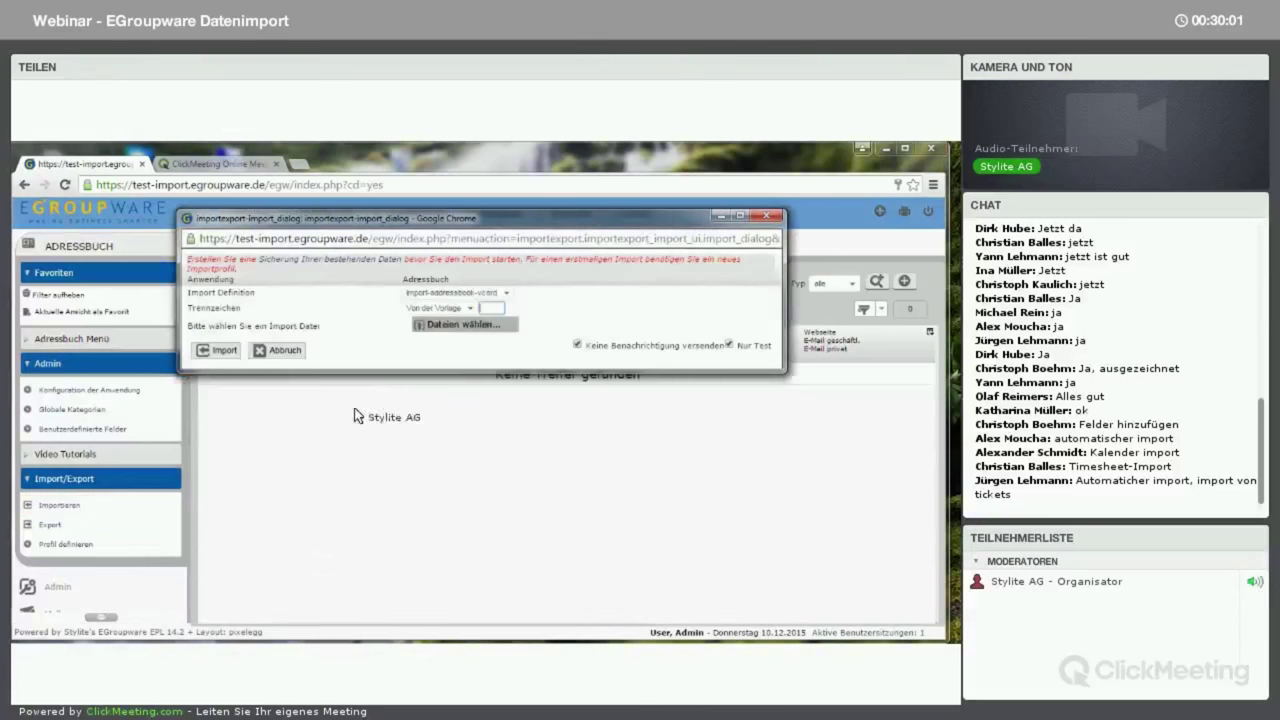
{"action": "left_click", "coordinate": [456, 292]}
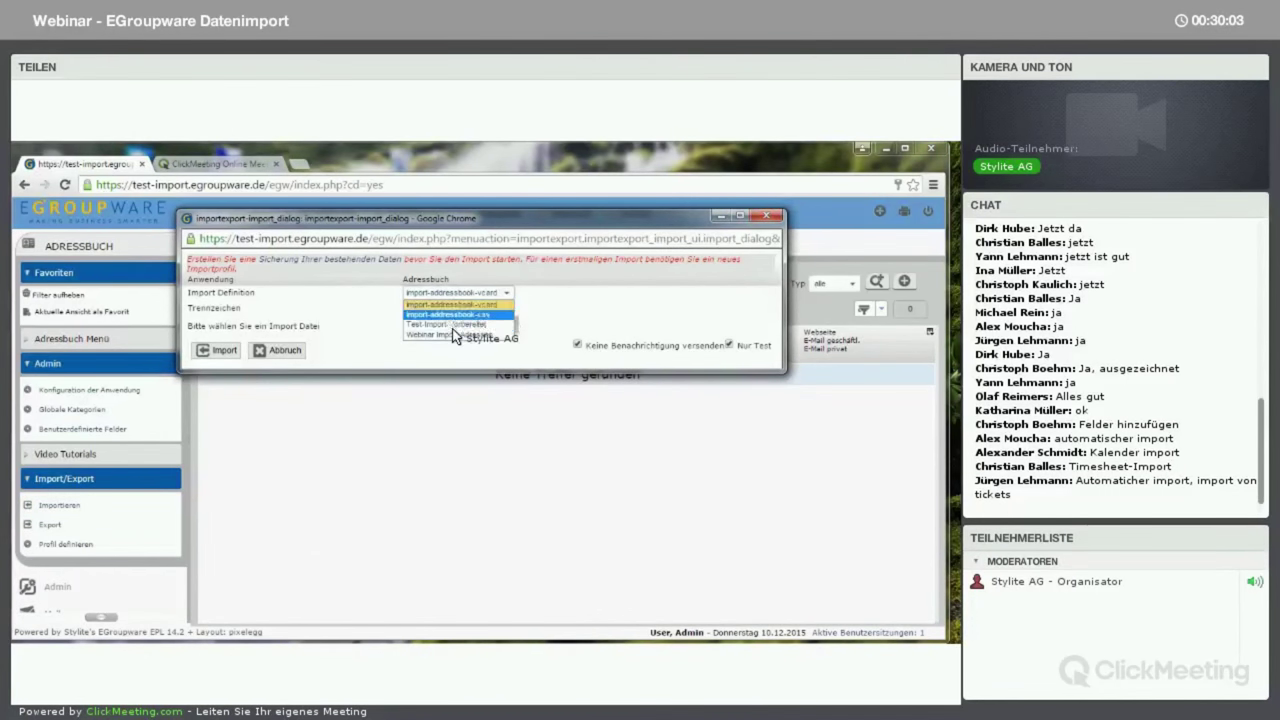
{"action": "left_click", "coordinate": [452, 335]}
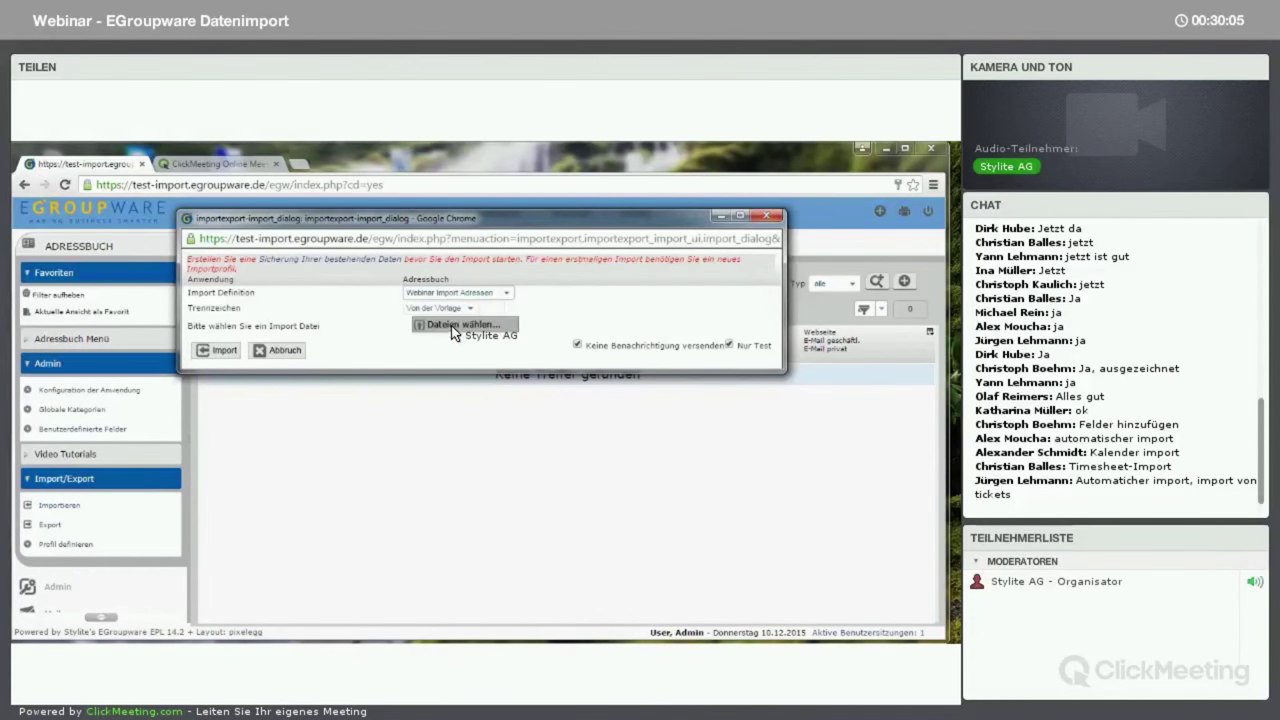
{"action": "left_click", "coordinate": [457, 325]}
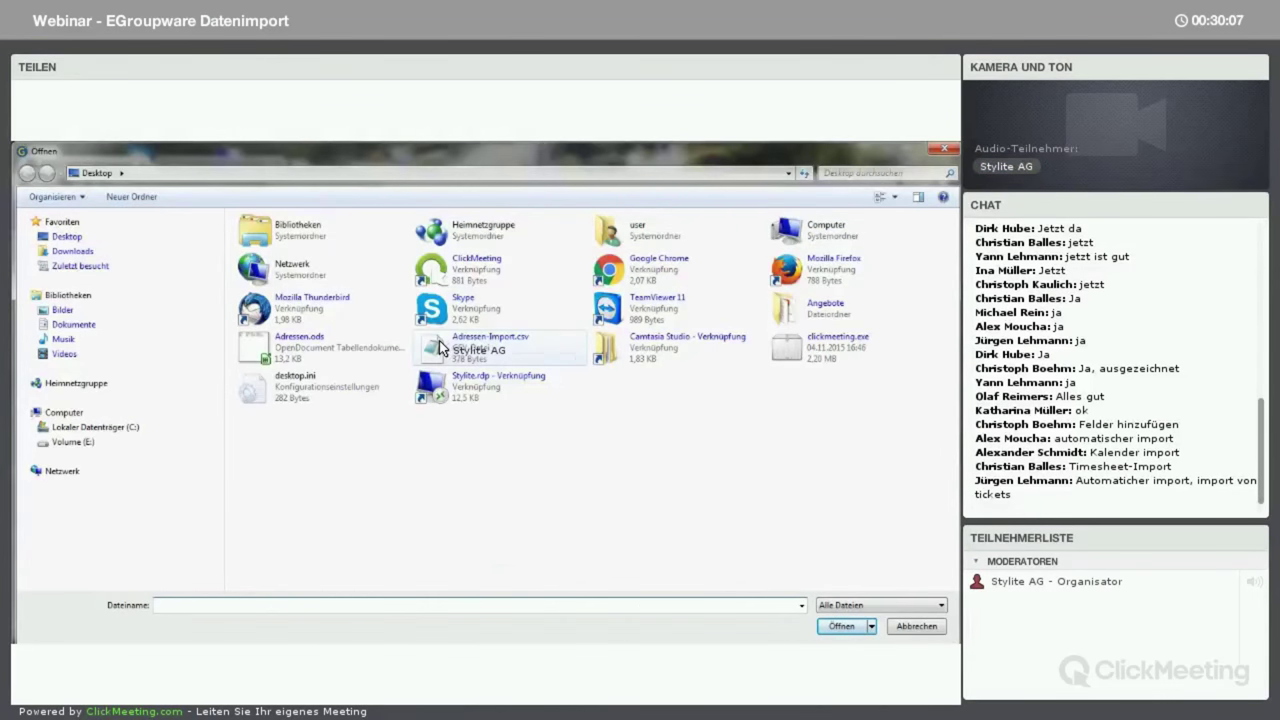
{"action": "left_click", "coordinate": [445, 350]}
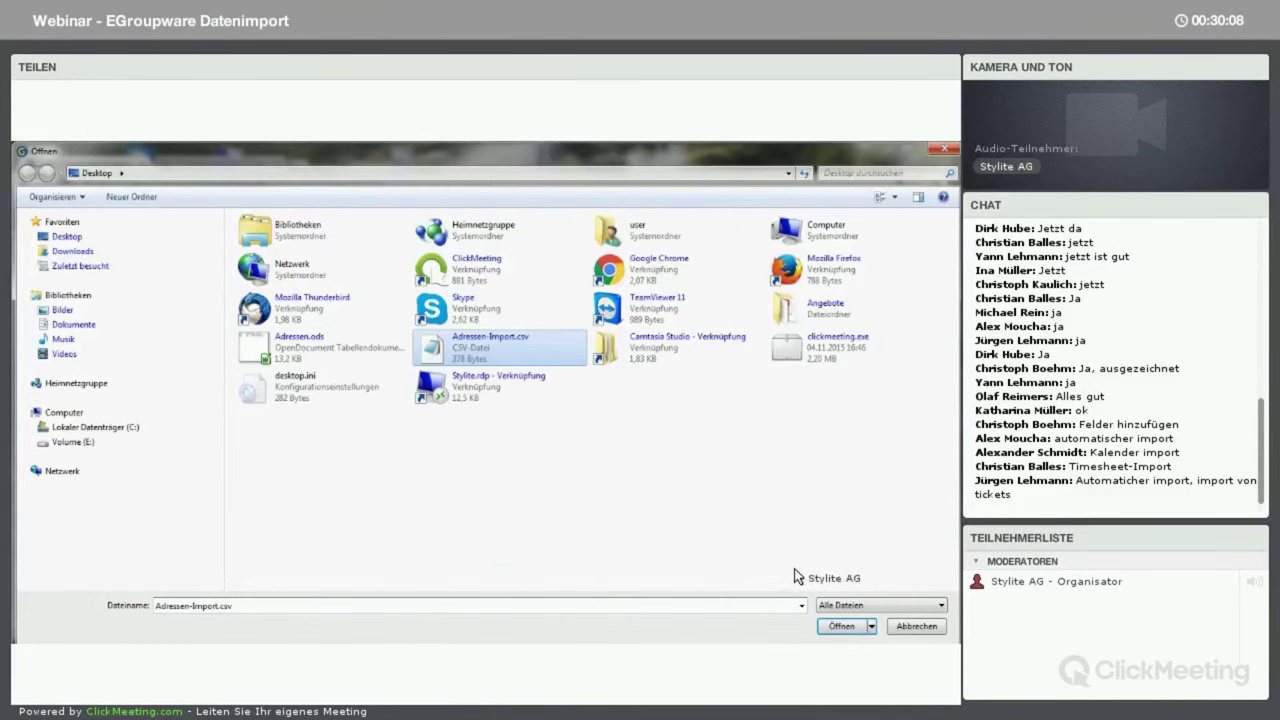
{"action": "left_click", "coordinate": [840, 628]}
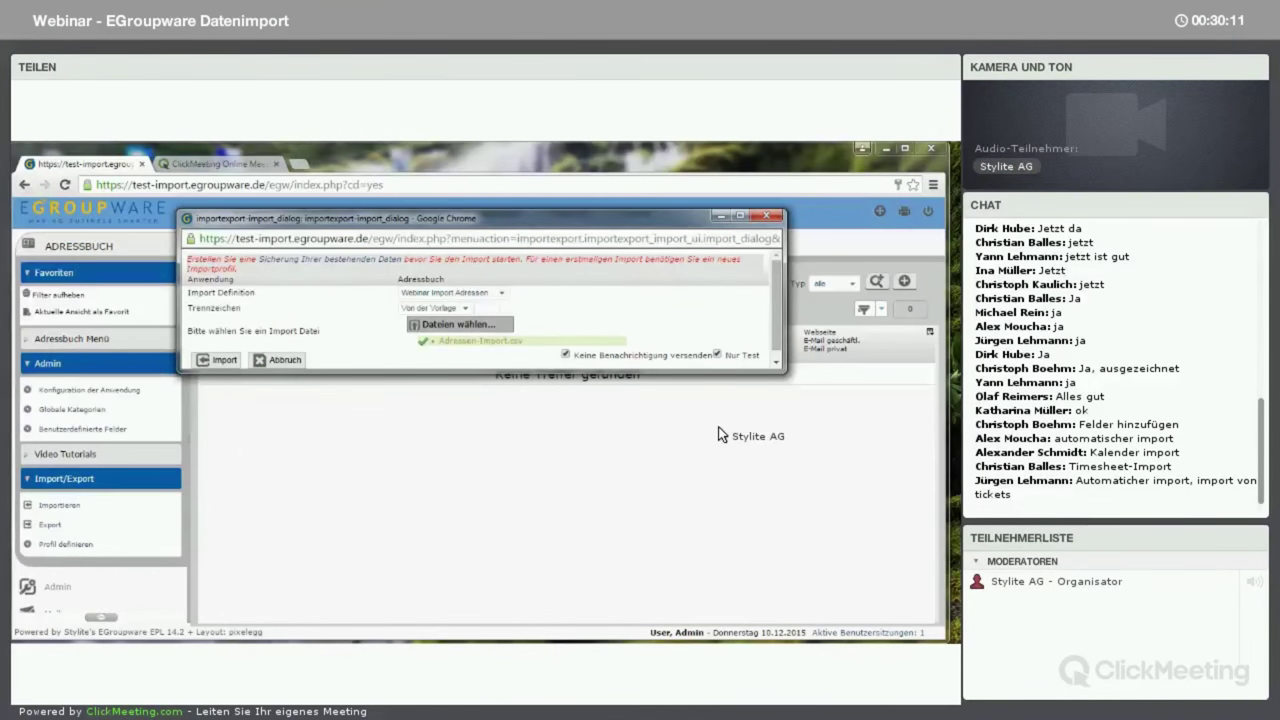
- Run the import as Nur Test, check the Kundennummer values in the CSV preview, and close the preview
{"action": "left_click", "coordinate": [220, 360]}
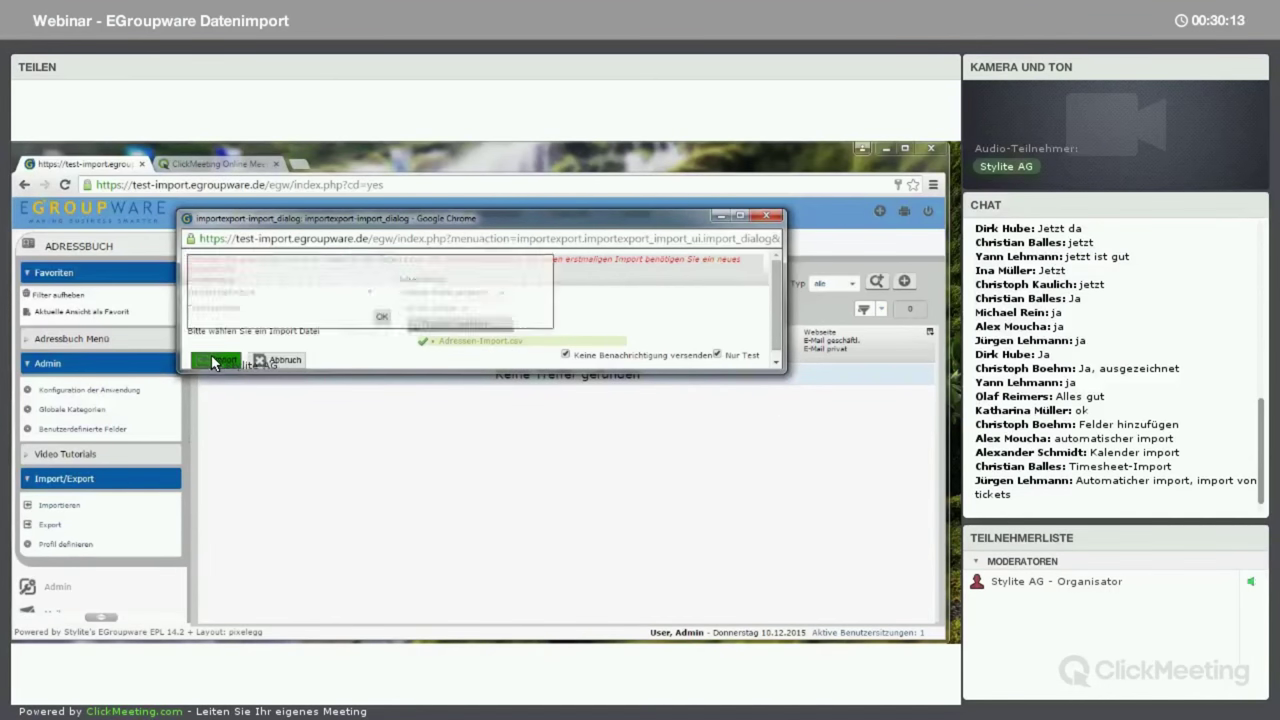
{"action": "left_click_drag", "start_coordinate": [610, 368], "coordinate": [662, 366]}
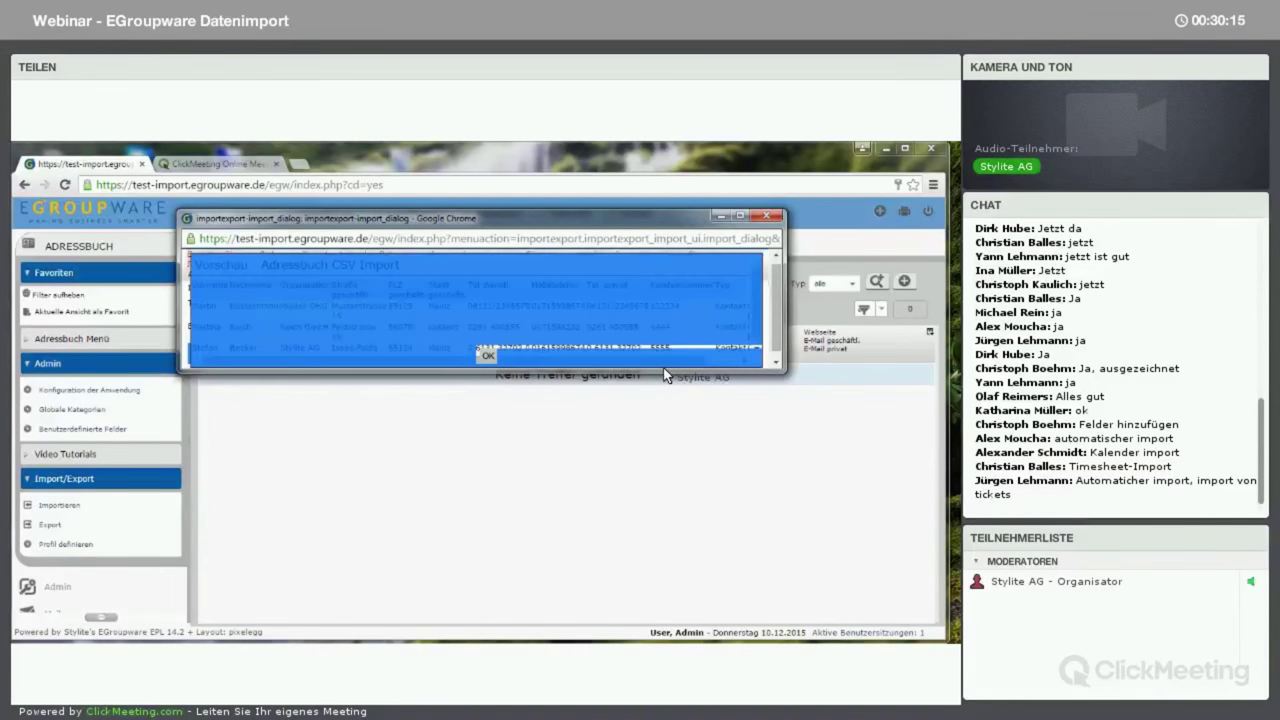
{"action": "left_click", "coordinate": [653, 317]}
{"action": "left_click_drag", "start_coordinate": [652, 297], "coordinate": [681, 298]}
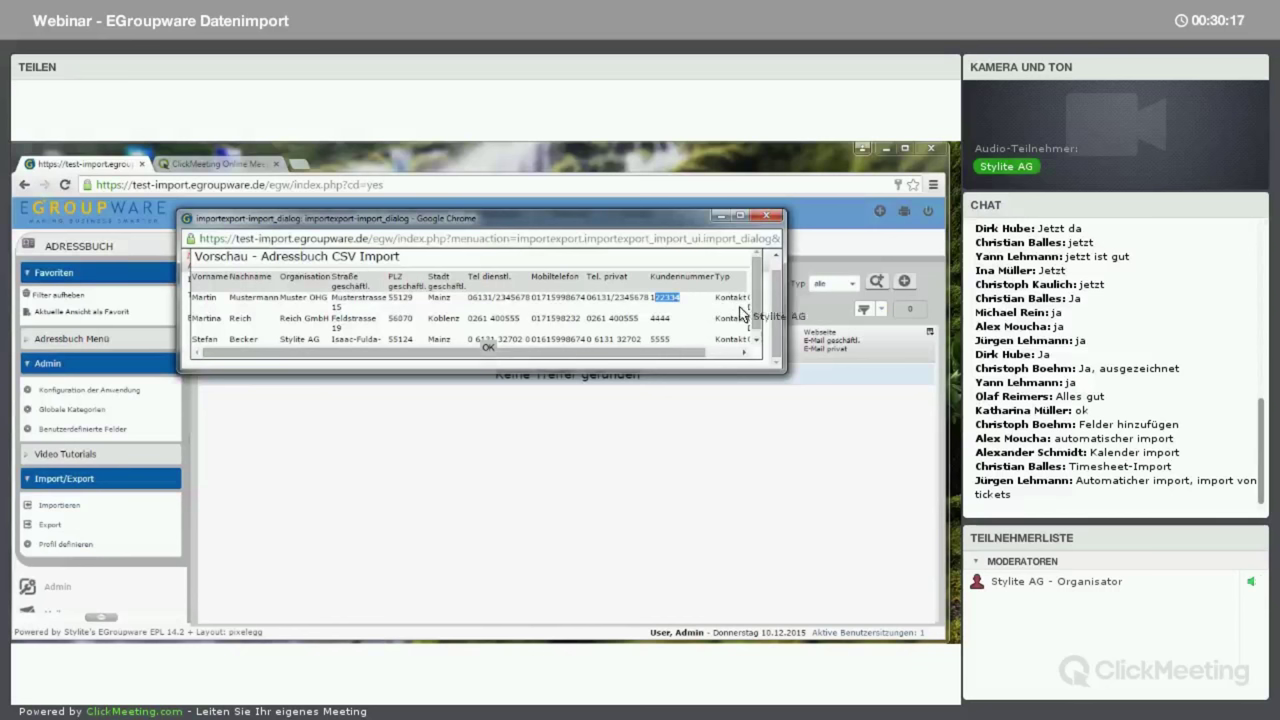
{"action": "left_click", "coordinate": [487, 352]}
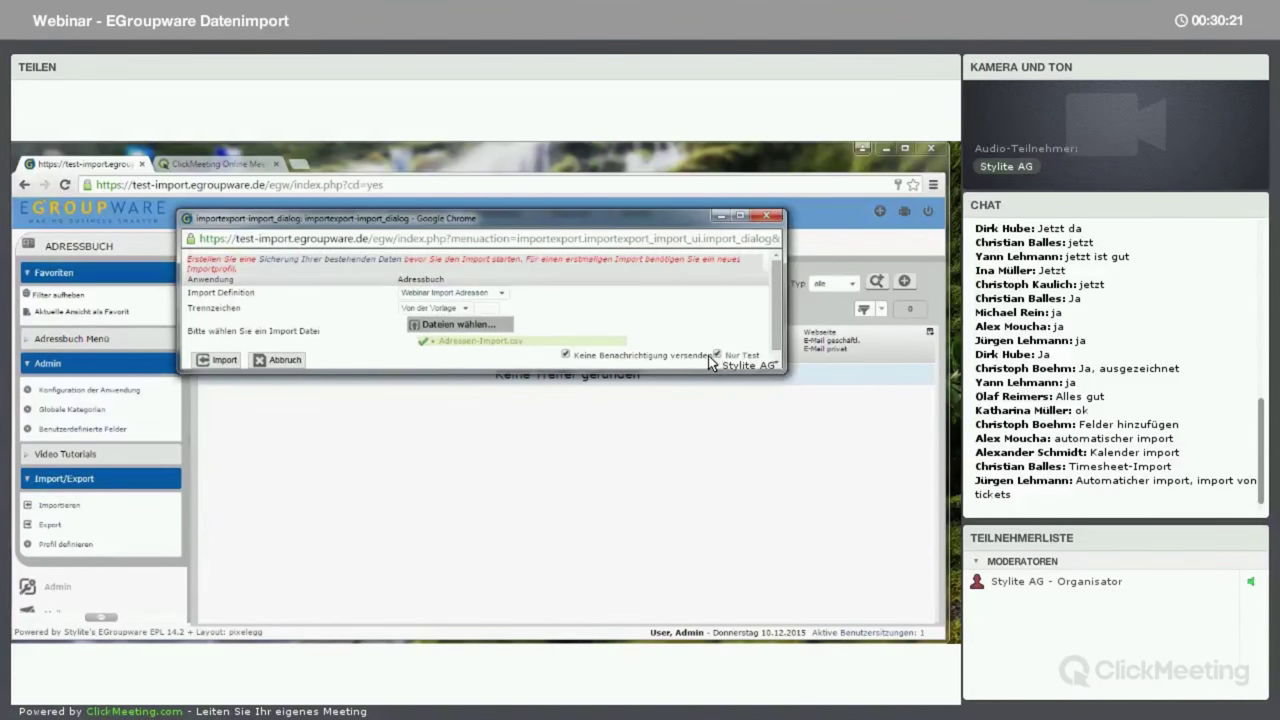
- Turn off Nur Test, run the actual import of Adressen-Import.csv, and close the import dialog
{"action": "scroll", "coordinate": [700, 342], "scroll_direction": "up", "scroll_amount": 1}
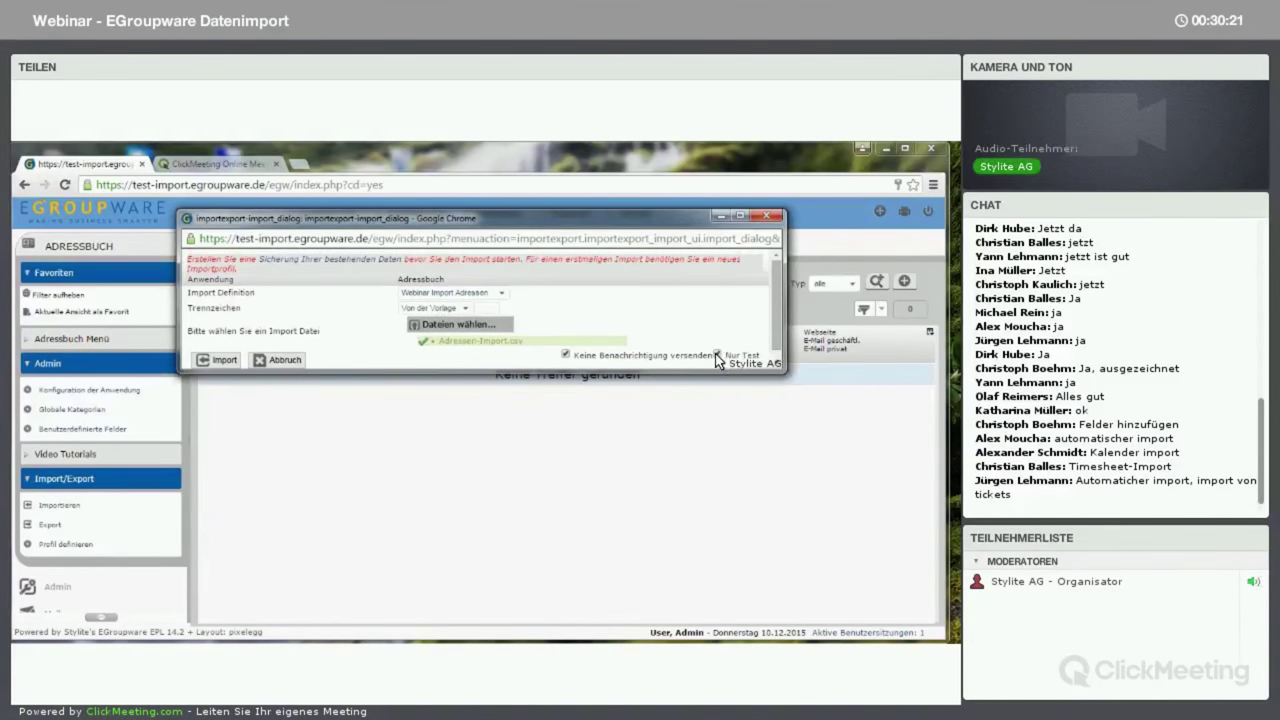
{"action": "left_click", "coordinate": [213, 359]}
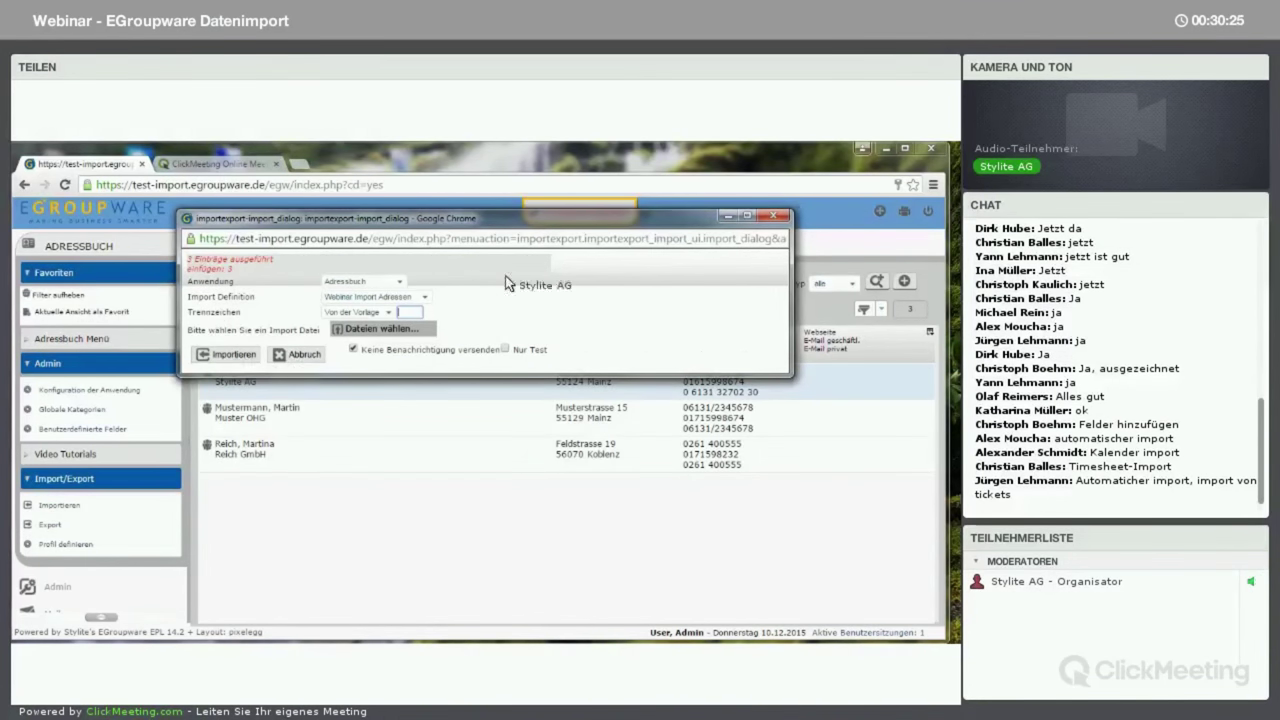
{"action": "left_click", "coordinate": [773, 216]}
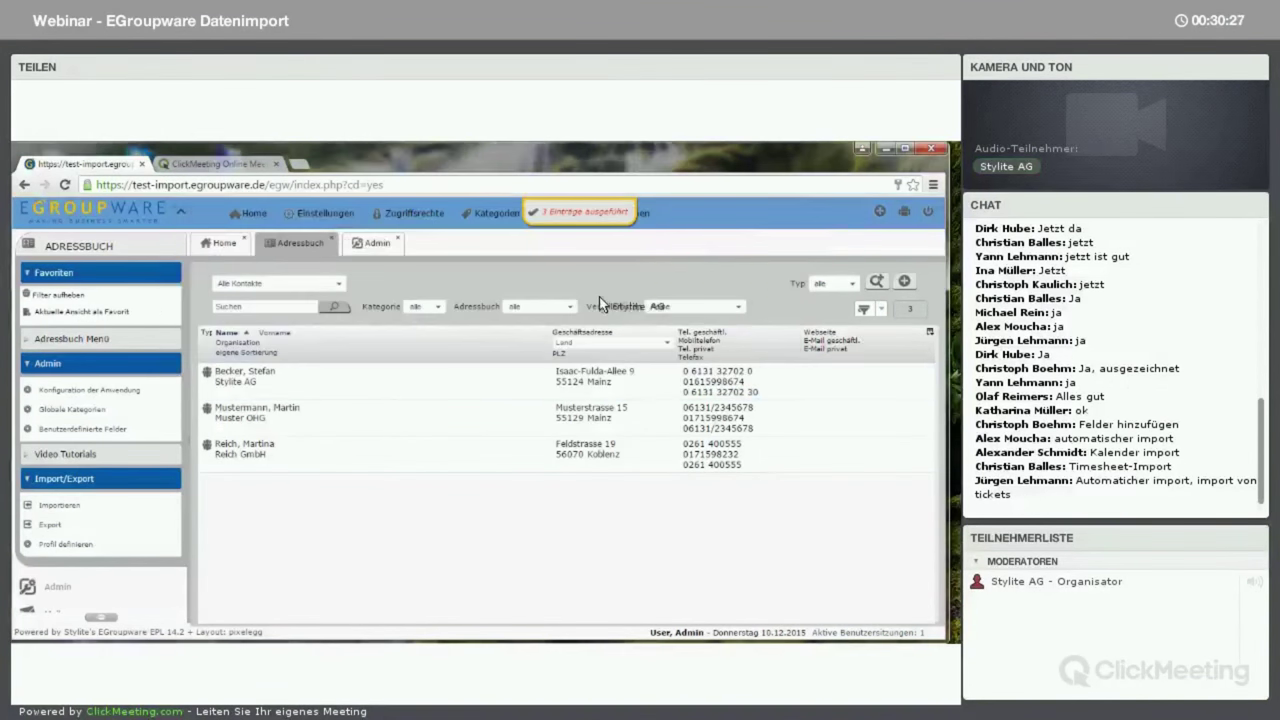
- Open the Stylite AG contact for editing, replace its Kundennummer in the Extra fields with a different customer number, and save the contact
{"action": "right_click", "coordinate": [250, 385]}
{"action": "left_click", "coordinate": [272, 236]}
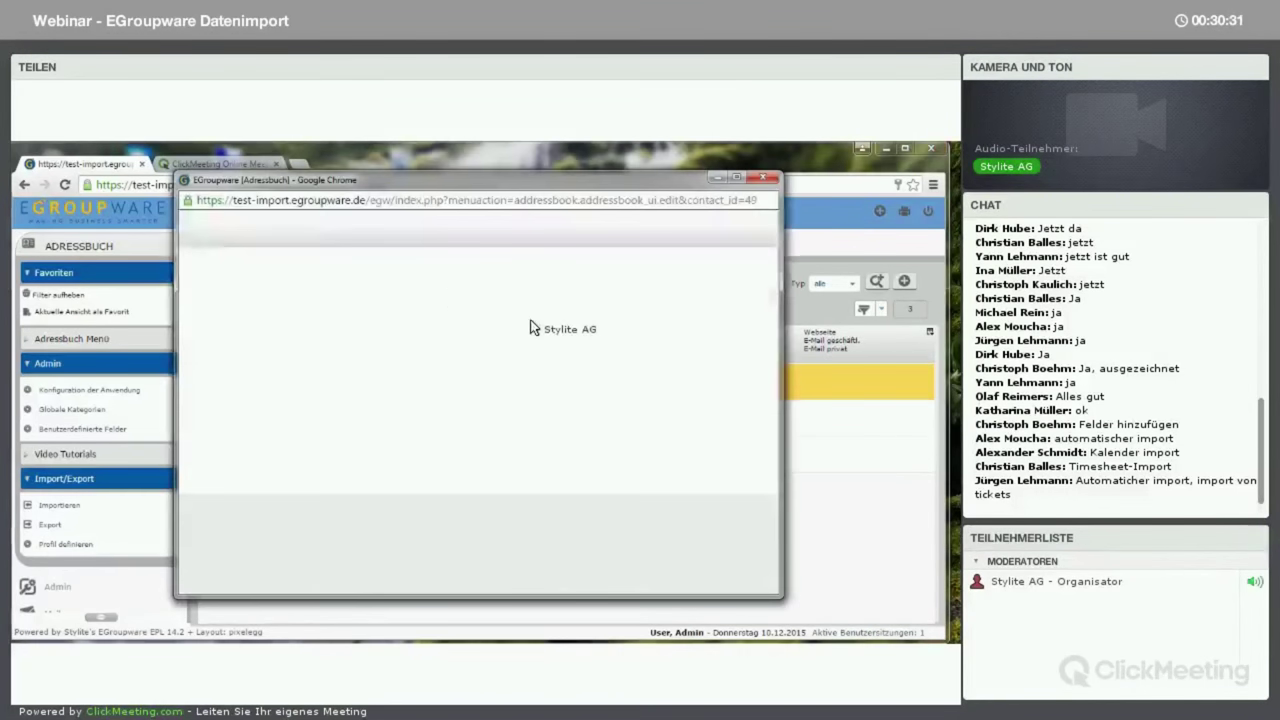
{"action": "left_click", "coordinate": [450, 333]}
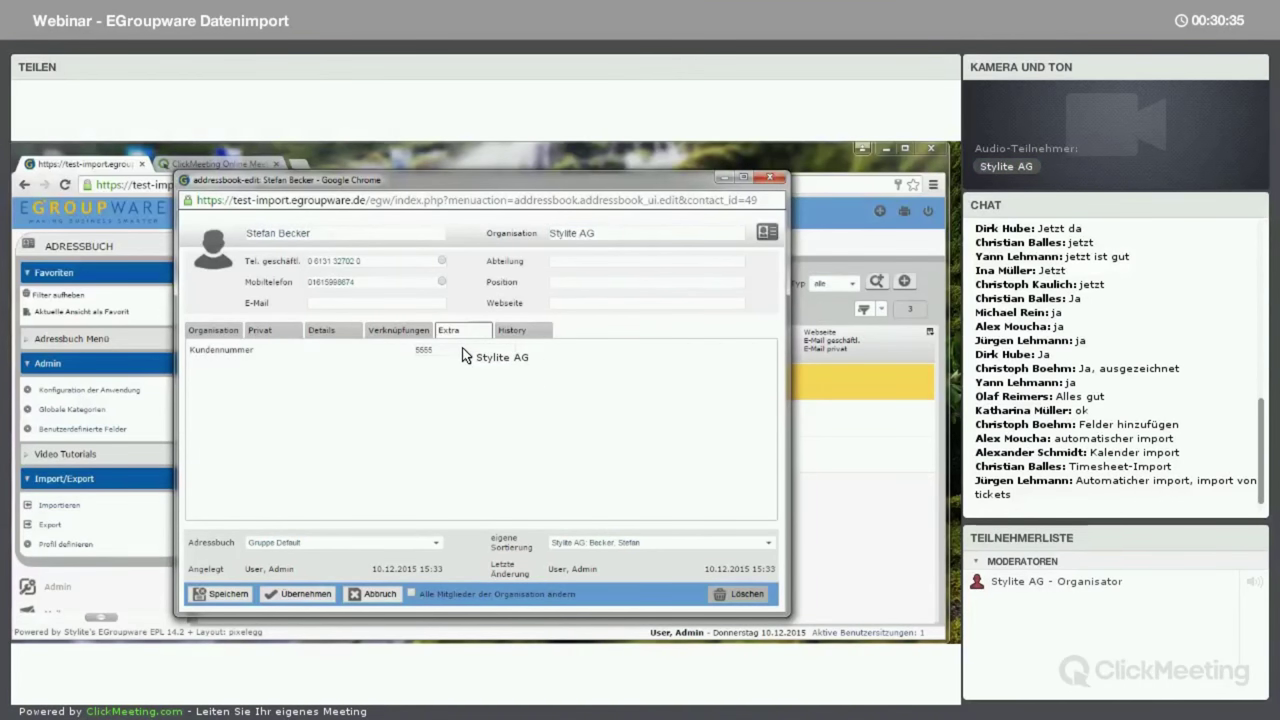
{"action": "double_click", "coordinate": [416, 351]}
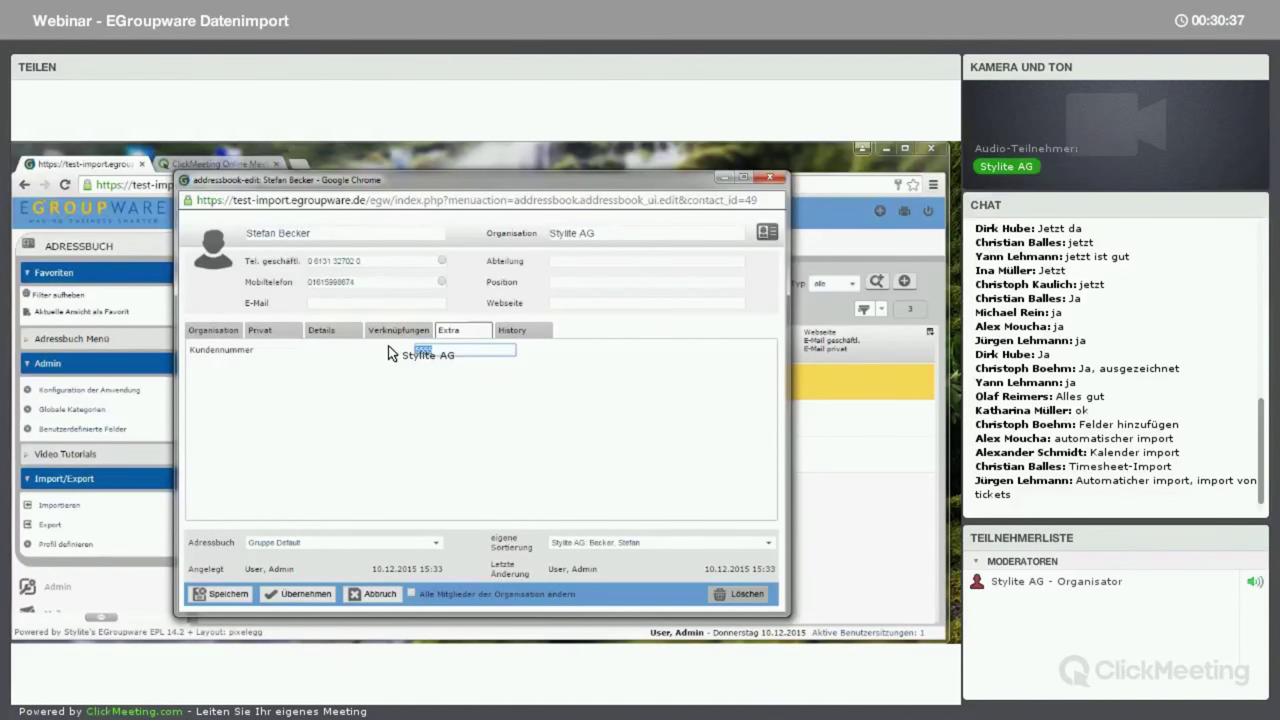
{"action": "type", "text": "11111111111111111111"}
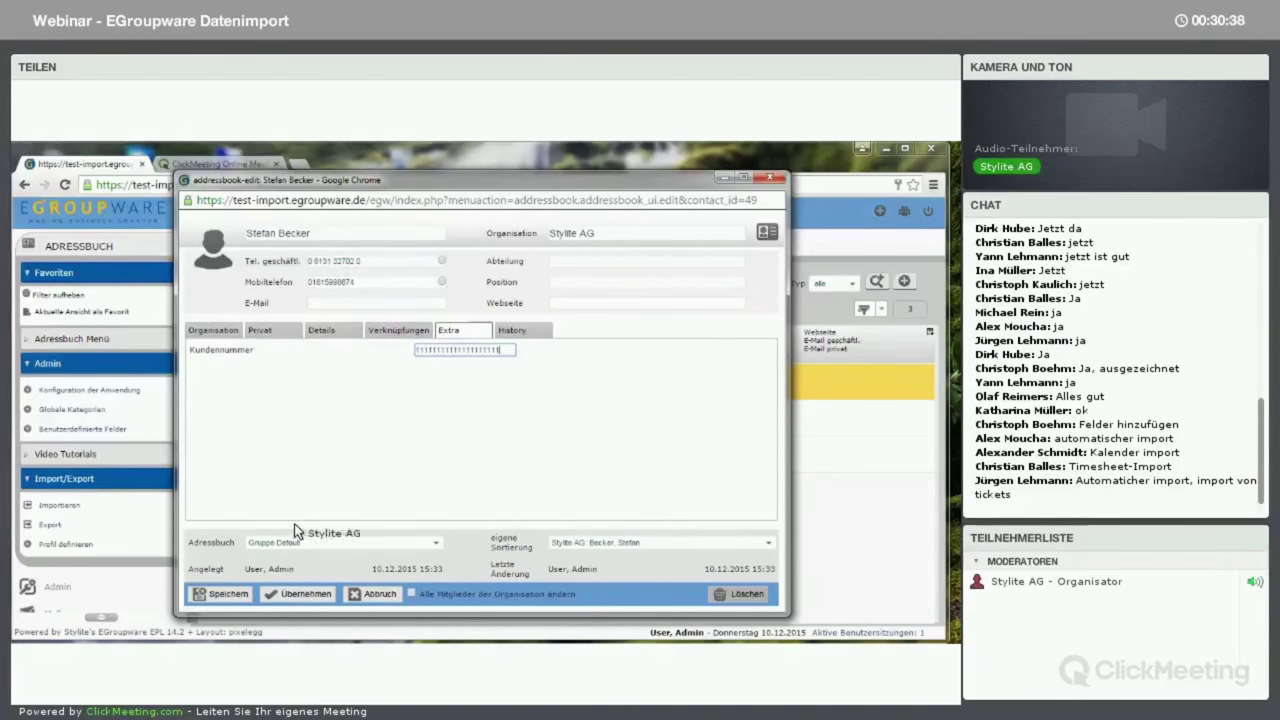
{"action": "left_click", "coordinate": [229, 594]}
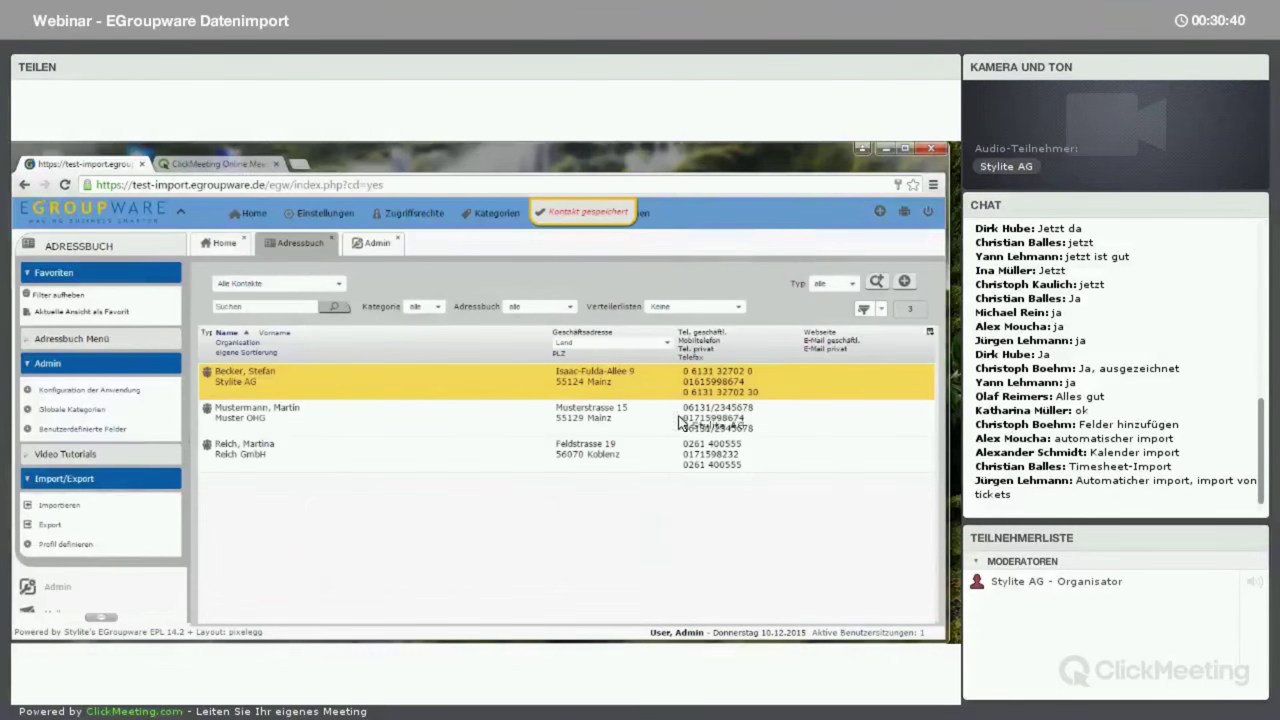
{"action": "left_click", "coordinate": [931, 340]}
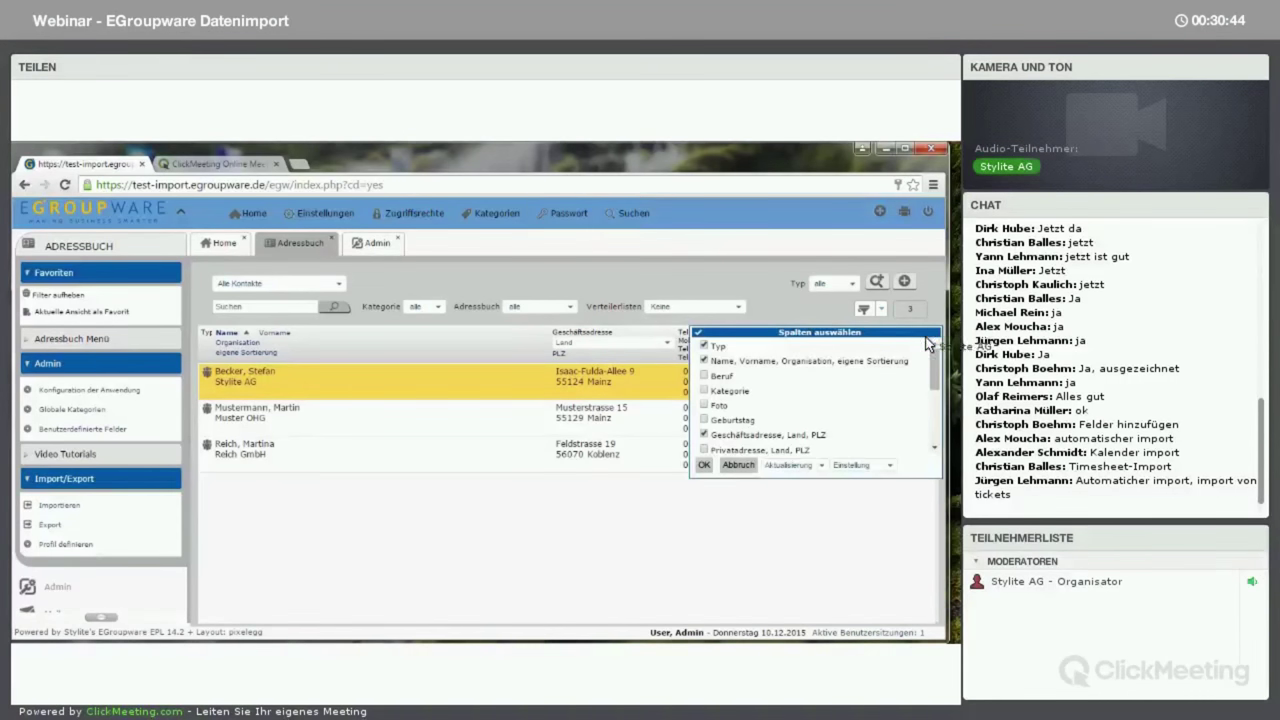
{"action": "left_click_drag", "start_coordinate": [935, 380], "coordinate": [926, 424]}
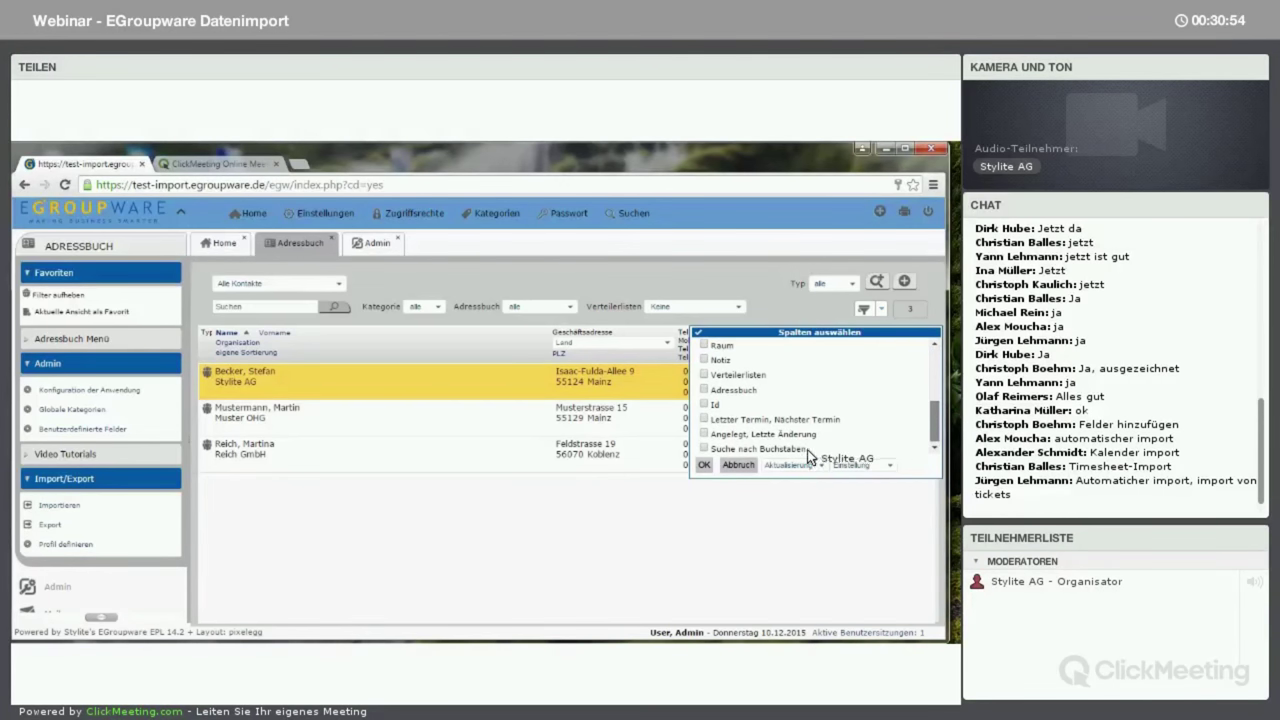
{"action": "scroll", "coordinate": [820, 444], "scroll_direction": "up", "scroll_amount": 2}
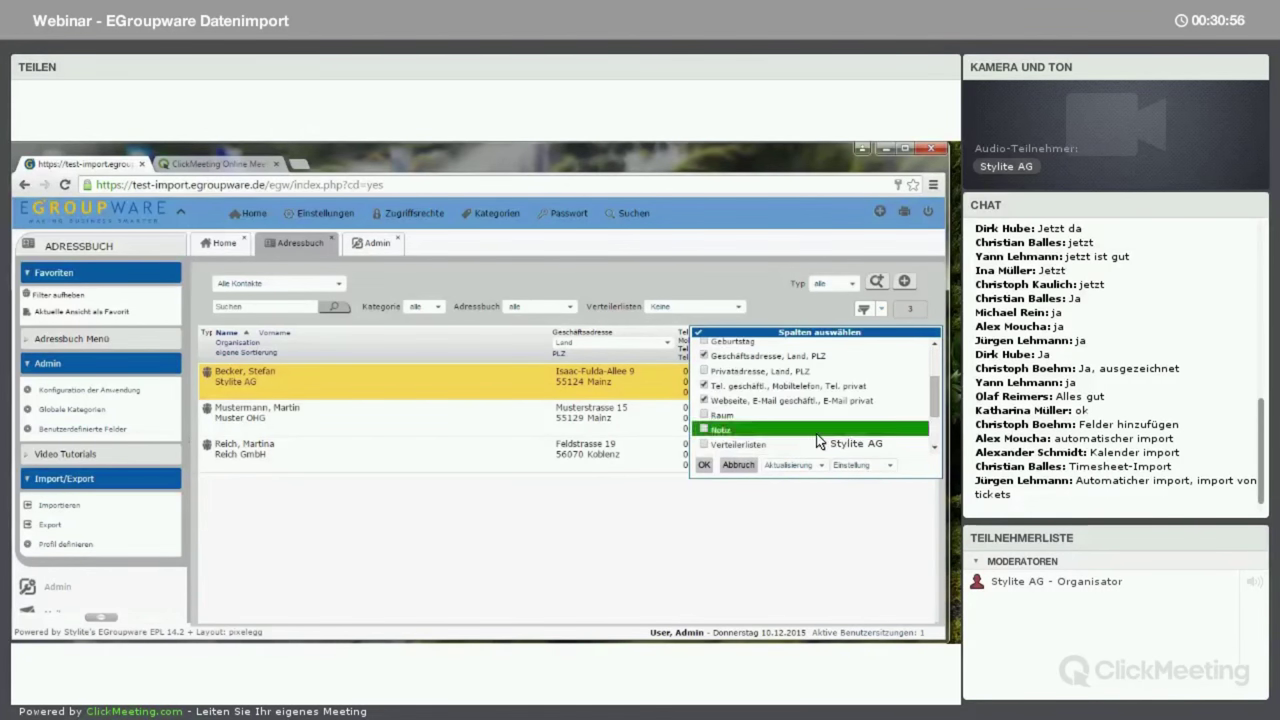
{"action": "scroll", "coordinate": [820, 441], "scroll_direction": "up", "scroll_amount": 2}
{"action": "scroll", "coordinate": [820, 440], "scroll_direction": "up", "scroll_amount": 1}
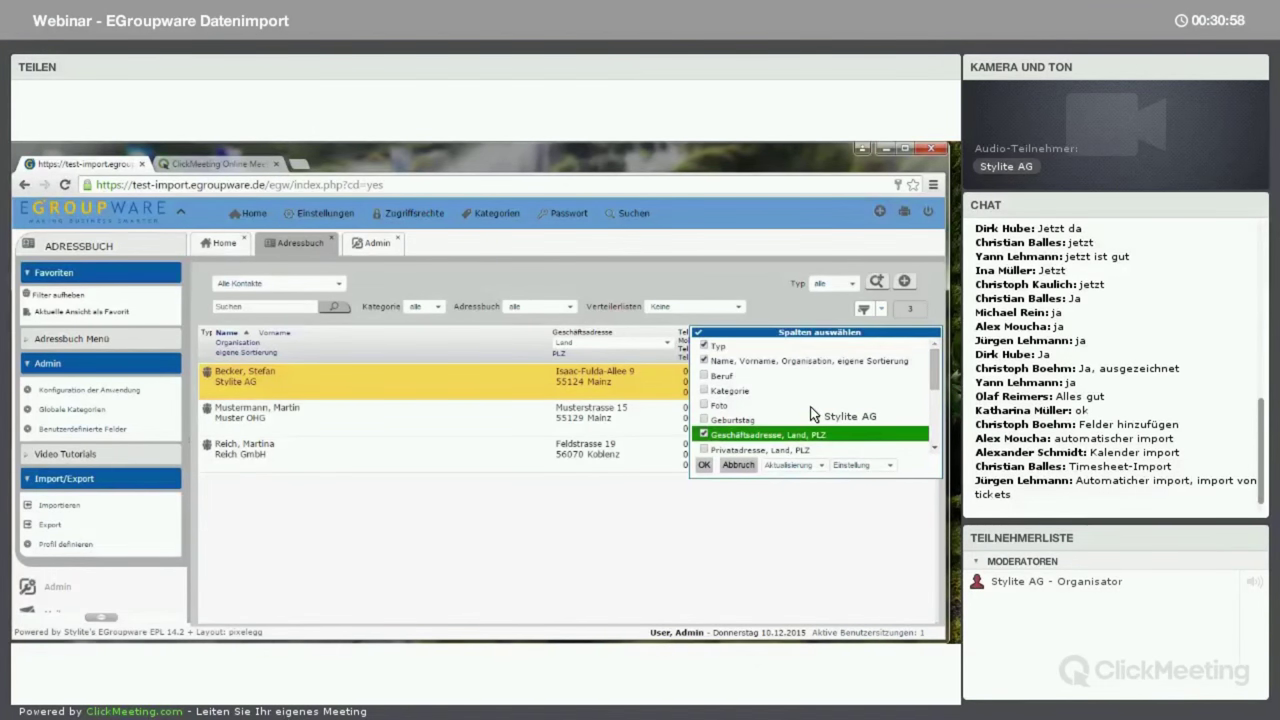
{"action": "left_click_drag", "start_coordinate": [935, 378], "coordinate": [942, 437]}
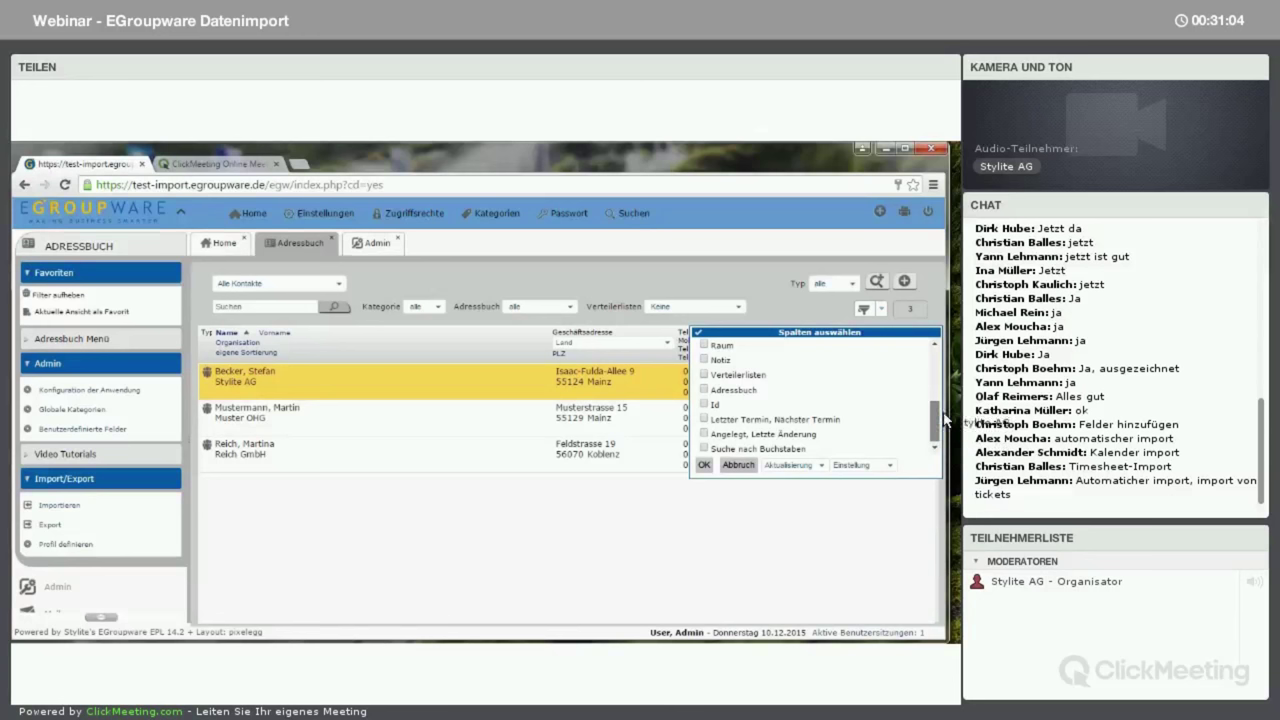
{"action": "scroll", "coordinate": [800, 430], "scroll_direction": "up", "scroll_amount": 5}
{"action": "left_click", "coordinate": [738, 465]}
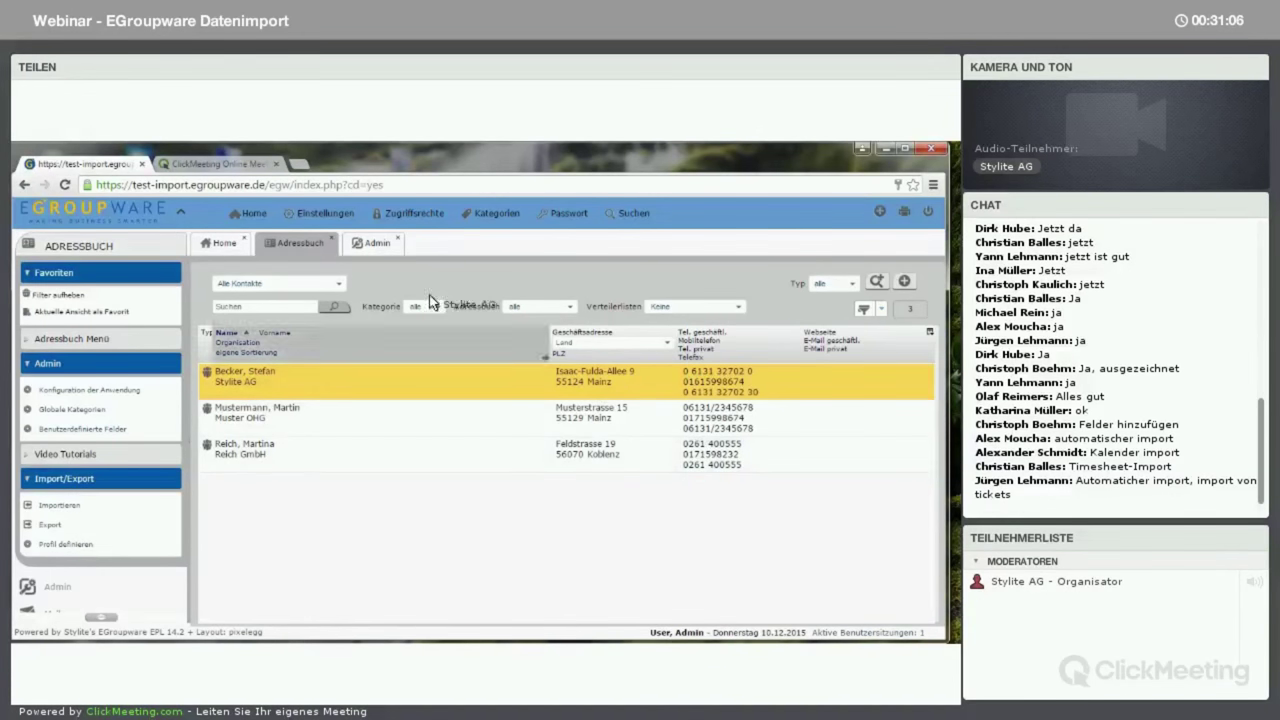
- Reload the page and enable the Benutzerdefinierte Felder column with Kundennummer in the contact list
{"action": "left_click", "coordinate": [409, 186]}
{"action": "key", "text": "Return"}
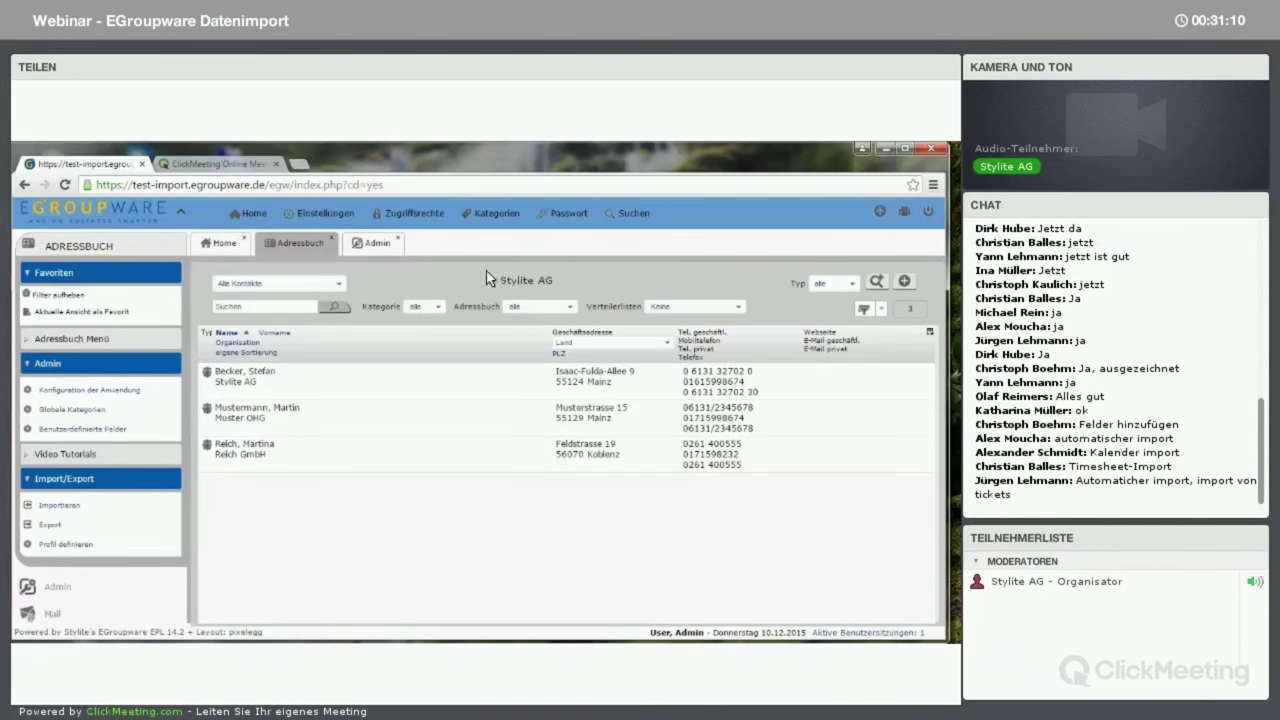
{"action": "left_click", "coordinate": [932, 340]}
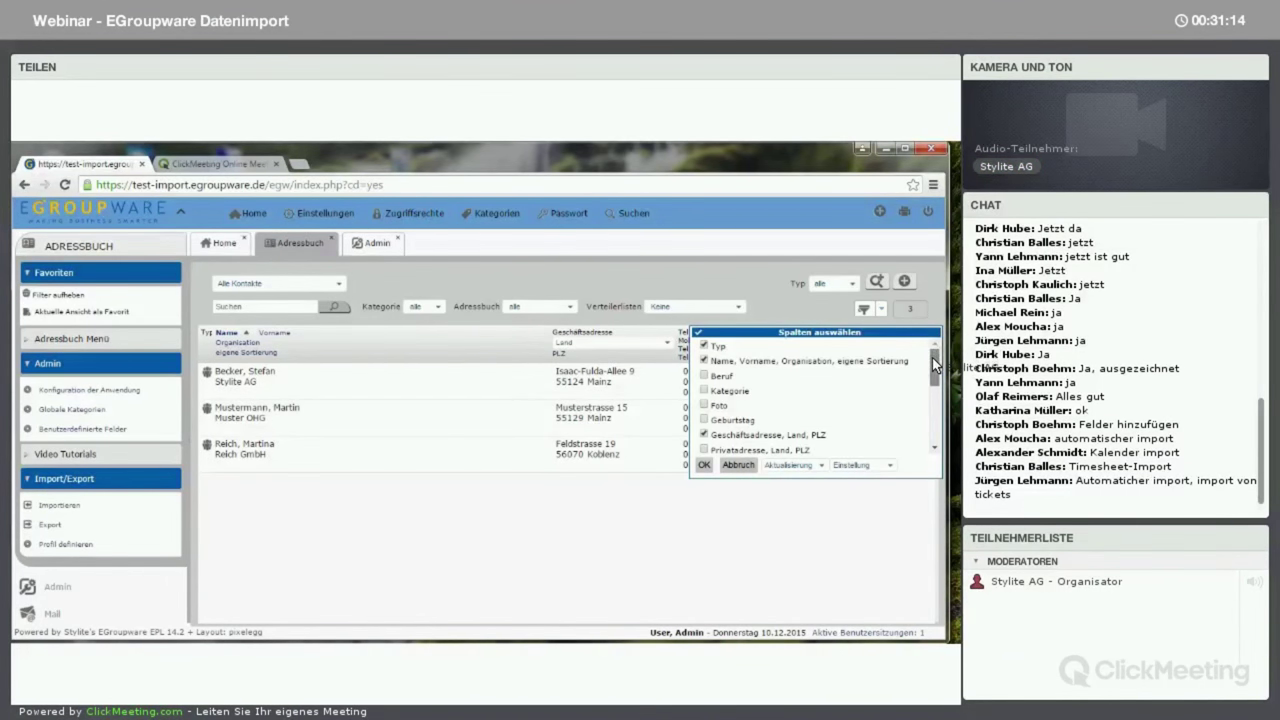
{"action": "left_click_drag", "start_coordinate": [933, 360], "coordinate": [922, 383]}
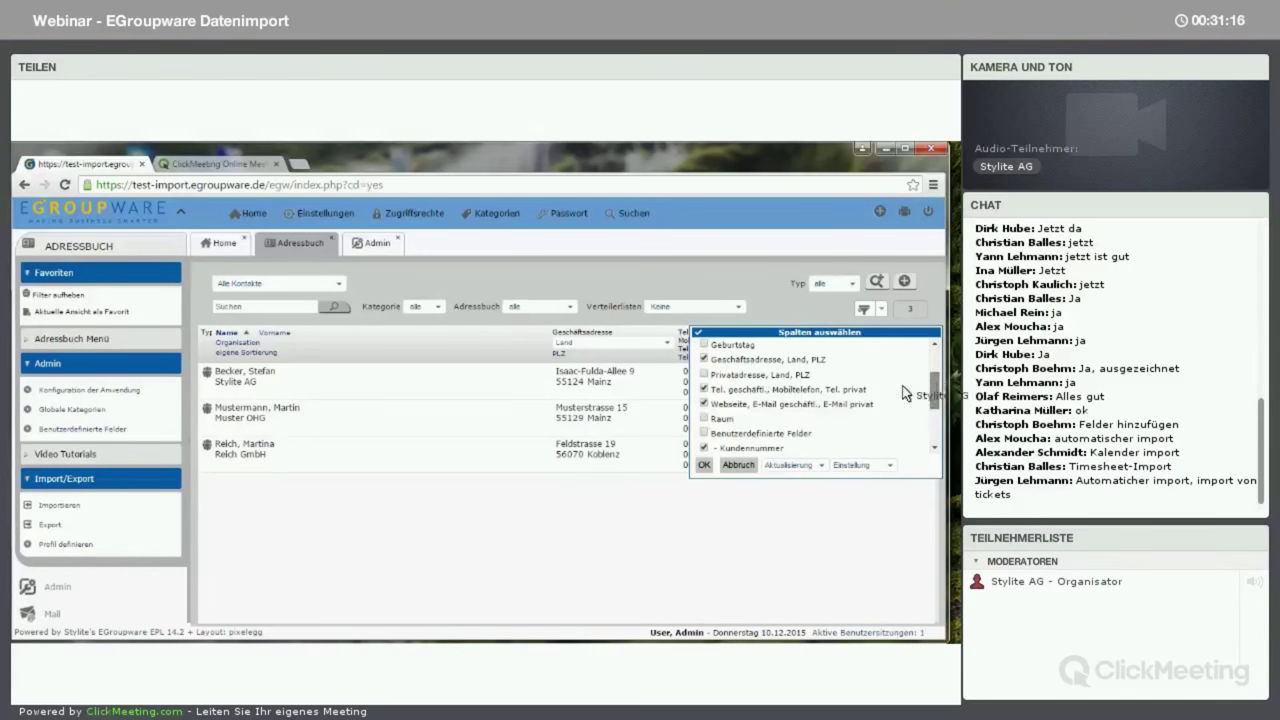
{"action": "left_click", "coordinate": [705, 433]}
{"action": "left_click", "coordinate": [703, 466]}
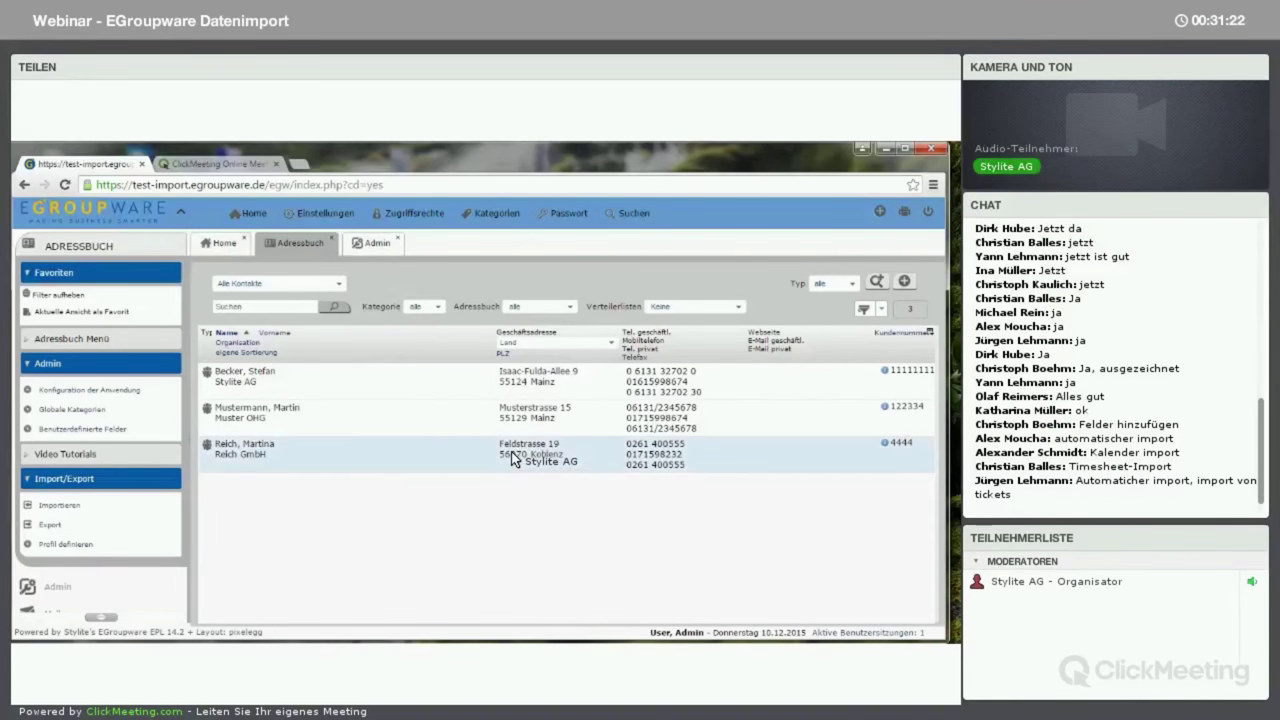
- Open the Muster OHG contact for editing and replace its Vorname and Nachname with a different first and last name
{"action": "right_click", "coordinate": [272, 416]}
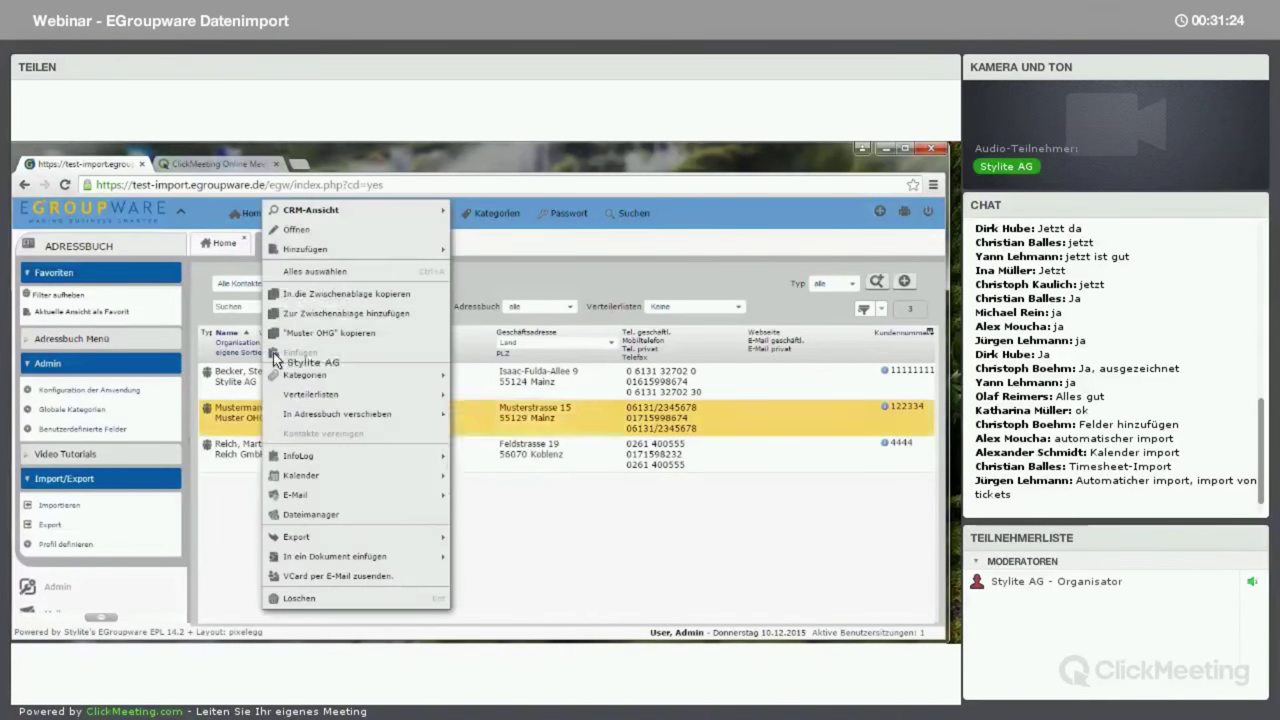
{"action": "left_click", "coordinate": [296, 229]}
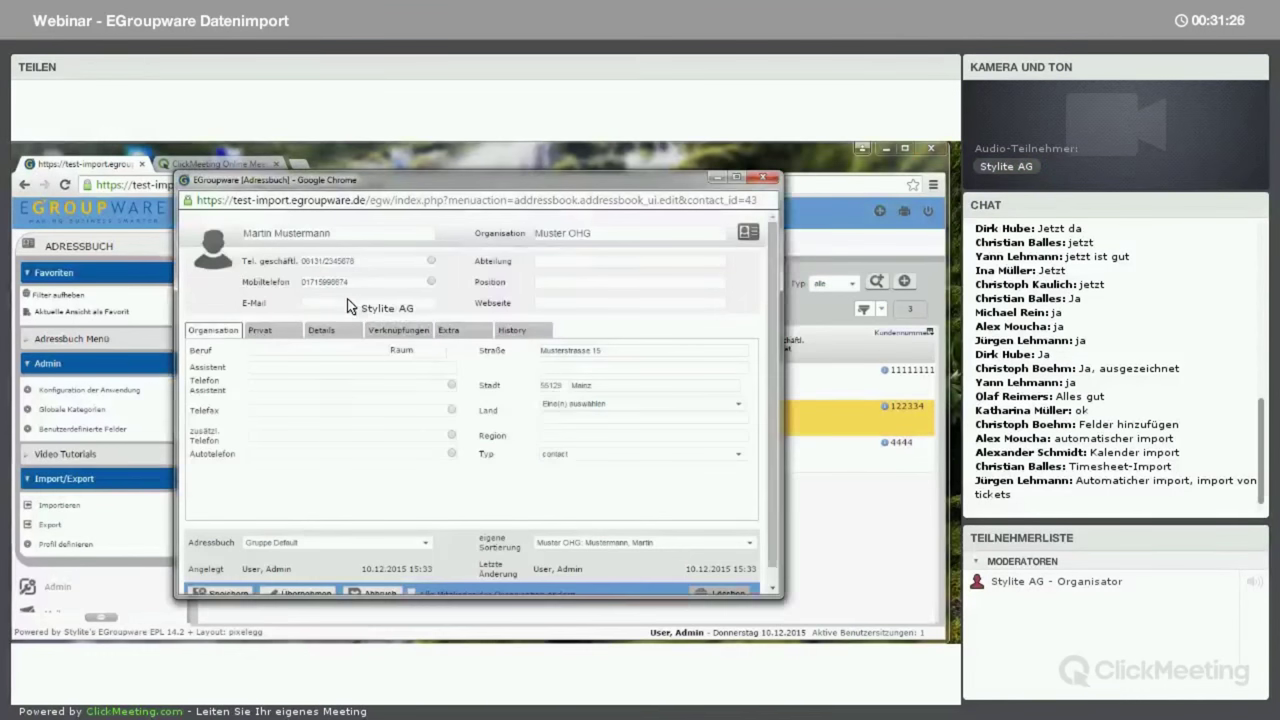
{"action": "left_click", "coordinate": [365, 236]}
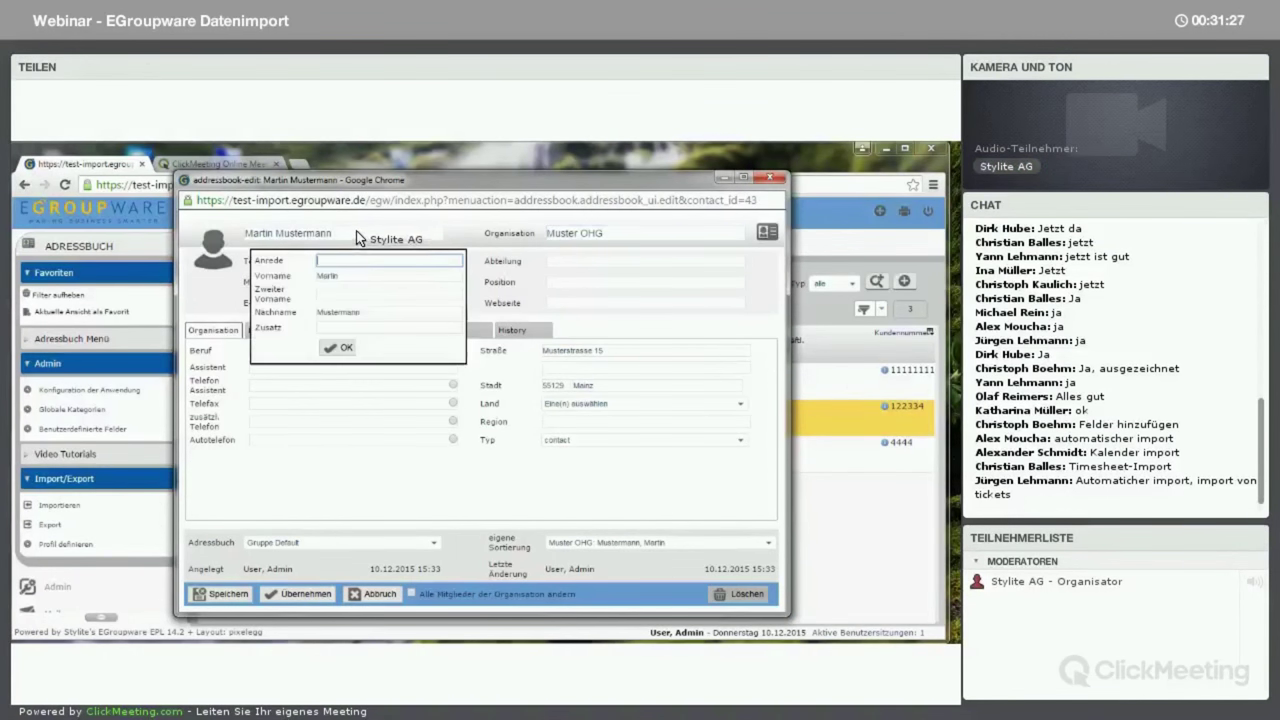
{"action": "left_click", "coordinate": [395, 313]}
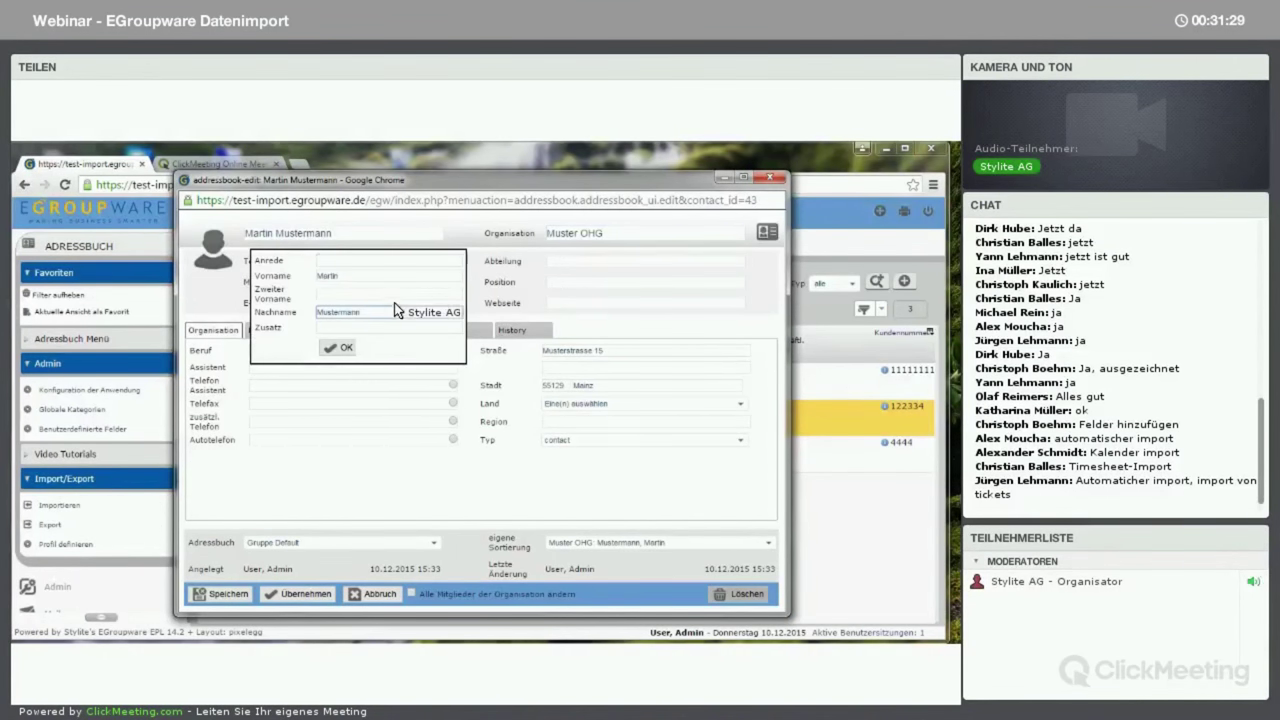
{"action": "left_click", "coordinate": [256, 279]}
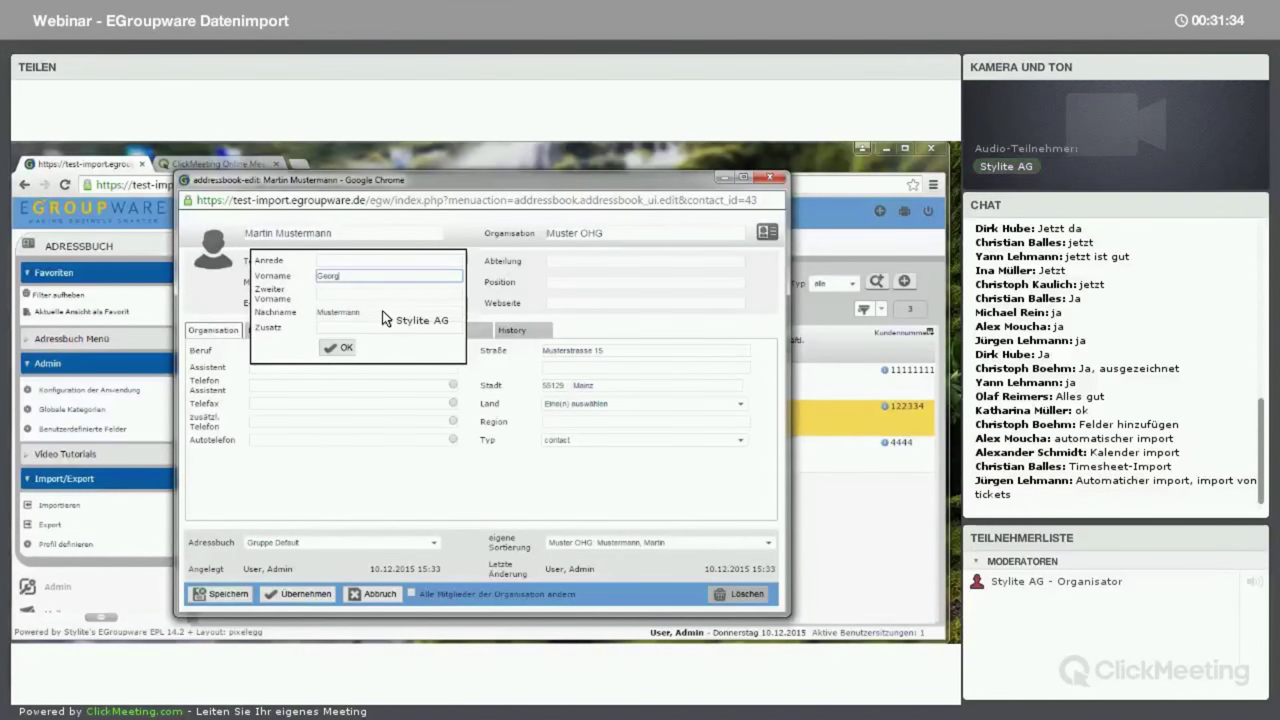
{"action": "left_click", "coordinate": [272, 316]}
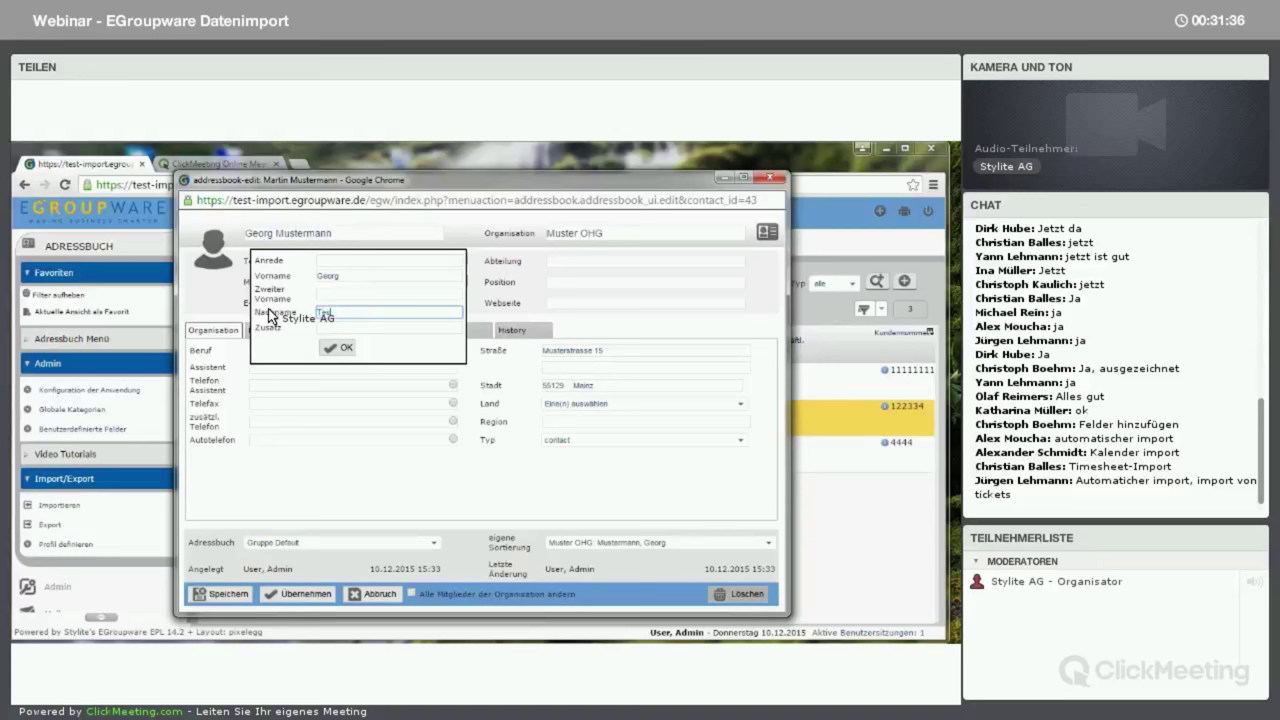
{"action": "left_click", "coordinate": [339, 347]}
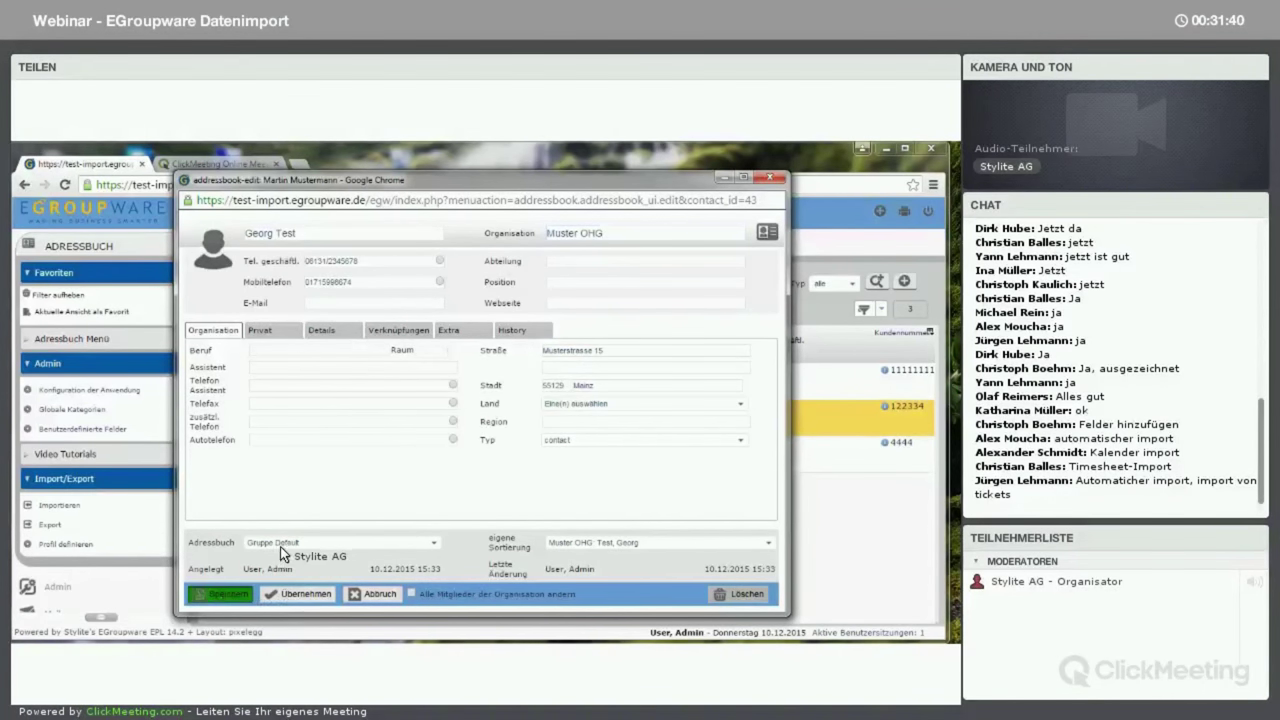
- Save the edited Muster OHG contact and delete the Reich GmbH contact from the address book
{"action": "left_click", "coordinate": [222, 594]}
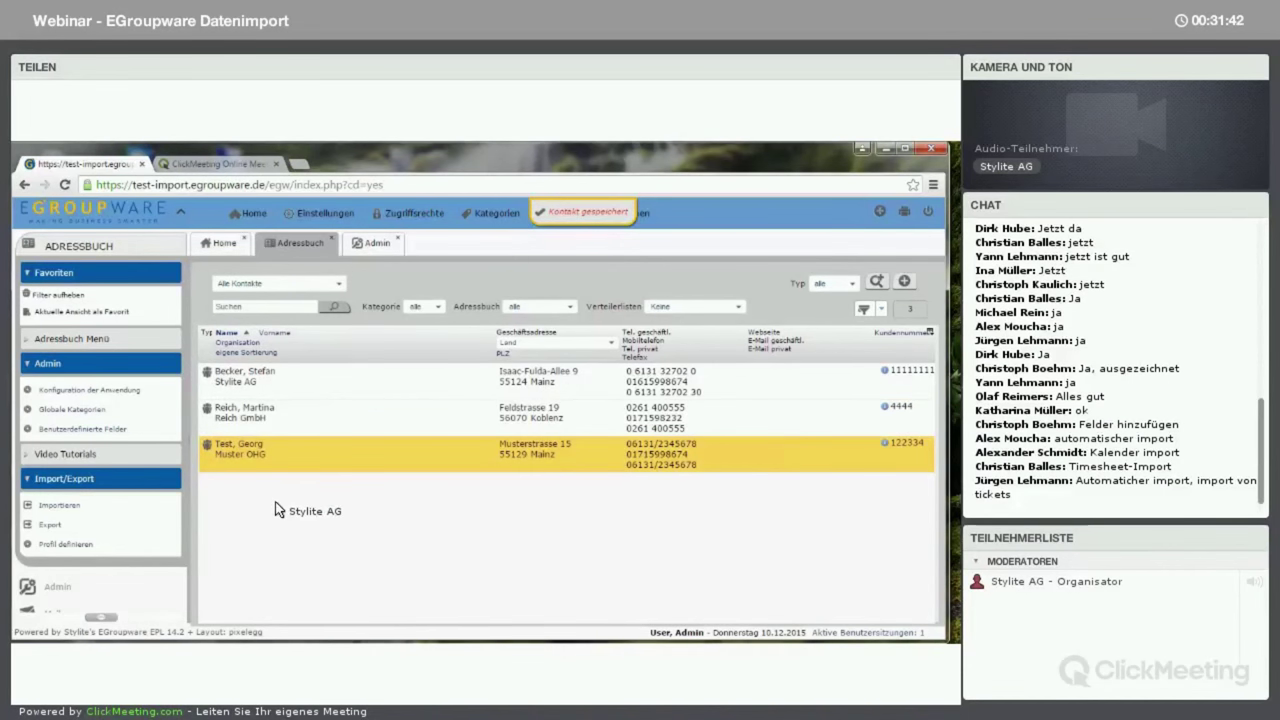
{"action": "right_click", "coordinate": [269, 418]}
{"action": "left_click", "coordinate": [300, 596]}
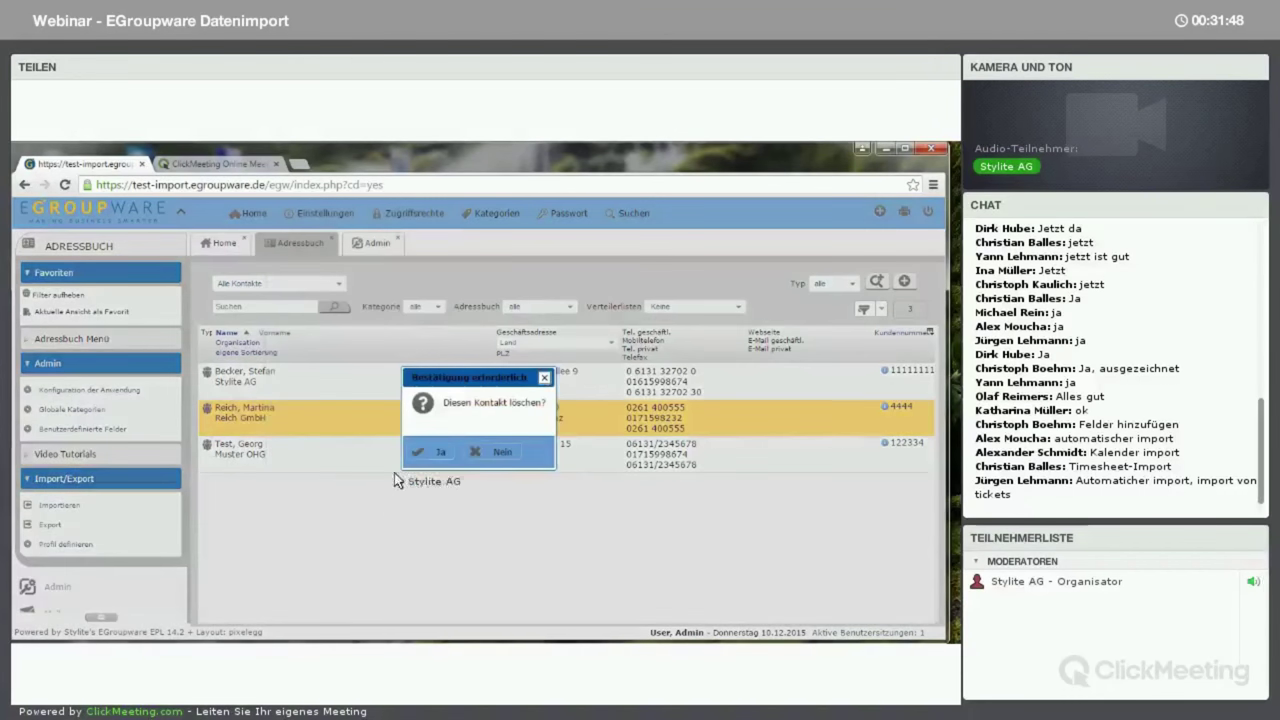
{"action": "left_click", "coordinate": [430, 452]}
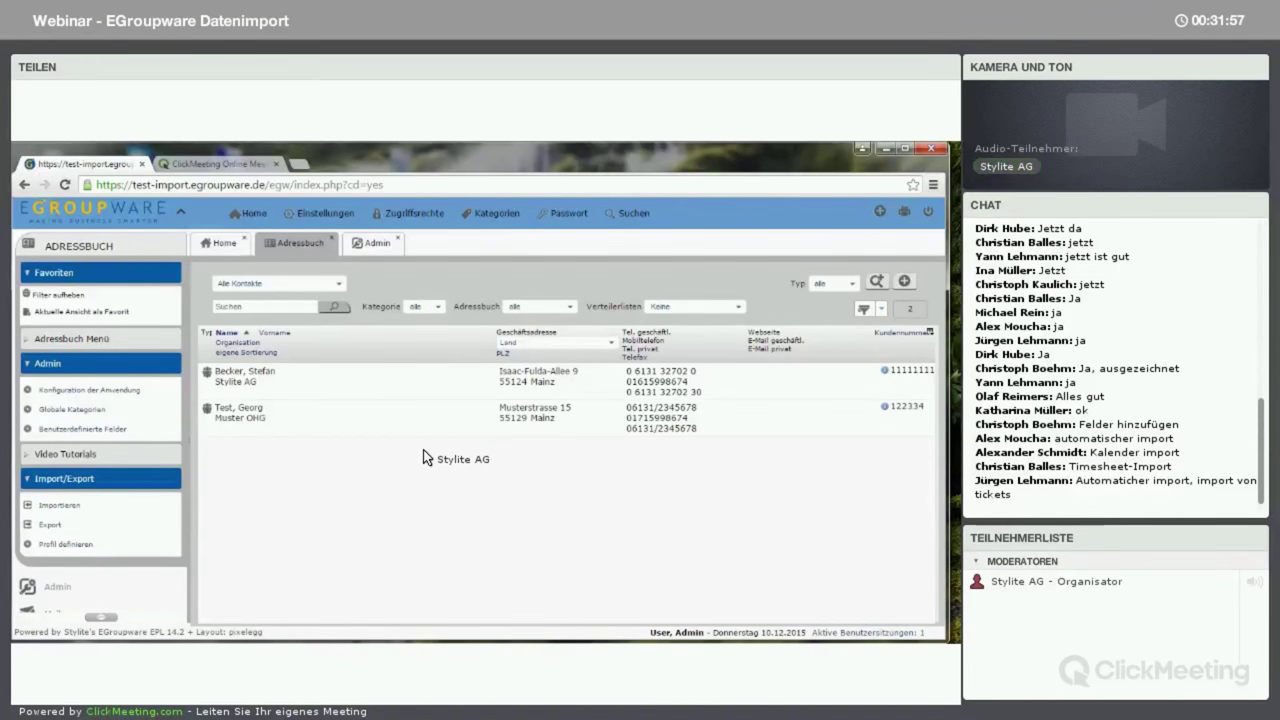
- Open a new address book import with the Webinar Import Adressen definition and choose Adressen-Import.csv from the Desktop as the import file
{"action": "left_click", "coordinate": [55, 503]}
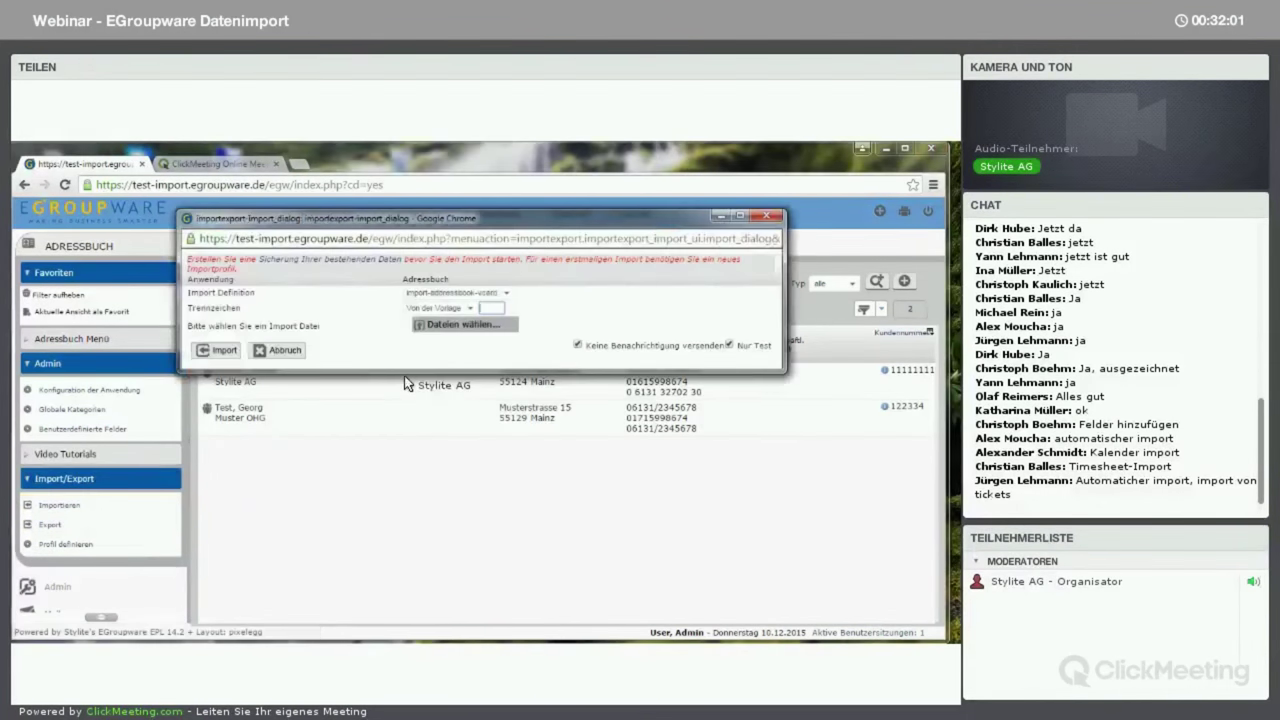
{"action": "left_click", "coordinate": [495, 293]}
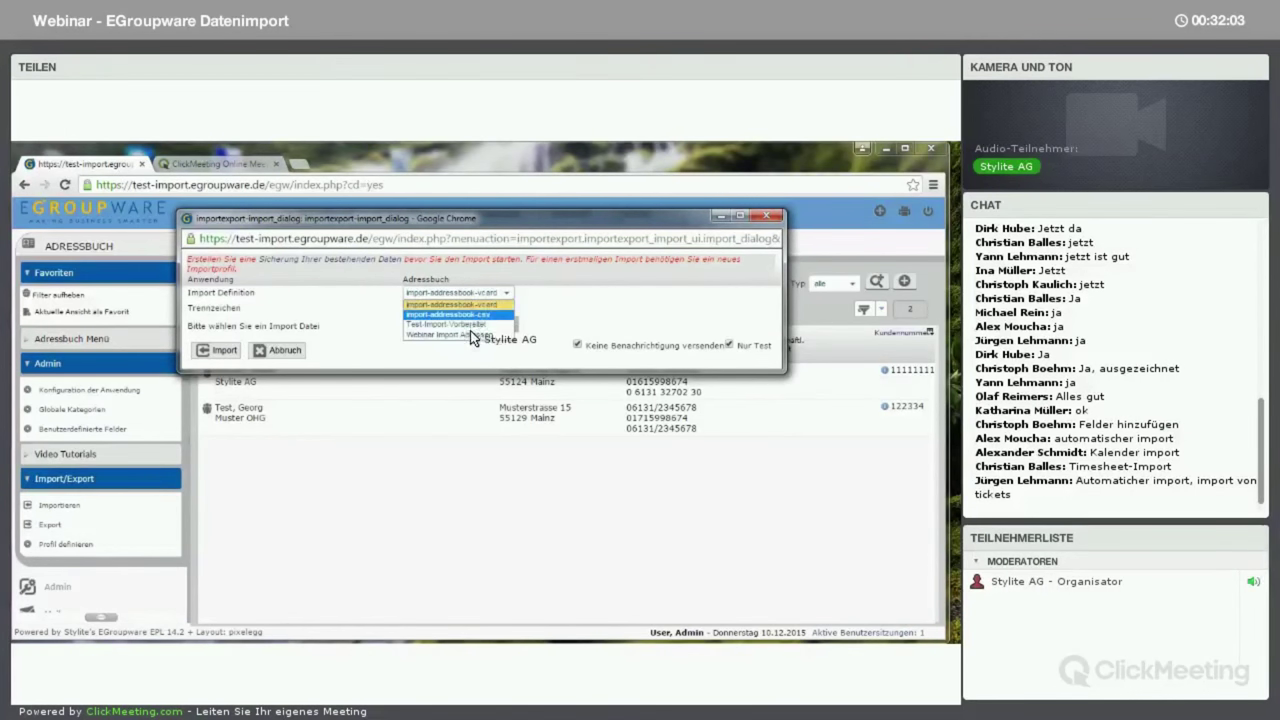
{"action": "left_click", "coordinate": [474, 334]}
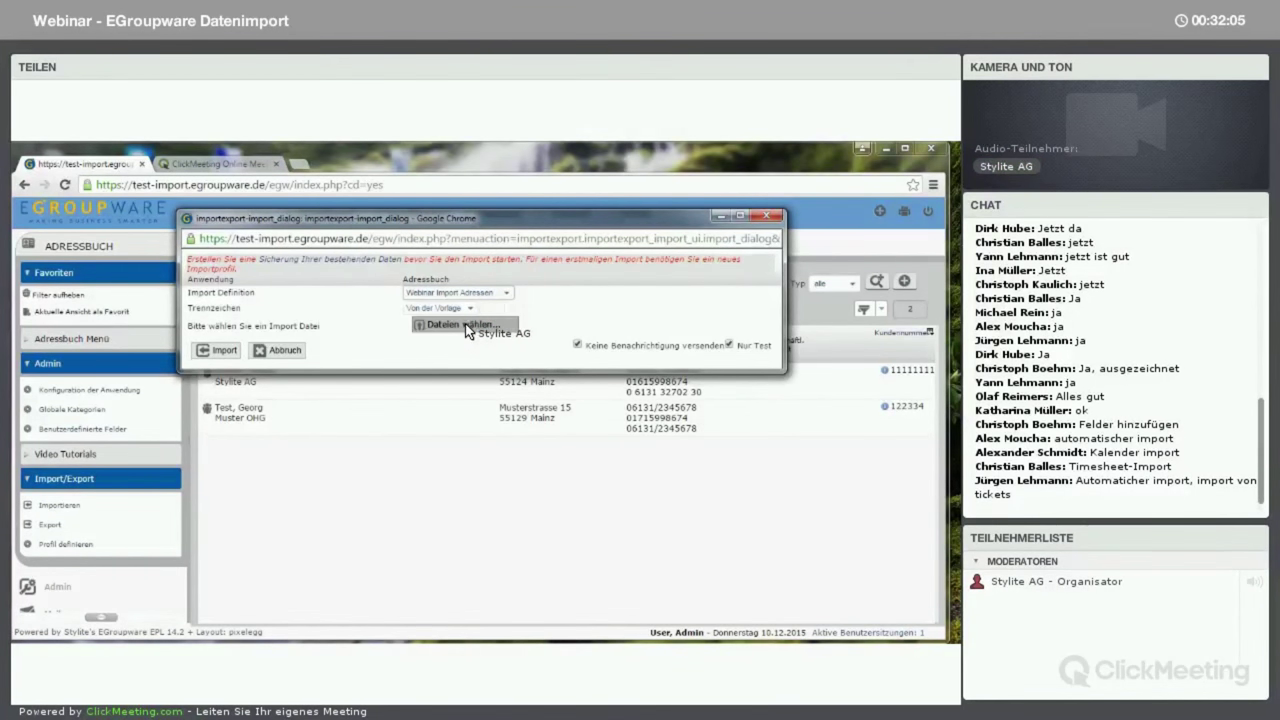
{"action": "left_click", "coordinate": [459, 328]}
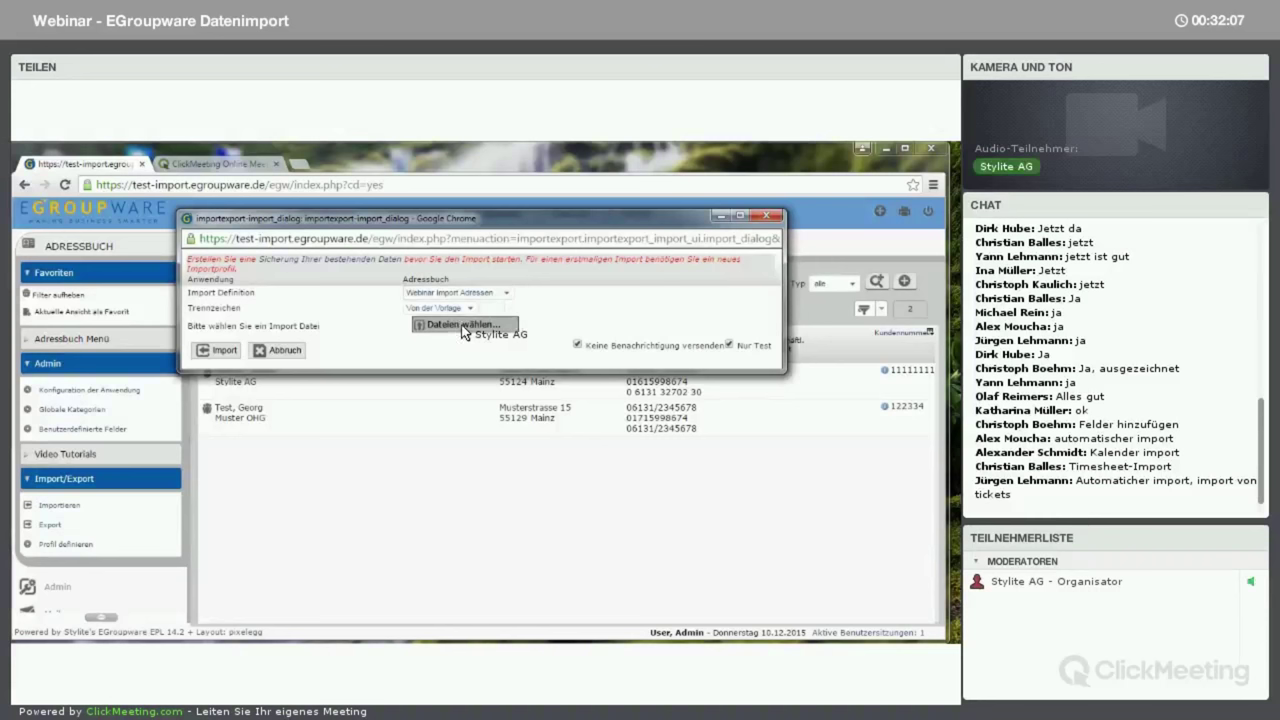
{"action": "left_click", "coordinate": [482, 345]}
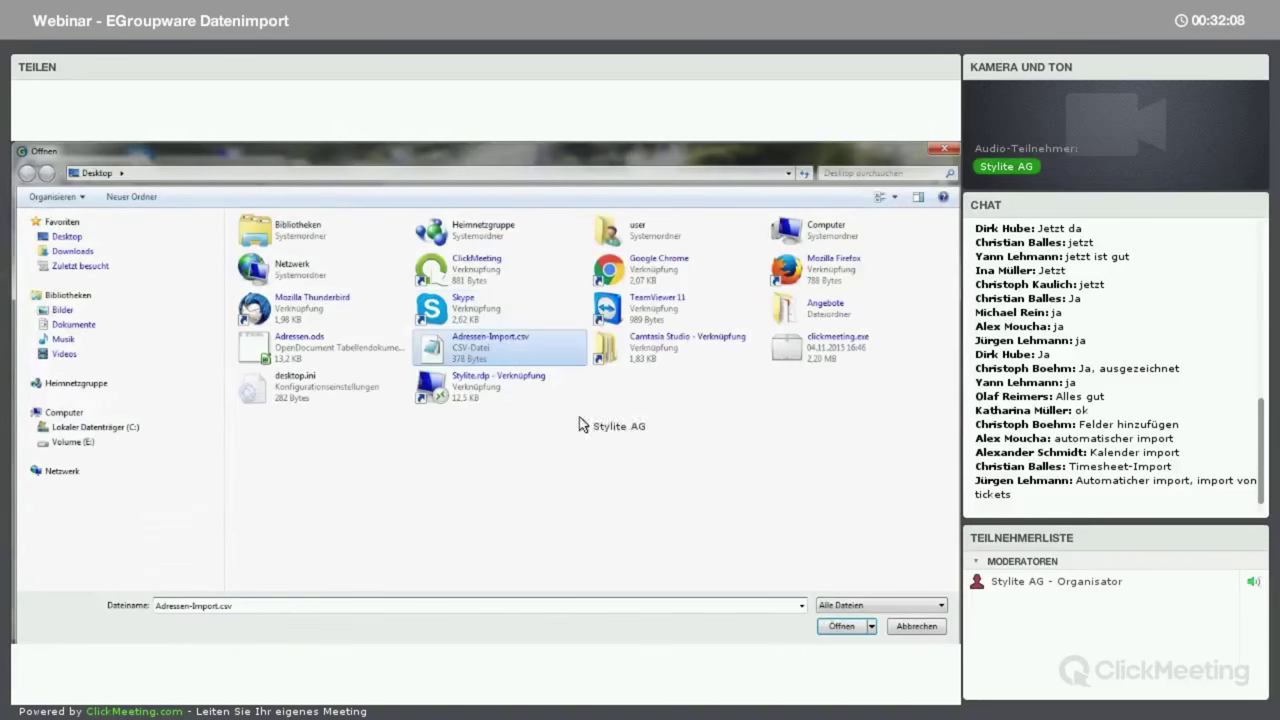
{"action": "left_click", "coordinate": [840, 626]}
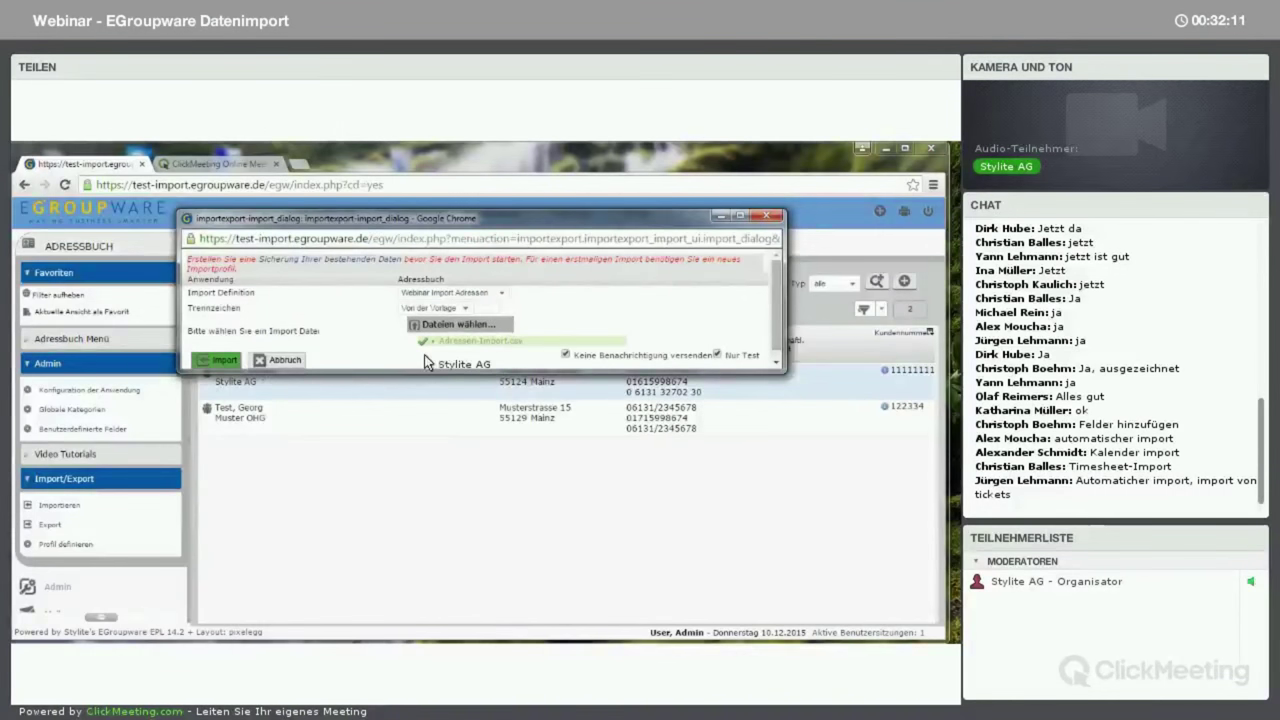
- Turn off Nur Test, run the import, highlight the insert count in the result summary, and close the import dialog
{"action": "left_click", "coordinate": [717, 354]}
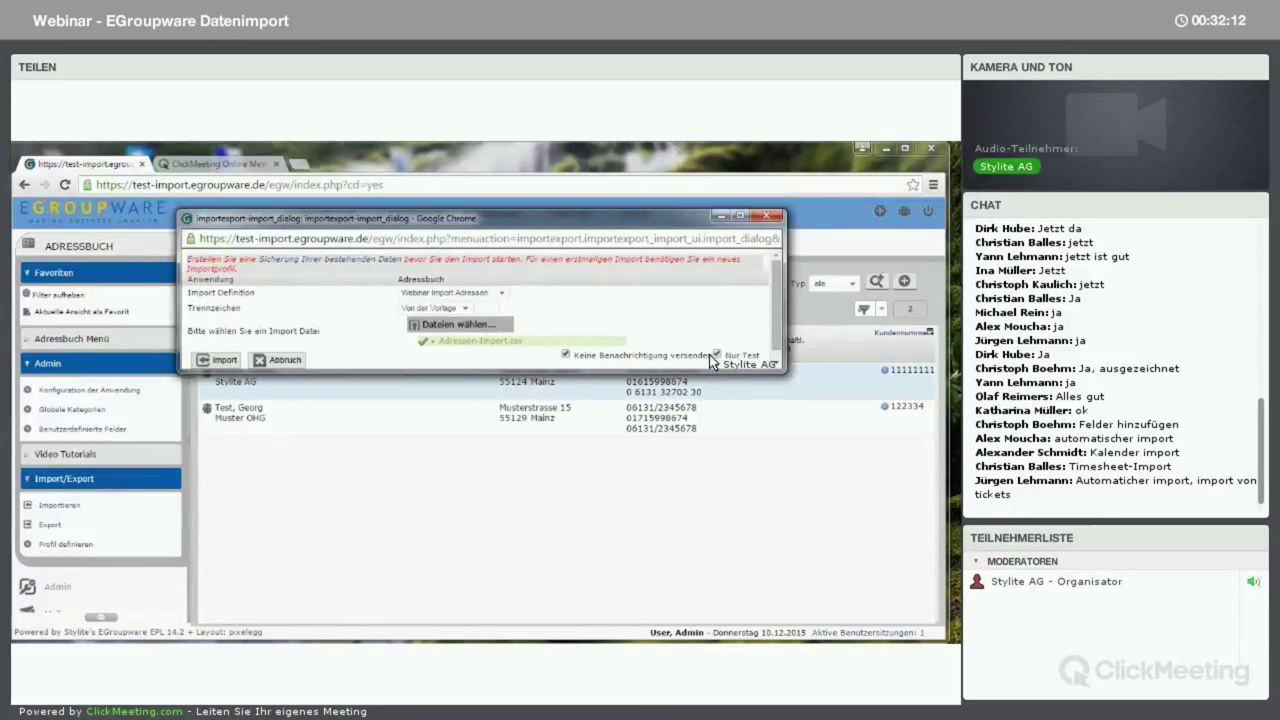
{"action": "left_click", "coordinate": [225, 363]}
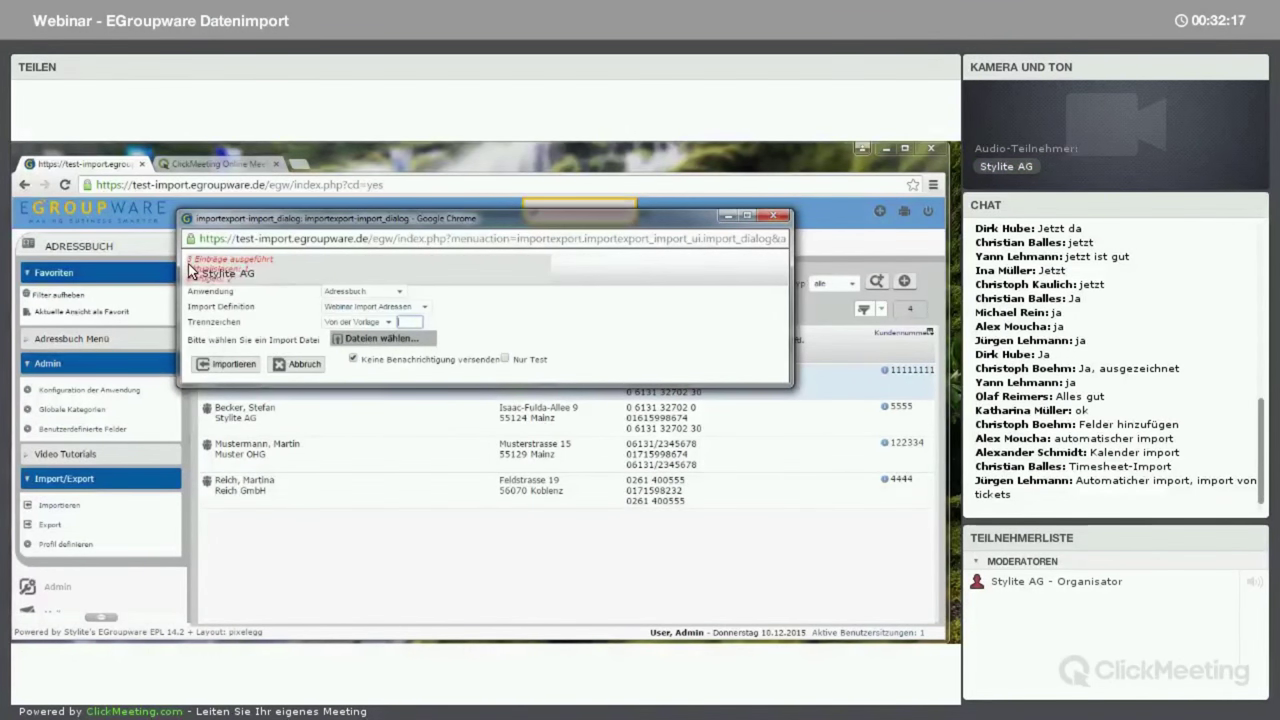
{"action": "left_click_drag", "start_coordinate": [188, 268], "coordinate": [234, 279]}
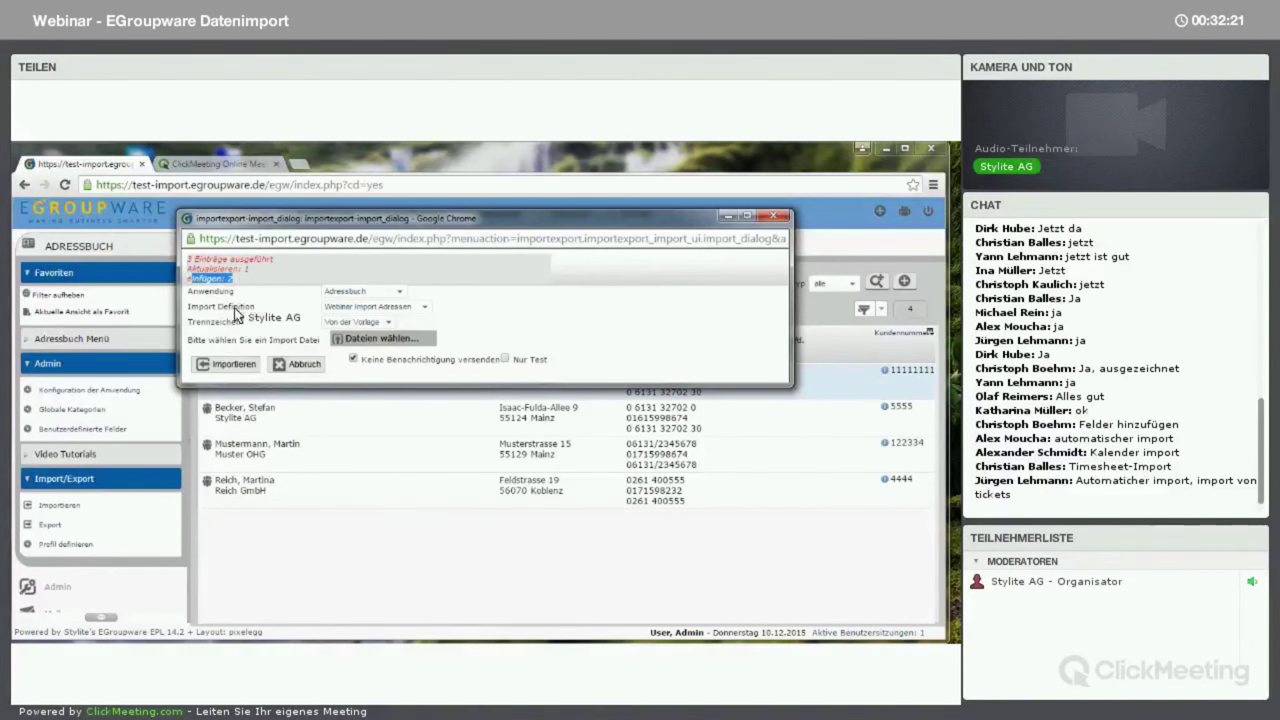
{"action": "left_click", "coordinate": [296, 366]}
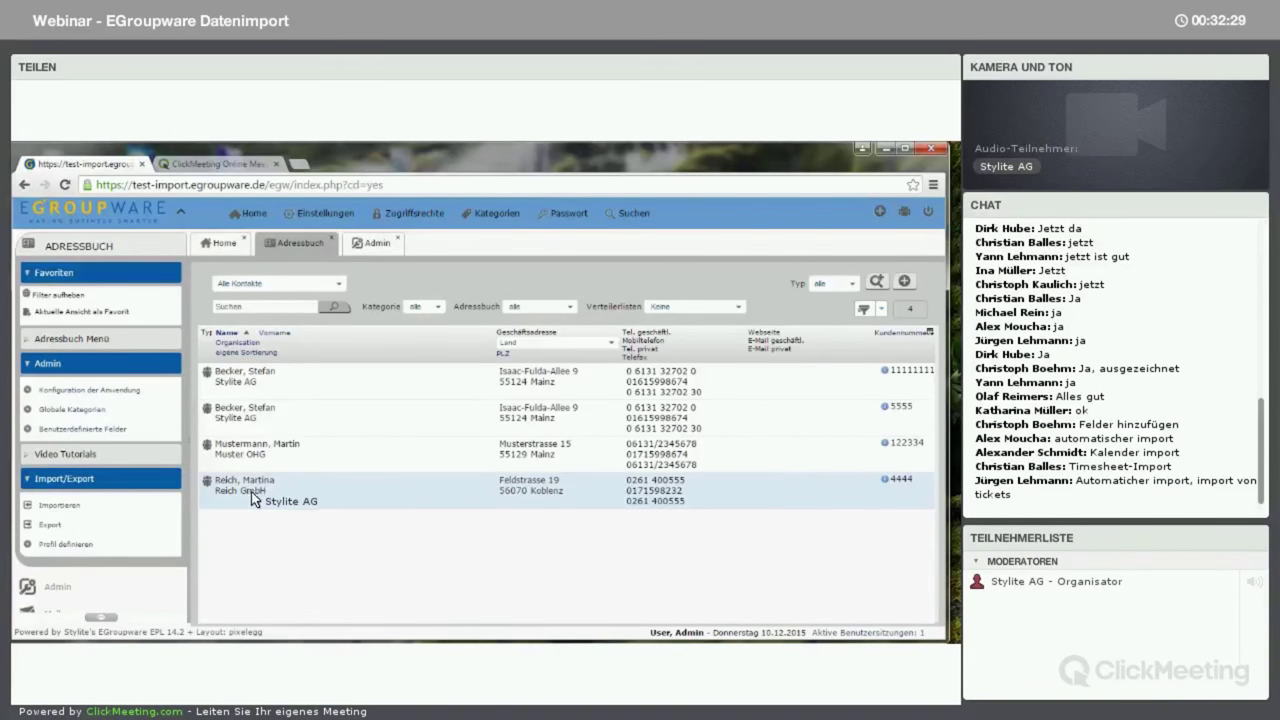
- Open the Muster OHG contact, review its change history for the imported name fields, and close the contact
{"action": "left_click_drag", "start_coordinate": [240, 491], "coordinate": [269, 489]}
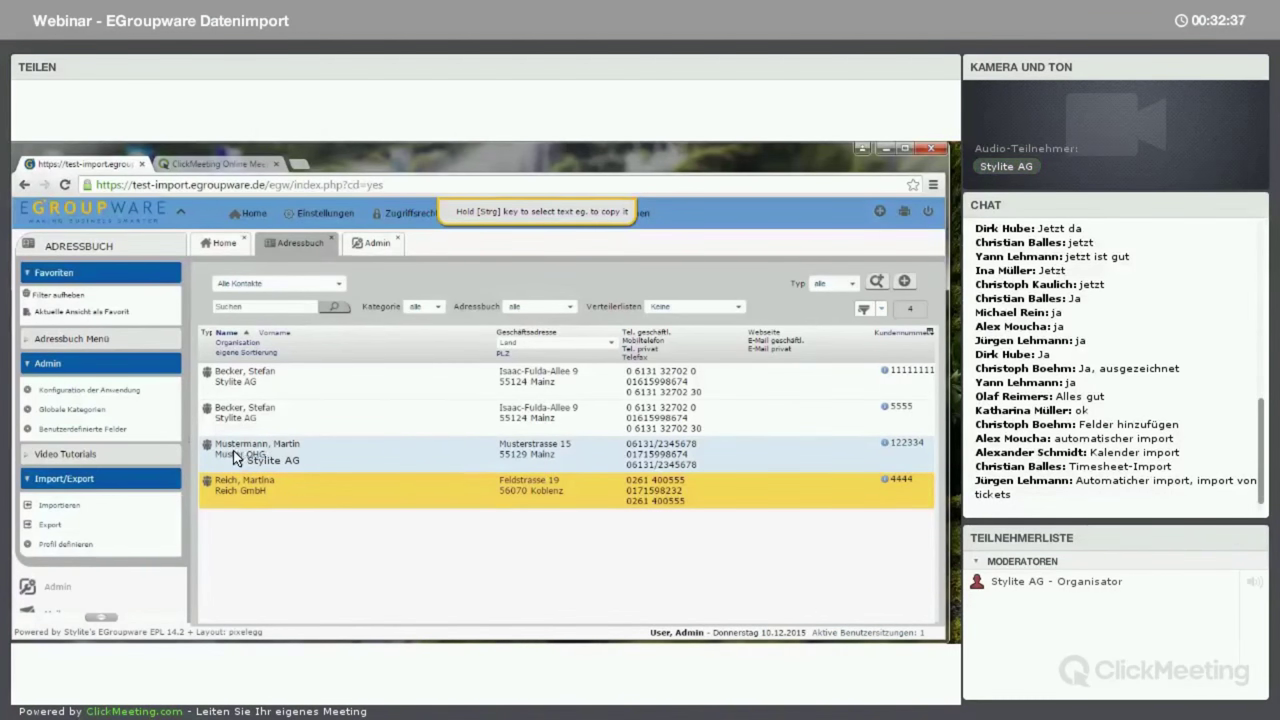
{"action": "right_click", "coordinate": [240, 457]}
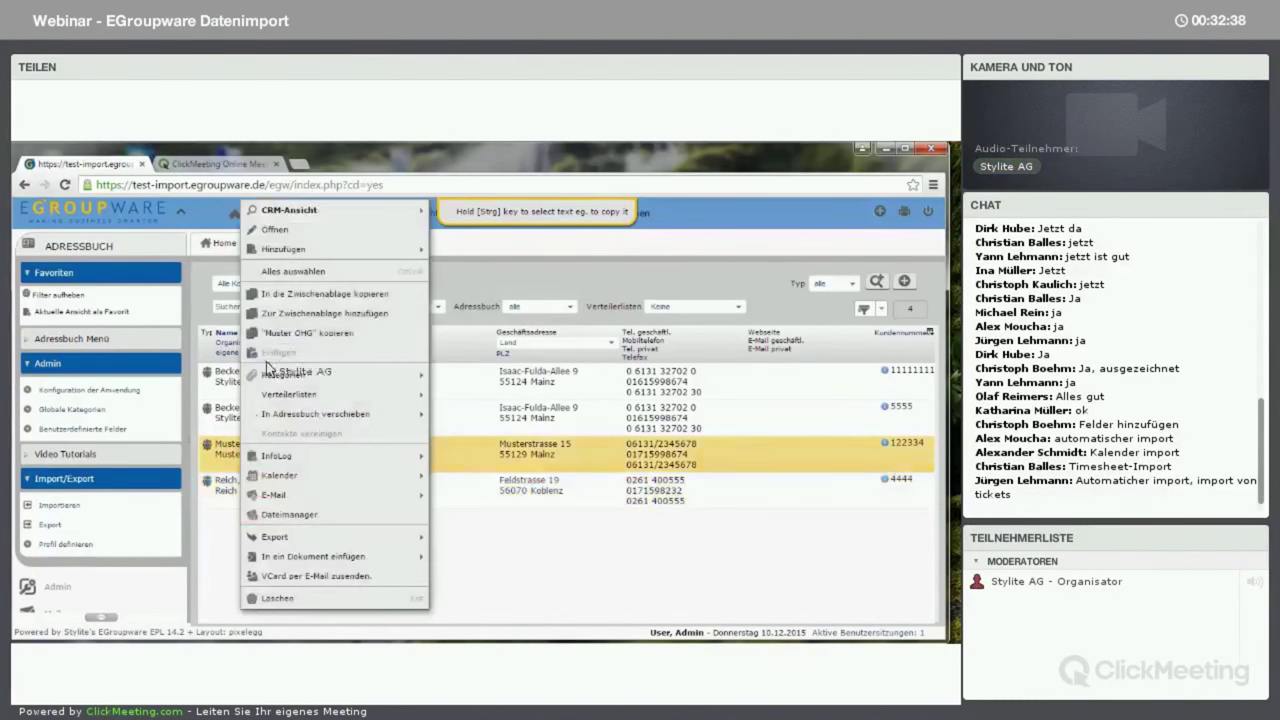
{"action": "left_click", "coordinate": [295, 240]}
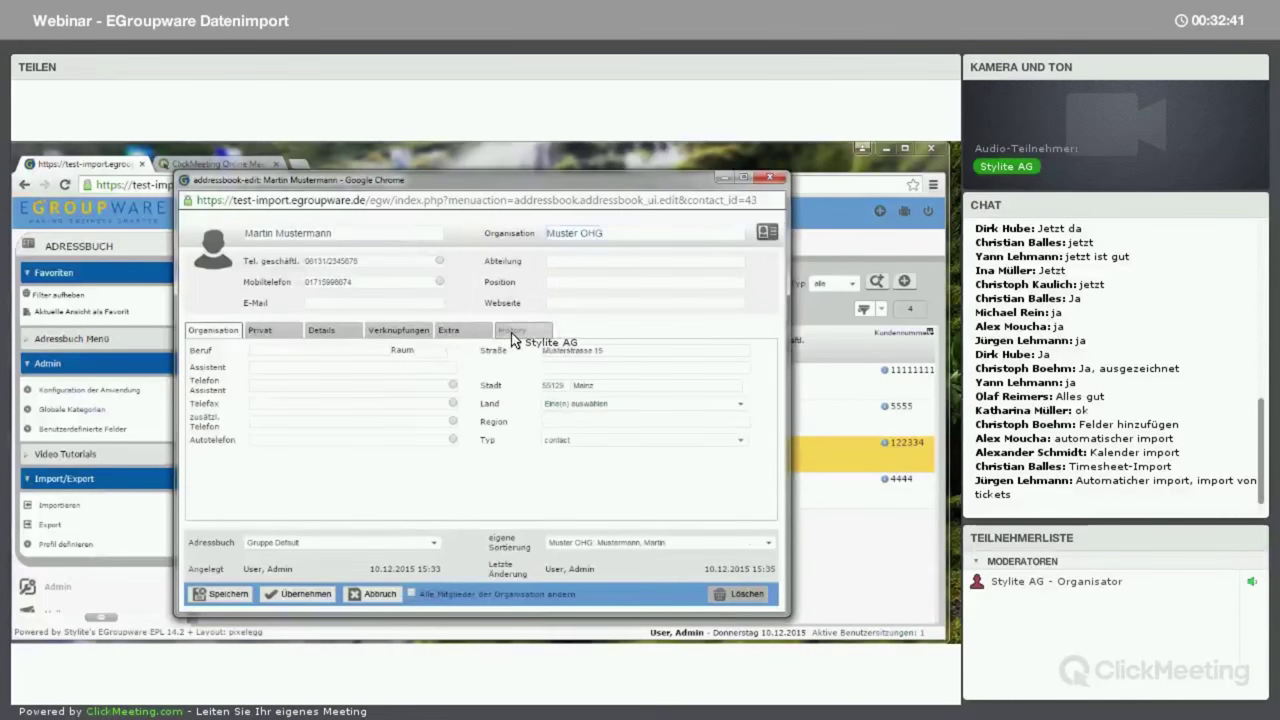
{"action": "left_click", "coordinate": [512, 331]}
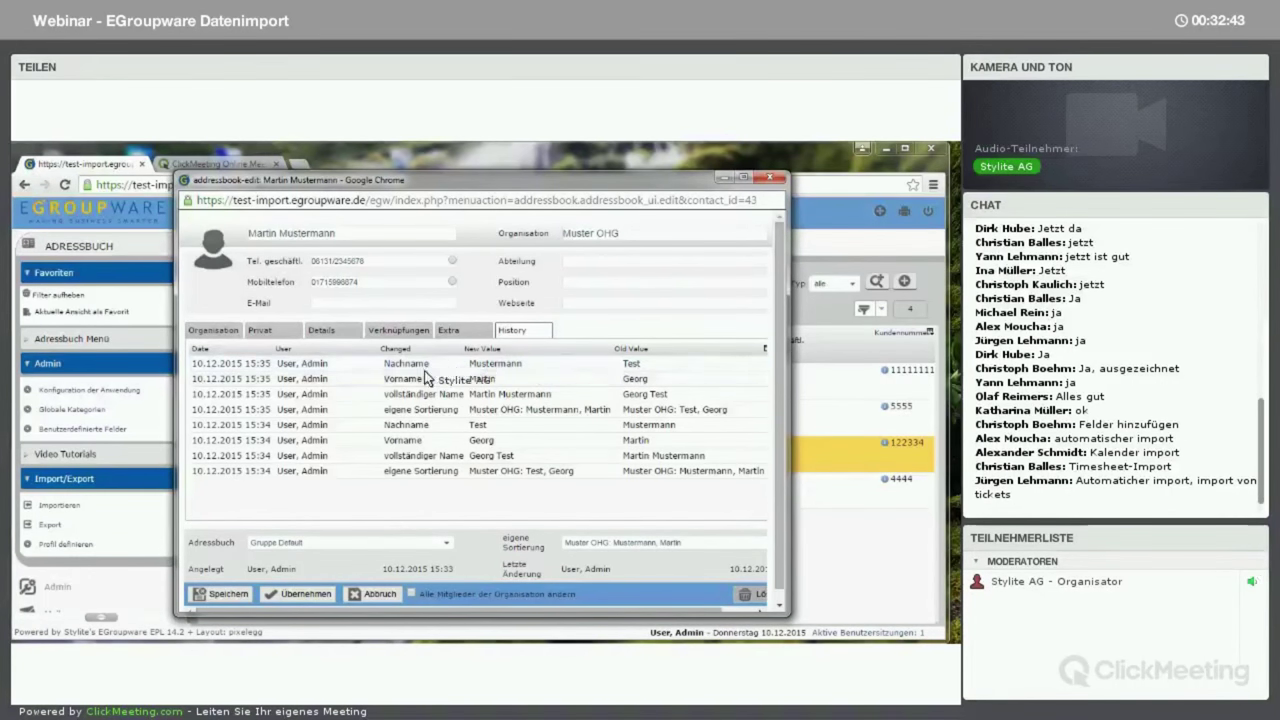
{"action": "left_click", "coordinate": [770, 177]}
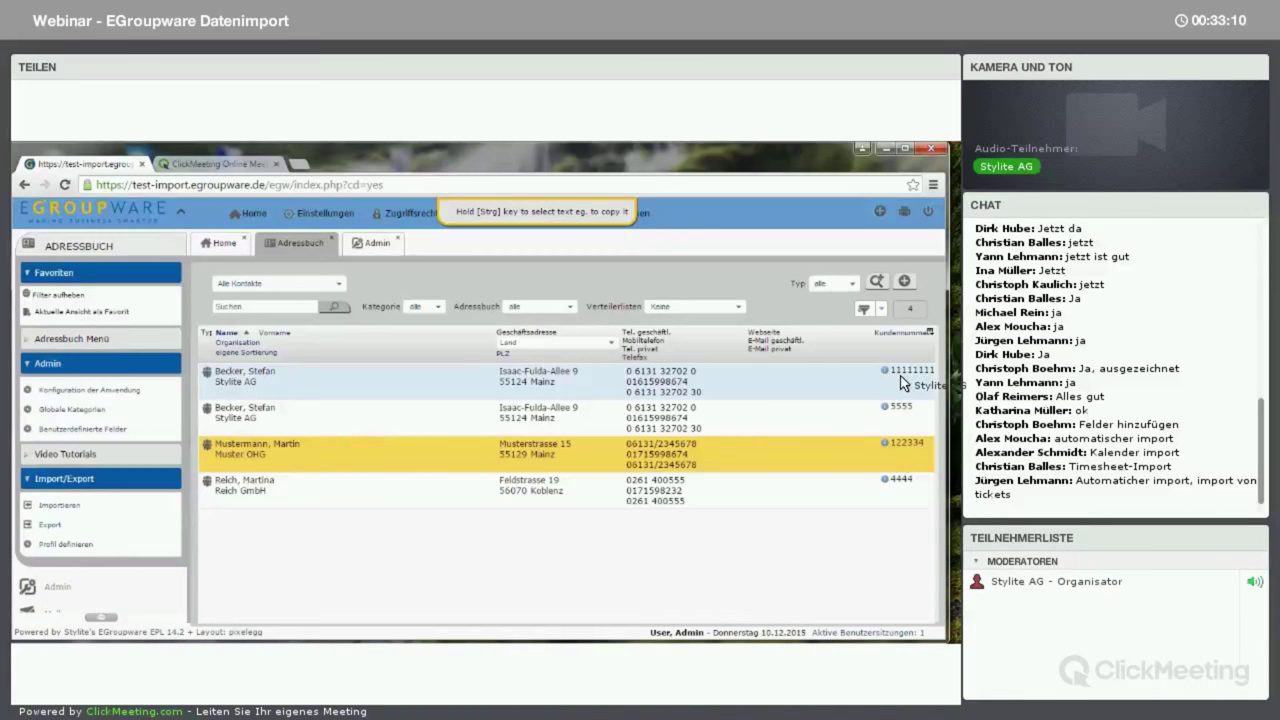
- Open Adressen-Import.csv from the desktop in the text editor, change the Stylite AG record's Ort to Frankfurt, and save and close the file
{"action": "left_click", "coordinate": [886, 152]}
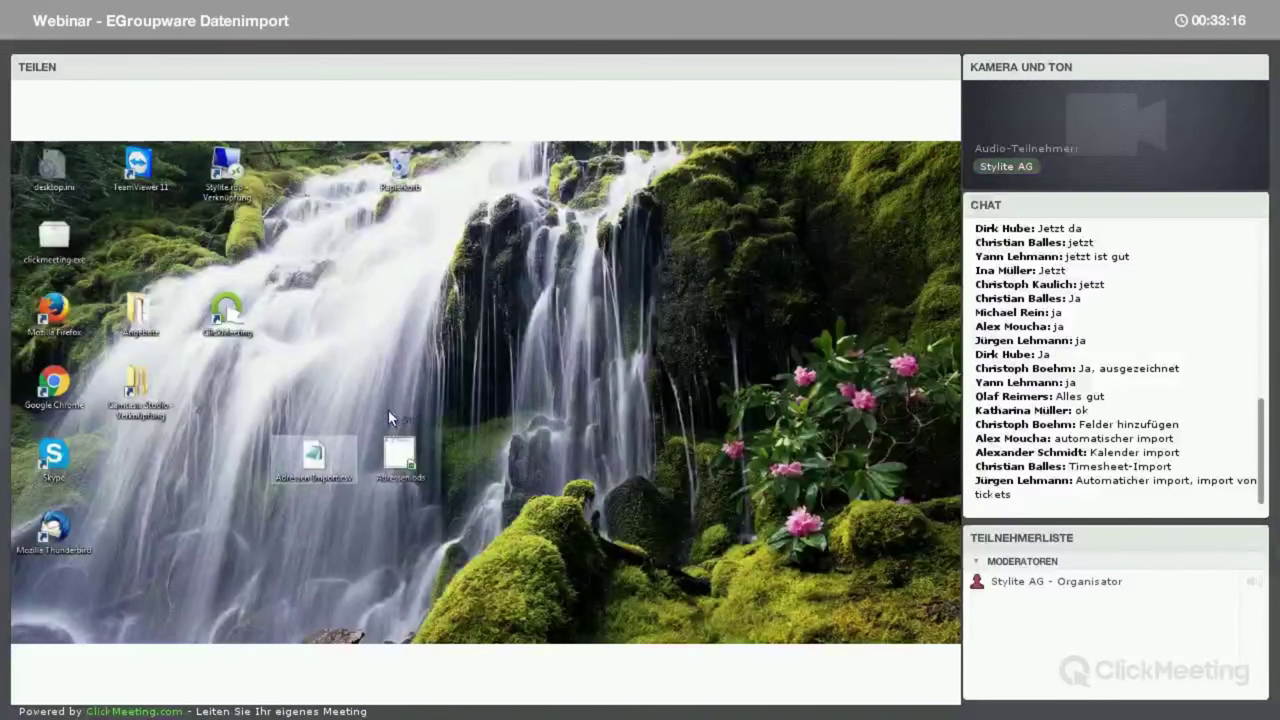
{"action": "key", "text": "Return"}
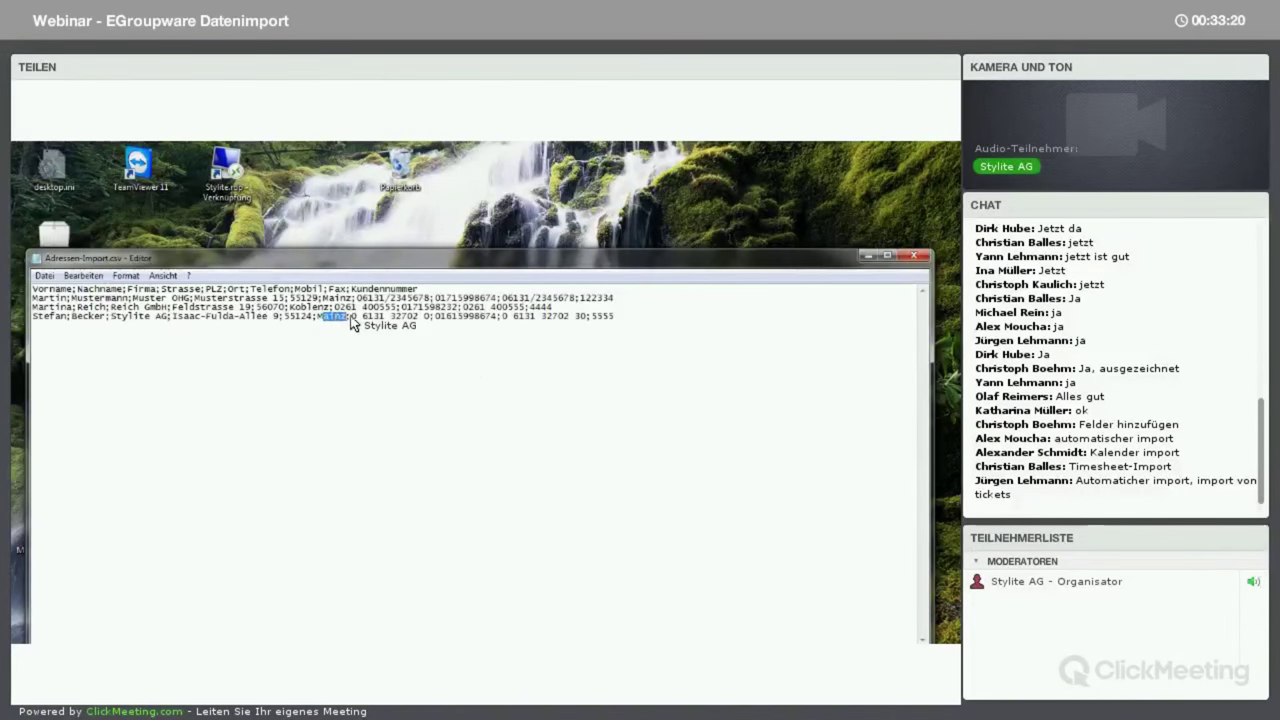
{"action": "type", "text": "Fran"}
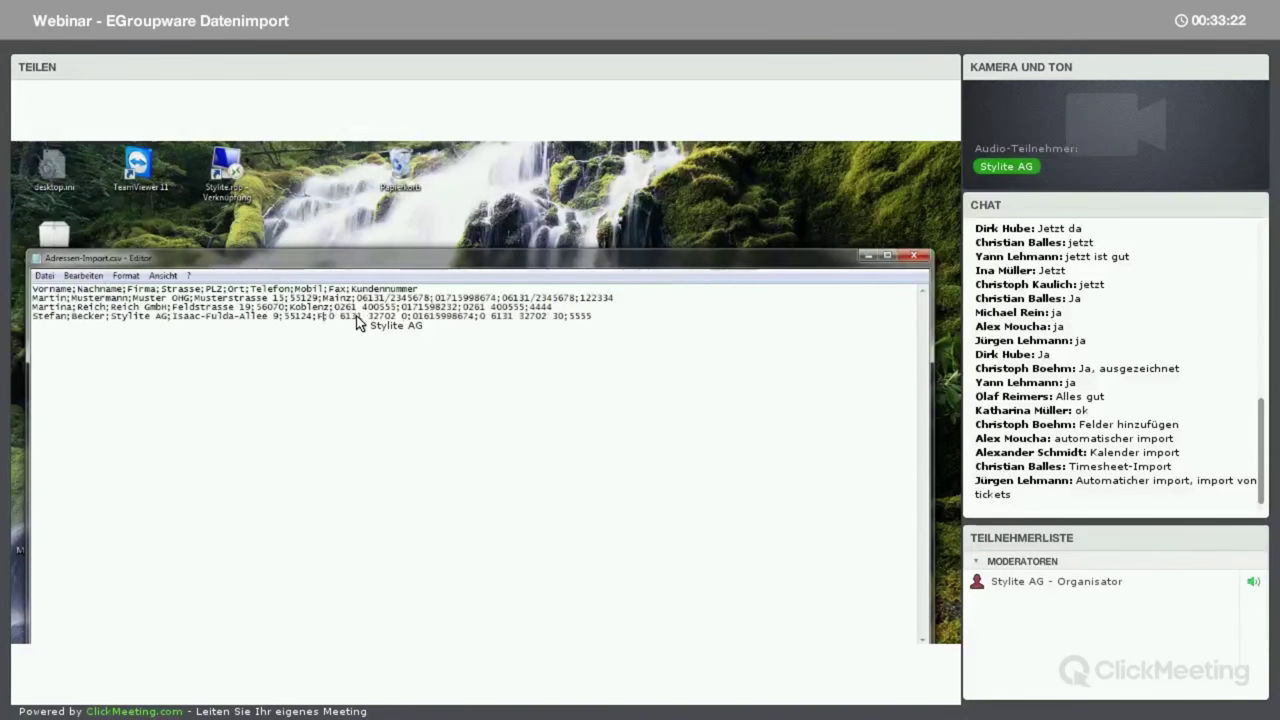
{"action": "type", "text": "kfurt"}
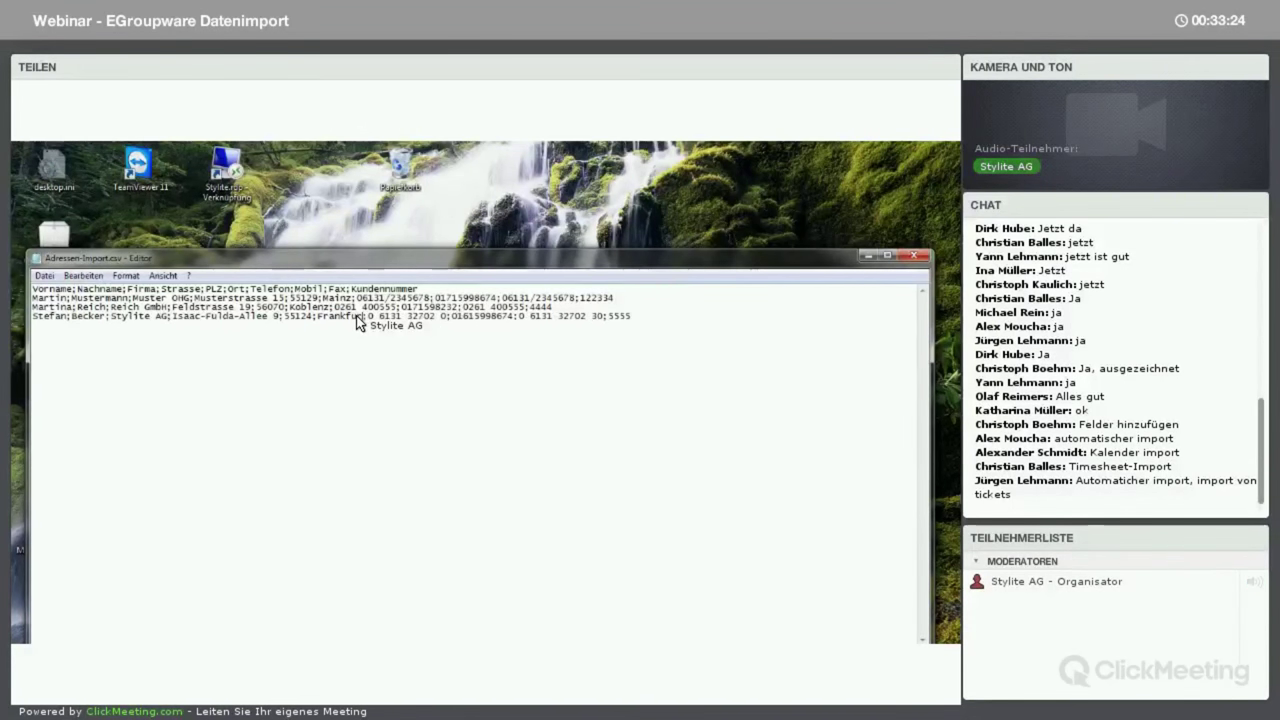
{"action": "left_click", "coordinate": [44, 275]}
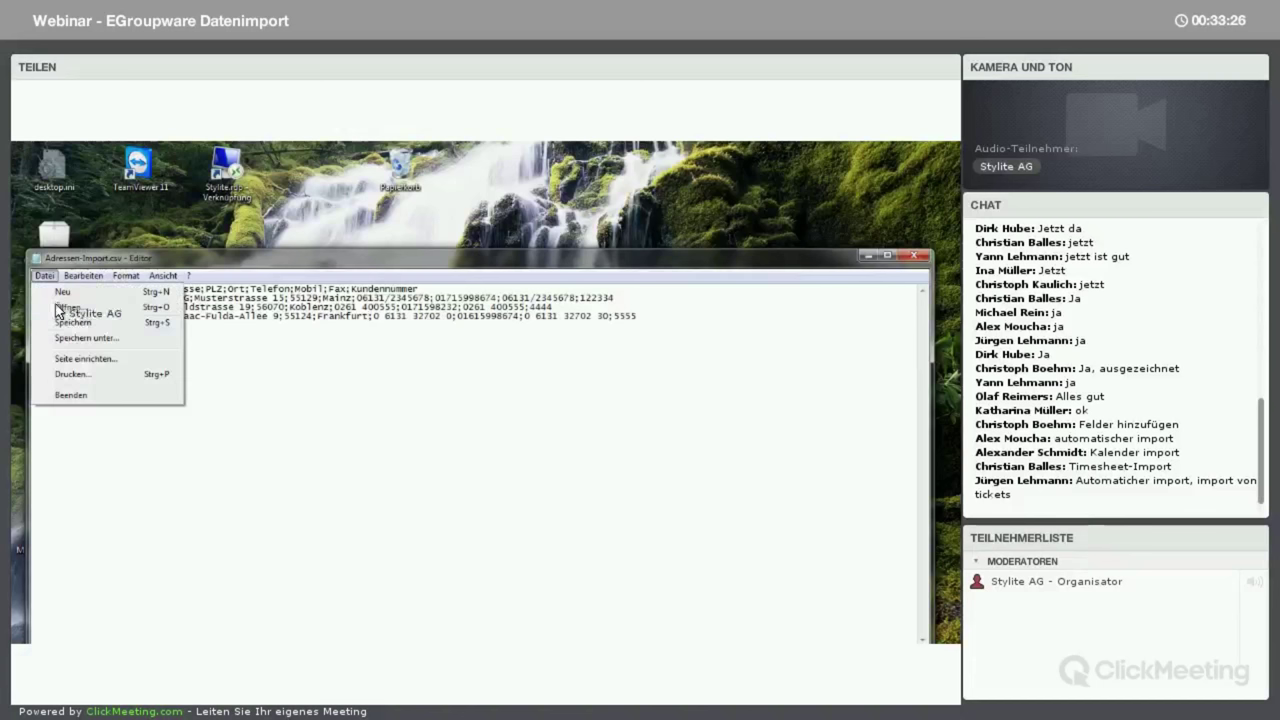
{"action": "left_click", "coordinate": [74, 324]}
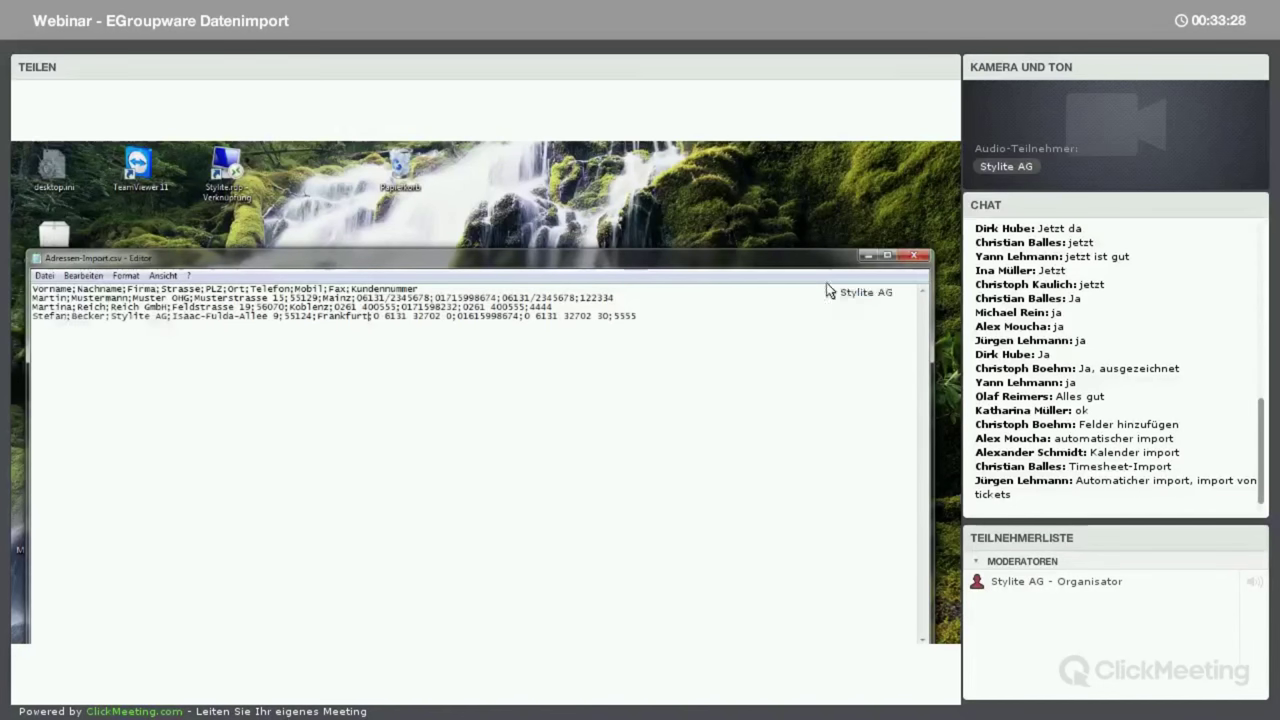
{"action": "left_click", "coordinate": [913, 256]}
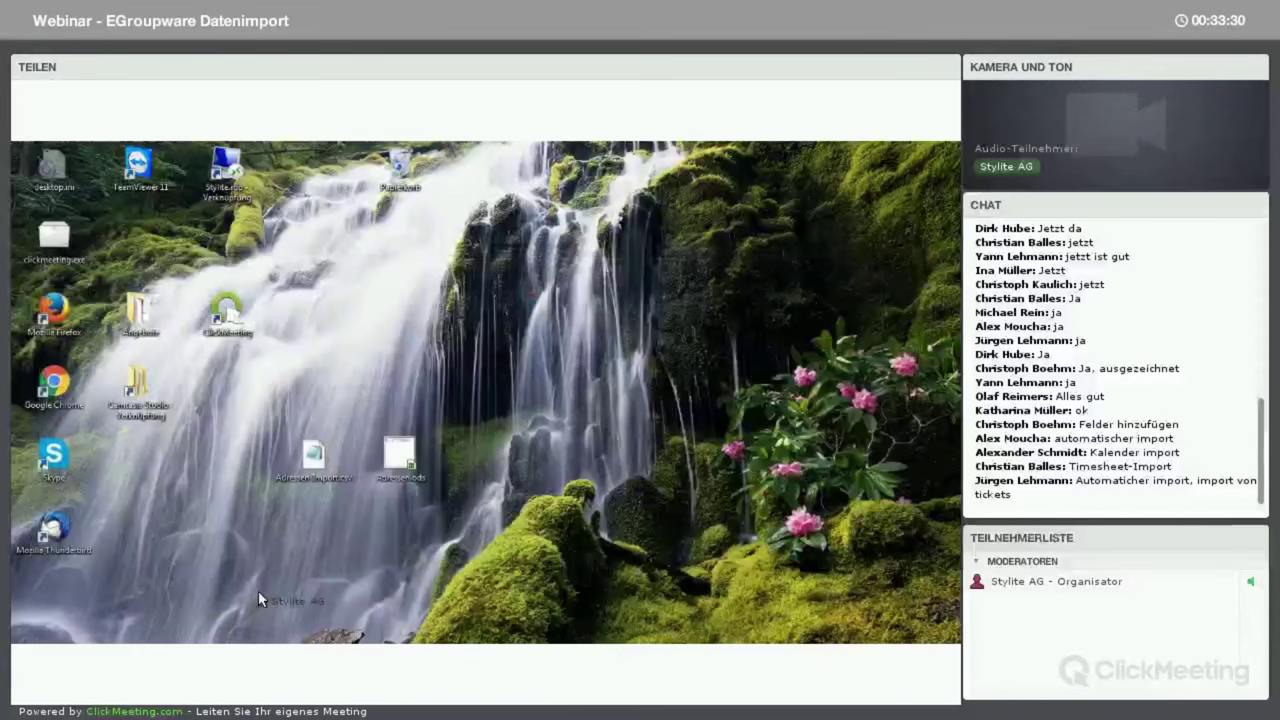
- Switch back to EGroupware and set up another import with the Webinar Import Adressen definition and the edited Adressen-Import.csv
{"action": "mouse_move", "coordinate": [289, 563]}
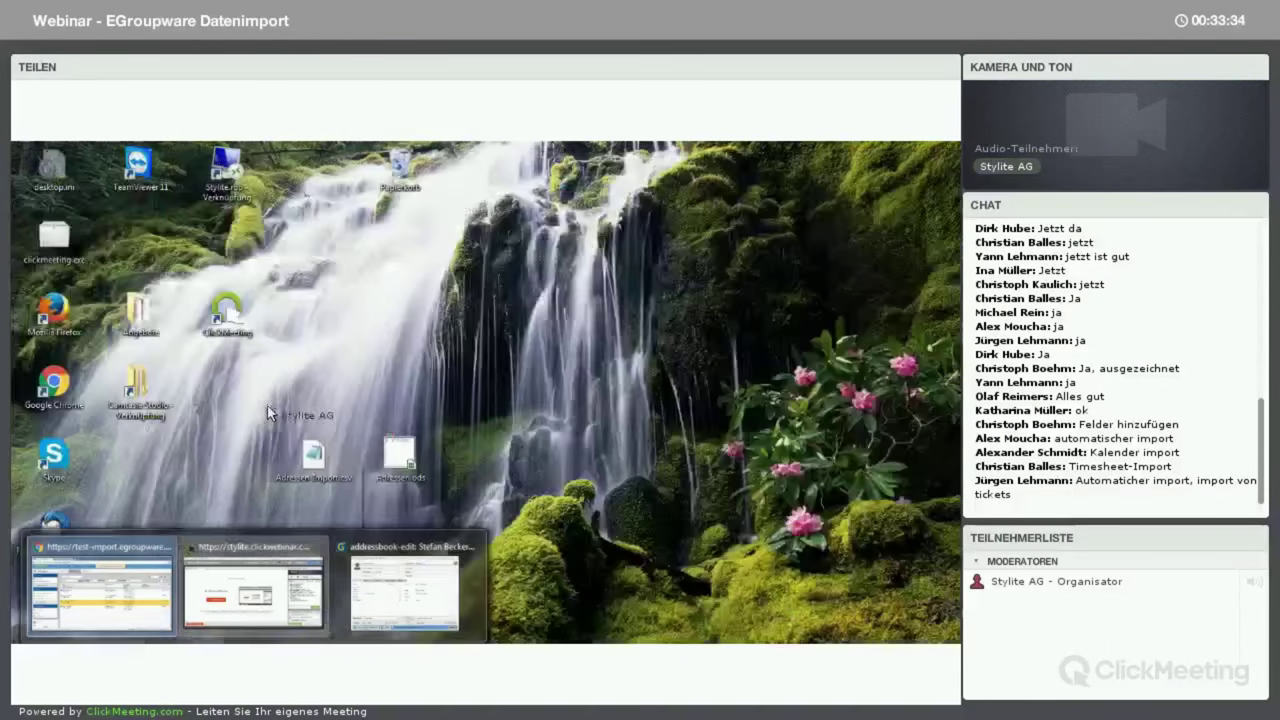
{"action": "left_click", "coordinate": [100, 588]}
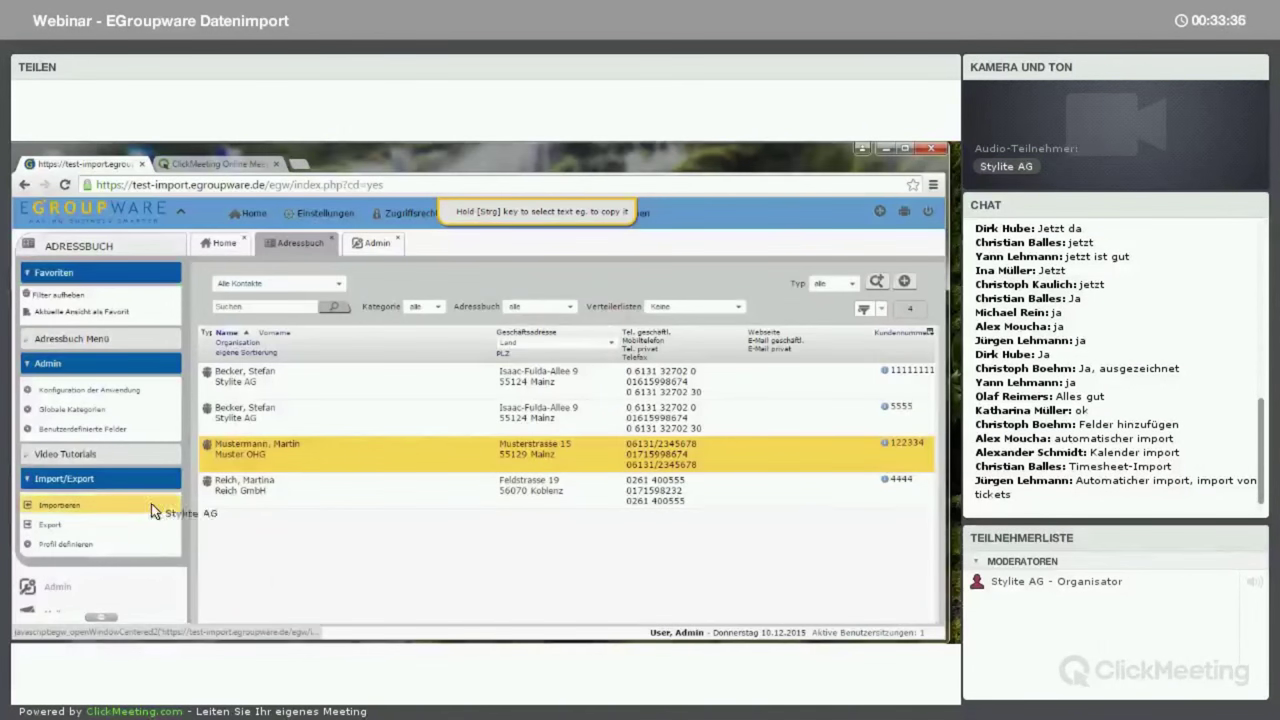
{"action": "left_click", "coordinate": [151, 505]}
{"action": "left_click", "coordinate": [482, 293]}
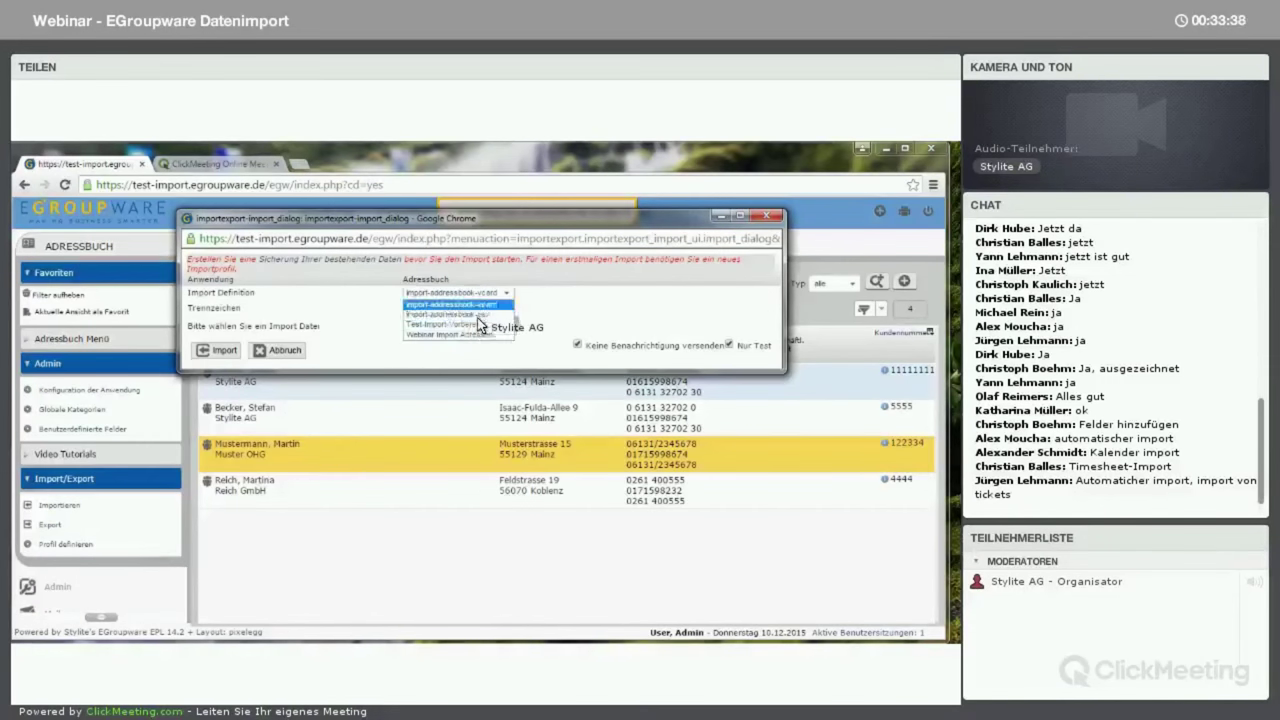
{"action": "left_click", "coordinate": [474, 335]}
{"action": "left_click", "coordinate": [474, 333]}
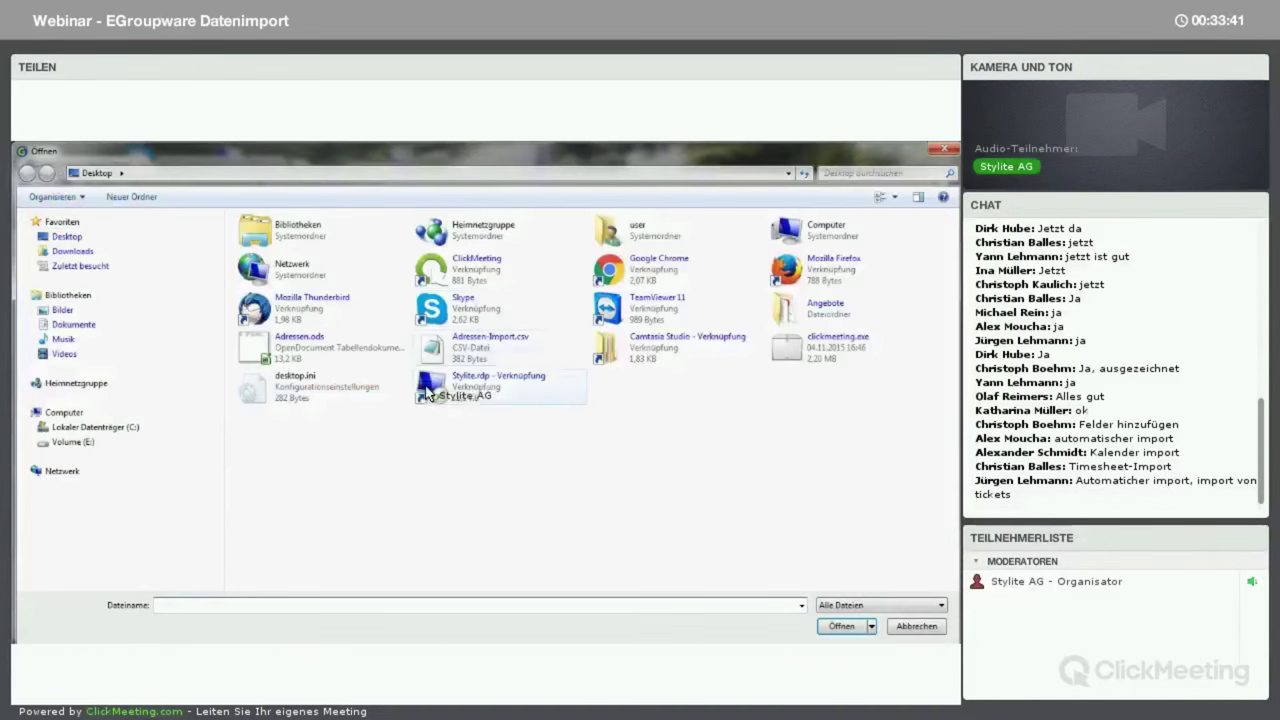
{"action": "left_click", "coordinate": [535, 350]}
{"action": "left_click", "coordinate": [828, 622]}
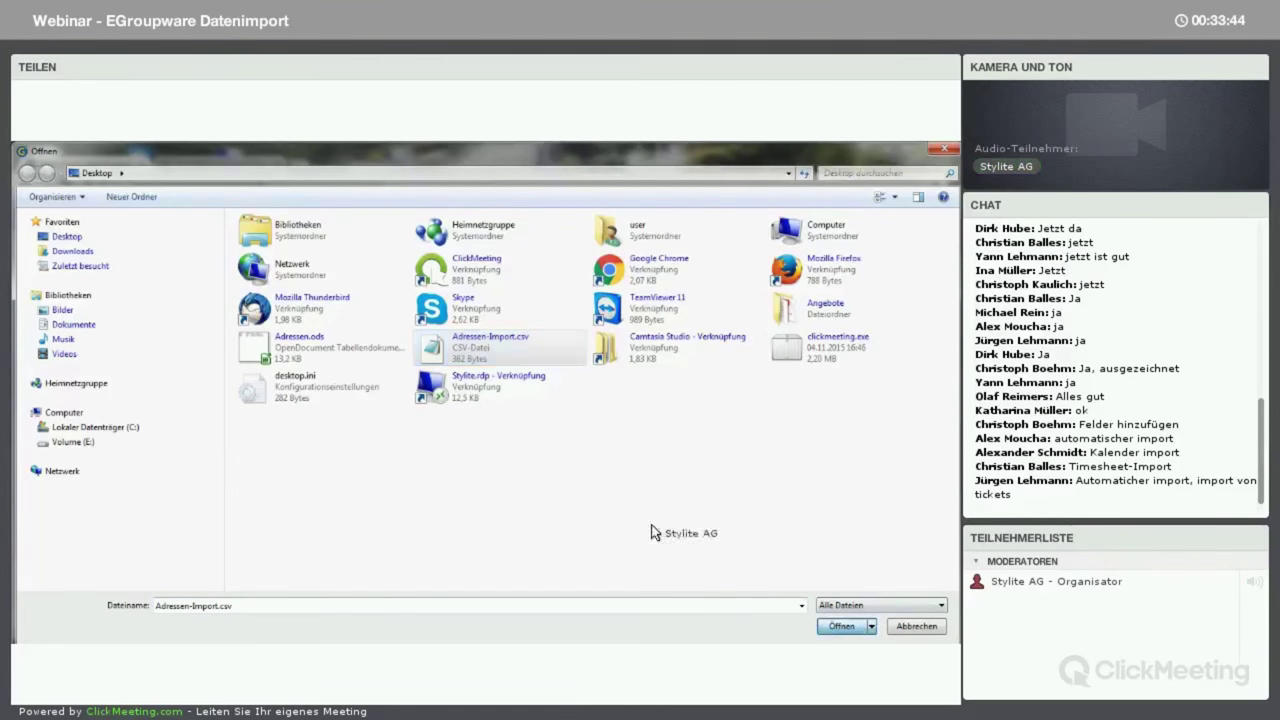
- Run the import of the edited CSV file with Nur Test turned off, close the dialog, and check the Stylite AG contact in Frankfurt
{"action": "left_click", "coordinate": [717, 354]}
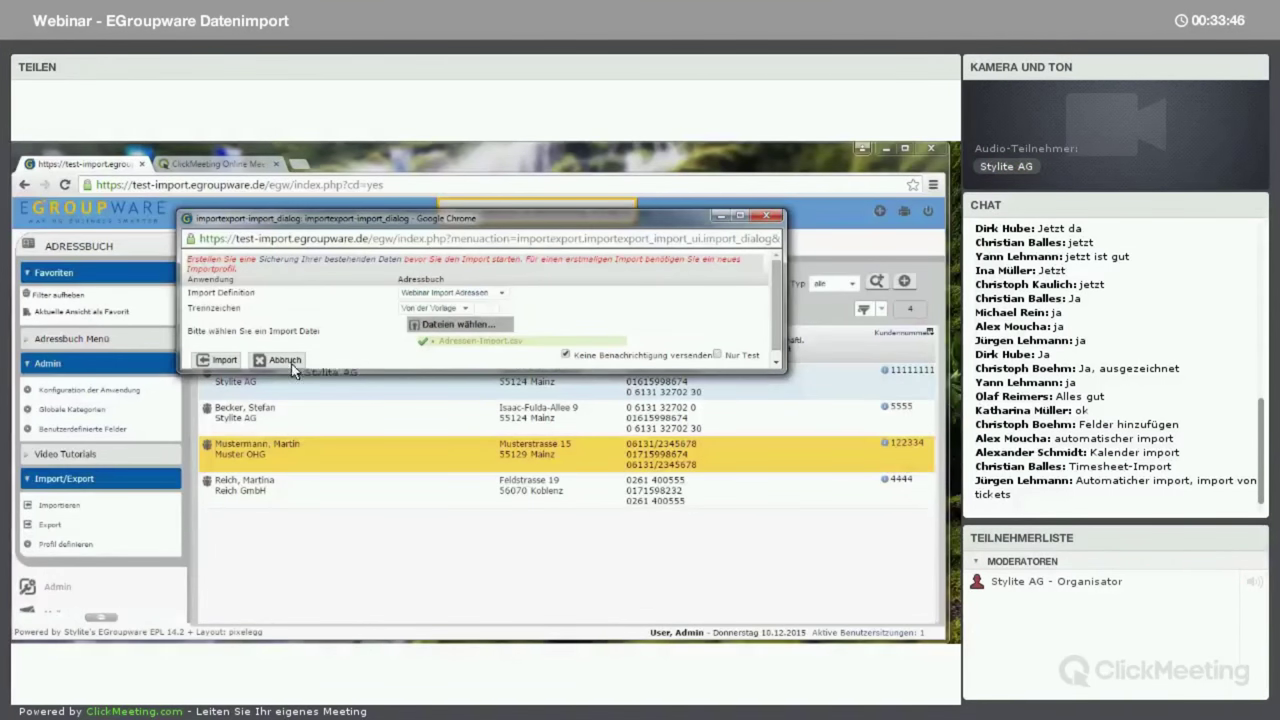
{"action": "left_click", "coordinate": [211, 357]}
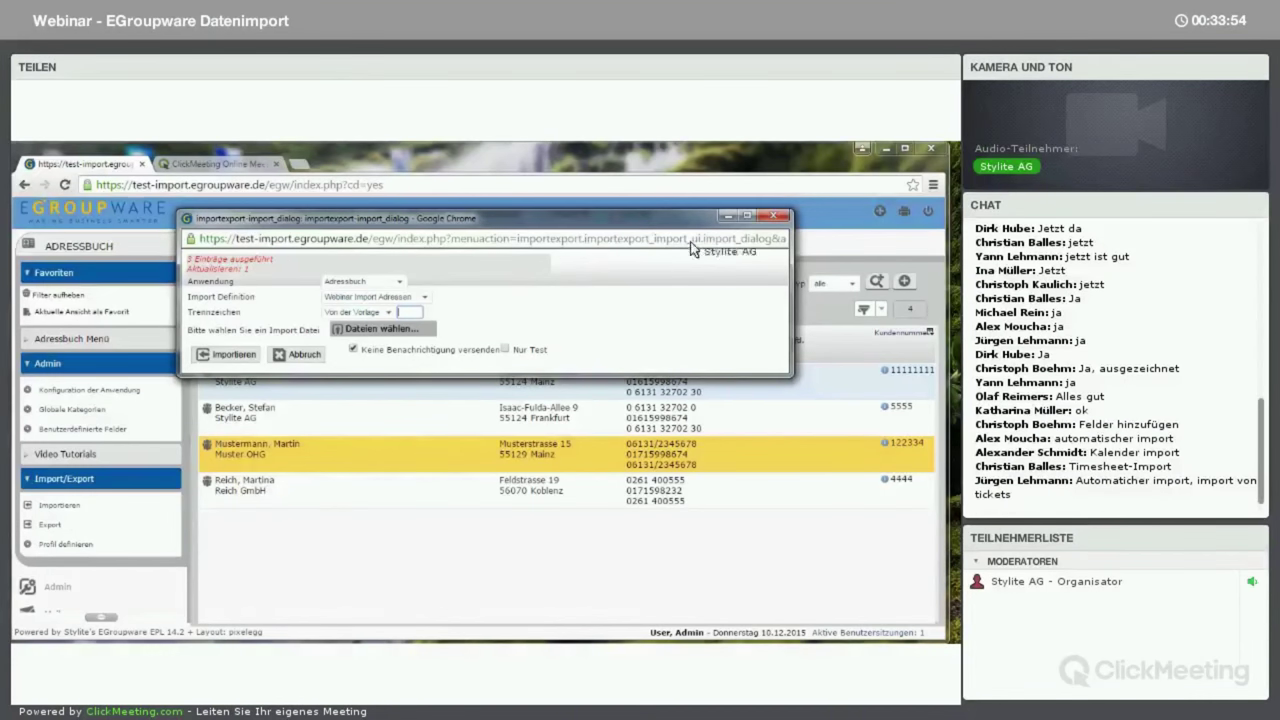
{"action": "left_click", "coordinate": [772, 217]}
{"action": "left_click_drag", "start_coordinate": [545, 420], "coordinate": [690, 400]}
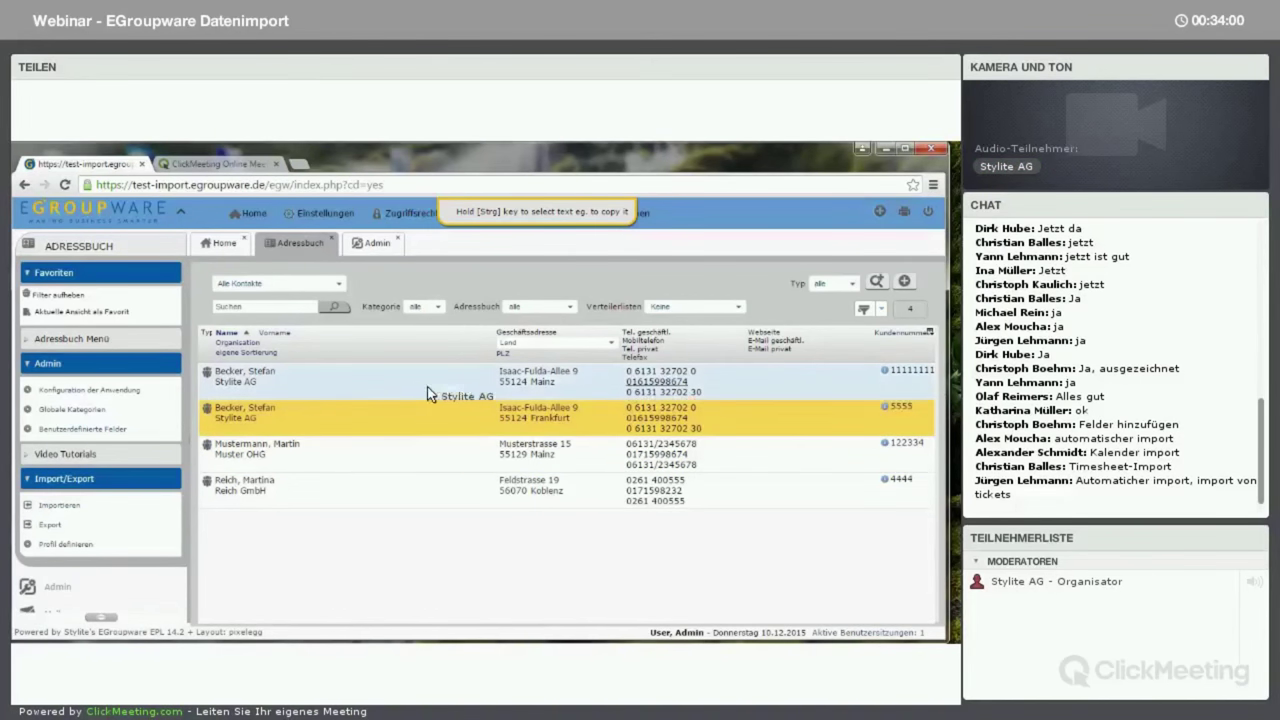
- Delete both Stylite AG contacts, the one in Mainz and the one in Frankfurt, from the address book
{"action": "right_click", "coordinate": [379, 393]}
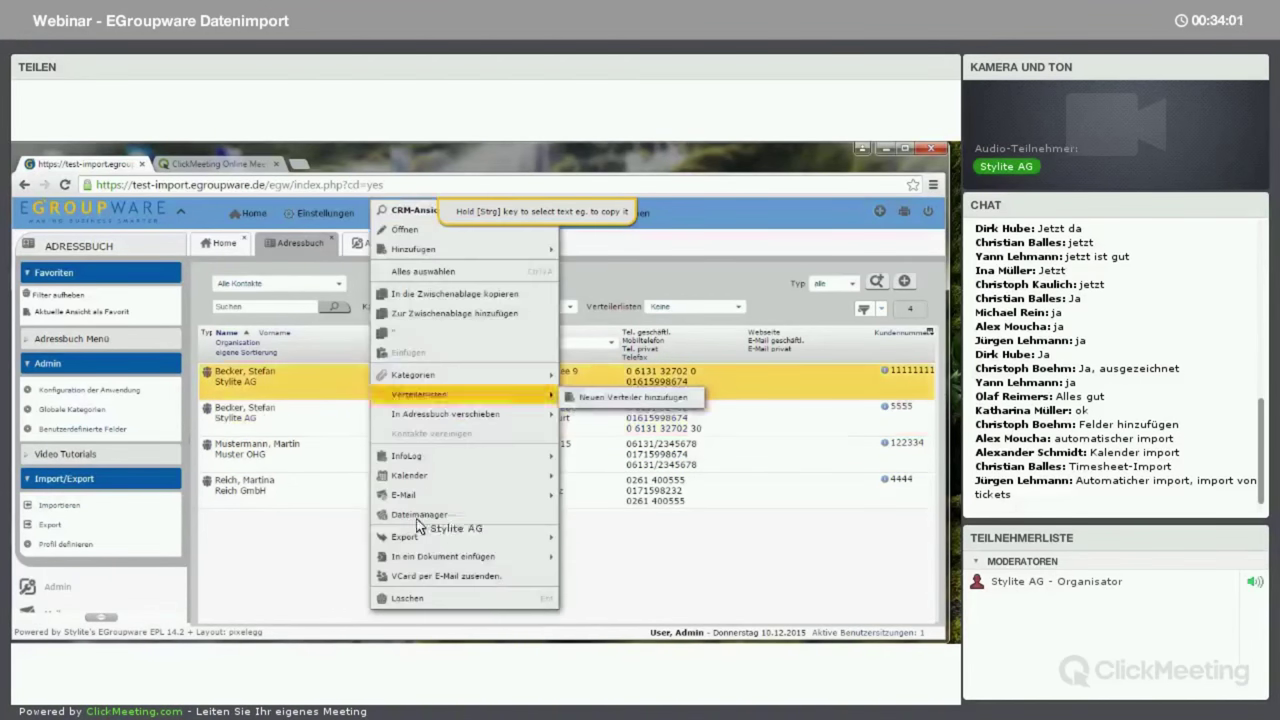
{"action": "left_click", "coordinate": [425, 598]}
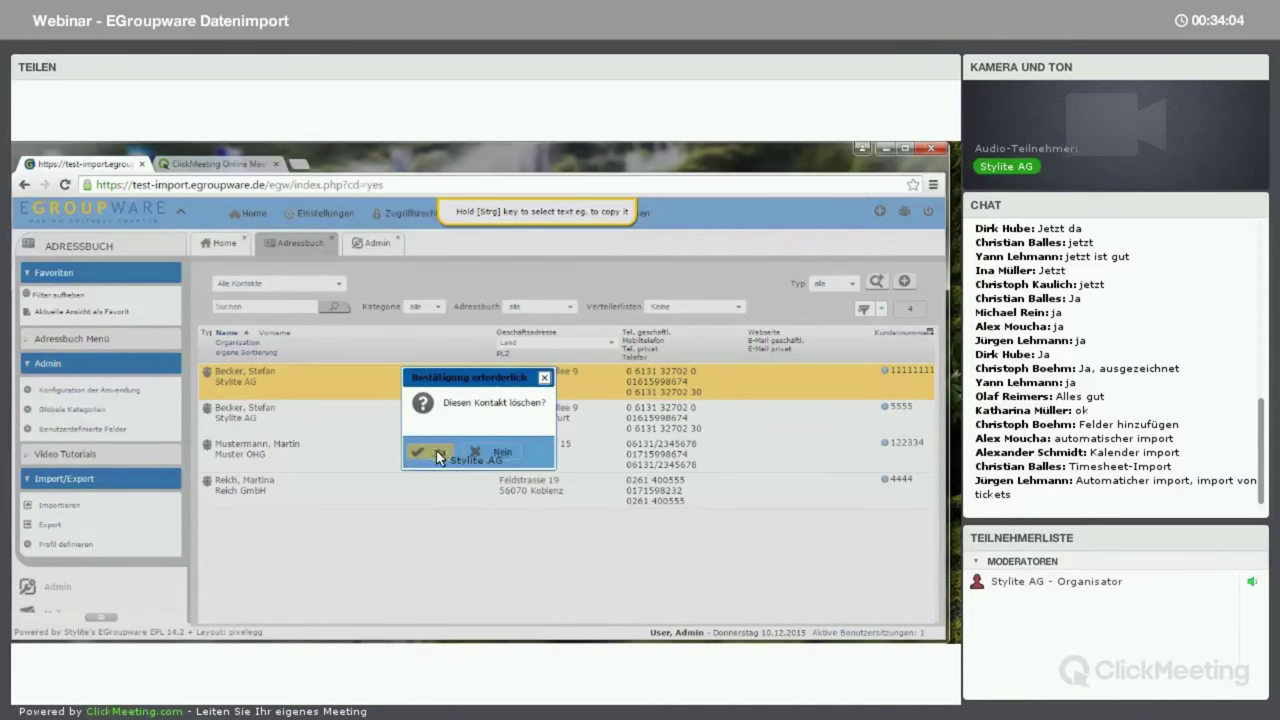
{"action": "left_click", "coordinate": [437, 455]}
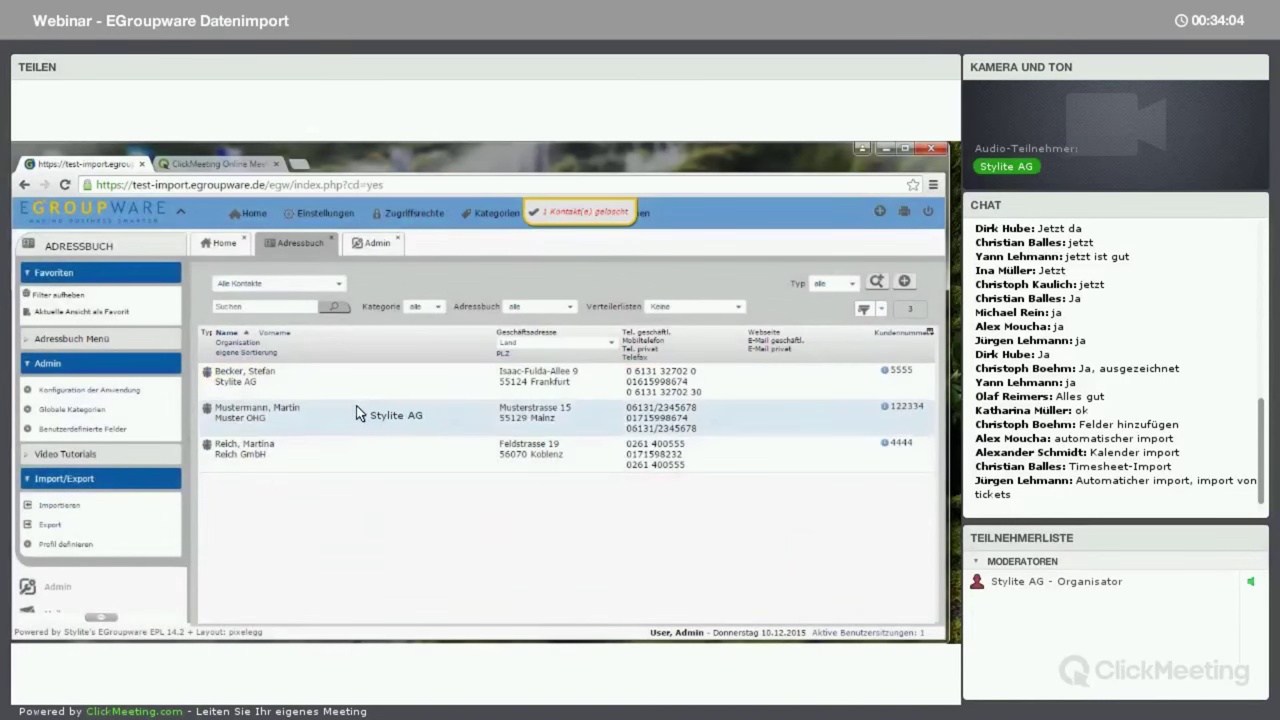
{"action": "left_click", "coordinate": [303, 385]}
{"action": "right_click", "coordinate": [303, 385]}
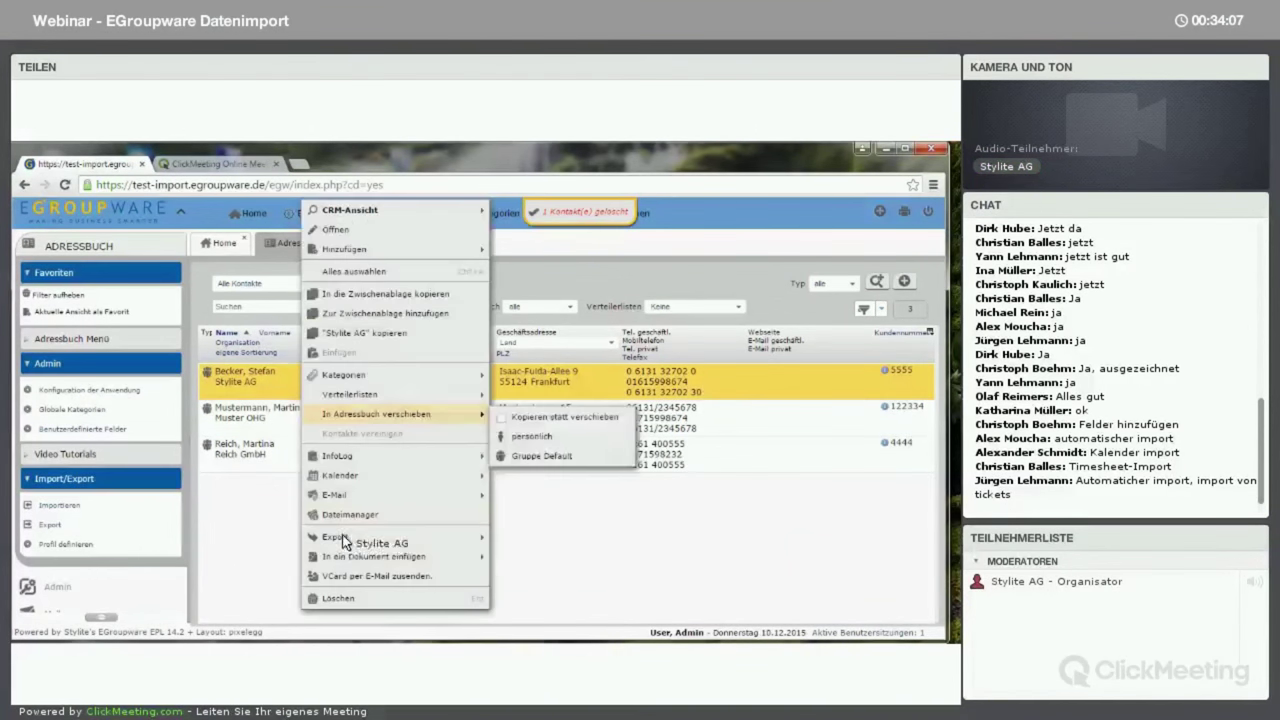
{"action": "left_click", "coordinate": [347, 597]}
{"action": "left_click", "coordinate": [446, 456]}
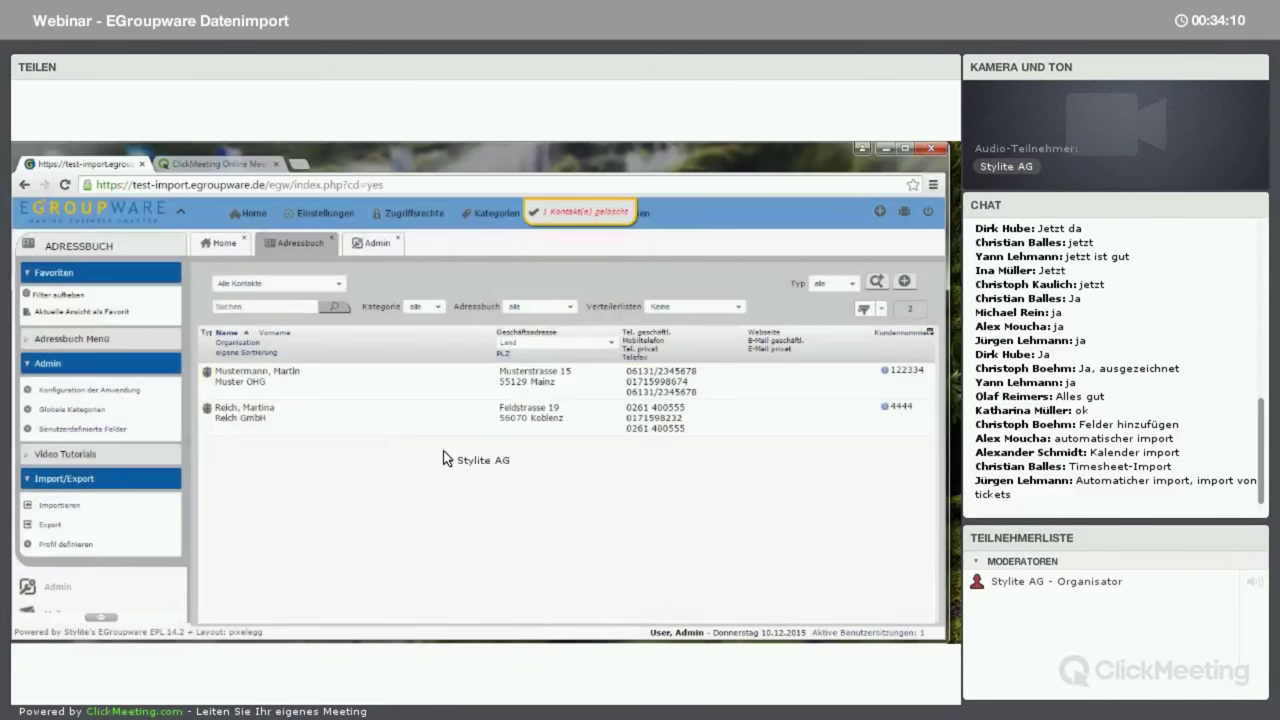
- Import Adressen-Import.csv into the address book again with the Webinar Import Adressen definition and close the import dialog
{"action": "left_click", "coordinate": [60, 505]}
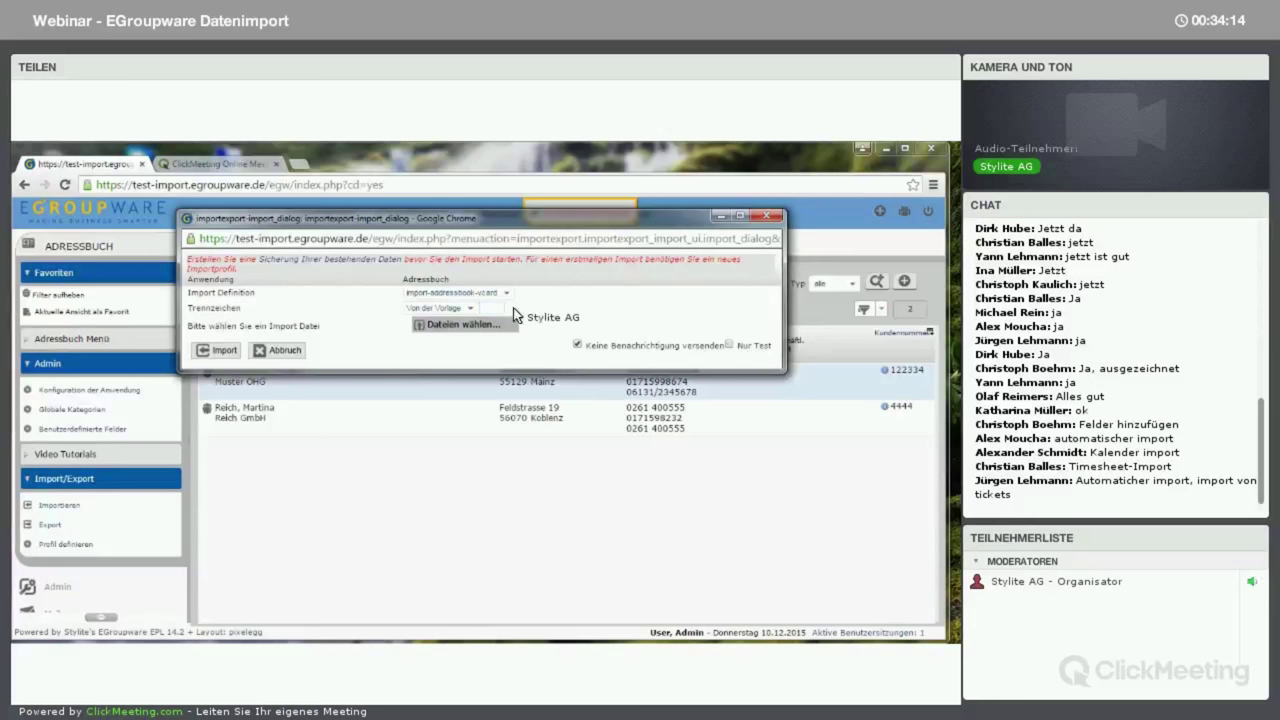
{"action": "left_click", "coordinate": [470, 292]}
{"action": "left_click", "coordinate": [450, 331]}
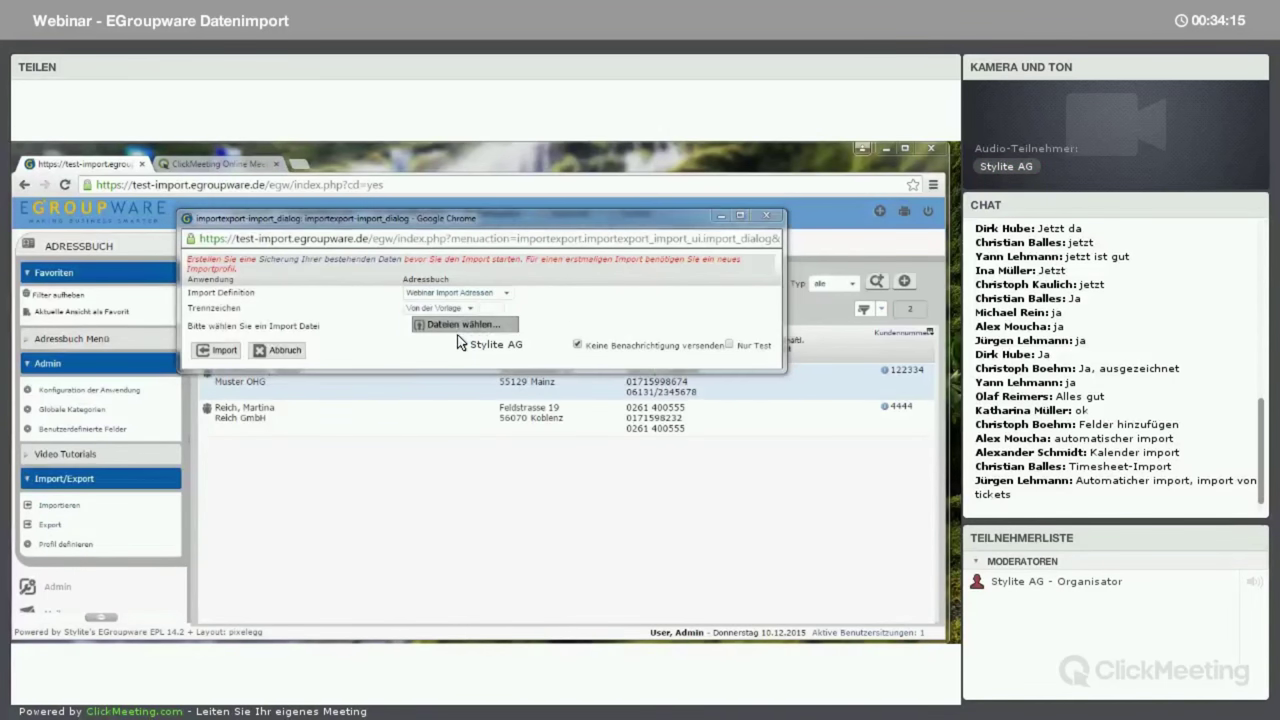
{"action": "left_click", "coordinate": [458, 330]}
{"action": "left_click", "coordinate": [488, 352]}
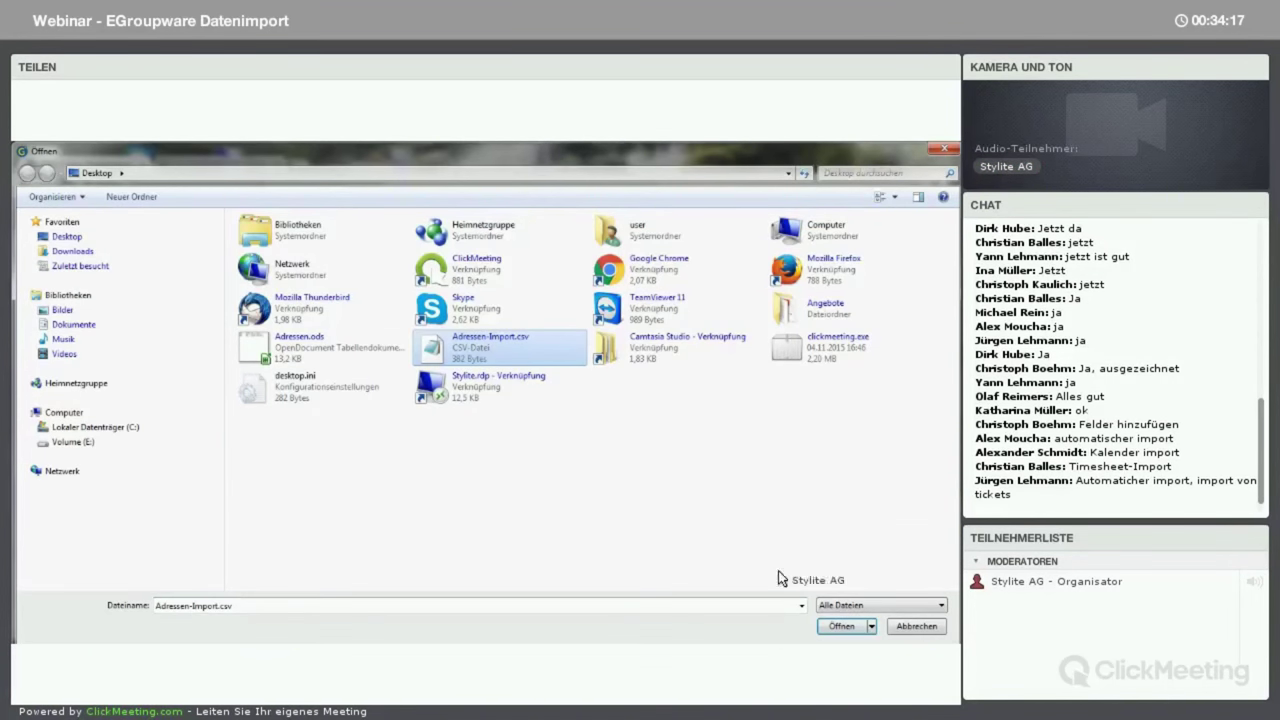
{"action": "left_click", "coordinate": [838, 626]}
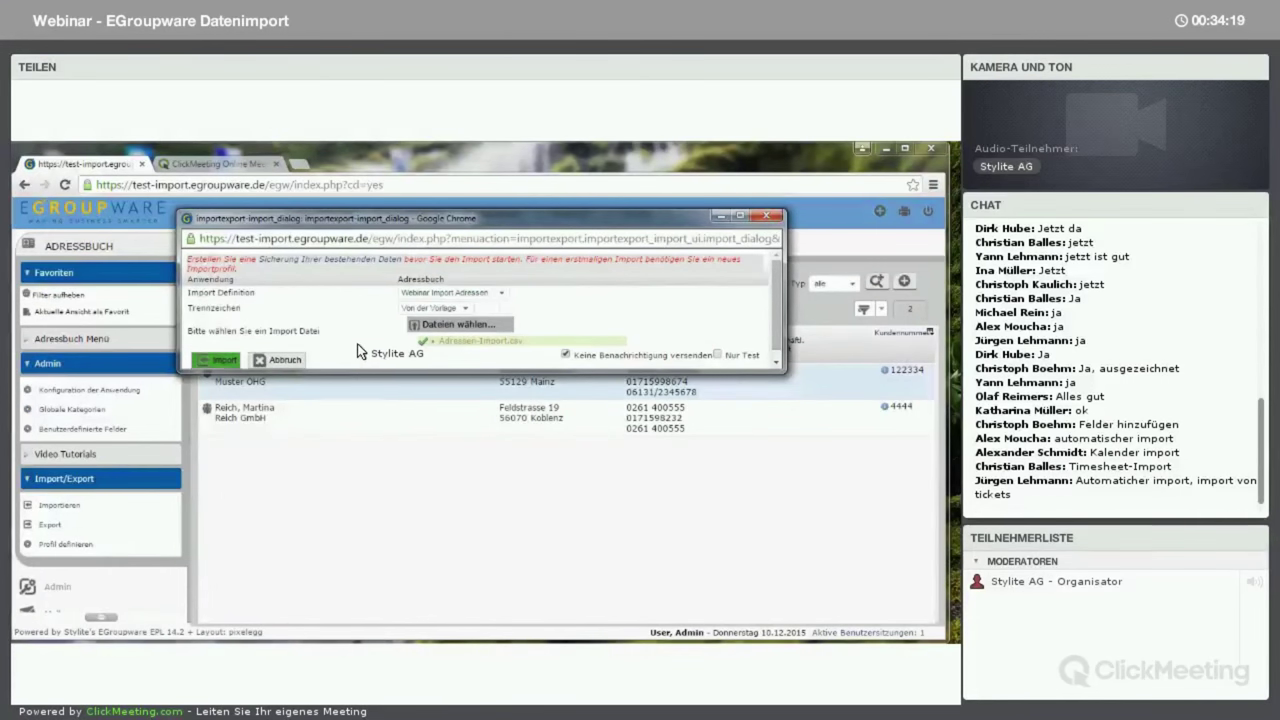
{"action": "left_click", "coordinate": [212, 359]}
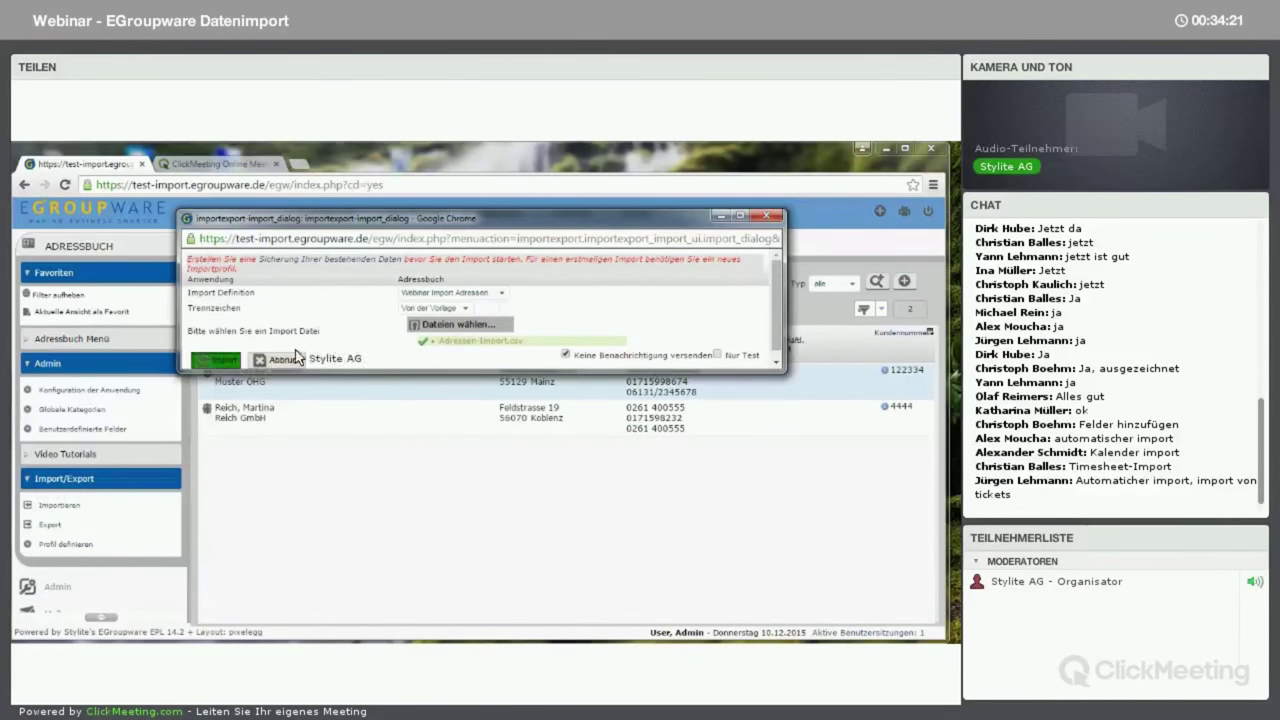
{"action": "left_click", "coordinate": [775, 218]}
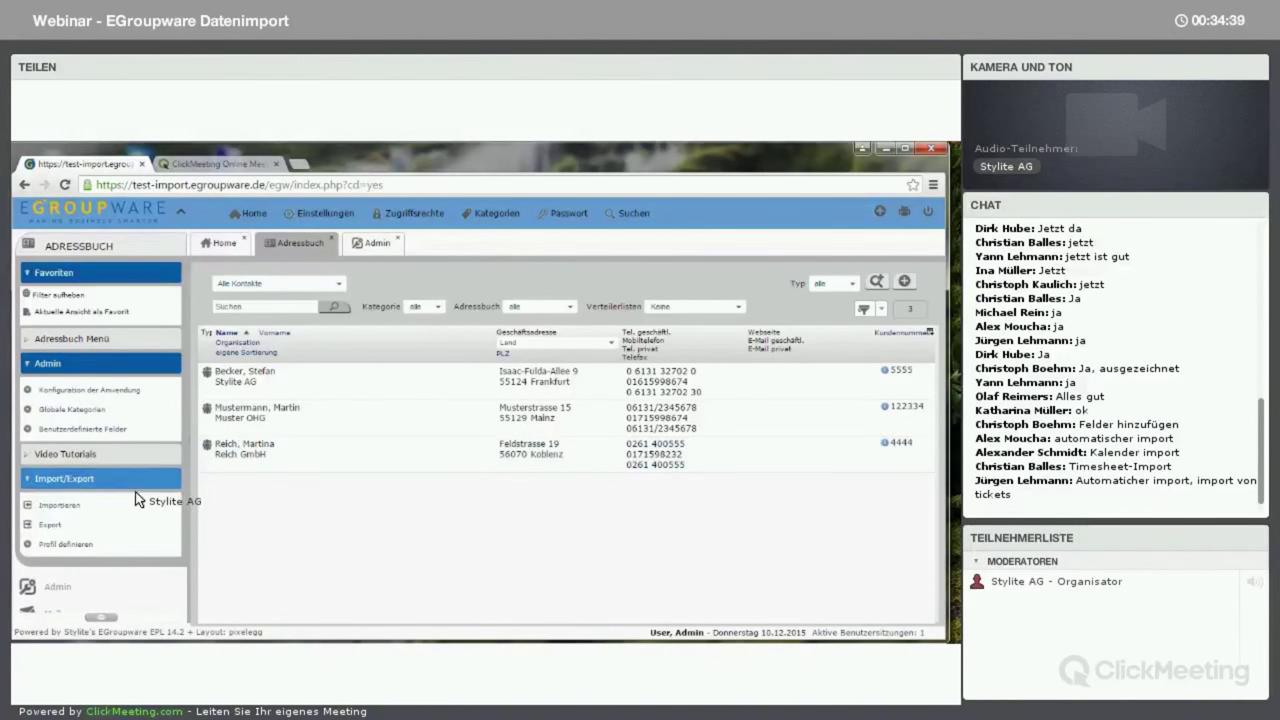
- Open the Dateimanager and upload Adressen-Import.csv from the desktop into the /home/sysop folder
{"action": "scroll", "coordinate": [140, 505], "scroll_direction": "down", "scroll_amount": 1}
{"action": "scroll", "coordinate": [130, 503], "scroll_direction": "down", "scroll_amount": 4}
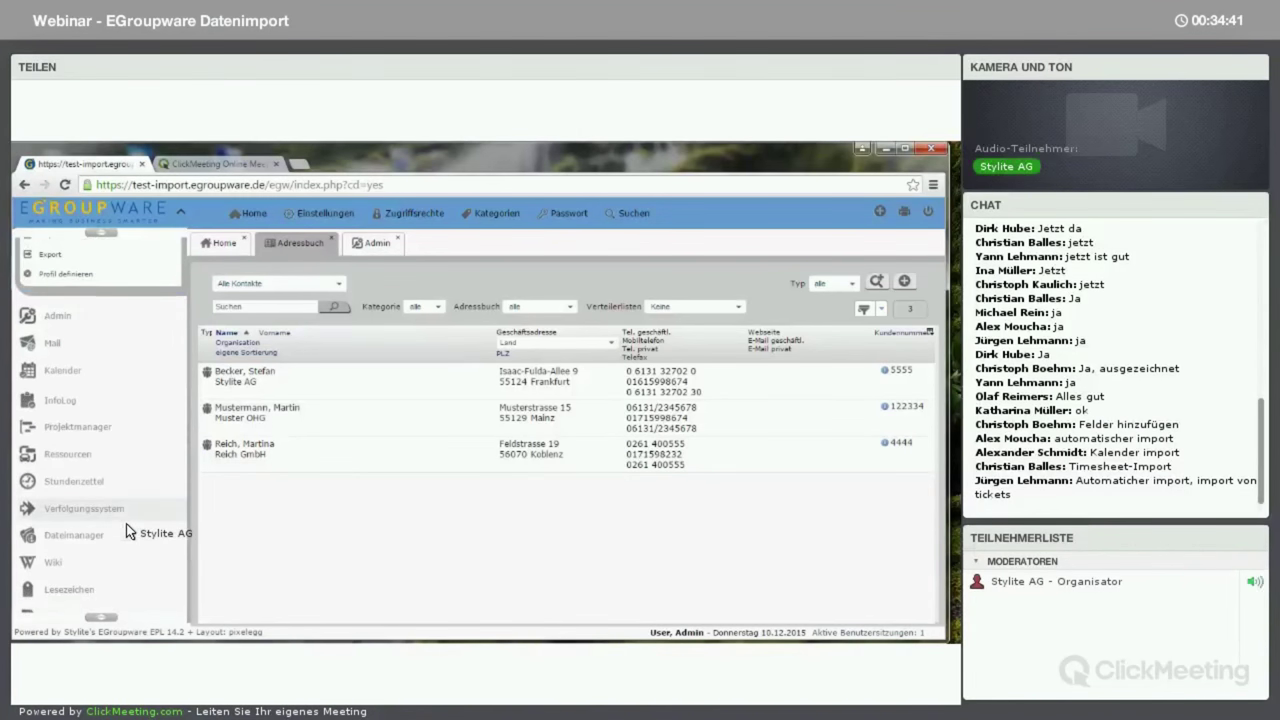
{"action": "scroll", "coordinate": [124, 521], "scroll_direction": "up", "scroll_amount": 3}
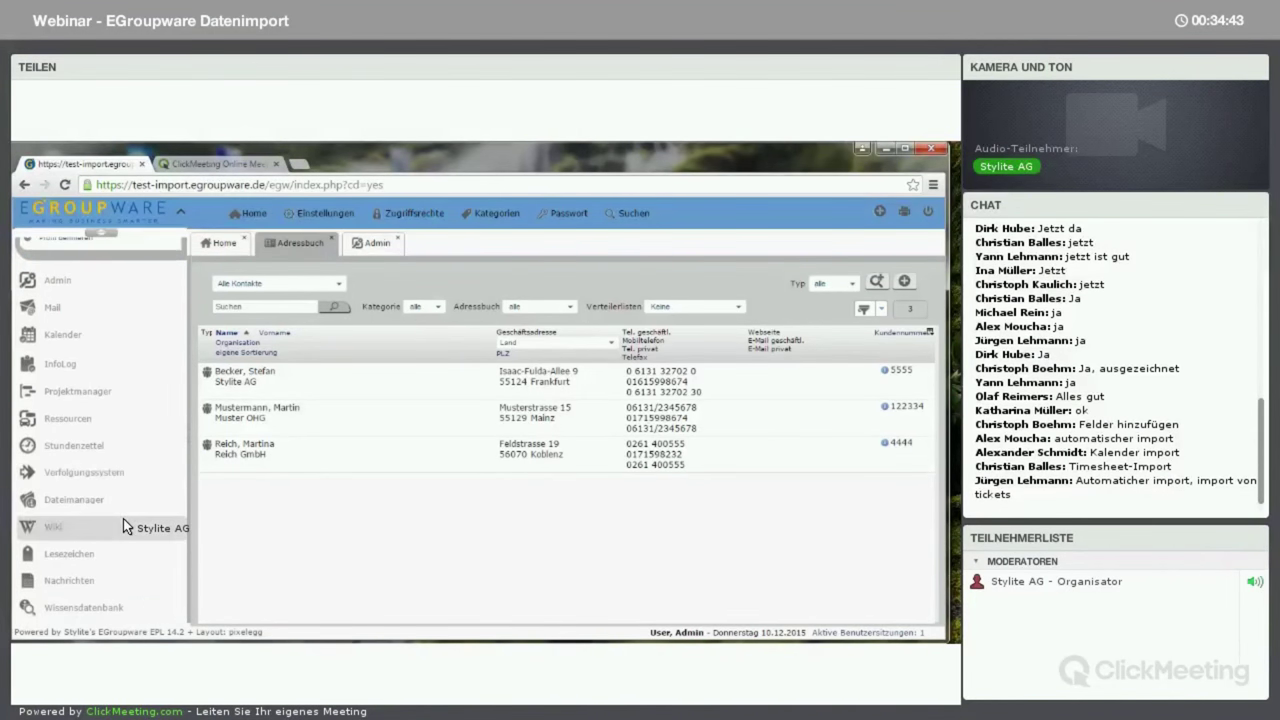
{"action": "scroll", "coordinate": [124, 520], "scroll_direction": "up", "scroll_amount": 4}
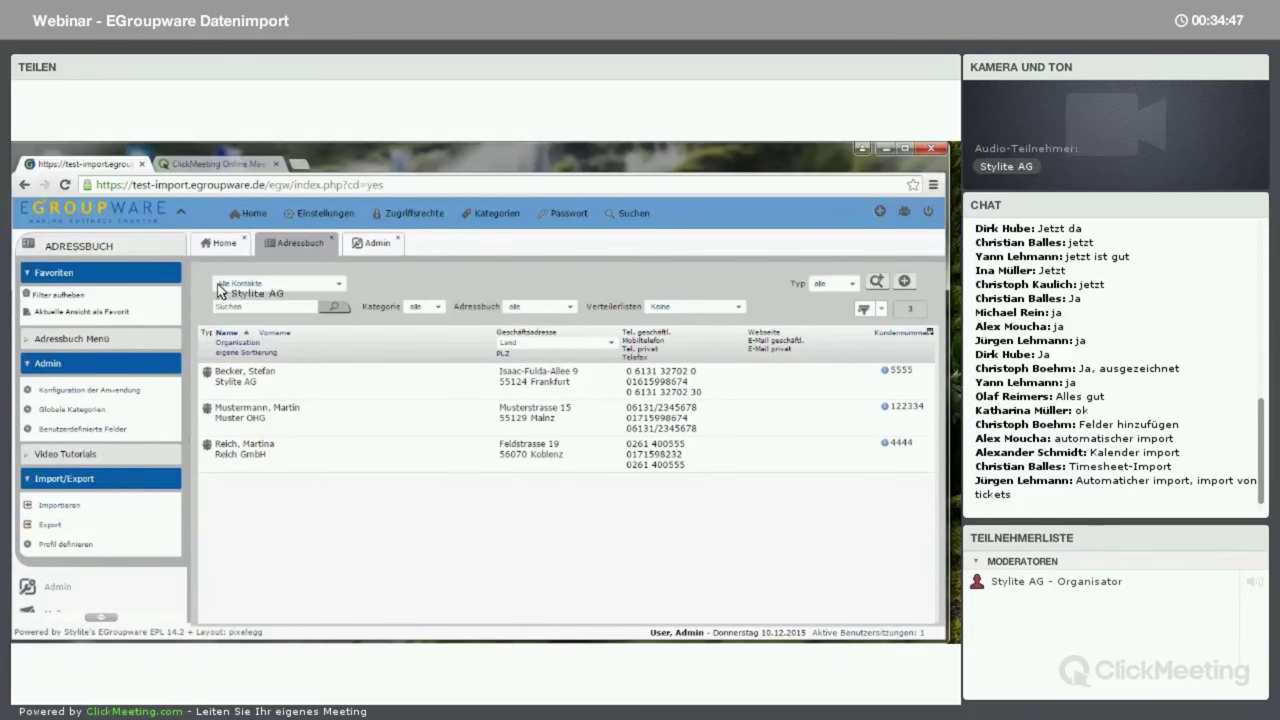
{"action": "left_click", "coordinate": [218, 245]}
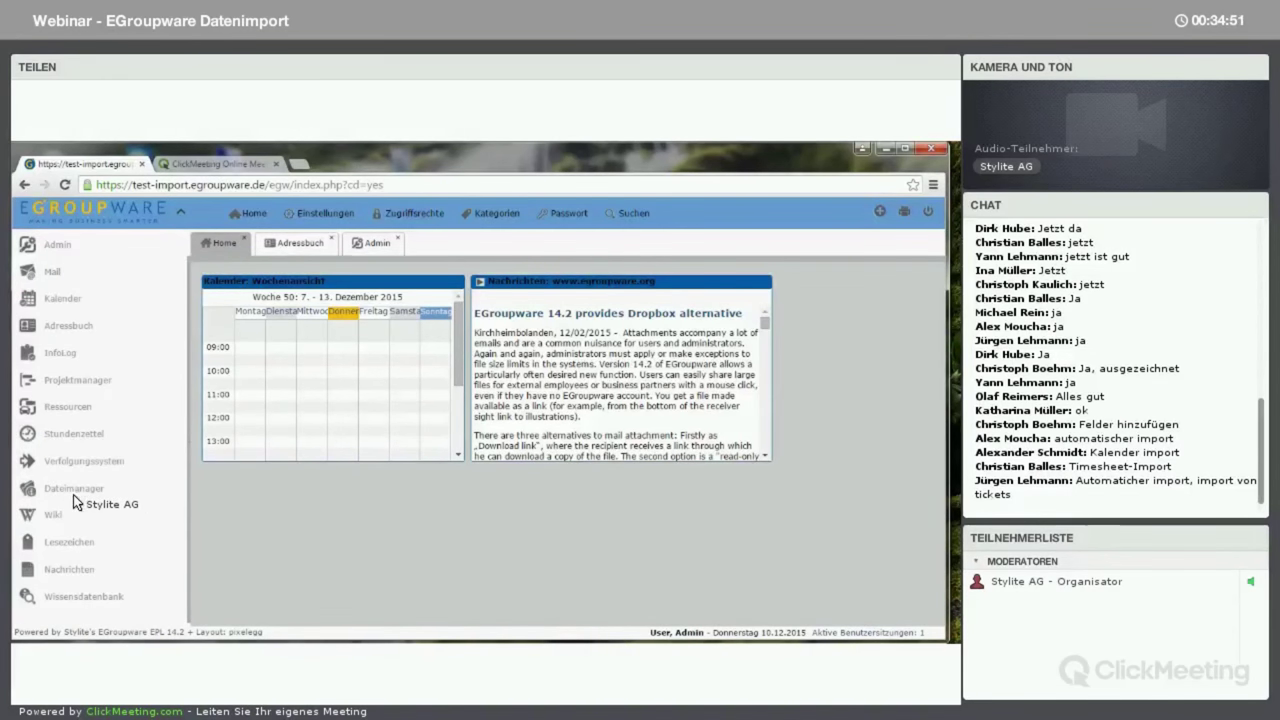
{"action": "left_click", "coordinate": [90, 495]}
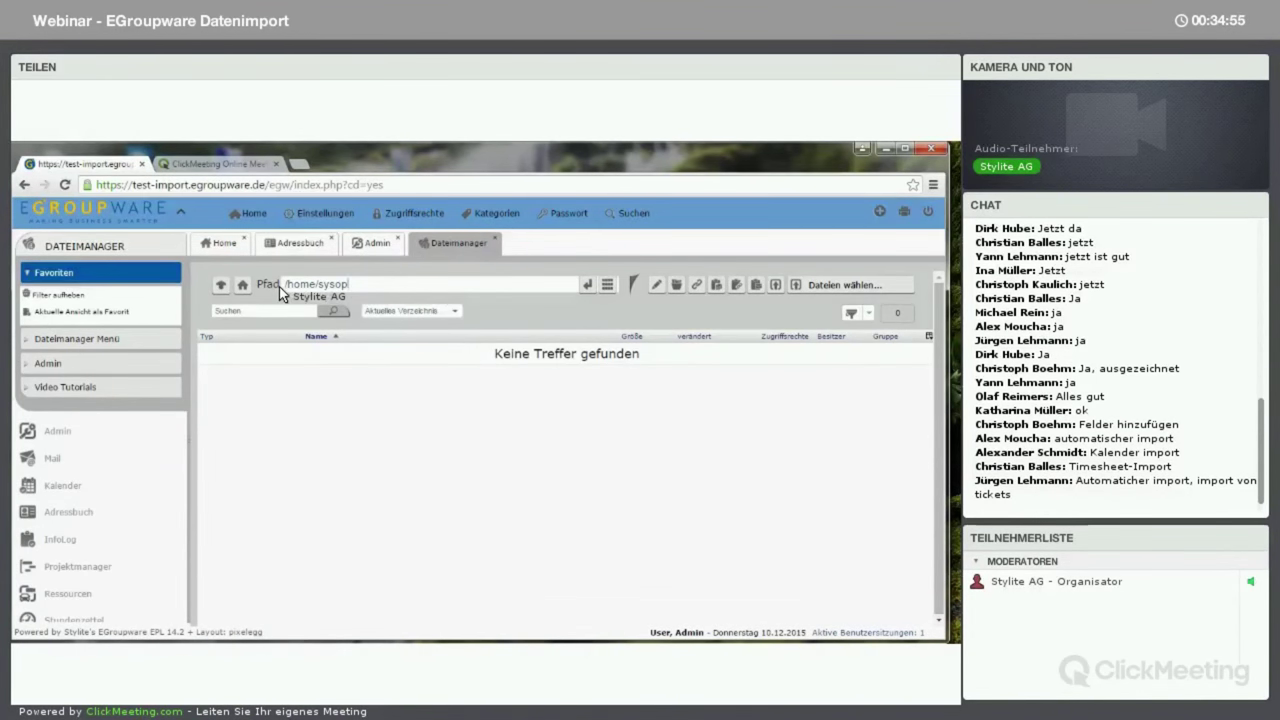
{"action": "left_click_drag", "start_coordinate": [281, 286], "coordinate": [338, 287]}
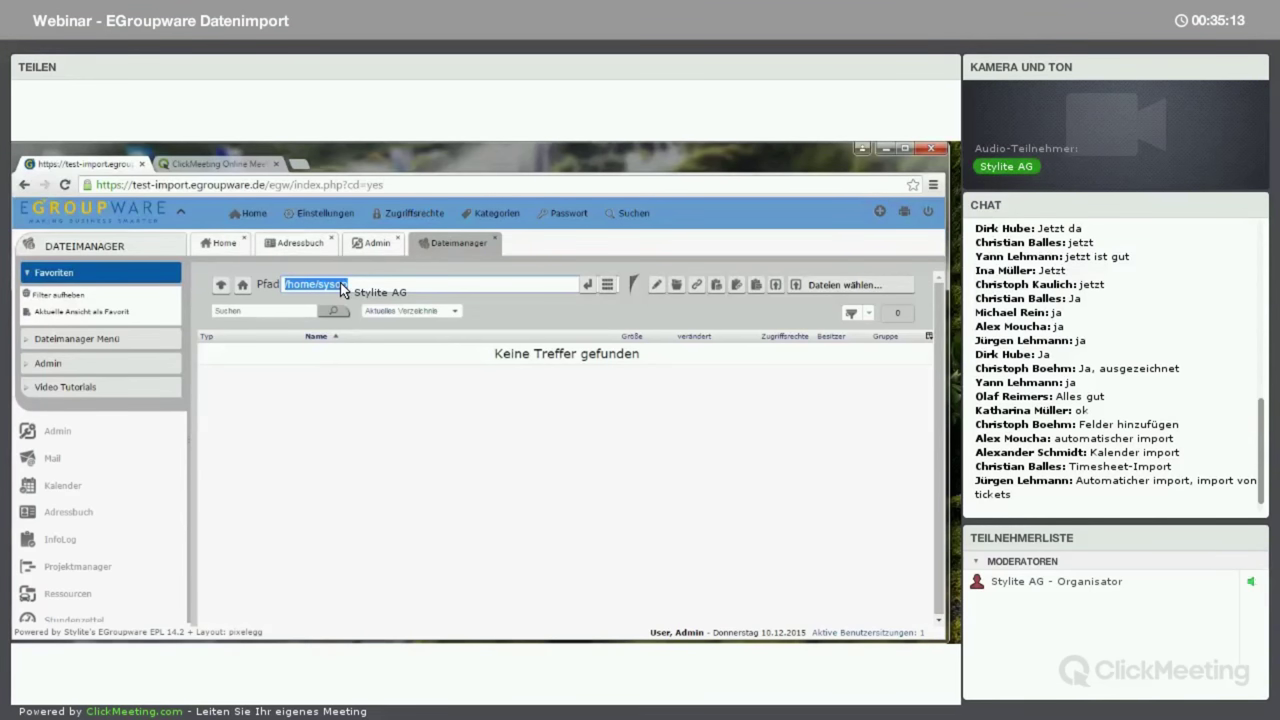
{"action": "left_click", "coordinate": [836, 287]}
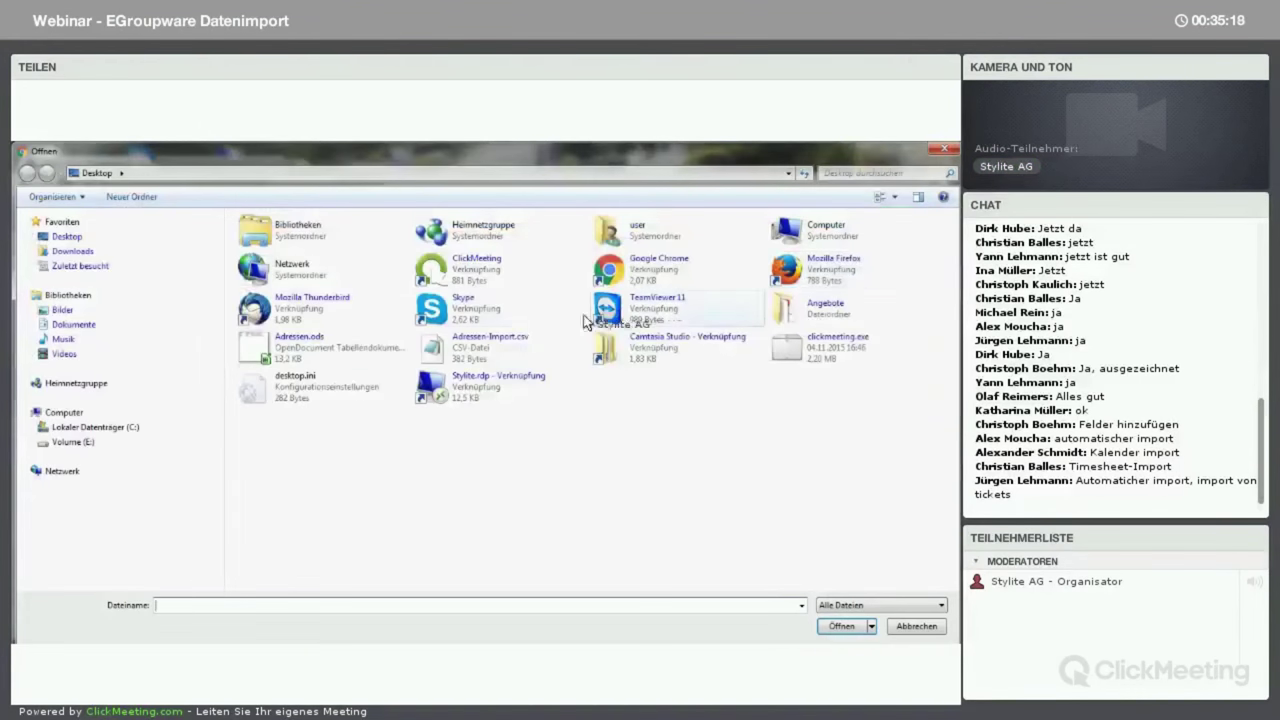
{"action": "left_click", "coordinate": [490, 347]}
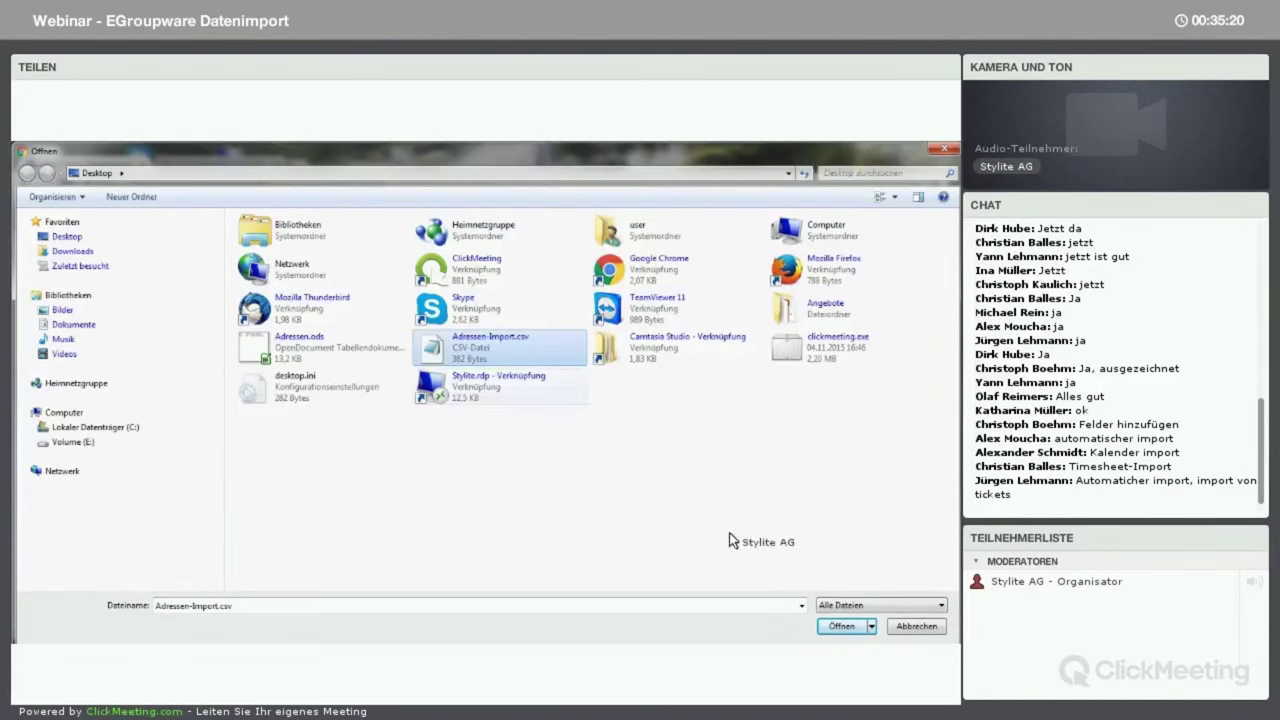
{"action": "left_click", "coordinate": [840, 626]}
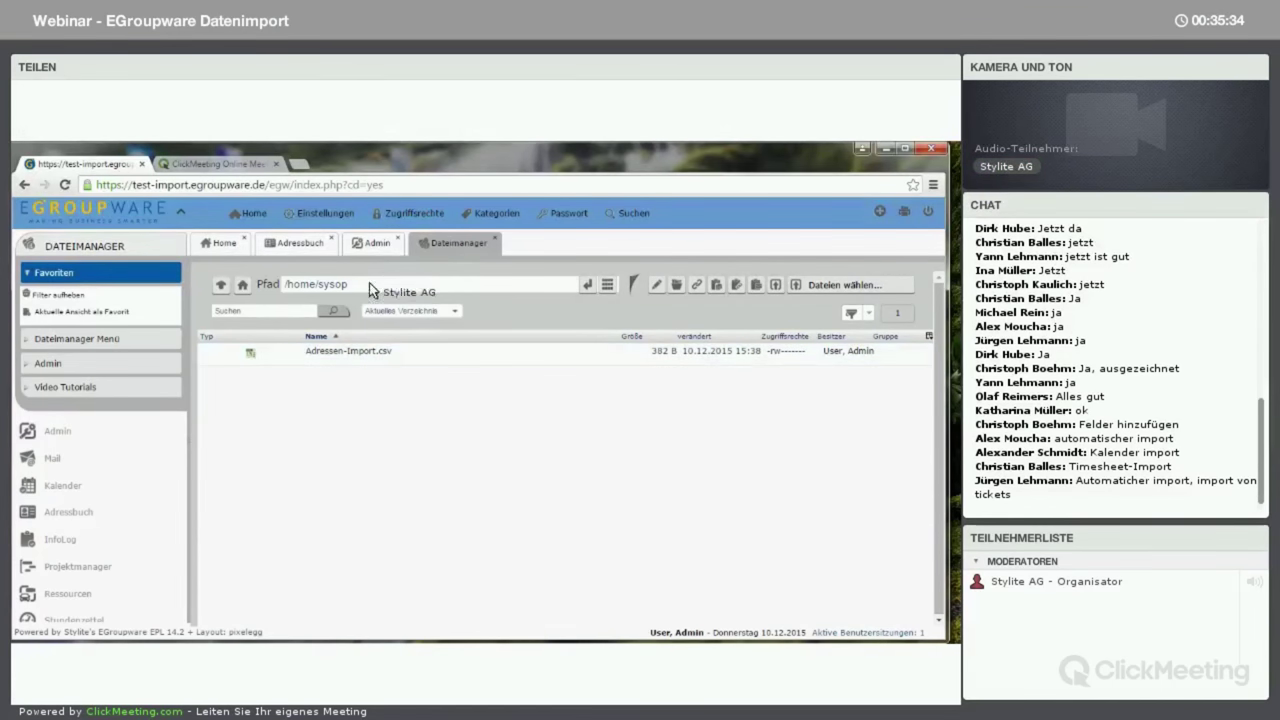
- Copy the folder path /home/sysop and open the Zeitplan of the Webinar Import Adressen definition among the address book's import/export profiles
{"action": "left_click", "coordinate": [257, 284]}
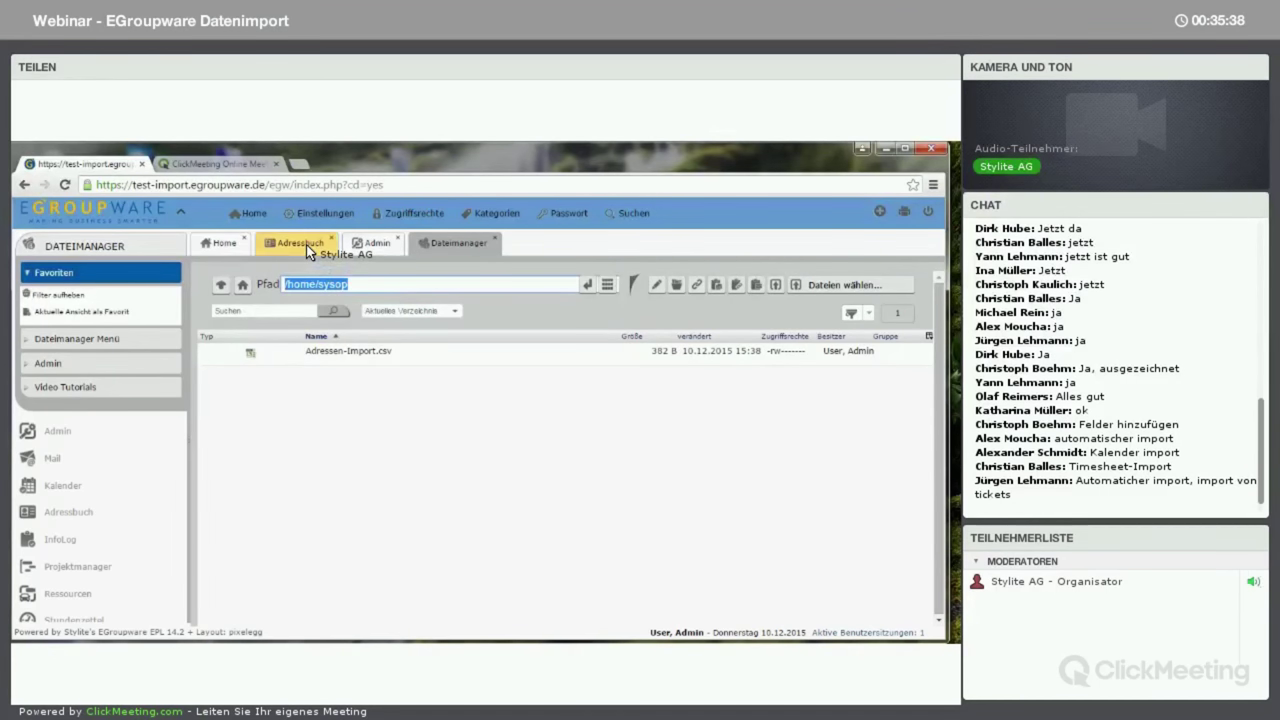
{"action": "left_click", "coordinate": [376, 246]}
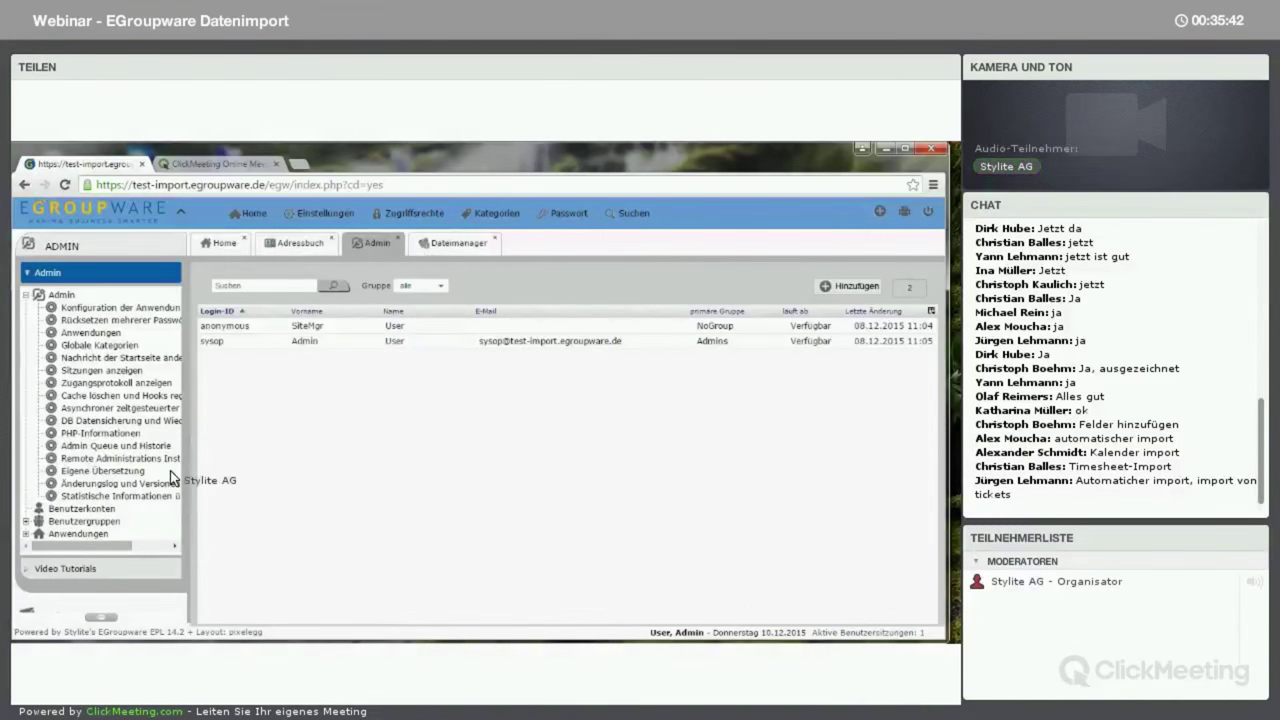
{"action": "left_click", "coordinate": [293, 244]}
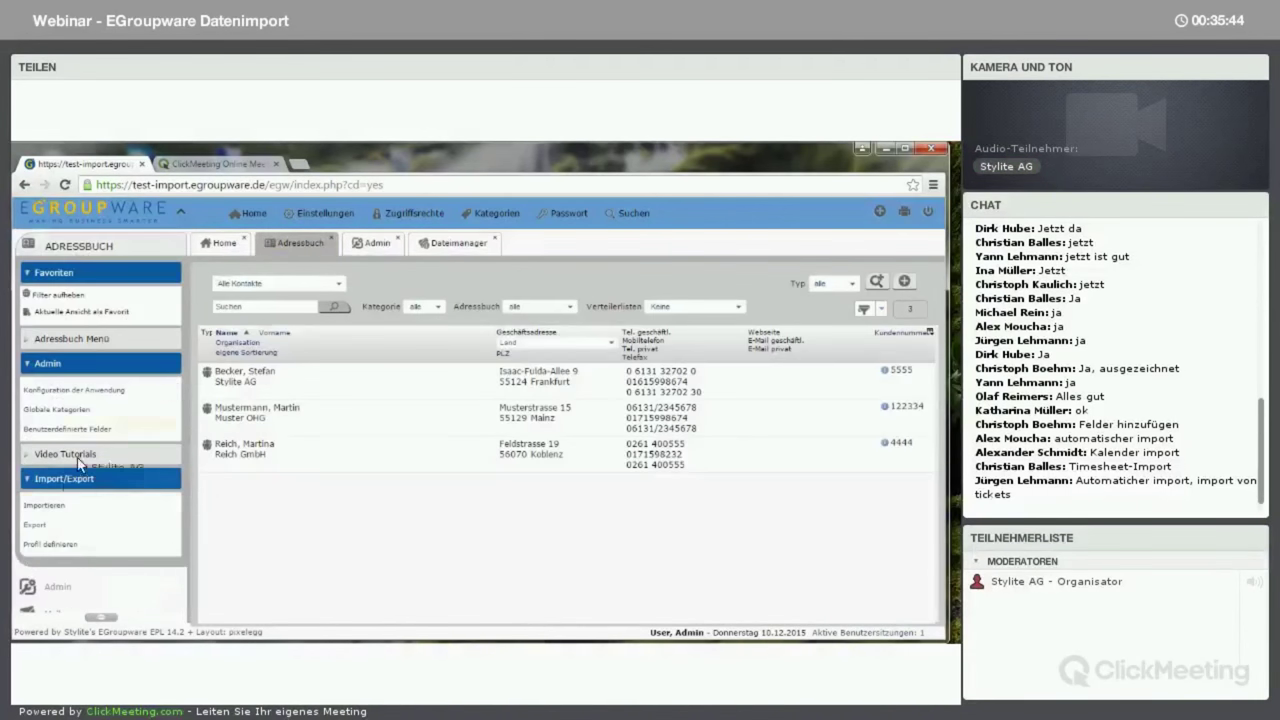
{"action": "left_click", "coordinate": [50, 544]}
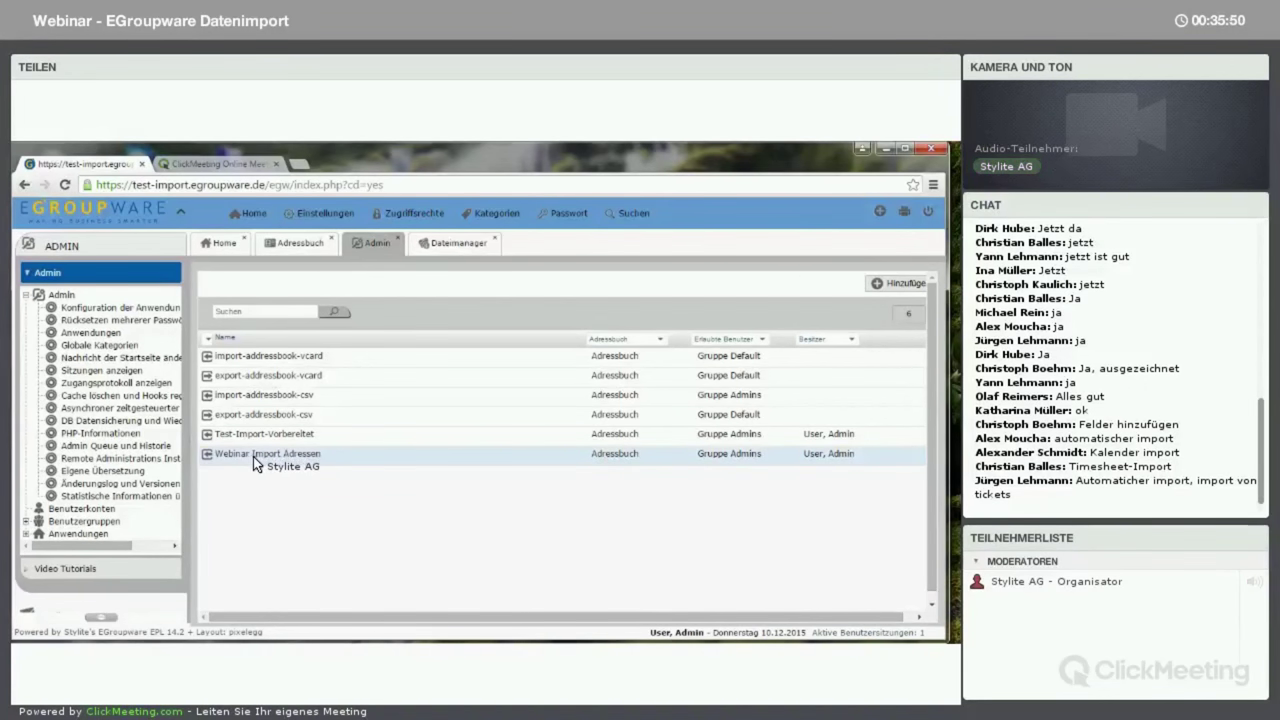
{"action": "right_click", "coordinate": [259, 460]}
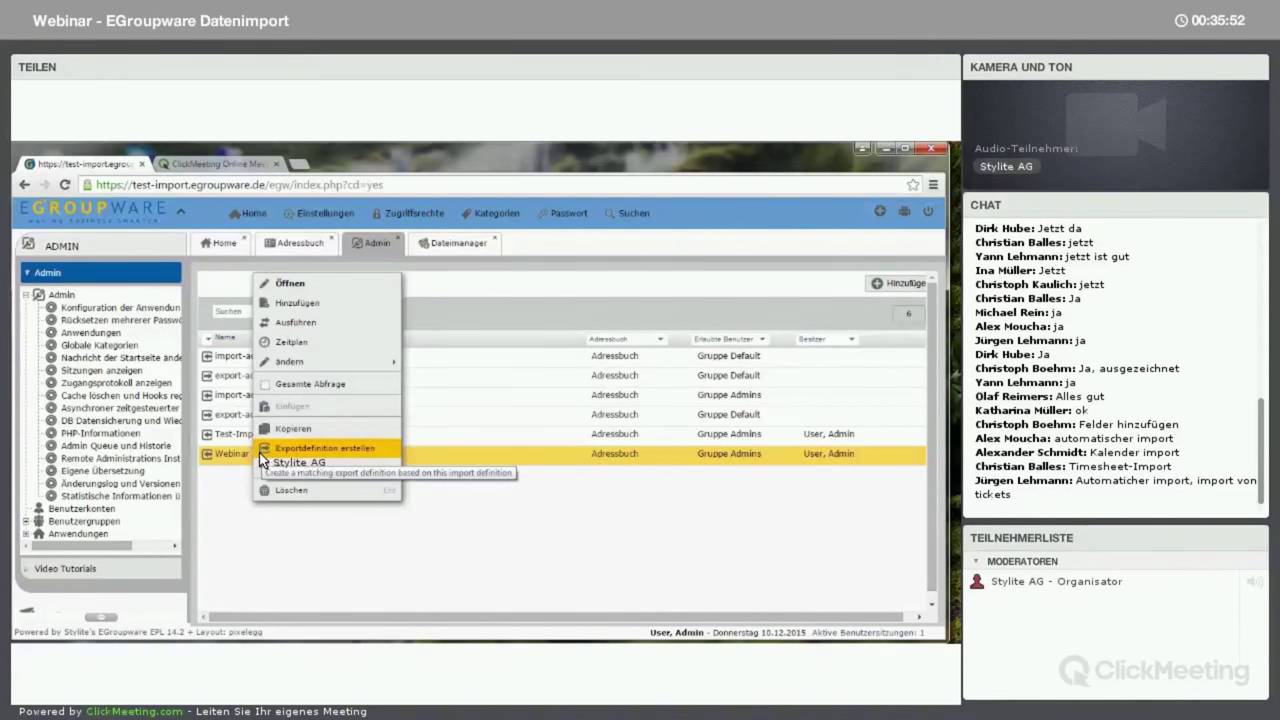
{"action": "left_click", "coordinate": [292, 343]}
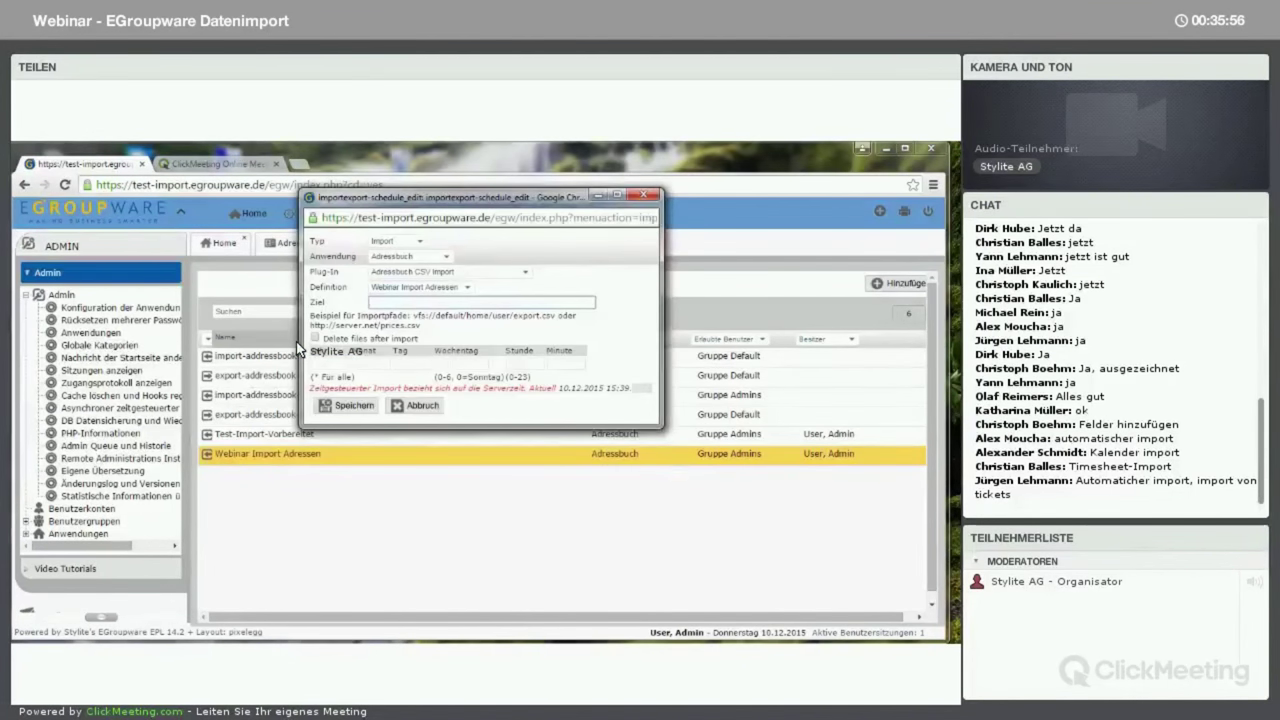
- Keep Adressbuch CSV Import and Webinar Import Adressen in the schedule, and set its Ziel to vfs://default/home/sysop
{"action": "left_click", "coordinate": [501, 274]}
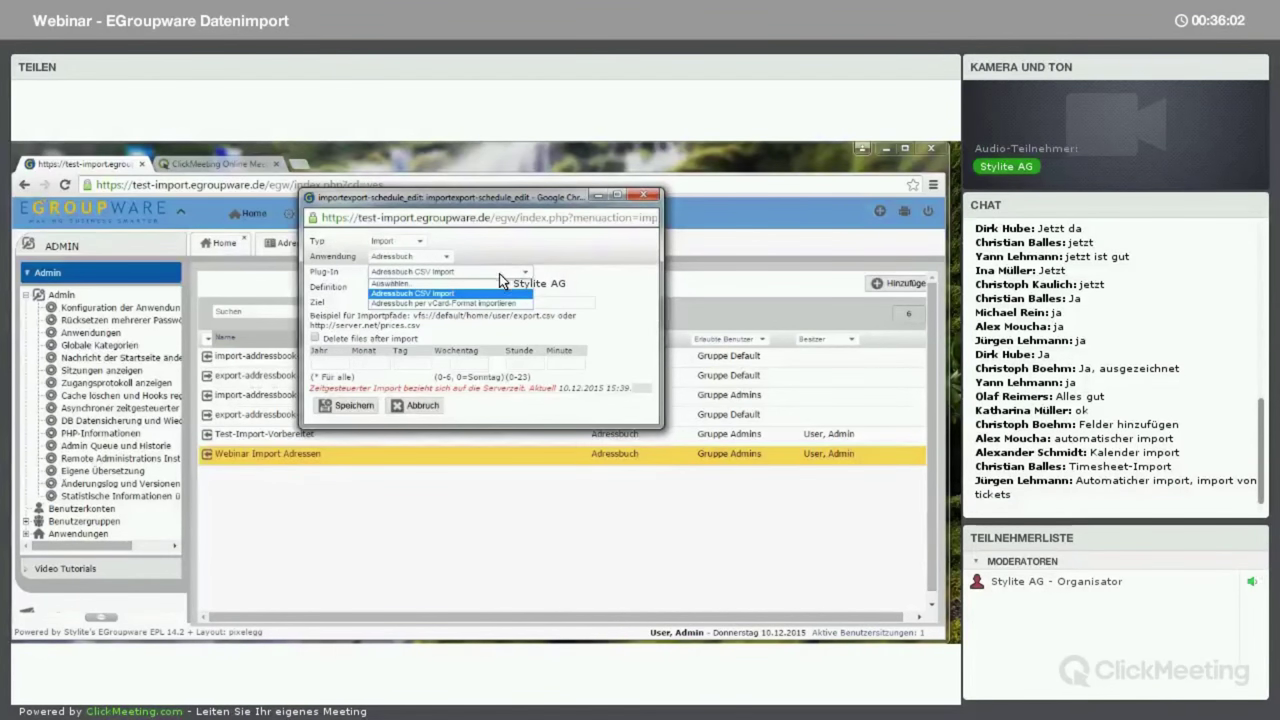
{"action": "left_click", "coordinate": [470, 293]}
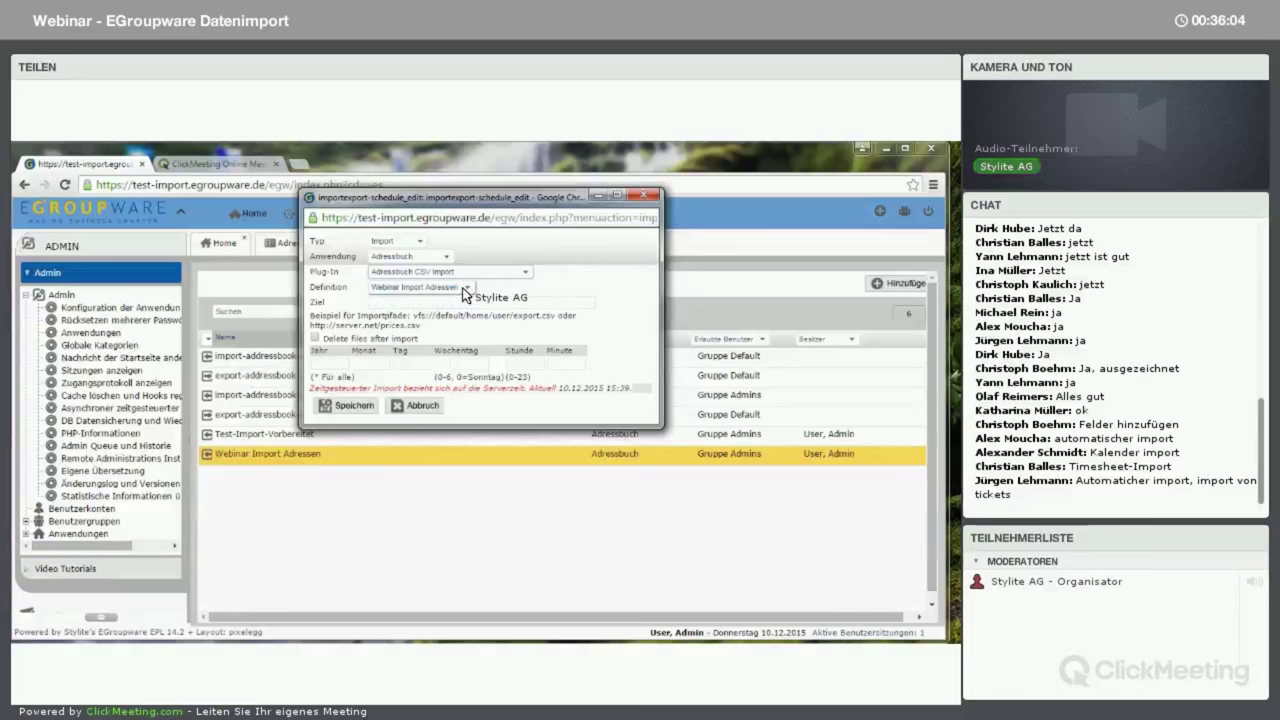
{"action": "left_click", "coordinate": [463, 291]}
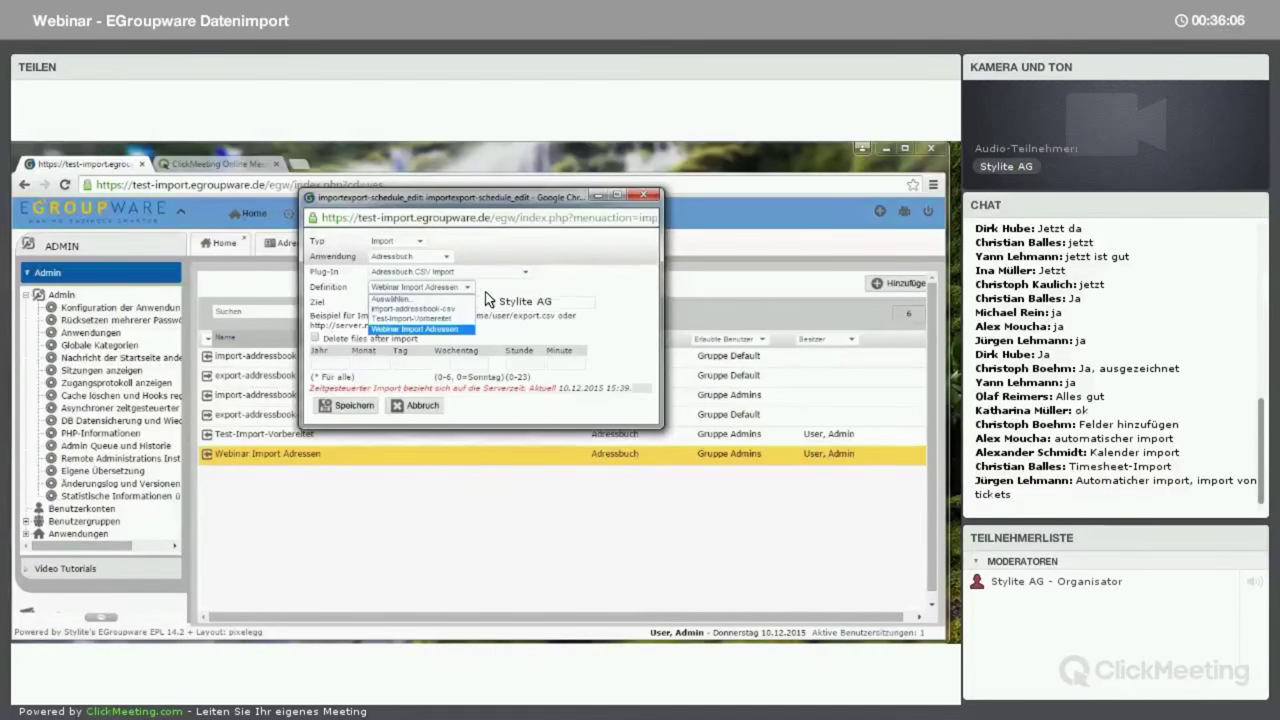
{"action": "left_click", "coordinate": [474, 306]}
{"action": "left_click", "coordinate": [470, 305]}
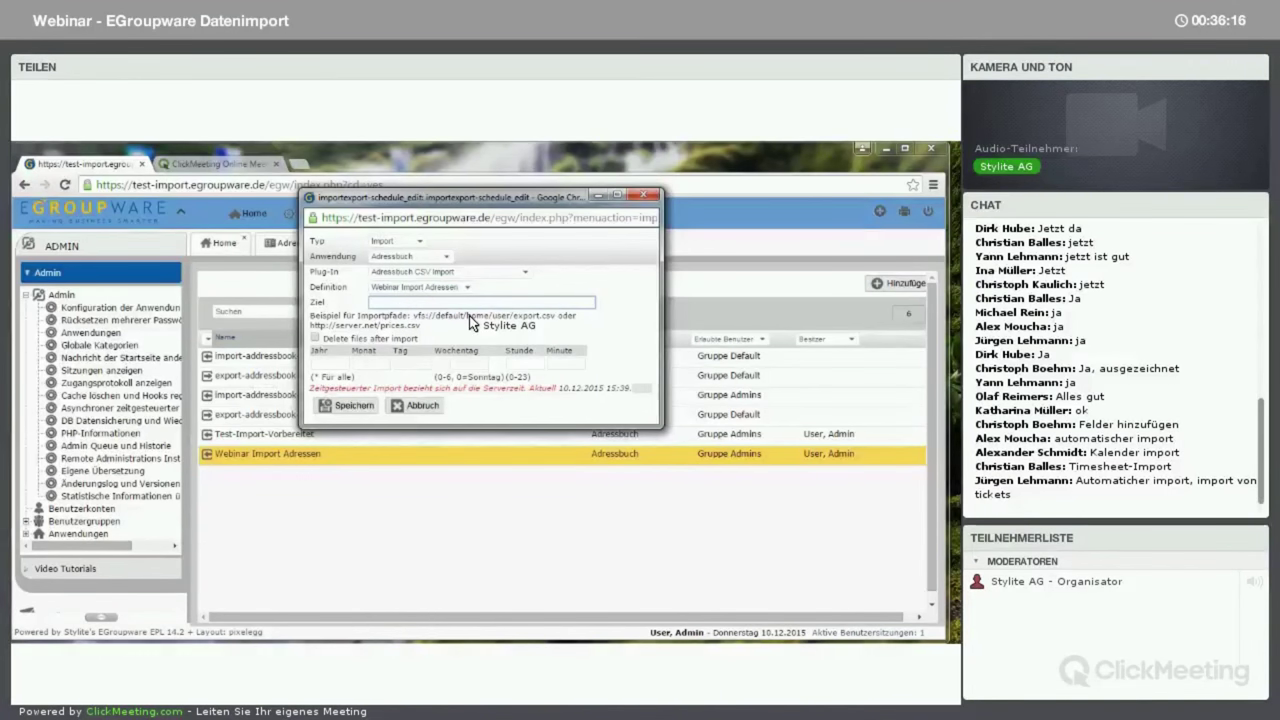
{"action": "double_click", "coordinate": [418, 316]}
{"action": "left_click_drag", "start_coordinate": [448, 320], "coordinate": [466, 318]}
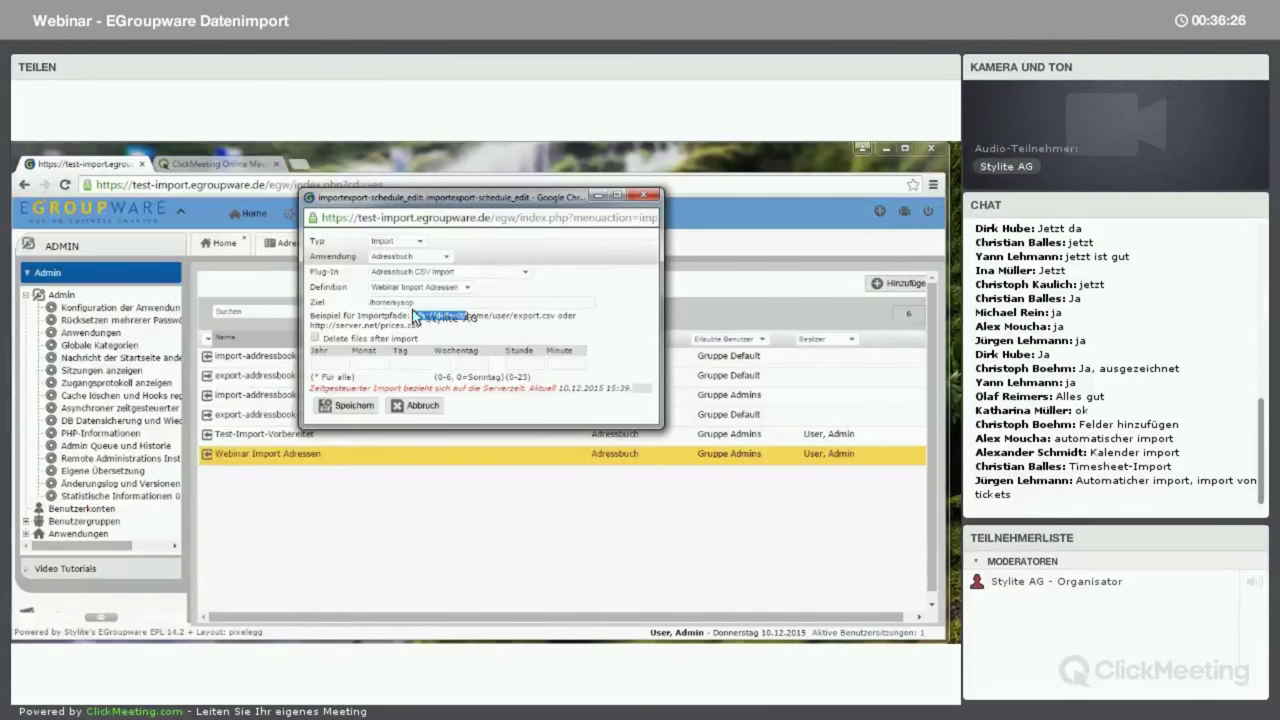
{"action": "left_click", "coordinate": [381, 304]}
{"action": "type", "text": "vfs://default"}
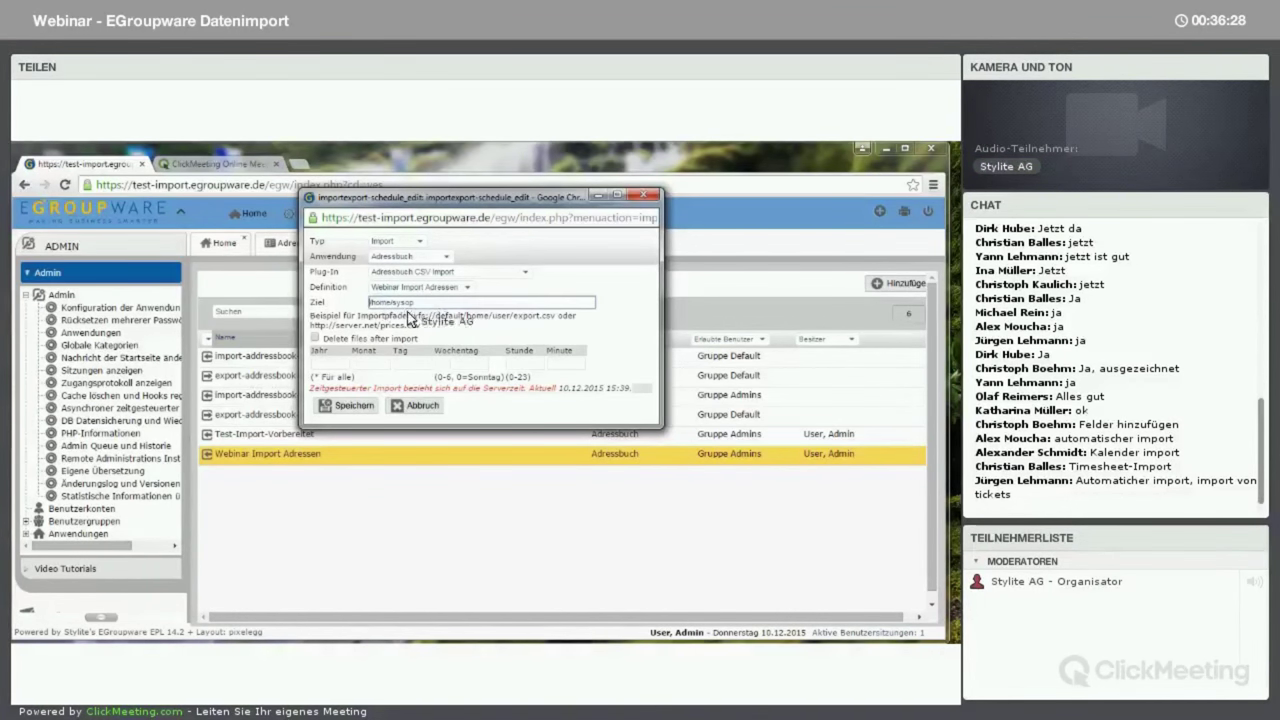
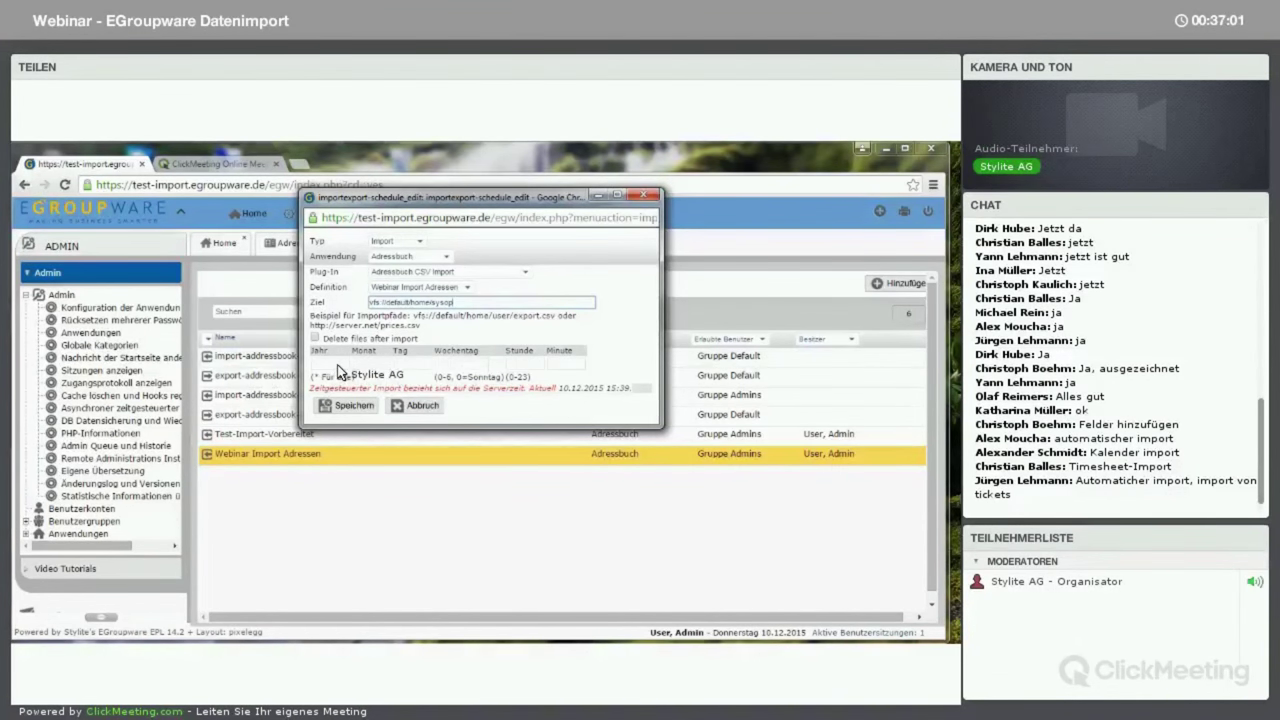
- Set Jahr, Monat, Tag and Wochentag to * in the Webinar Import Adressen schedule
{"action": "key", "text": "Tab"}
{"action": "key", "text": "Tab"}
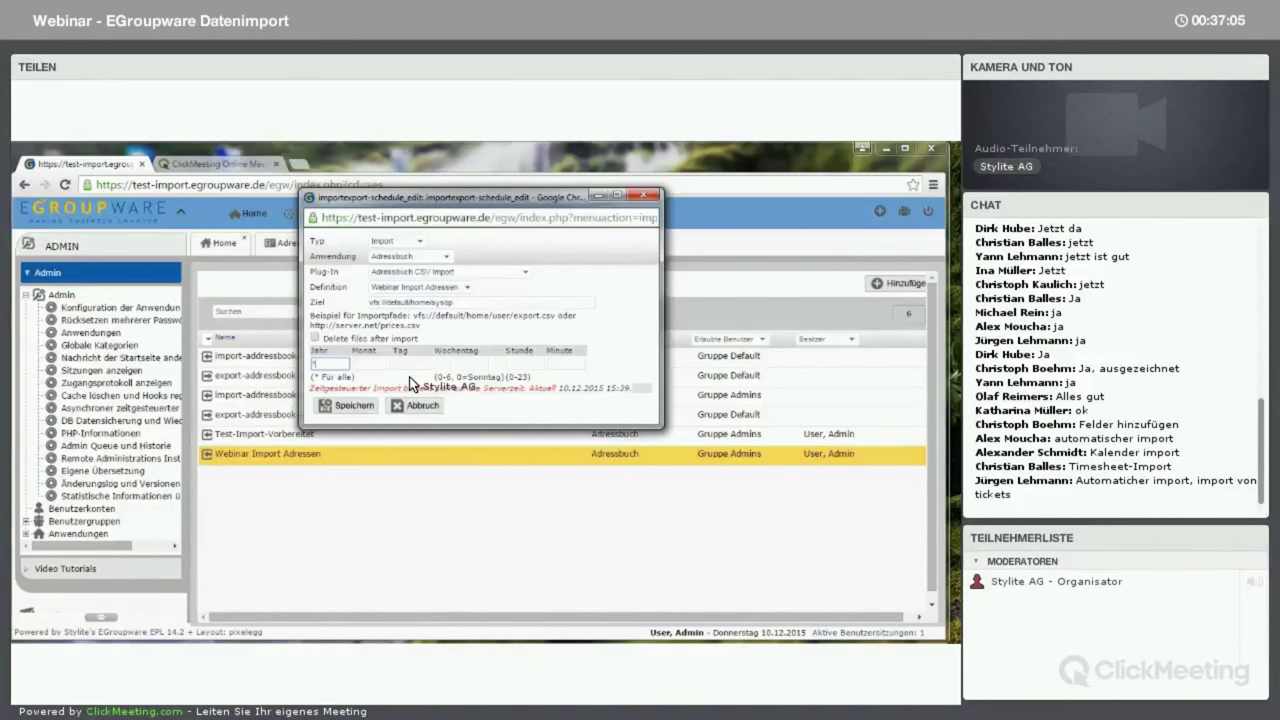
{"action": "key", "text": "Tab"}
{"action": "type", "text": "*"}
{"action": "key", "text": "Tab"}
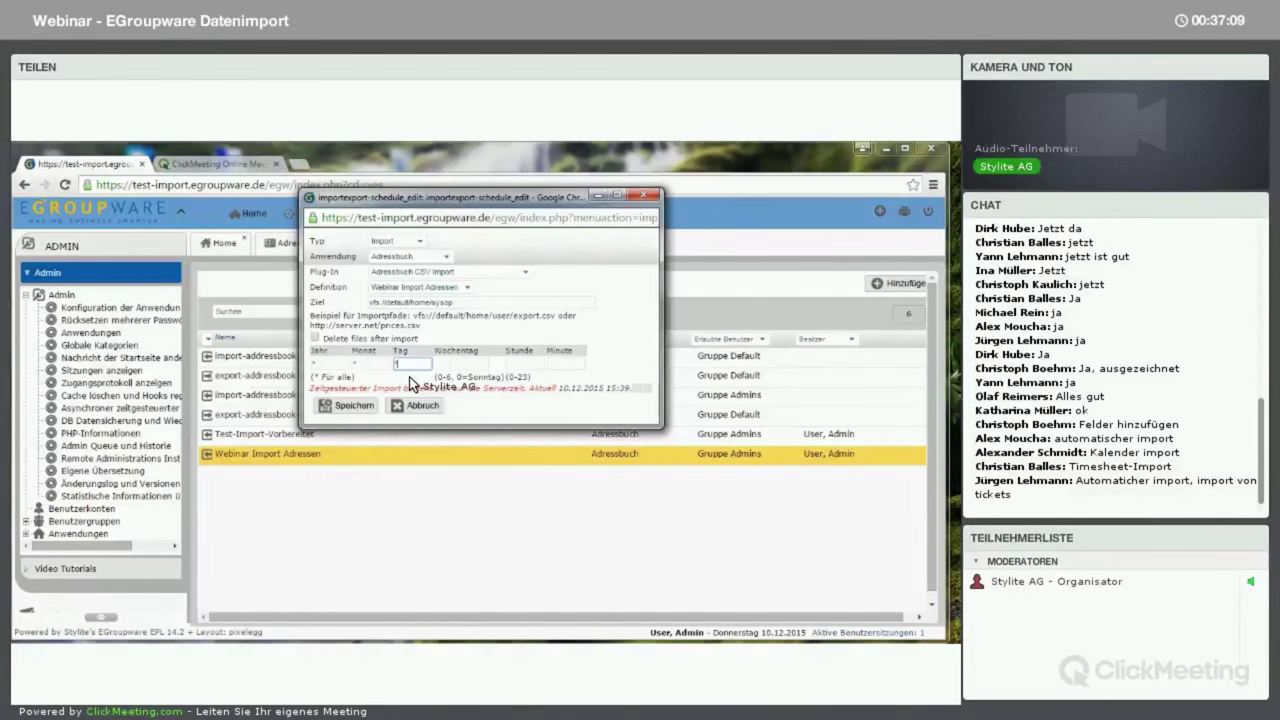
{"action": "type", "text": "*"}
{"action": "key", "text": "Tab"}
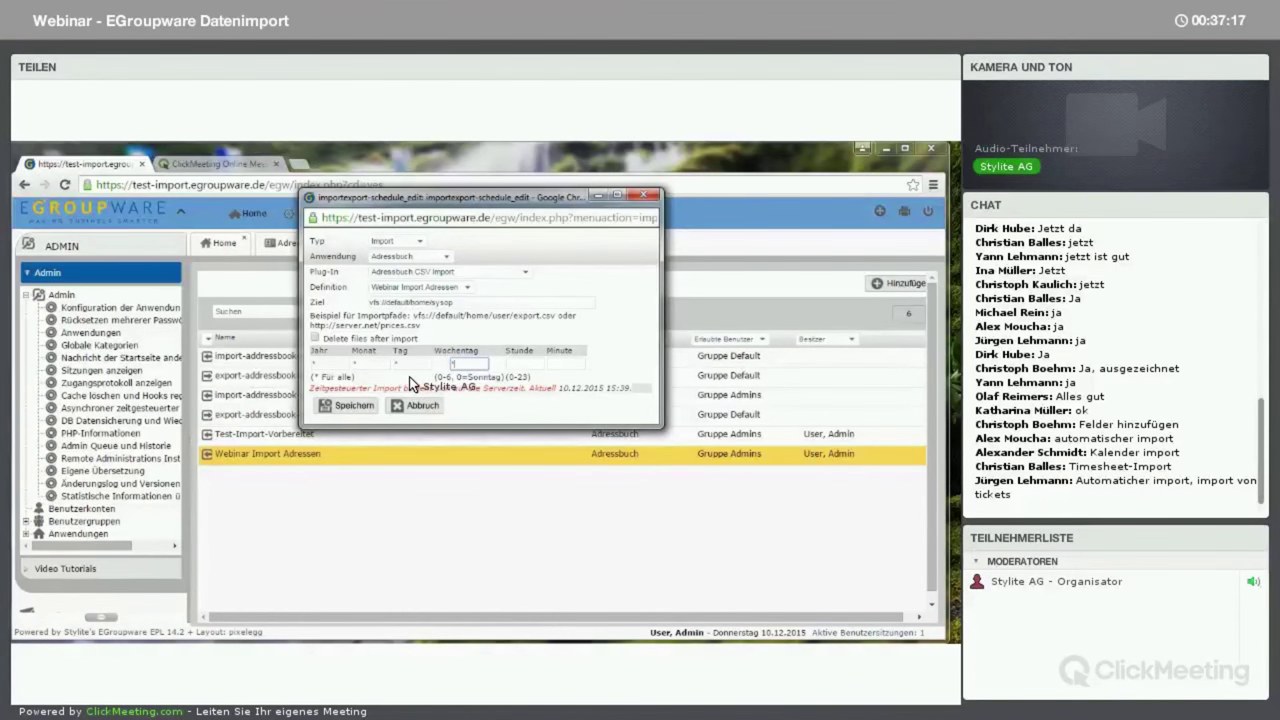
{"action": "key", "text": "Tab"}
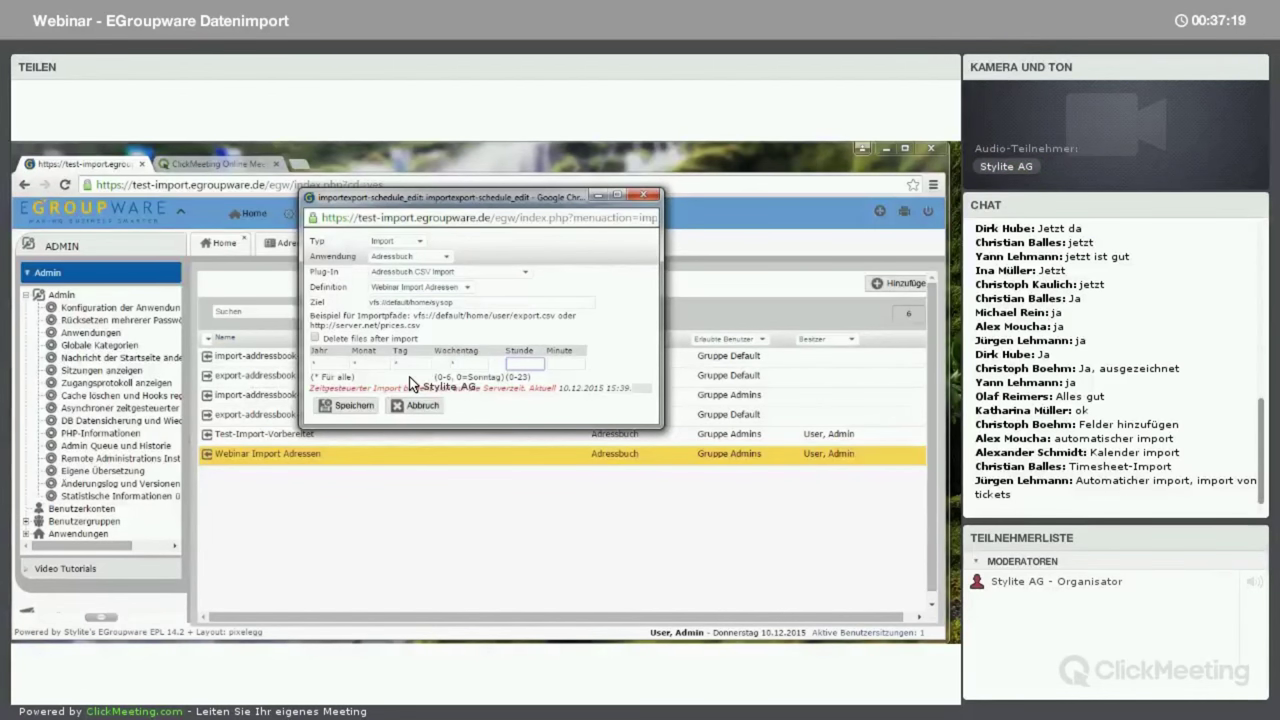
- Enter the Stunde and Minute for the Webinar Import Adressen schedule and save it
{"action": "left_click", "coordinate": [566, 363]}
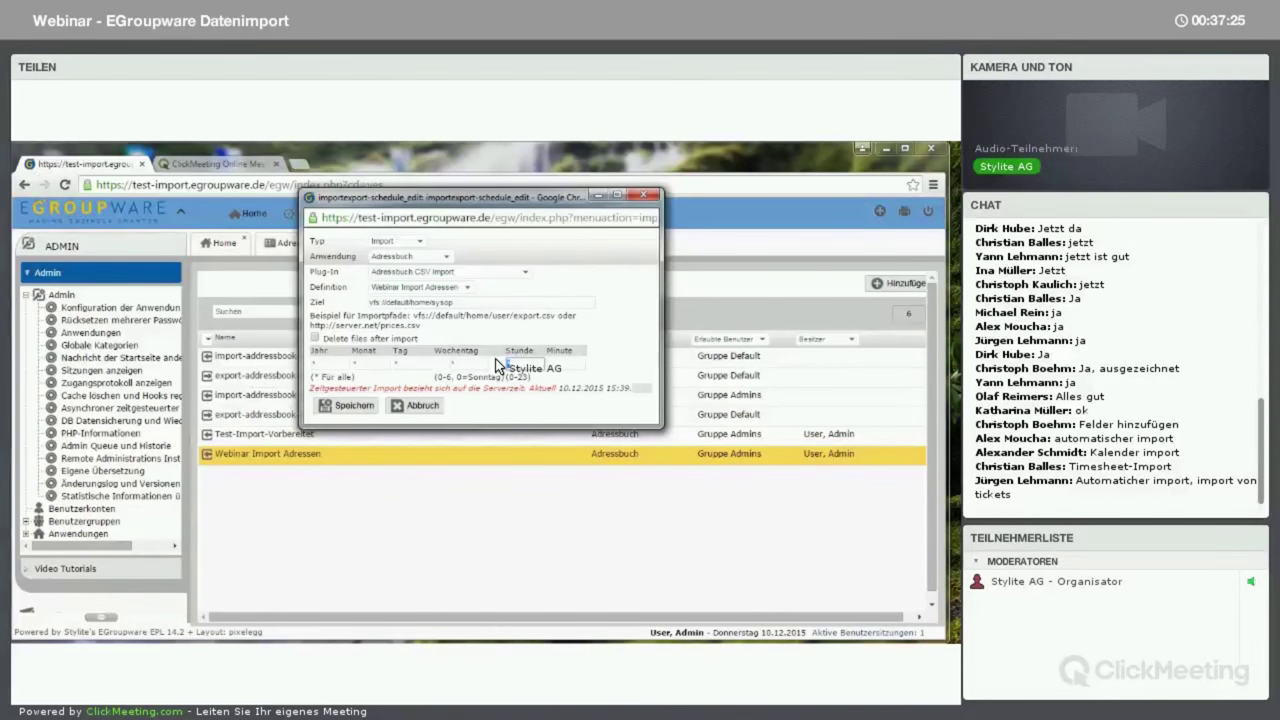
{"action": "type", "text": "2"}
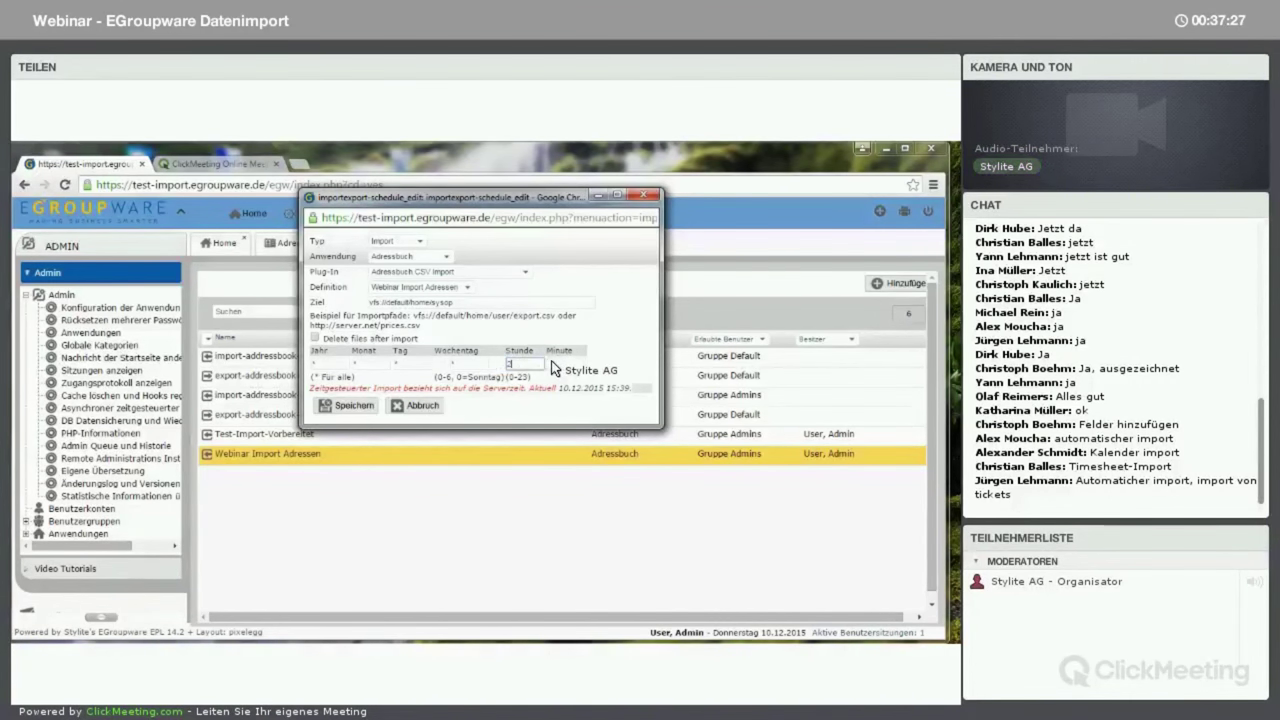
{"action": "left_click", "coordinate": [556, 366]}
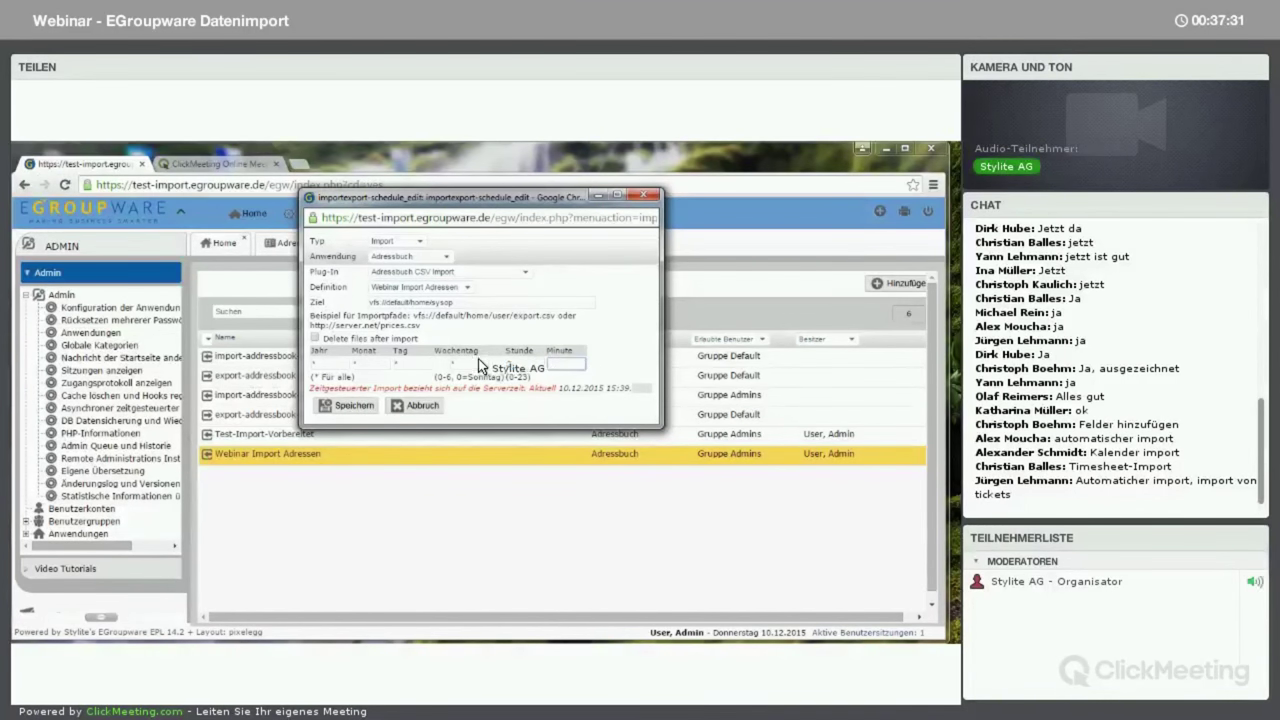
{"action": "left_click", "coordinate": [506, 364]}
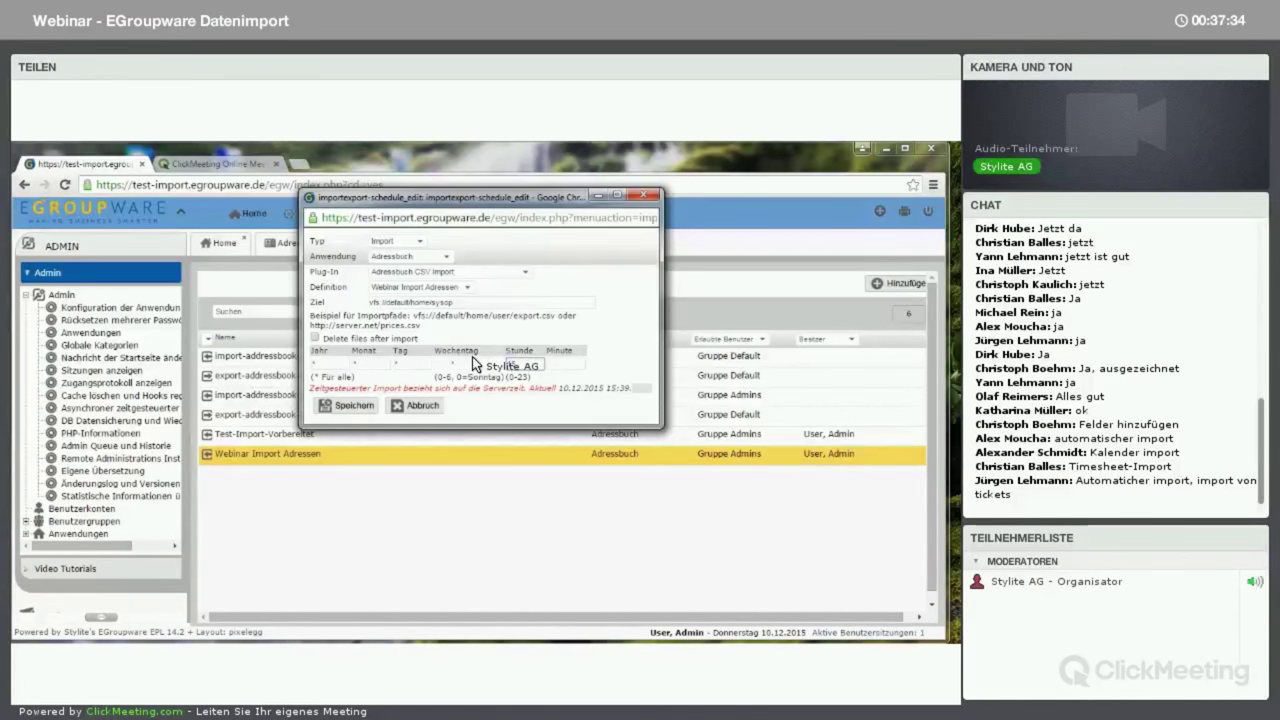
{"action": "key", "text": "Tab"}
{"action": "type", "text": "0"}
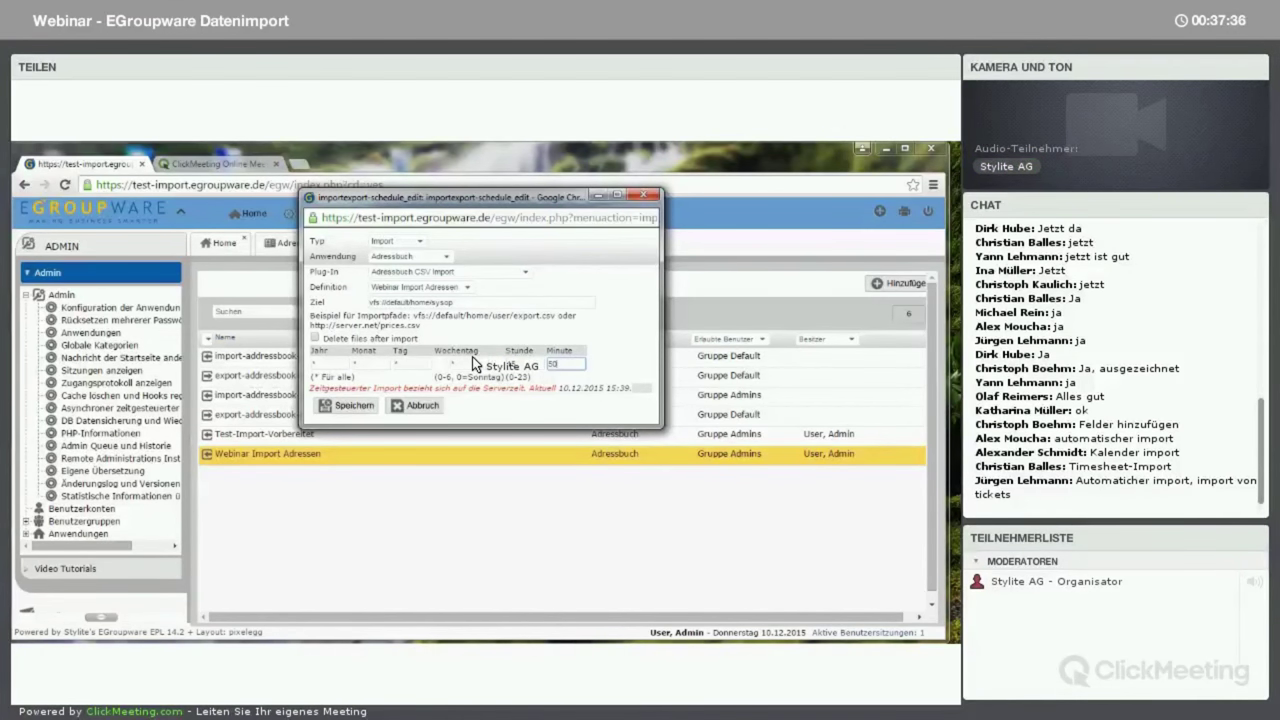
{"action": "left_click", "coordinate": [368, 408]}
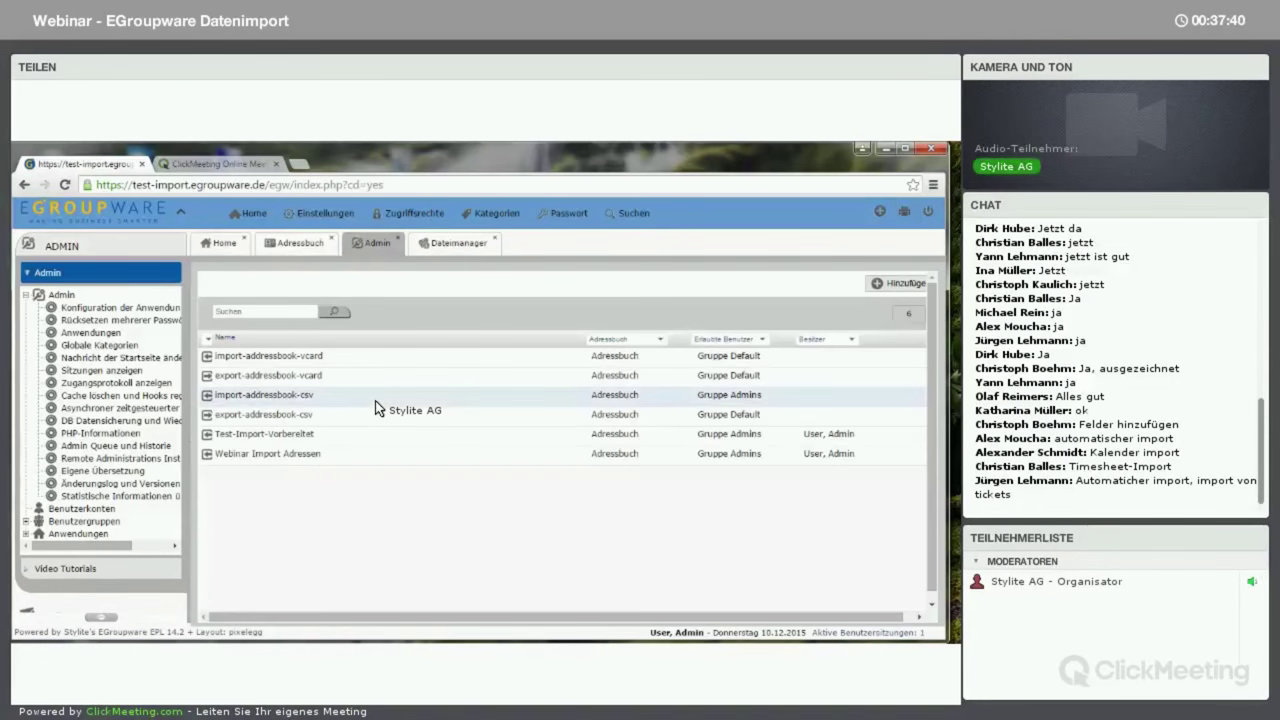
- Delete all three contacts from the address book
{"action": "left_click", "coordinate": [300, 243]}
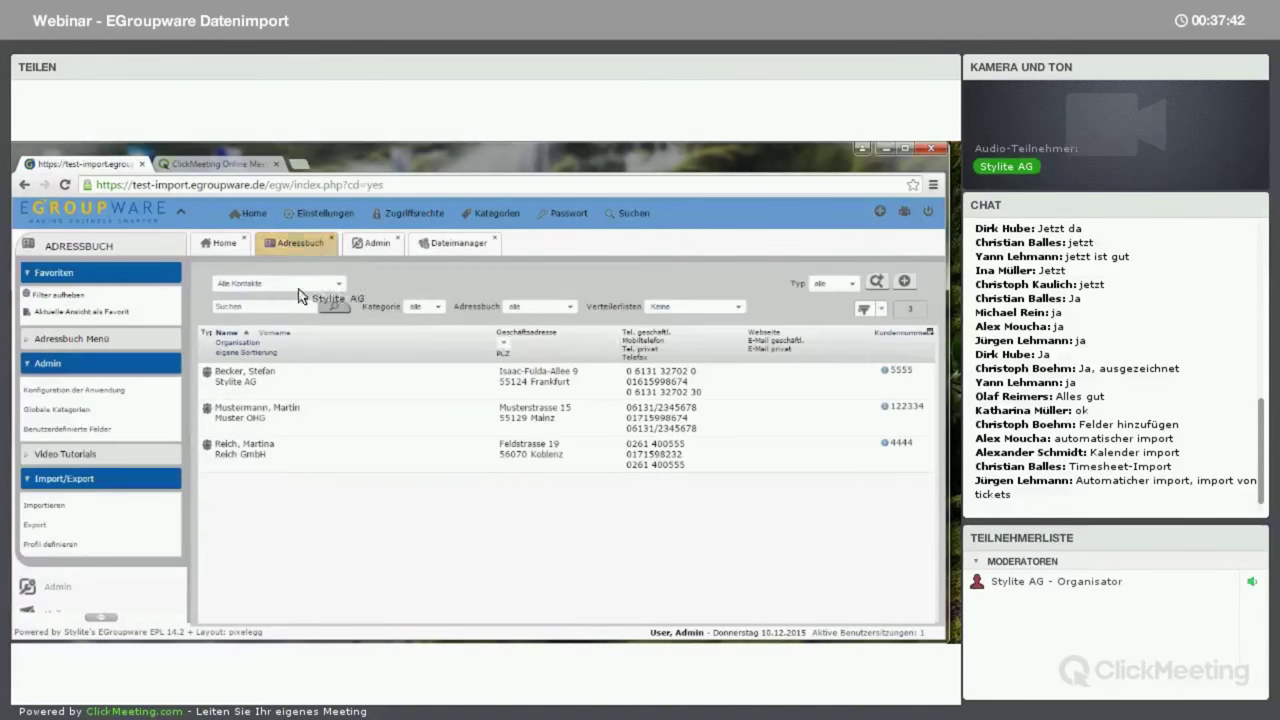
{"action": "left_click", "coordinate": [310, 392]}
{"action": "left_click", "coordinate": [318, 412], "text": "ctrl"}
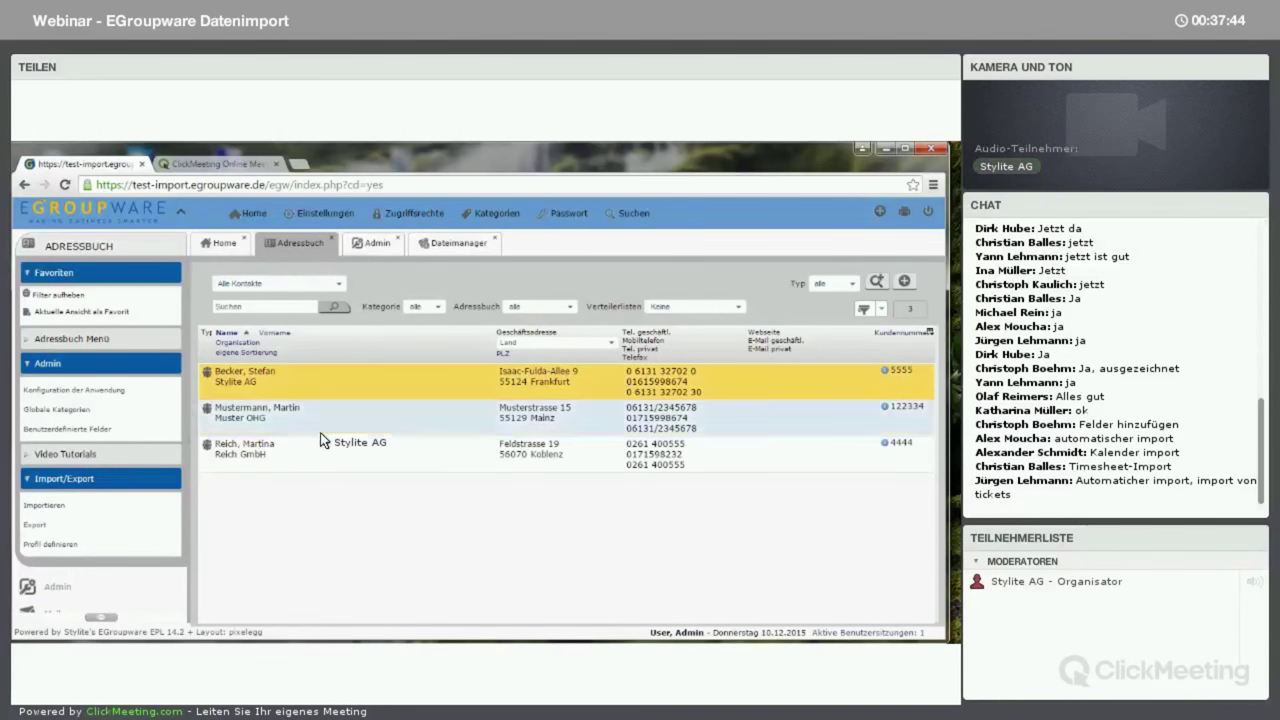
{"action": "left_click", "coordinate": [330, 448], "text": "ctrl"}
{"action": "right_click", "coordinate": [328, 425]}
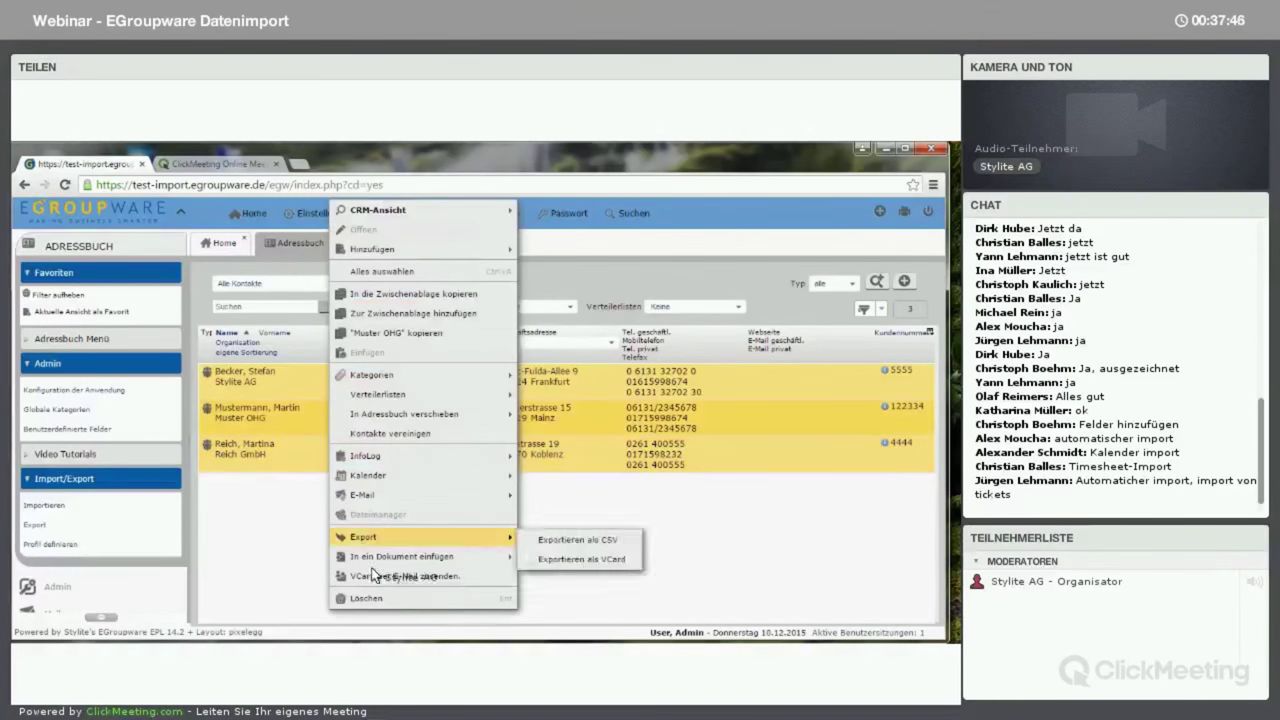
{"action": "left_click", "coordinate": [385, 598]}
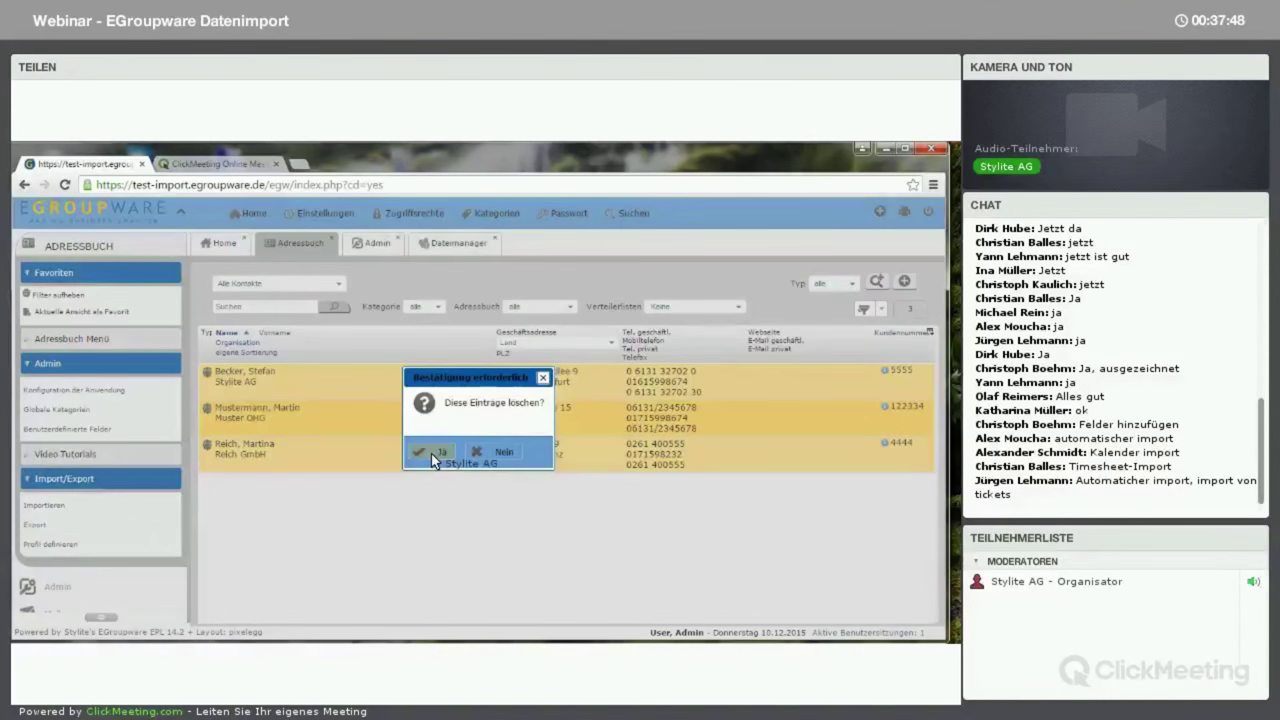
{"action": "left_click", "coordinate": [441, 453]}
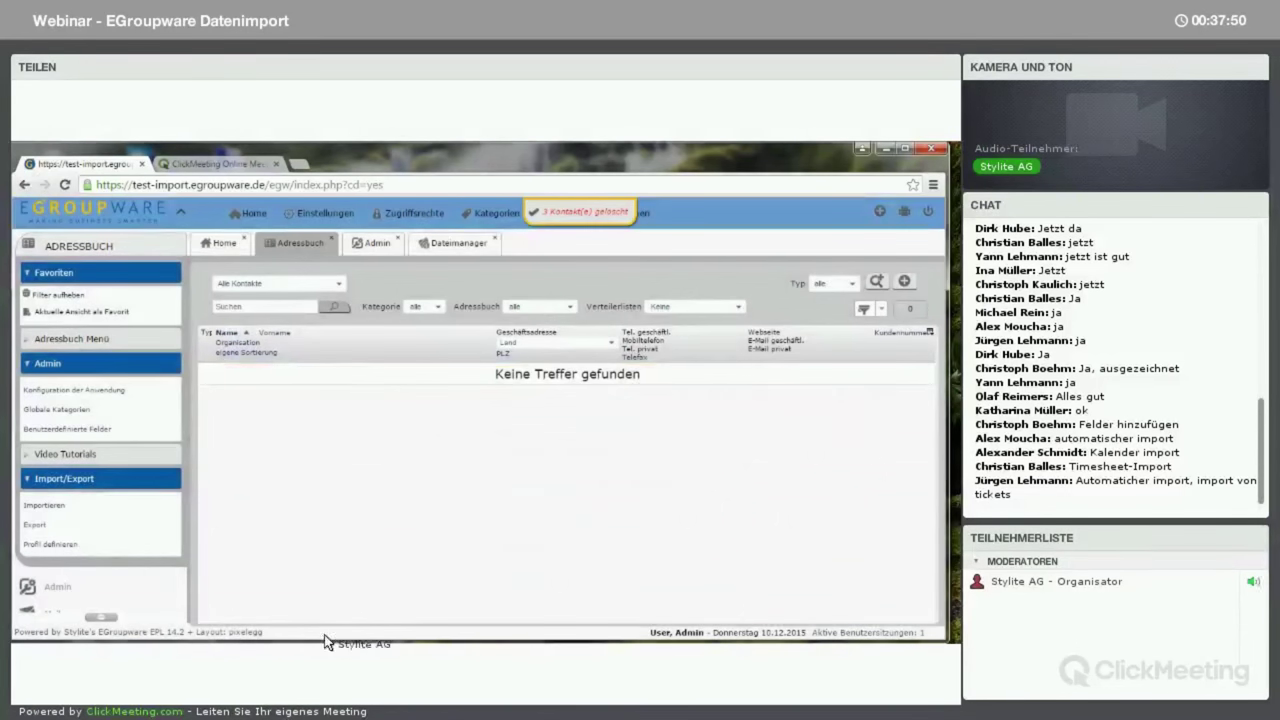
- Add a new import/export definition in Admin for the Stundenzettel application with the Timesheet CSV import plug-in
{"action": "left_click", "coordinate": [573, 638]}
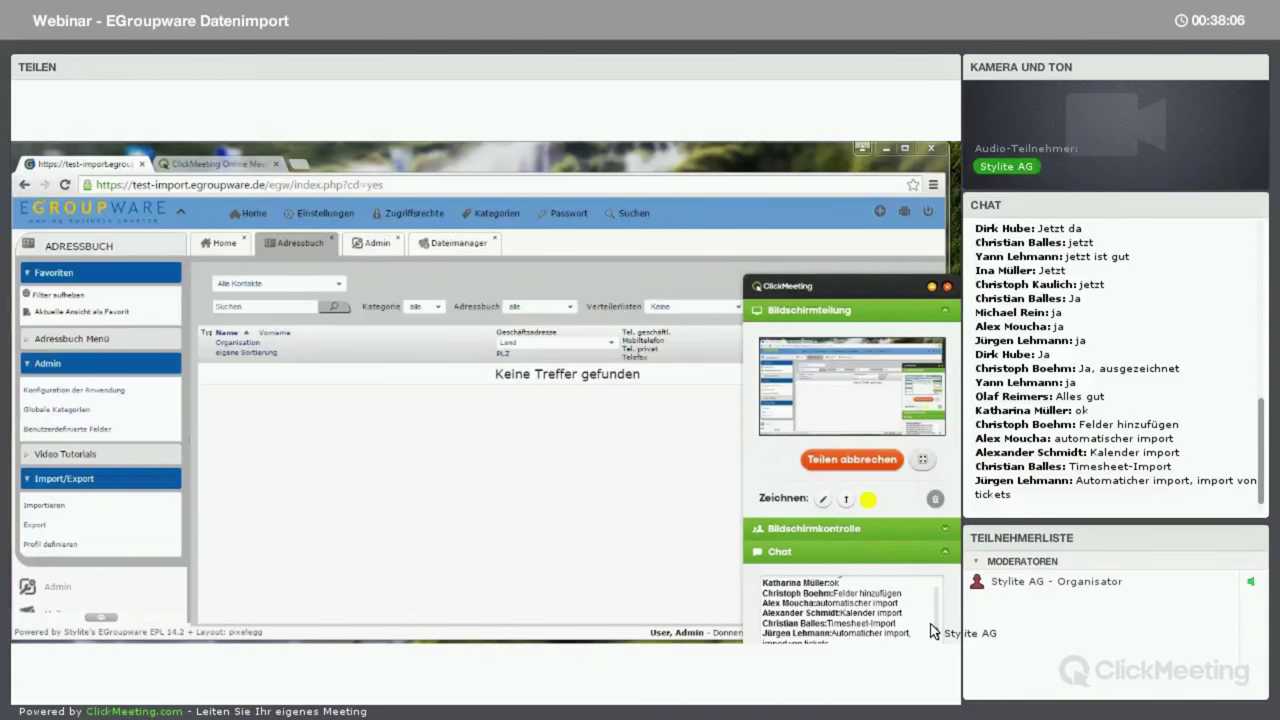
{"action": "left_click", "coordinate": [384, 254]}
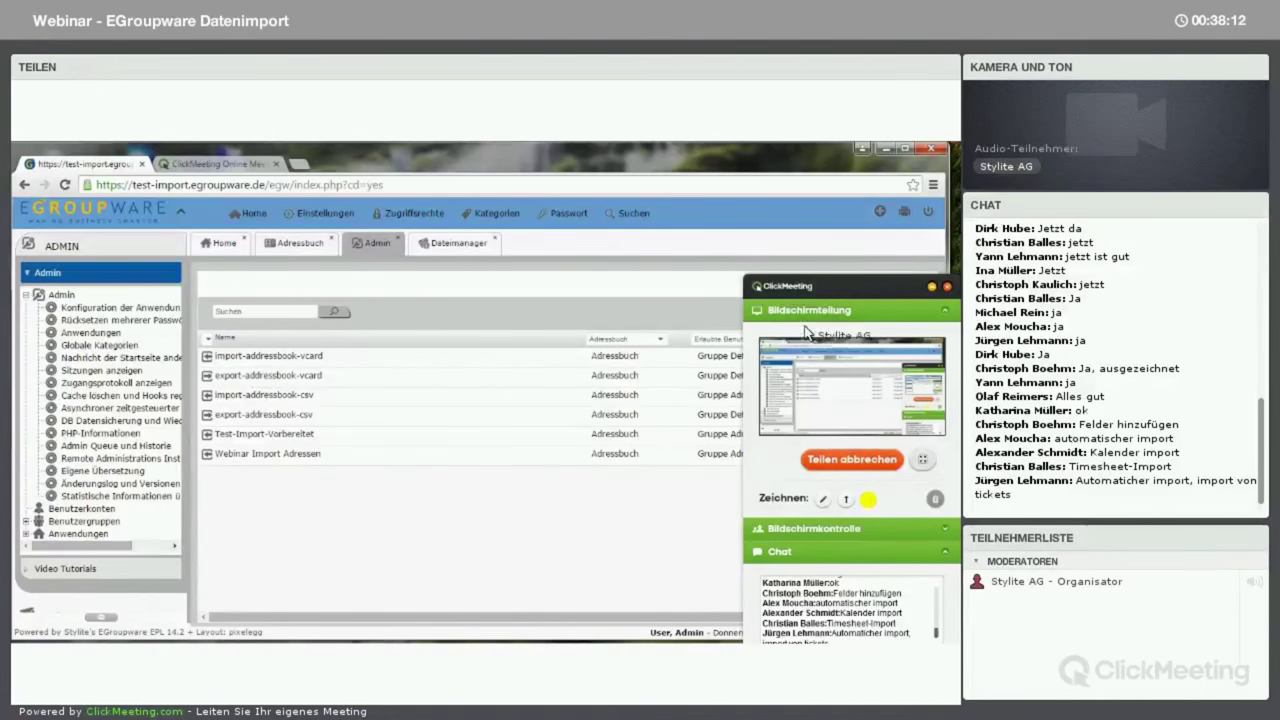
{"action": "left_click", "coordinate": [881, 289]}
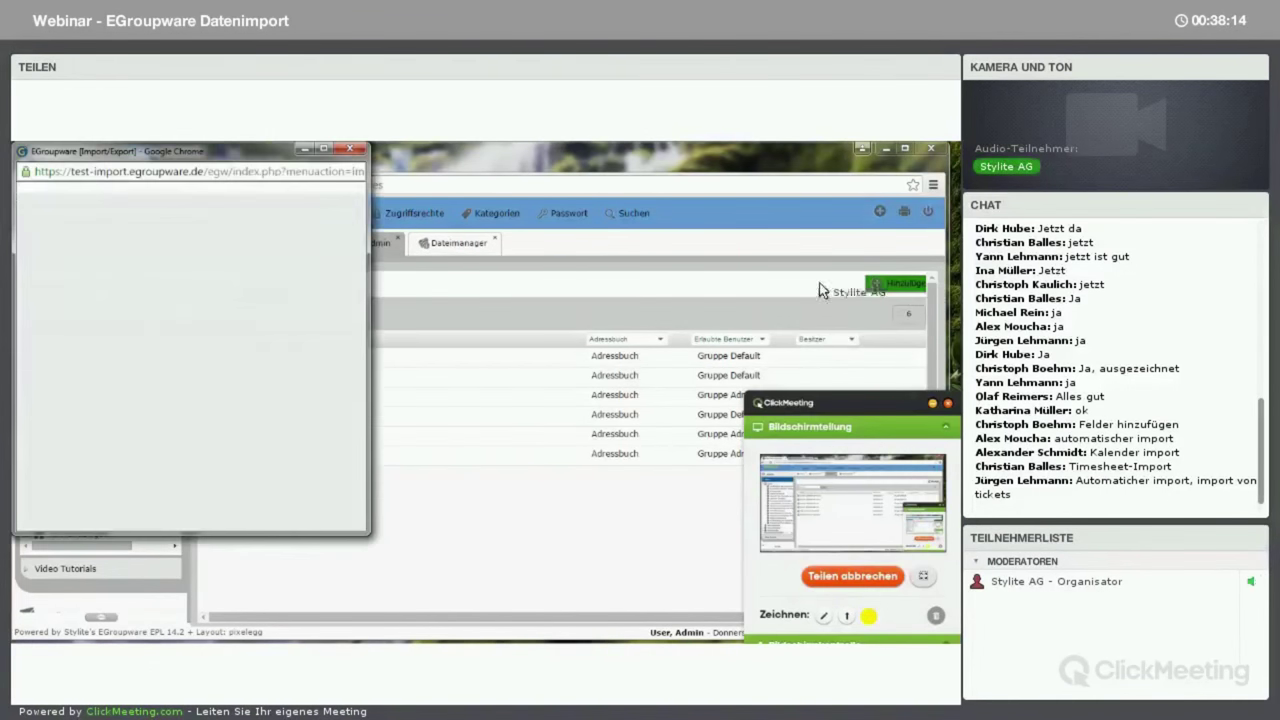
{"action": "left_click", "coordinate": [175, 326]}
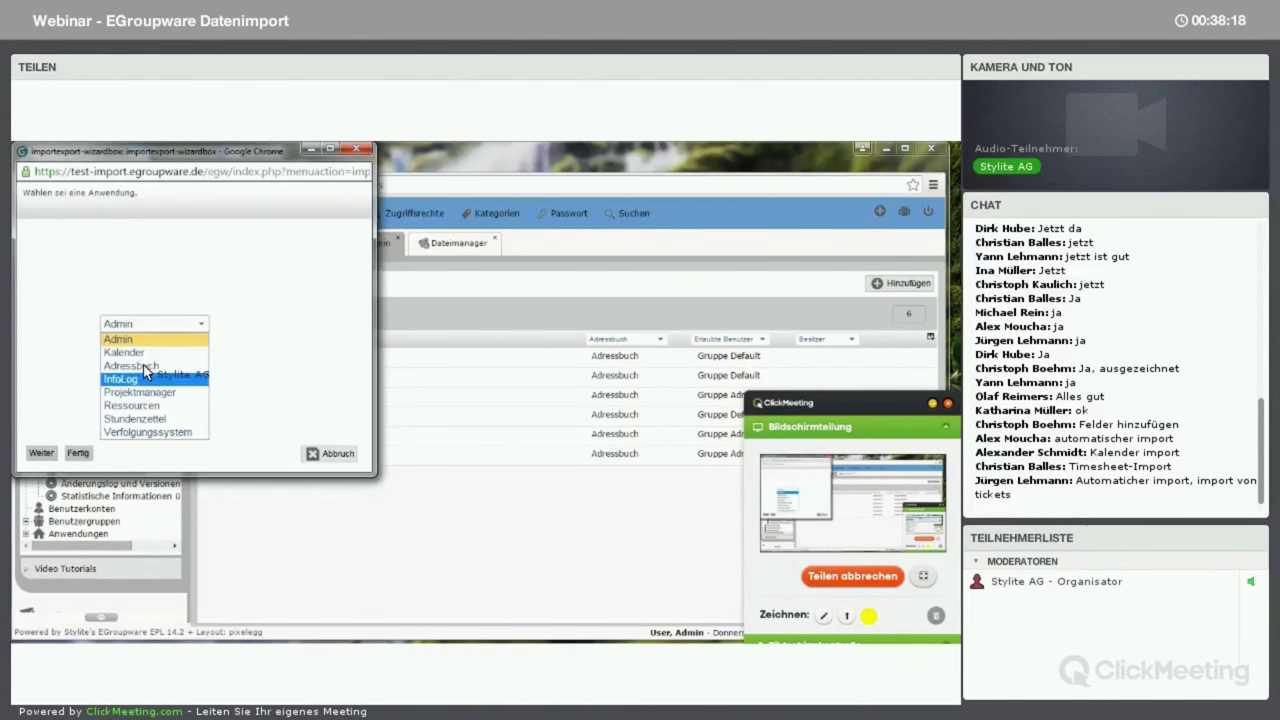
{"action": "left_click", "coordinate": [150, 419]}
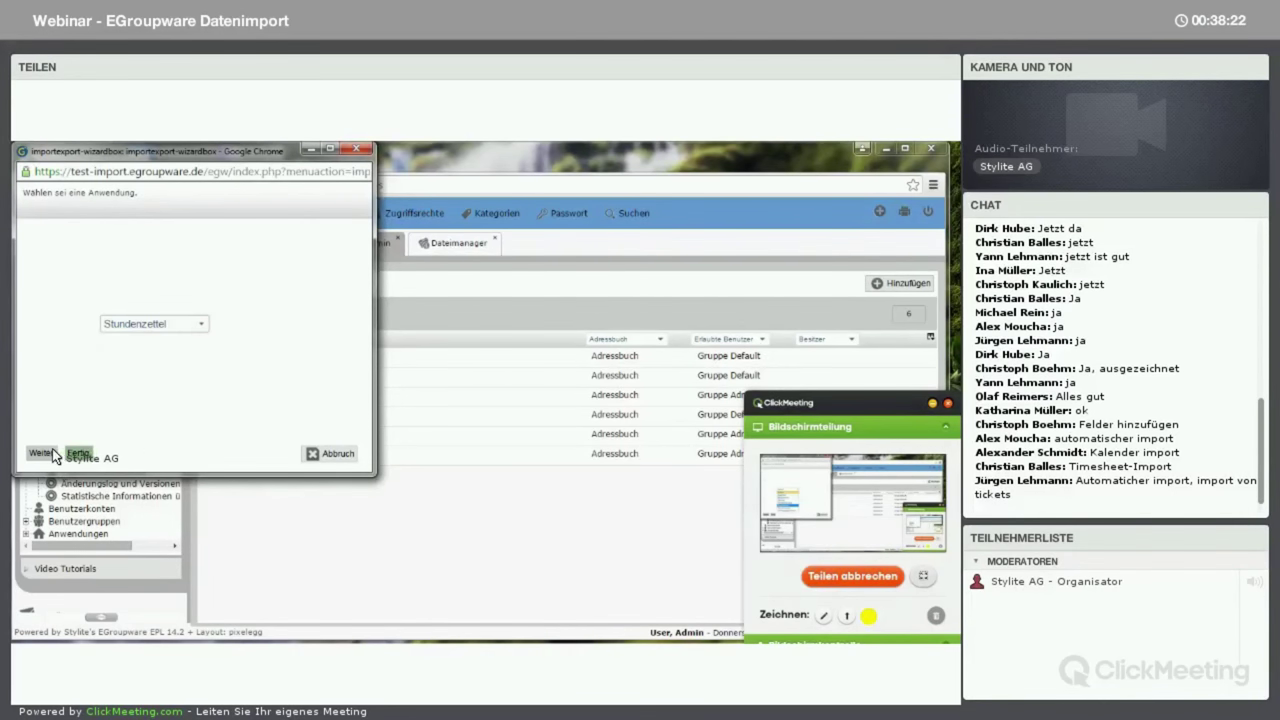
{"action": "left_click", "coordinate": [48, 455]}
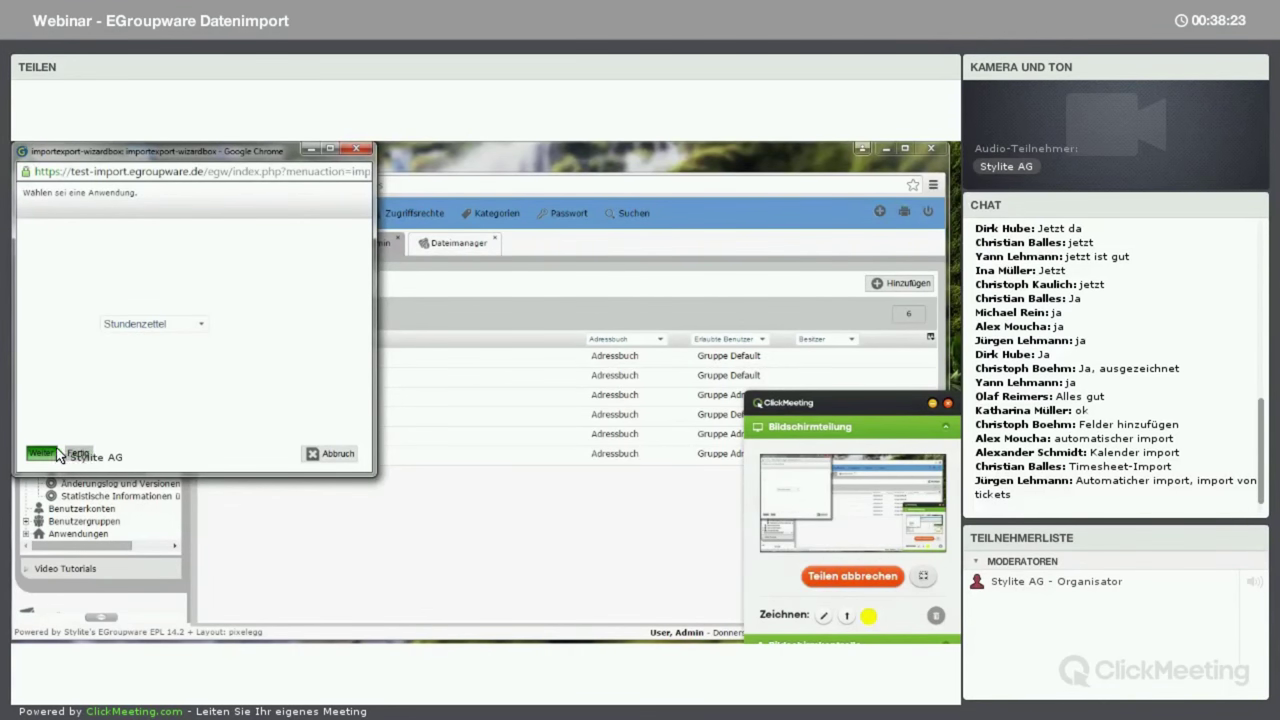
{"action": "left_click", "coordinate": [159, 330]}
{"action": "left_click", "coordinate": [145, 340]}
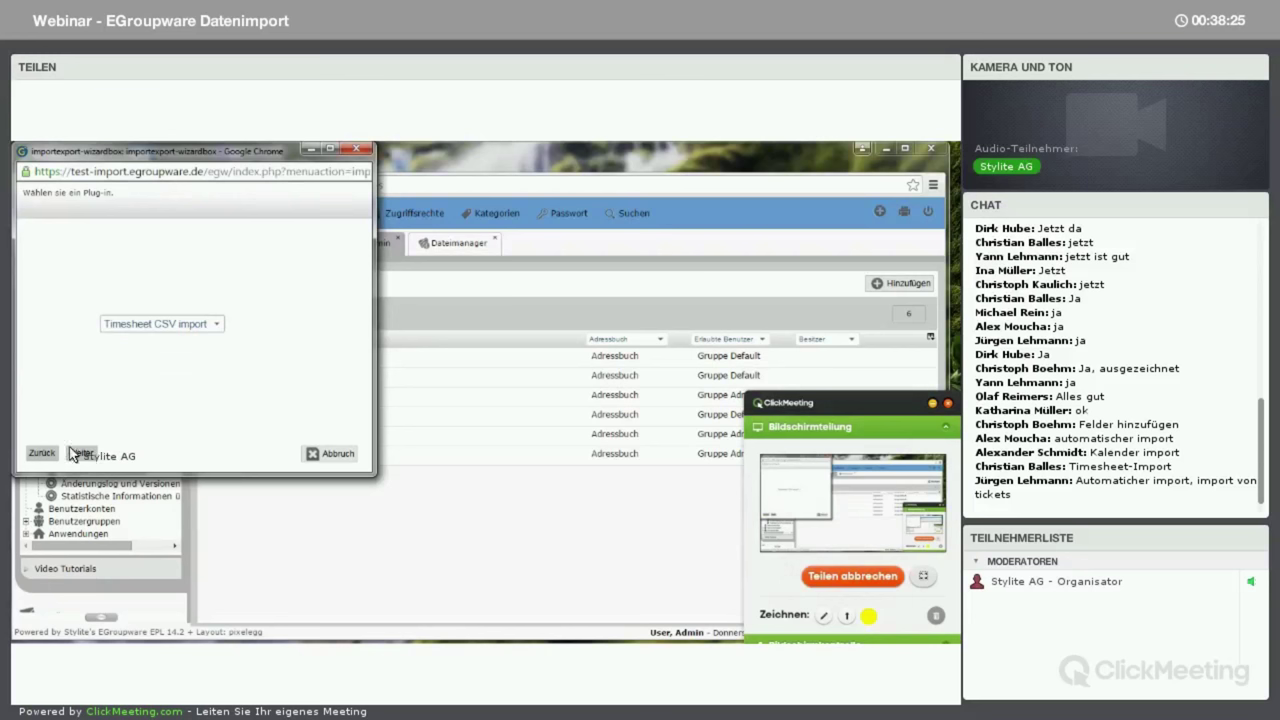
{"action": "left_click", "coordinate": [78, 454]}
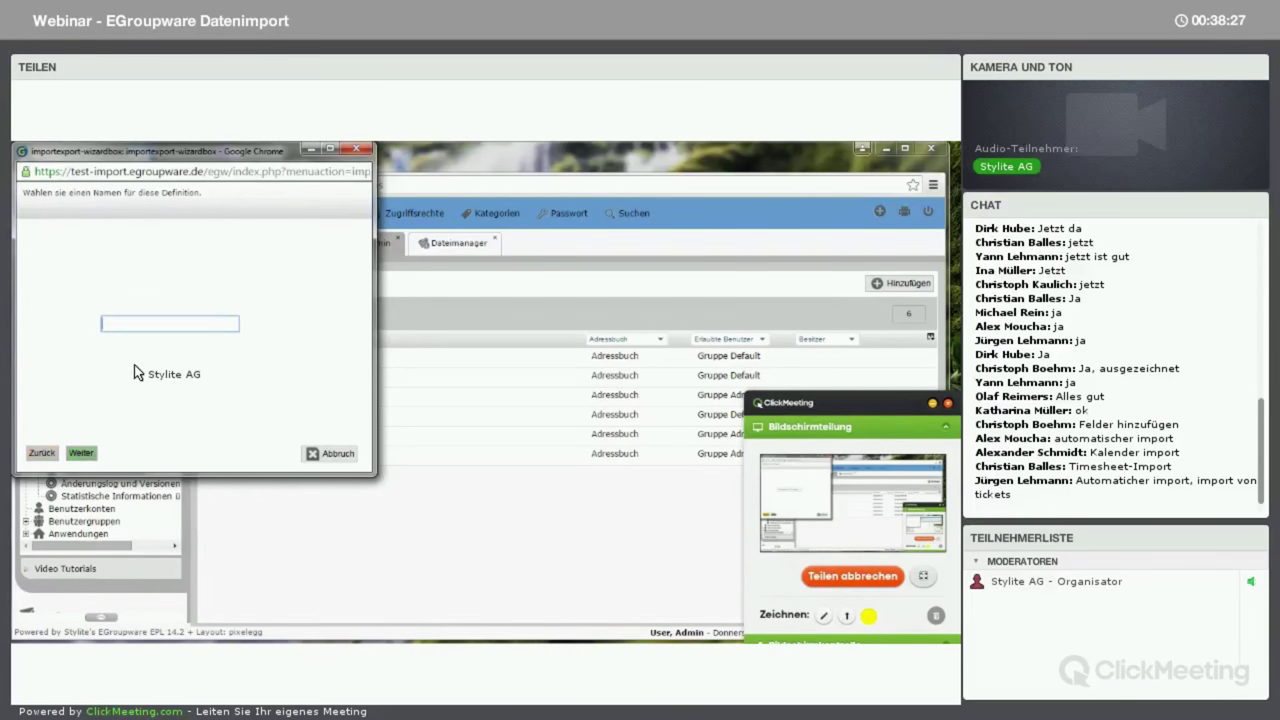
- Name the definition test and load Adressen-Import.csv from the desktop as its sample file
{"action": "type", "text": "test"}
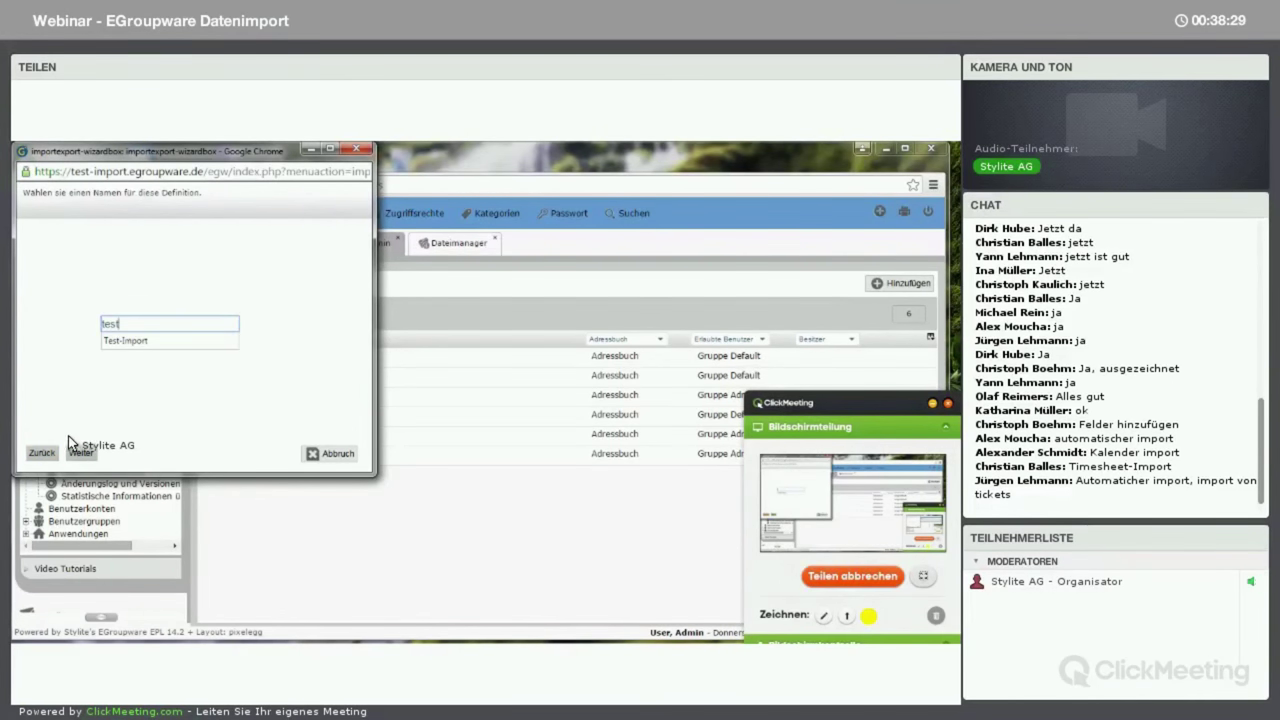
{"action": "left_click", "coordinate": [80, 454]}
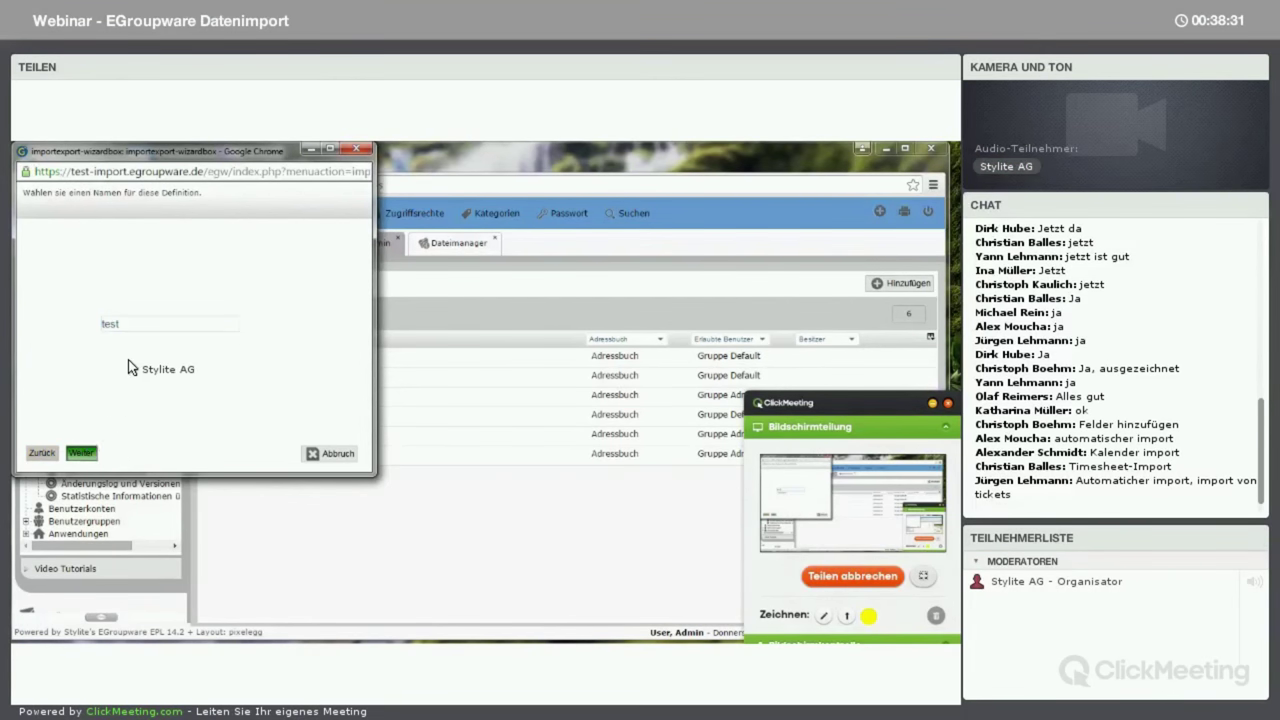
{"action": "left_click", "coordinate": [140, 328]}
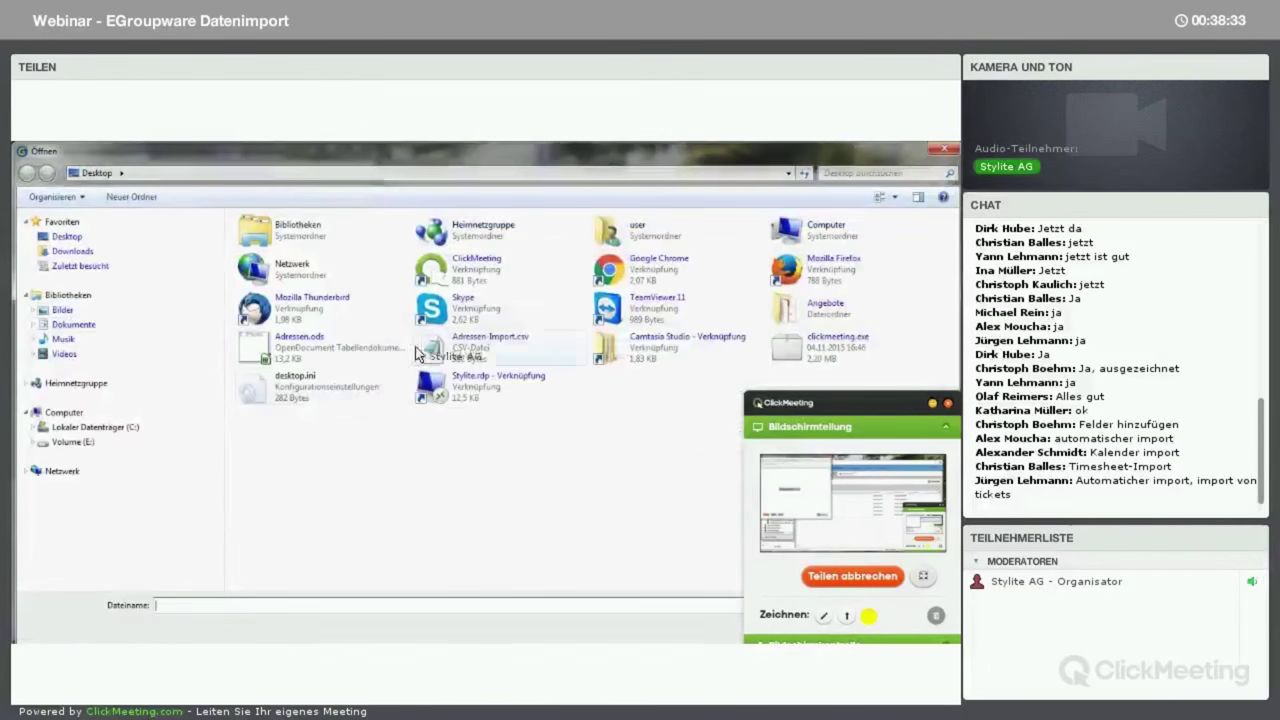
{"action": "left_click", "coordinate": [462, 346]}
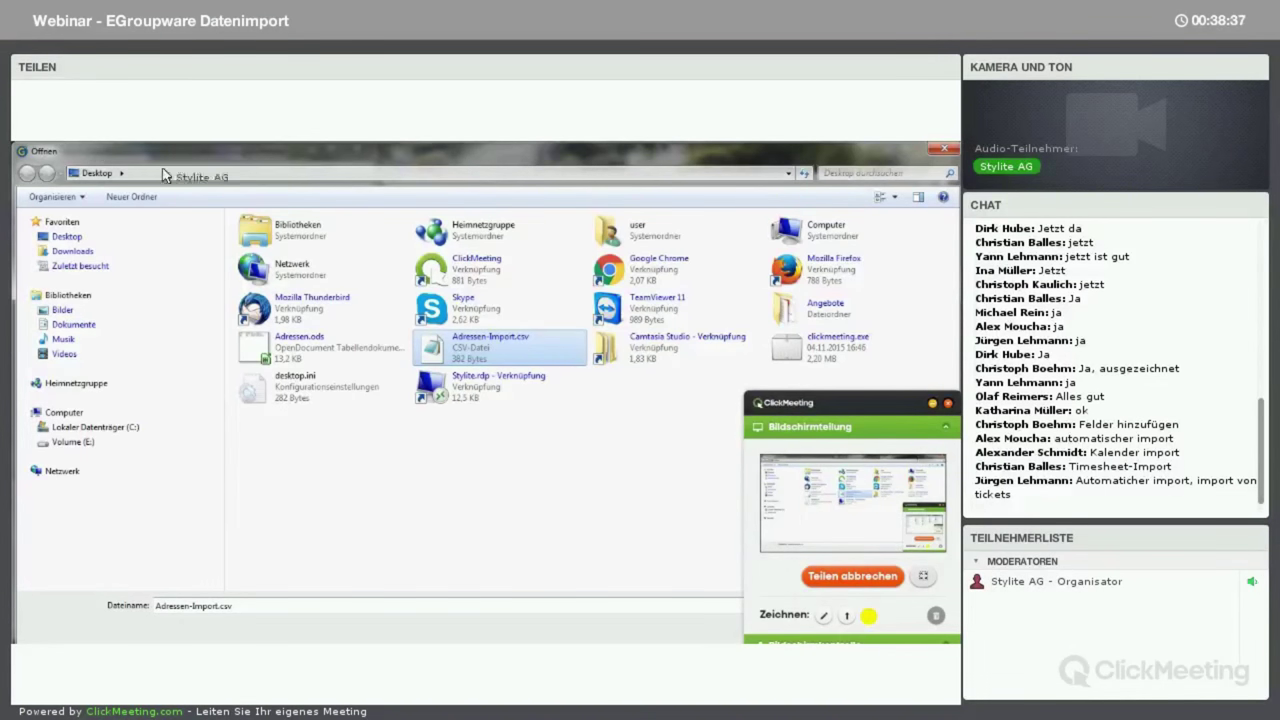
{"action": "left_click", "coordinate": [738, 460]}
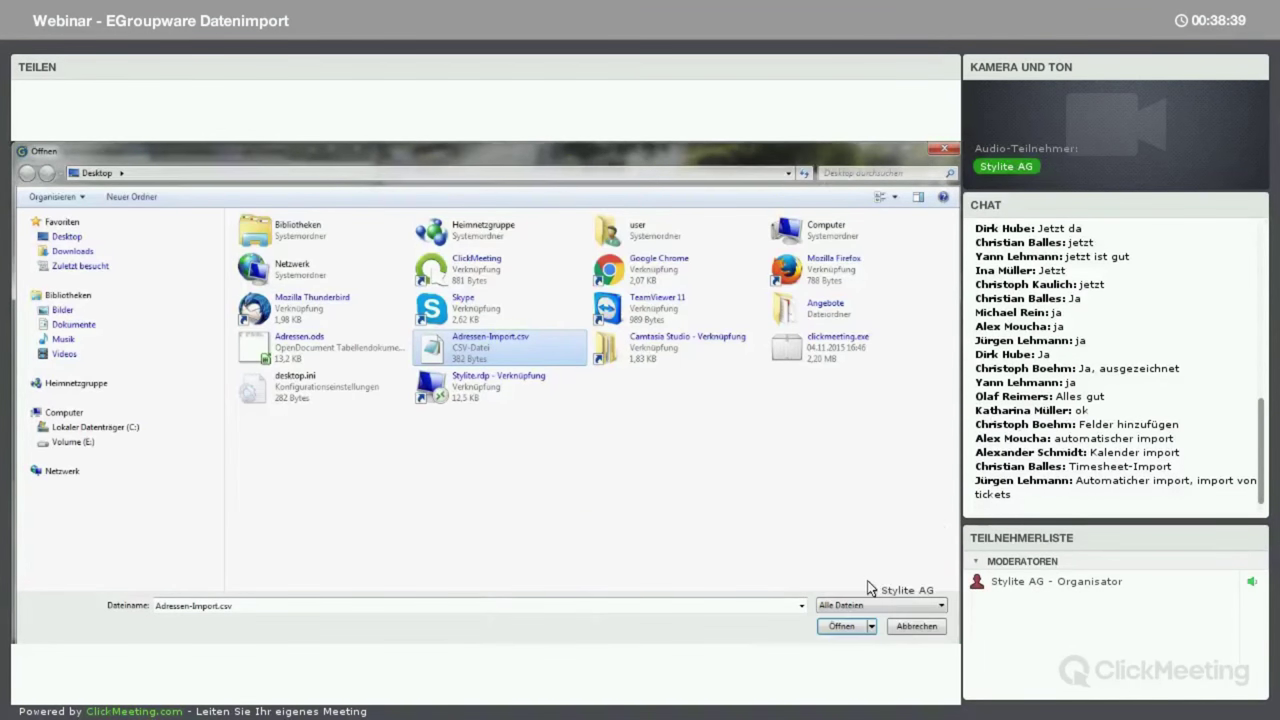
{"action": "left_click", "coordinate": [856, 630]}
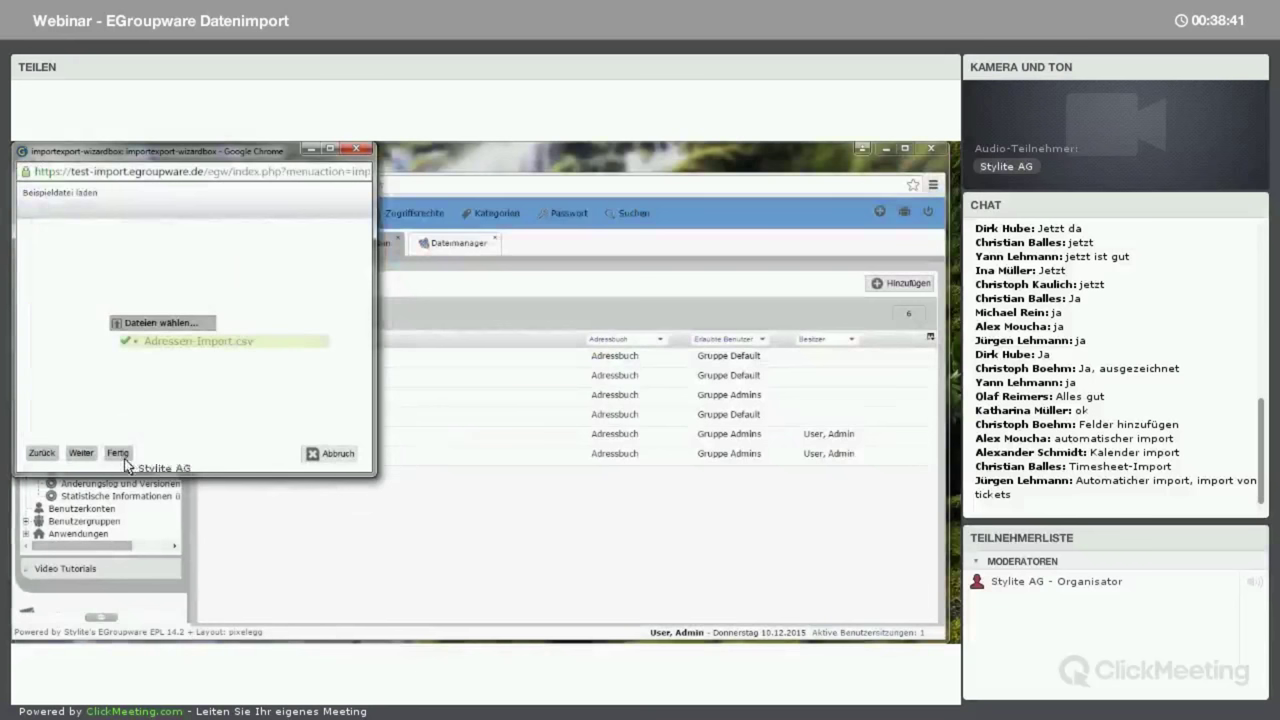
{"action": "left_click", "coordinate": [82, 453]}
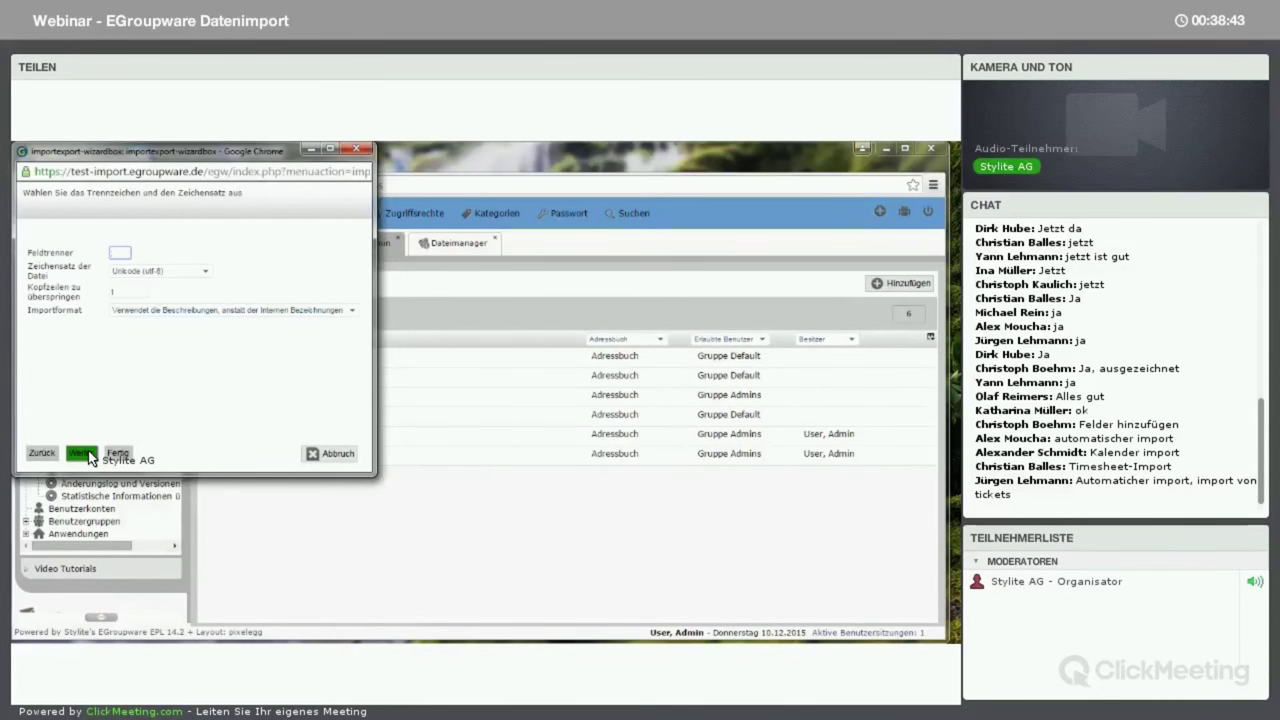
- Accept the default separator and character set settings, and keep Ignorieren for unknown Status and Kategorie values
{"action": "left_click", "coordinate": [84, 453]}
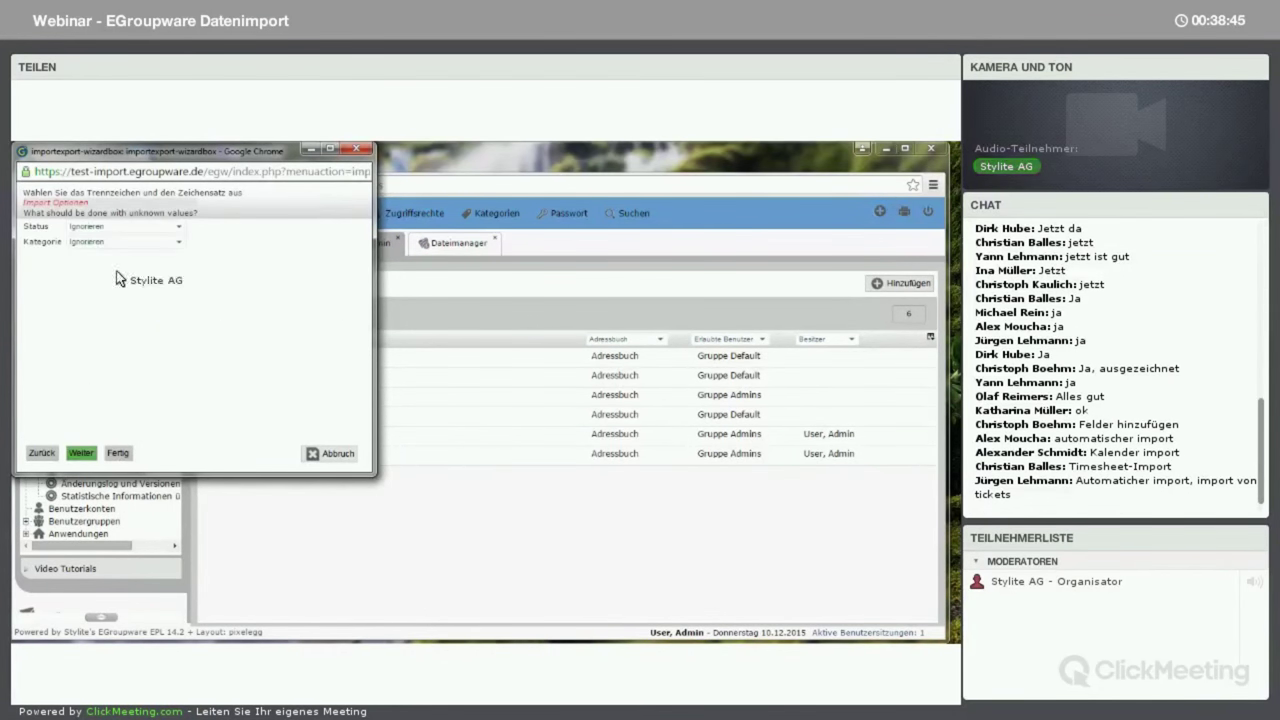
{"action": "left_click", "coordinate": [125, 227]}
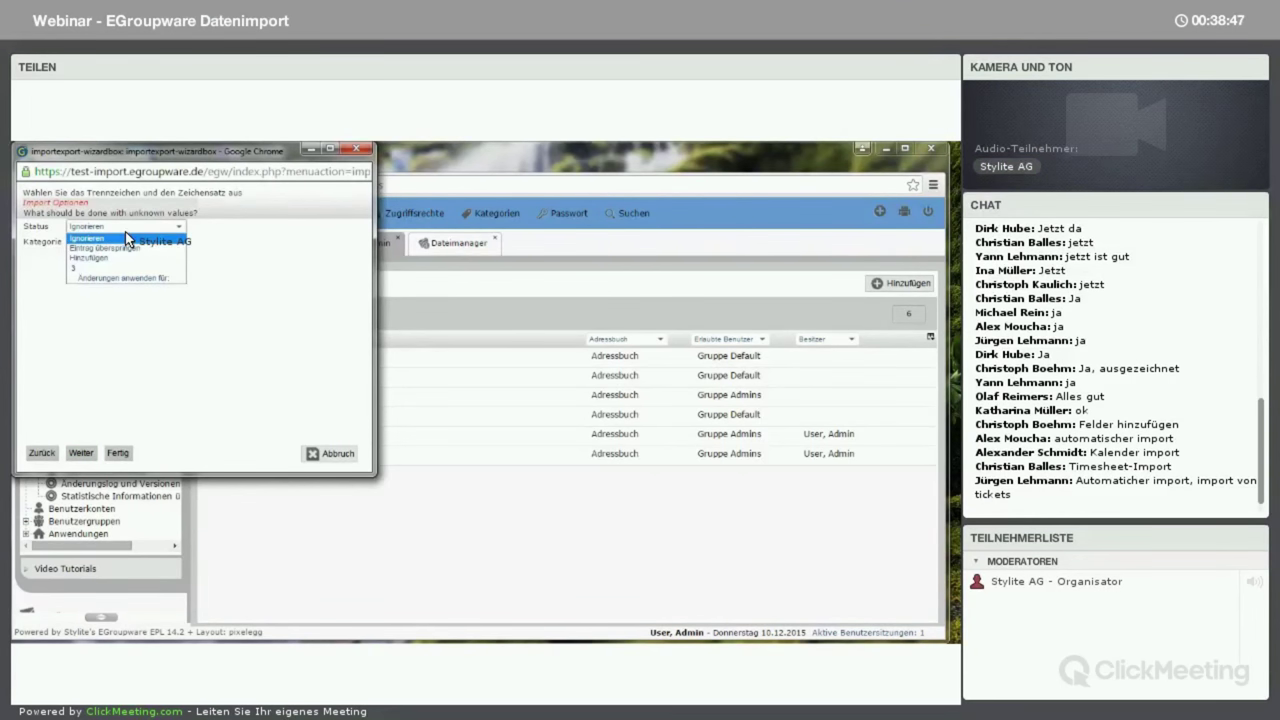
{"action": "left_click", "coordinate": [125, 238]}
{"action": "left_click", "coordinate": [120, 242]}
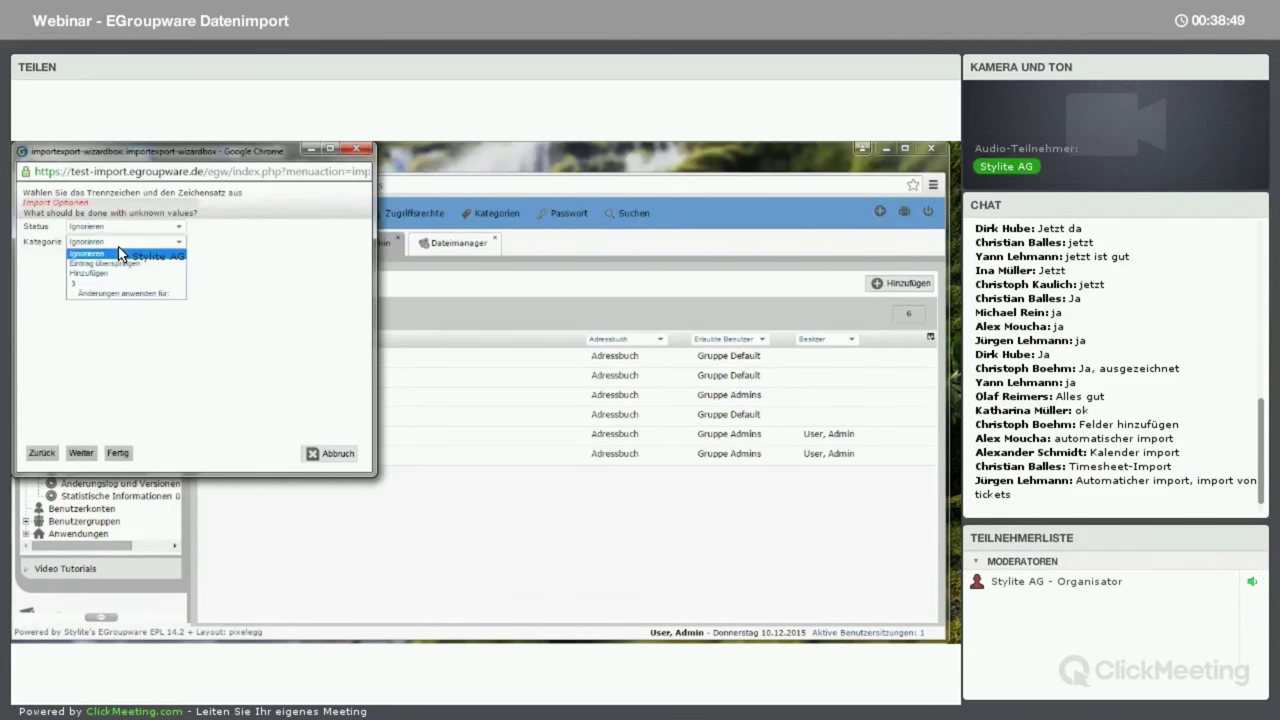
{"action": "left_click", "coordinate": [114, 237]}
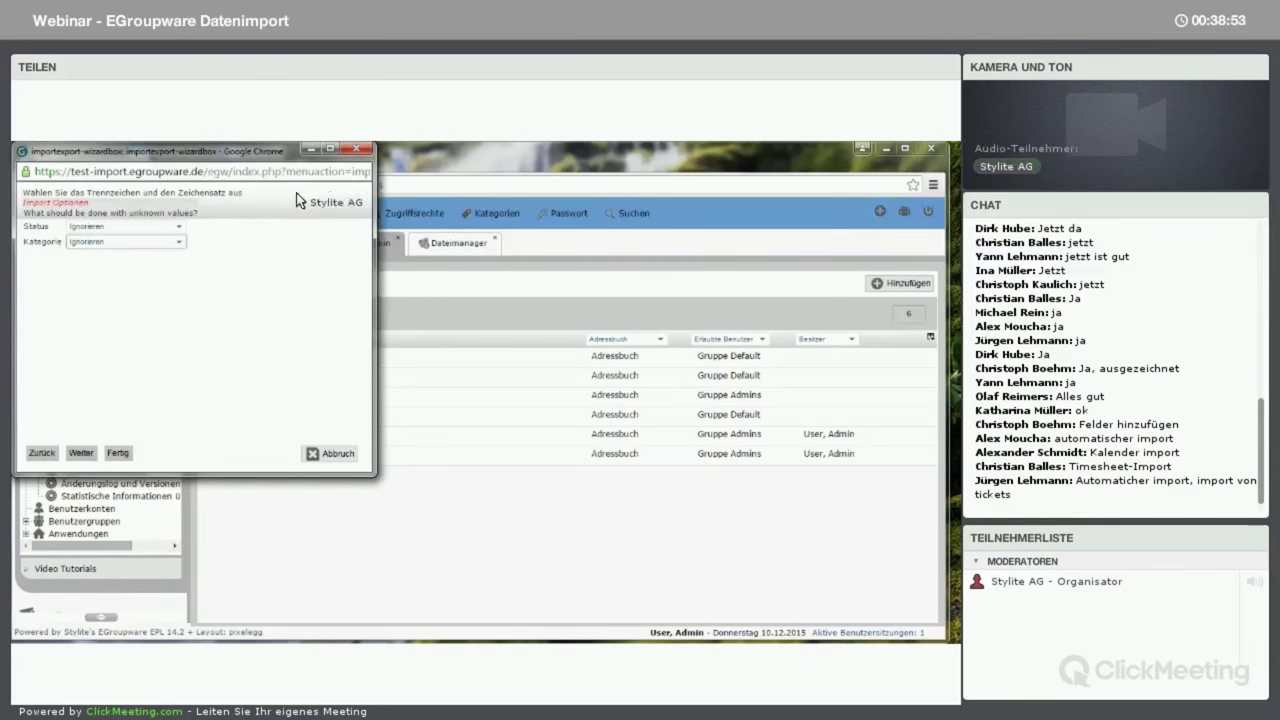
{"action": "left_click_drag", "start_coordinate": [160, 150], "coordinate": [270, 195]}
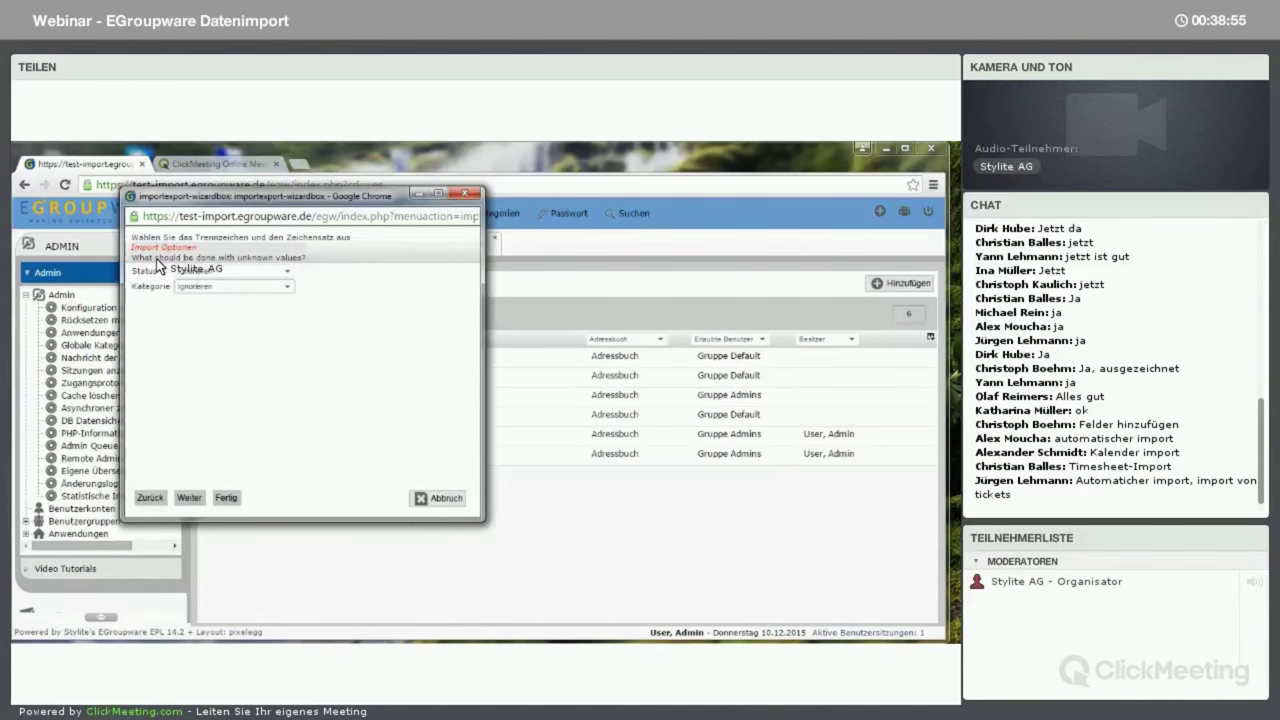
- Set unknown Status values to Eintrag überspringen, continue to the timesheet field mapping, and abandon the definition without saving
{"action": "left_click", "coordinate": [240, 271]}
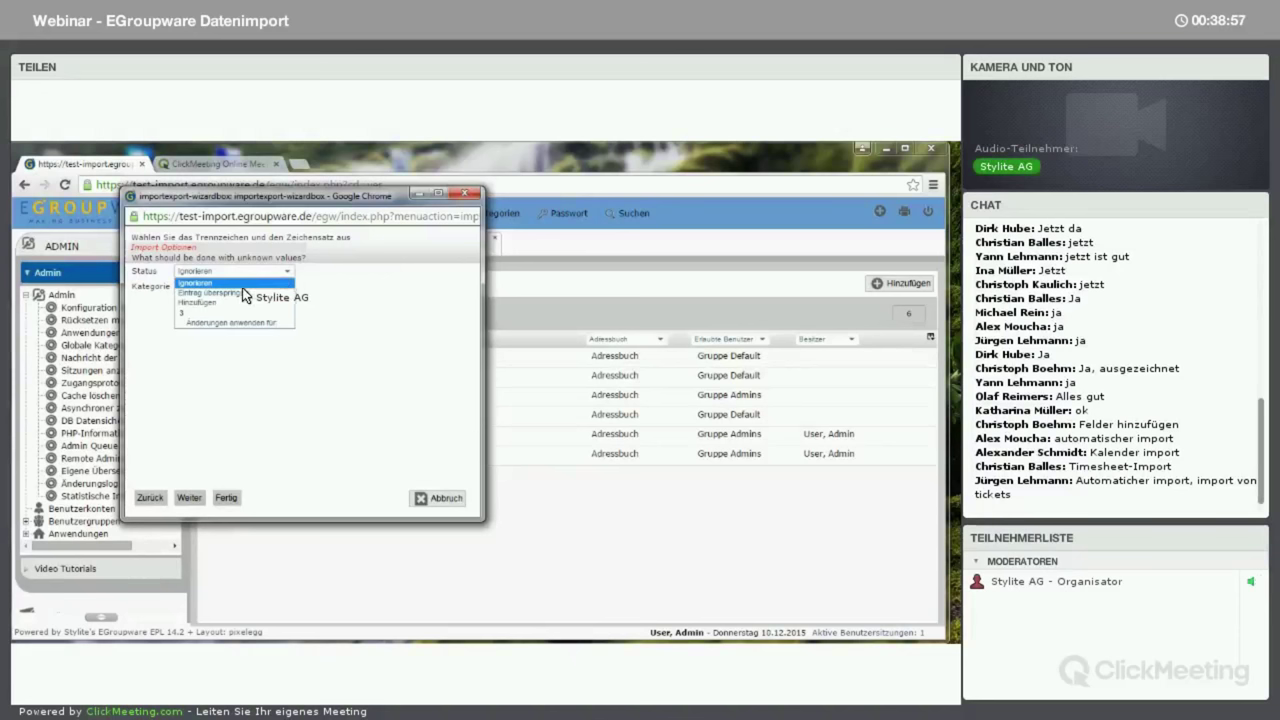
{"action": "left_click", "coordinate": [242, 293]}
{"action": "left_click", "coordinate": [240, 286]}
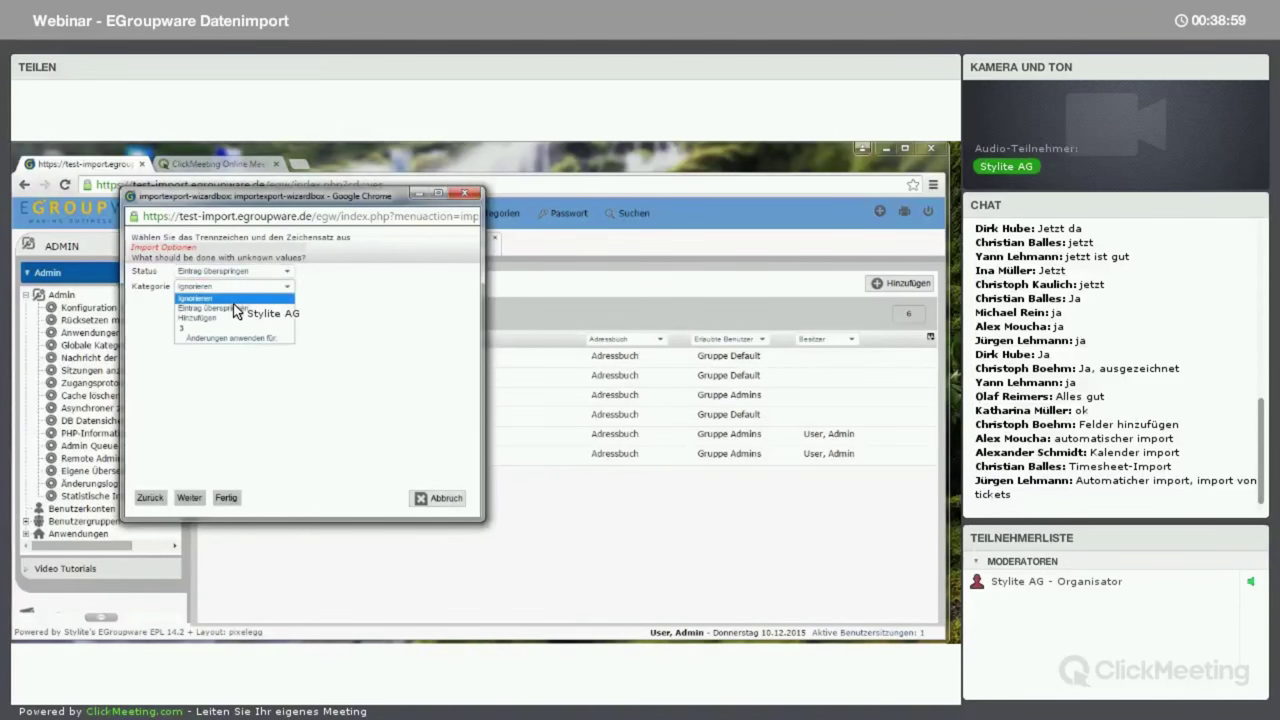
{"action": "left_click", "coordinate": [222, 420]}
{"action": "left_click", "coordinate": [189, 497]}
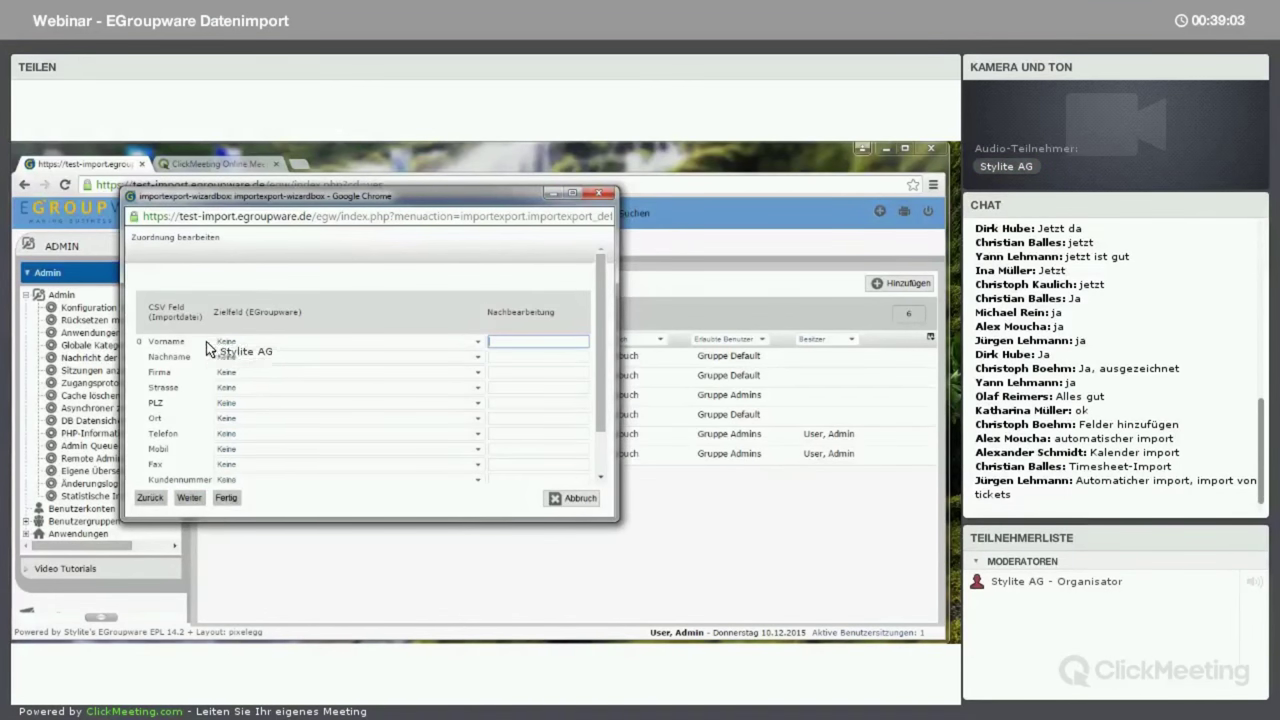
{"action": "scroll", "coordinate": [205, 375], "scroll_direction": "down", "scroll_amount": 2}
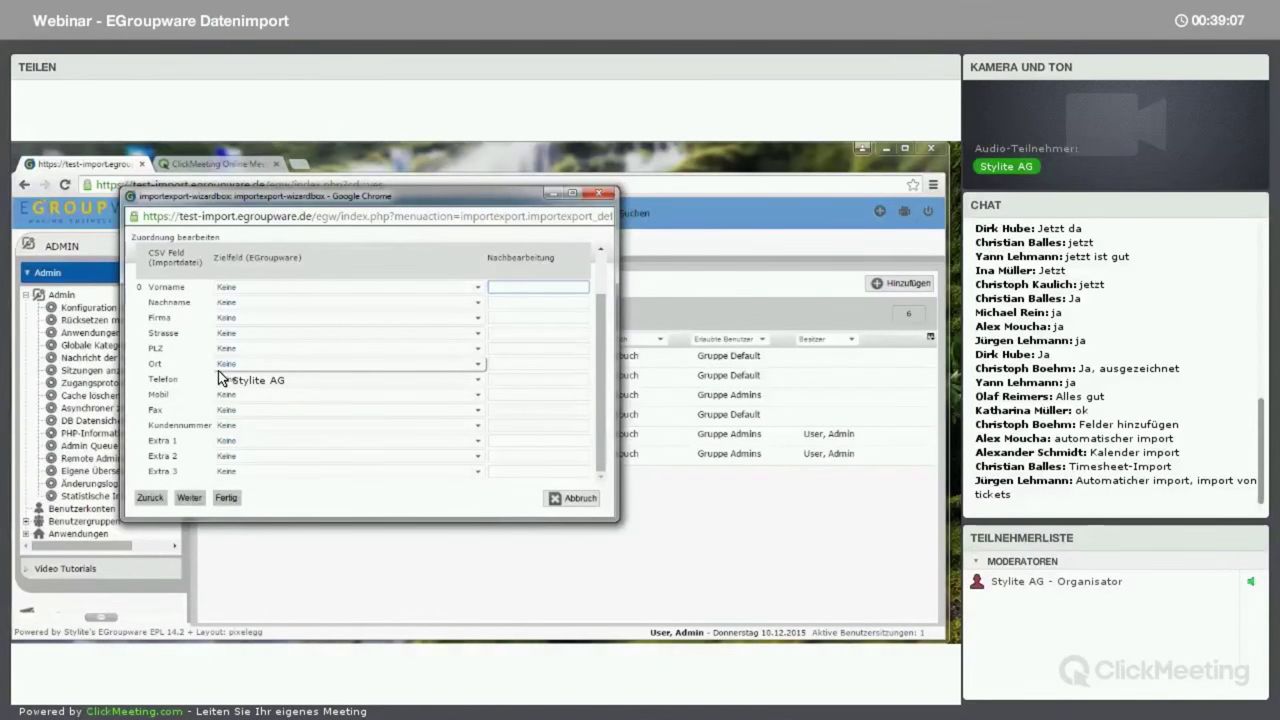
{"action": "left_click", "coordinate": [599, 197]}
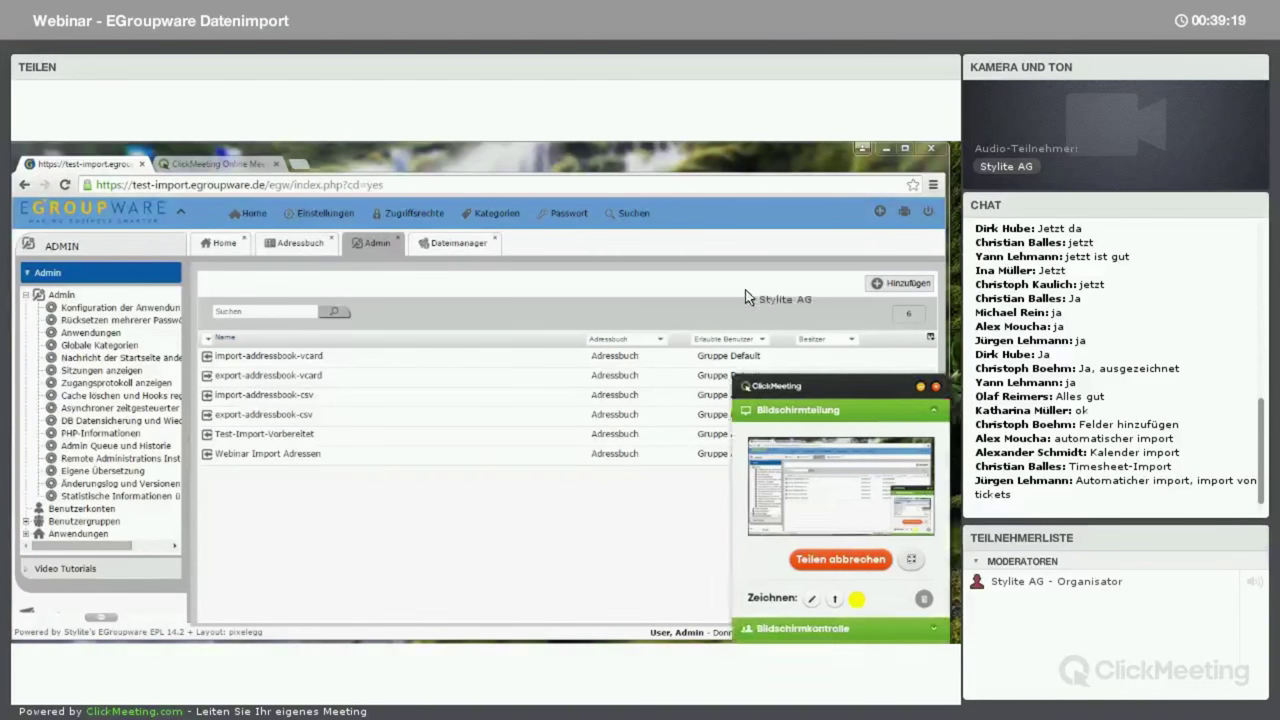
- Move the ClickMeeting window so its chat is visible and read the participants' latest questions
{"action": "left_click_drag", "start_coordinate": [749, 287], "coordinate": [676, 144]}
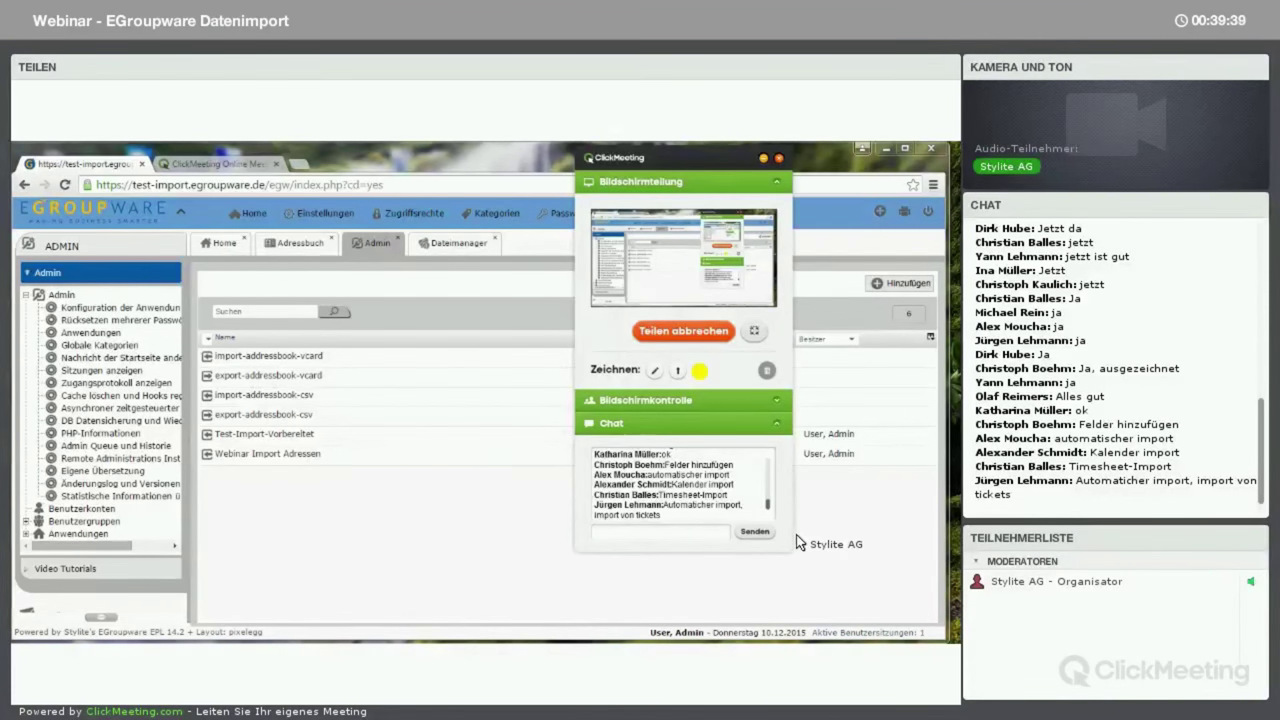
{"action": "triple_click", "coordinate": [767, 505]}
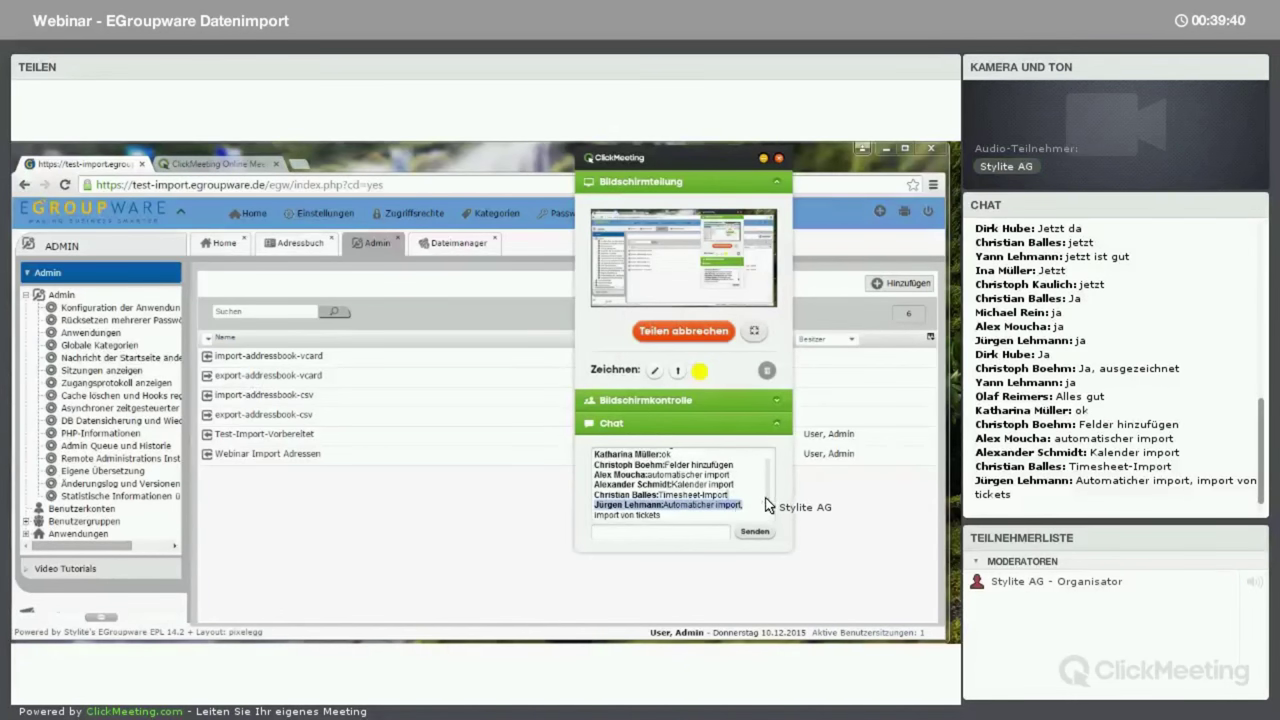
{"action": "left_click_drag", "start_coordinate": [767, 505], "coordinate": [767, 532]}
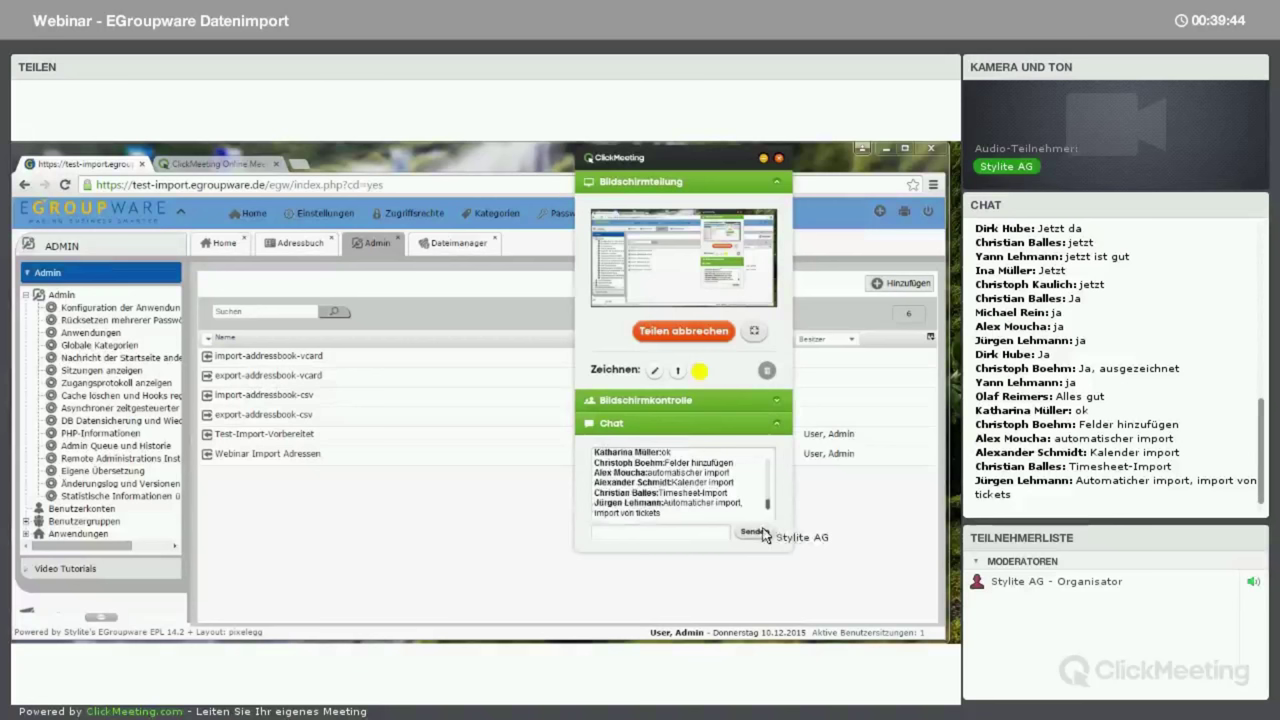
{"action": "left_click", "coordinate": [707, 535]}
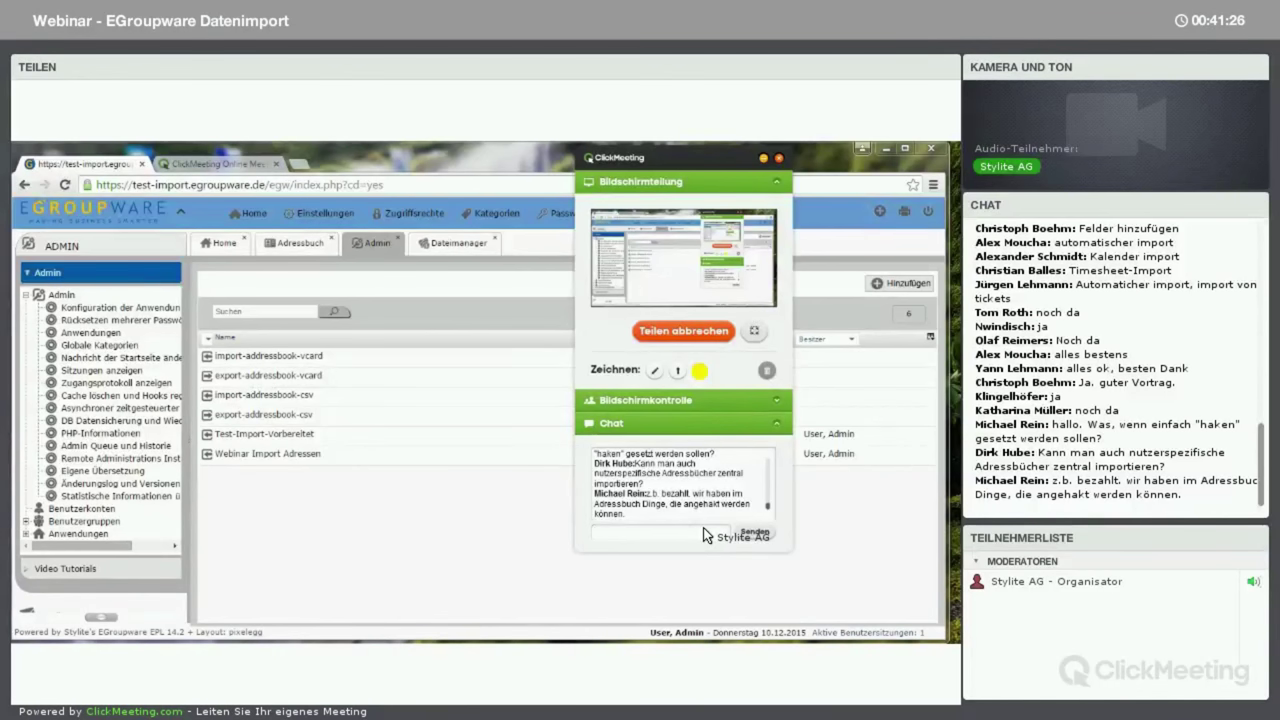
{"action": "left_click", "coordinate": [705, 535]}
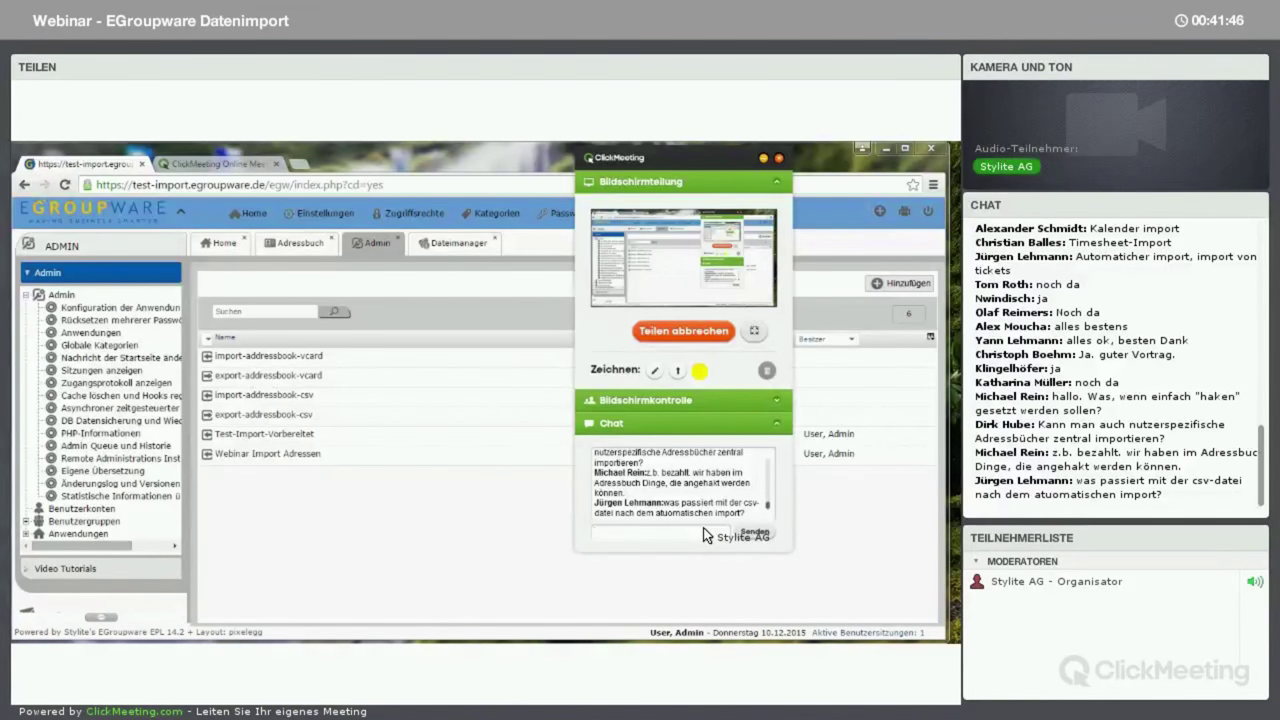
{"action": "left_click", "coordinate": [705, 535]}
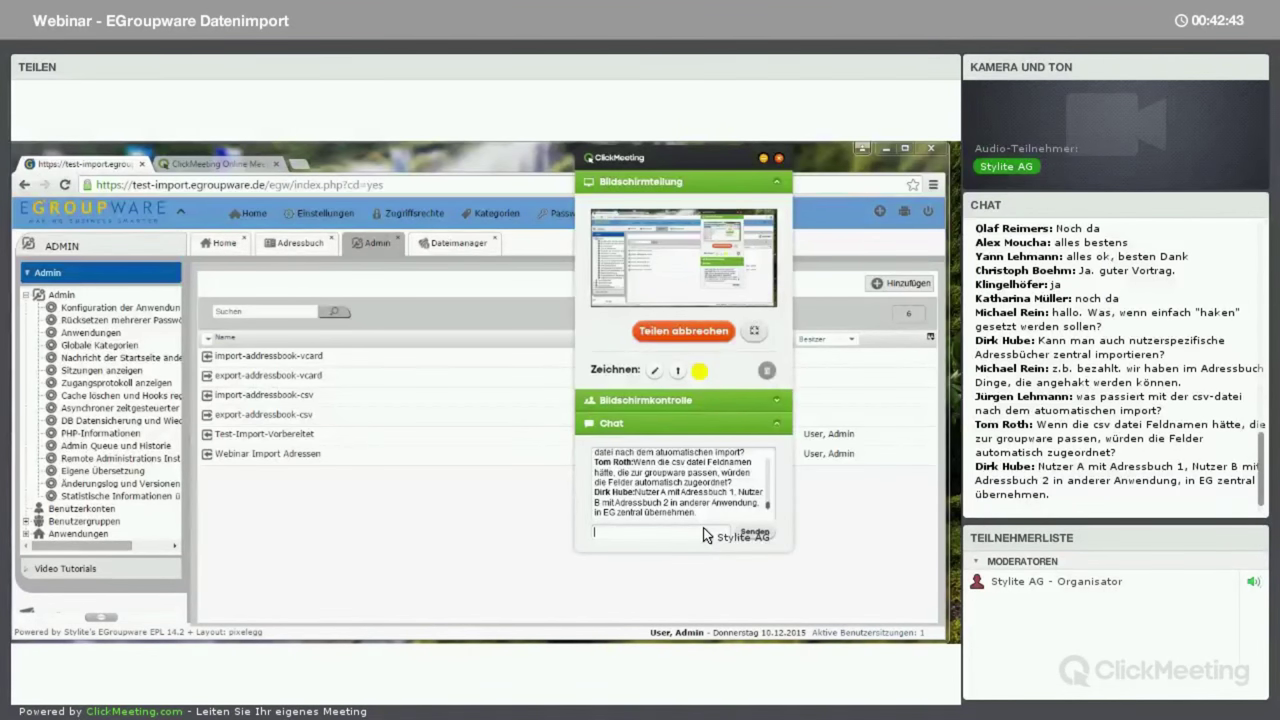
- Show the address book without the ClickMeeting window and view the choices of its Adressbuch filter
{"action": "left_click", "coordinate": [304, 246]}
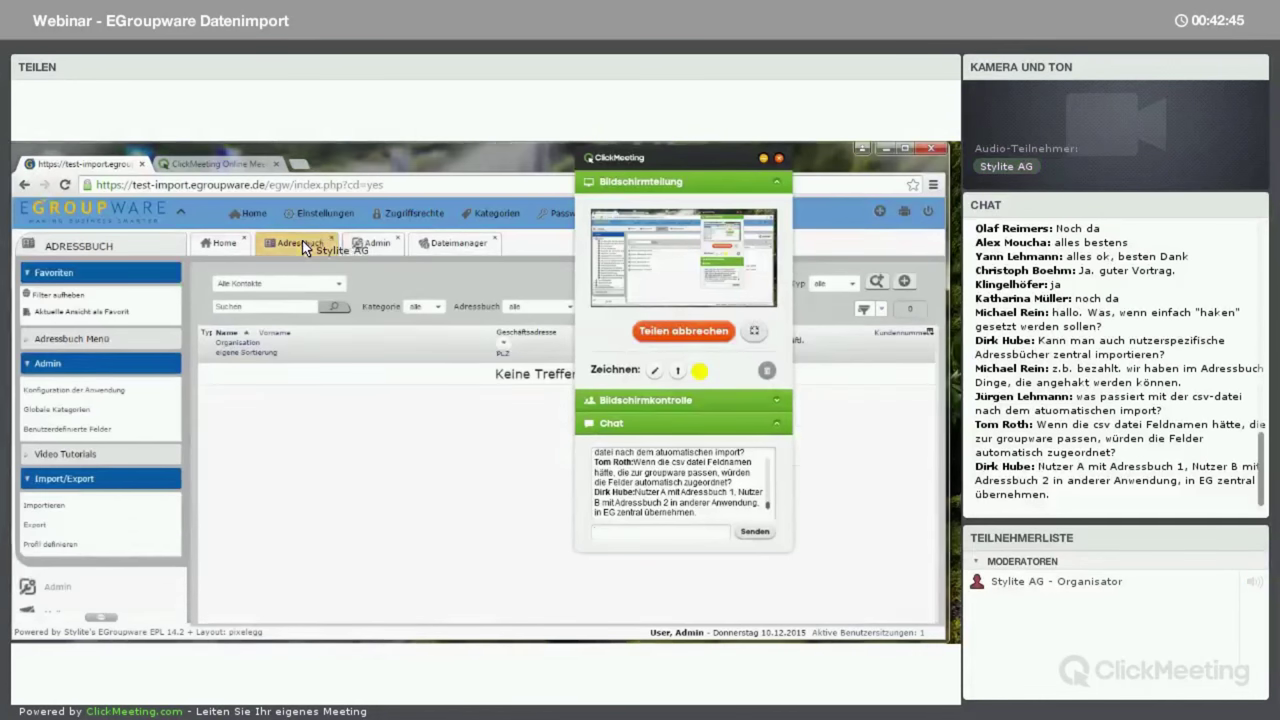
{"action": "left_click", "coordinate": [763, 159]}
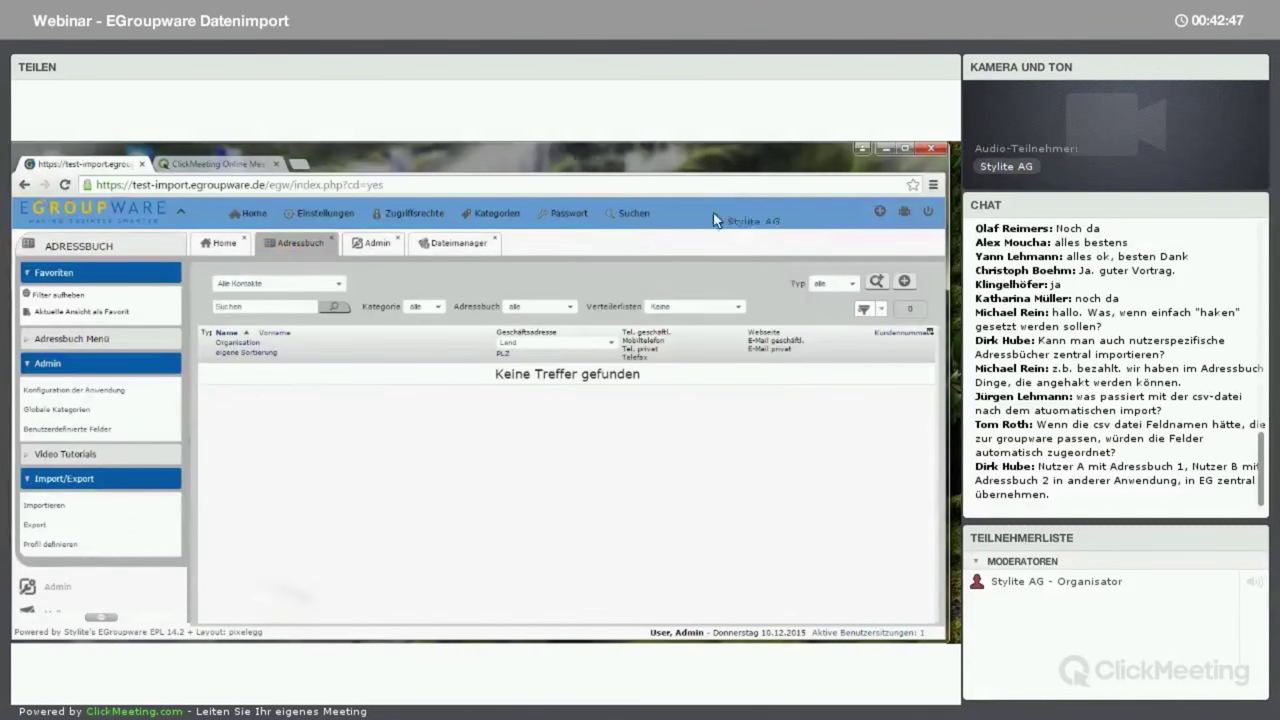
{"action": "left_click", "coordinate": [545, 307]}
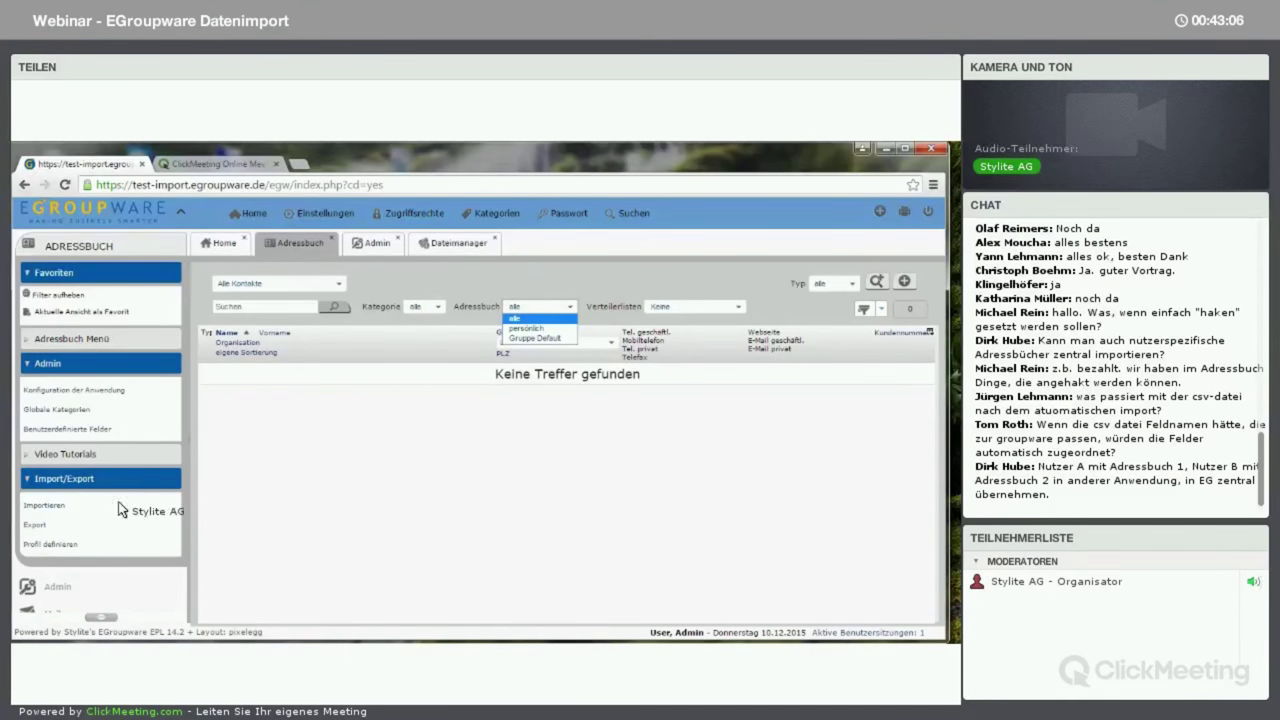
- Go to the import/export definitions of the address book and open the Webinar Import Adressen definition
{"action": "left_click", "coordinate": [90, 550]}
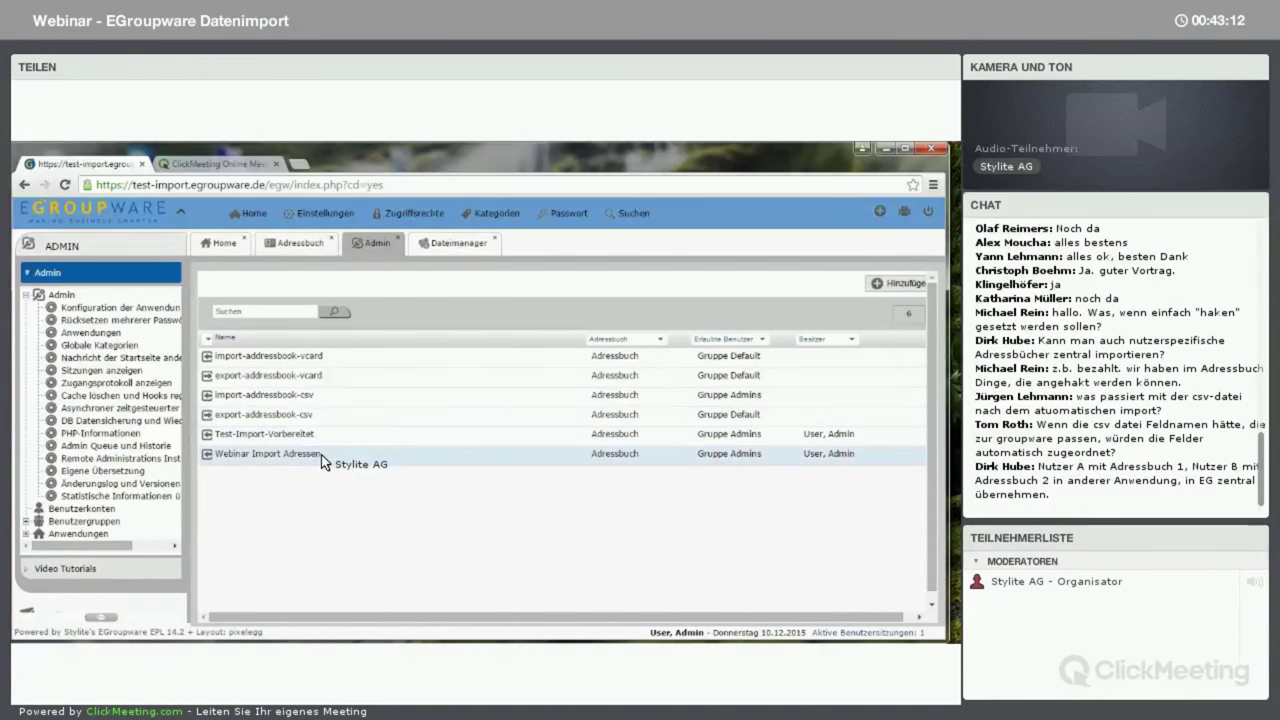
{"action": "right_click", "coordinate": [324, 457]}
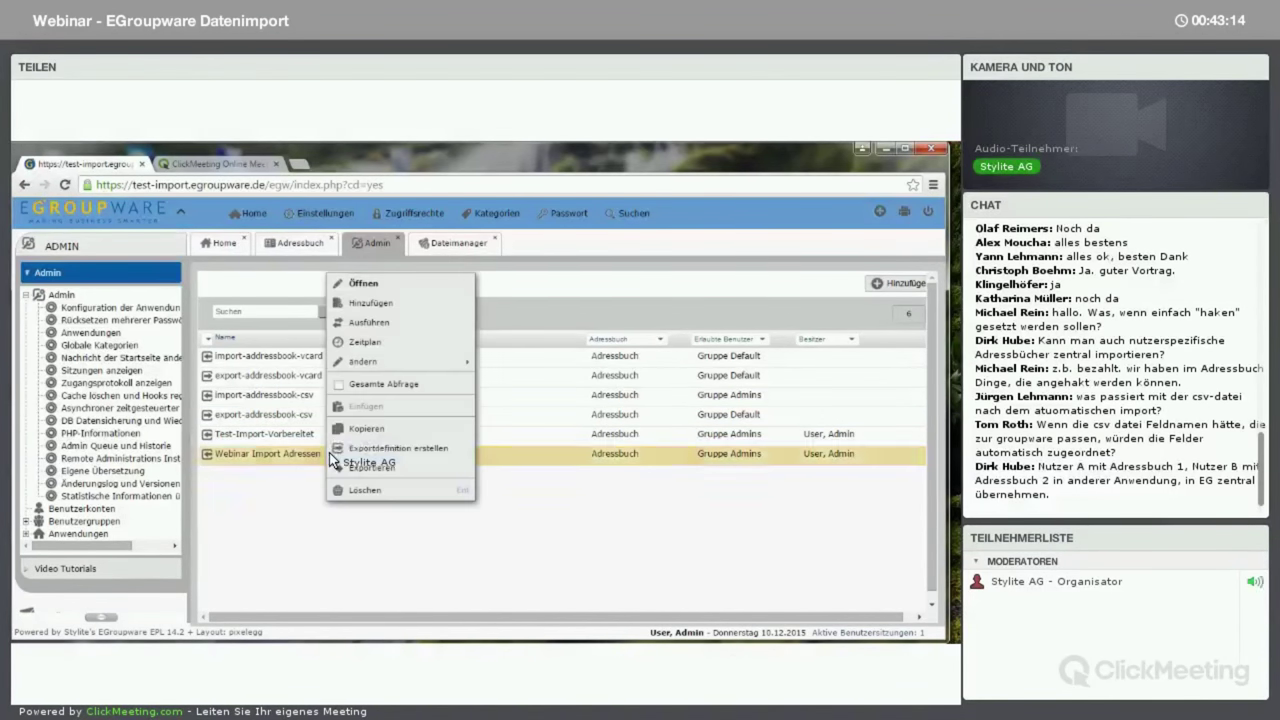
{"action": "left_click", "coordinate": [362, 285]}
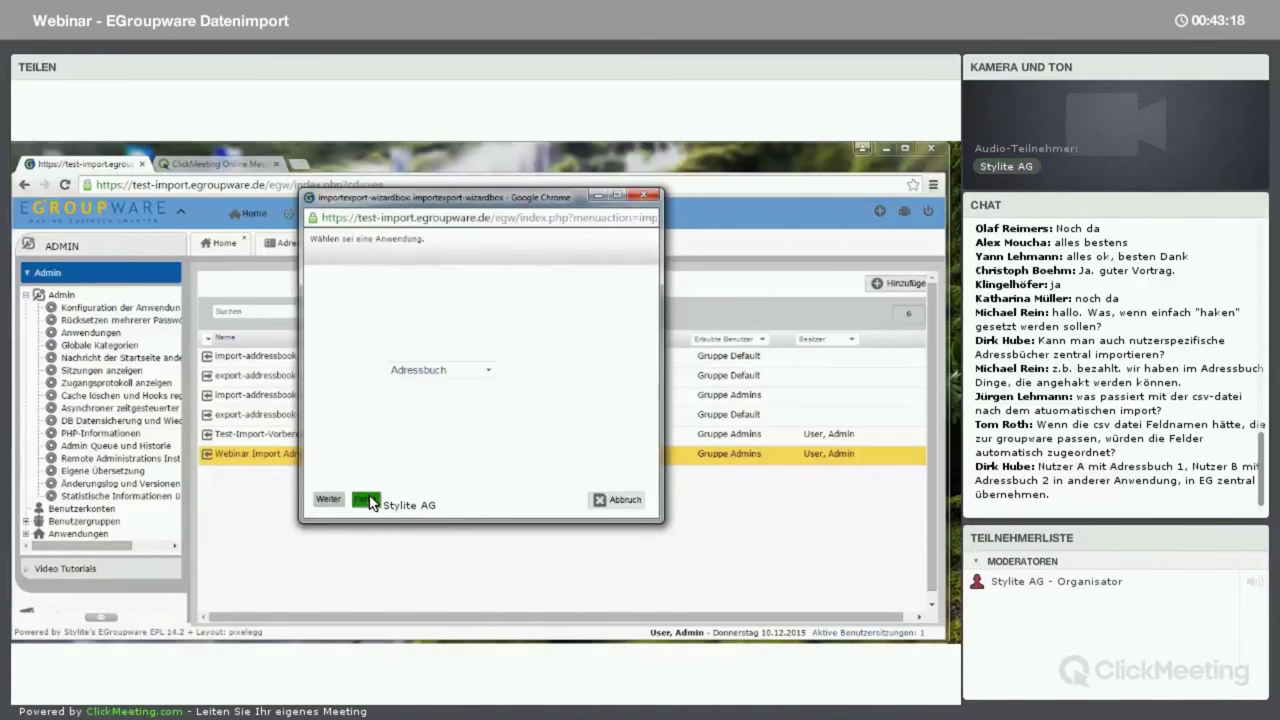
{"action": "left_click", "coordinate": [366, 499]}
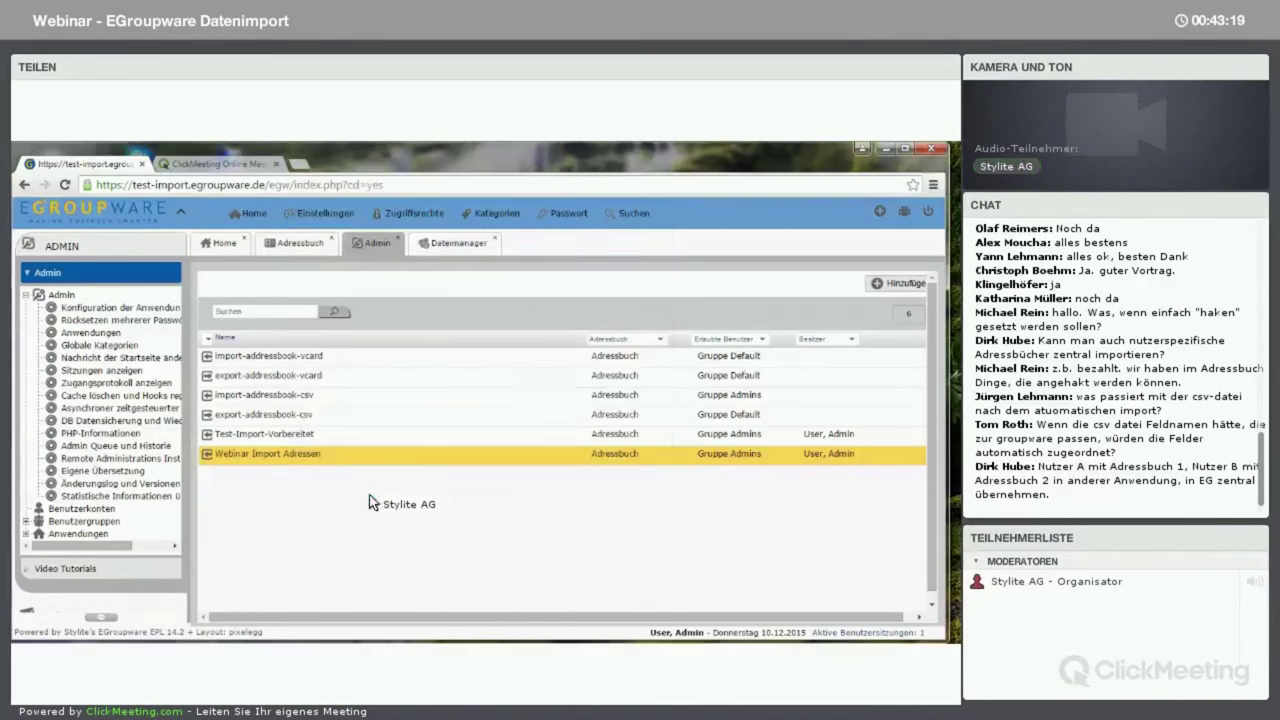
{"action": "right_click", "coordinate": [338, 450]}
{"action": "left_click", "coordinate": [356, 283]}
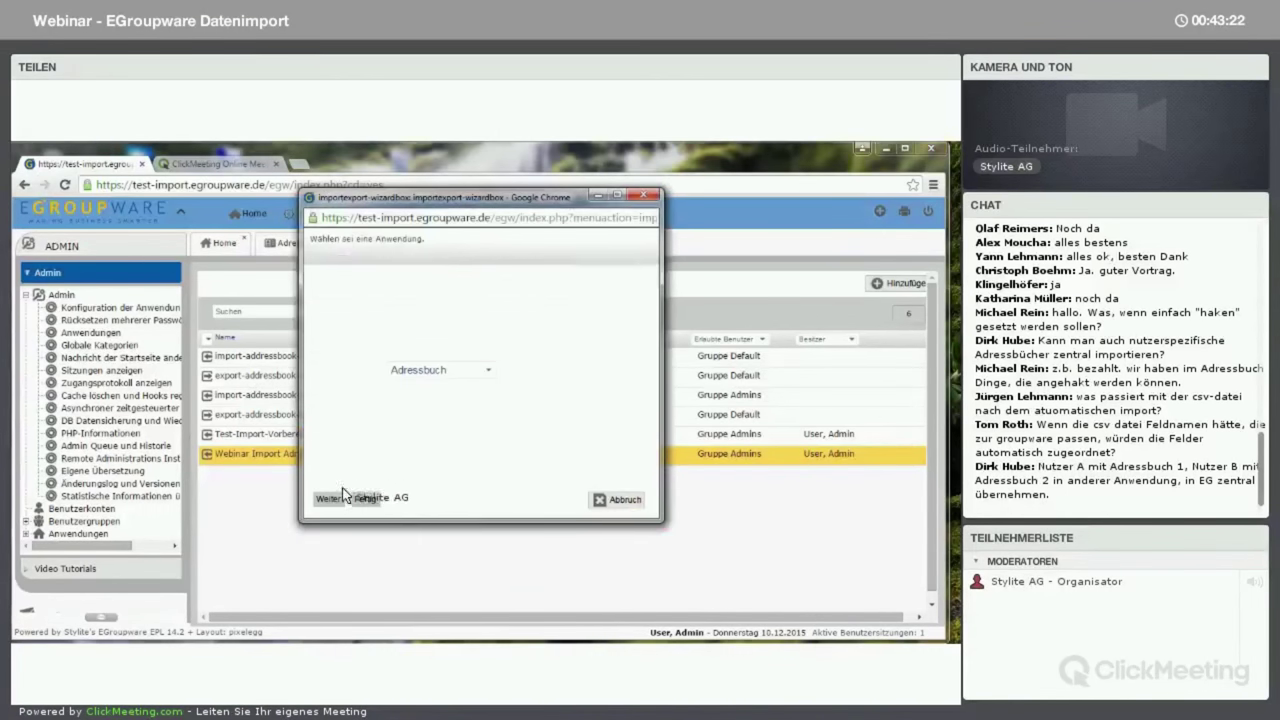
- Advance through the Webinar Import Adressen wizard to its field mapping, keeping the plug-in, name, separator and character set
{"action": "left_click", "coordinate": [329, 499]}
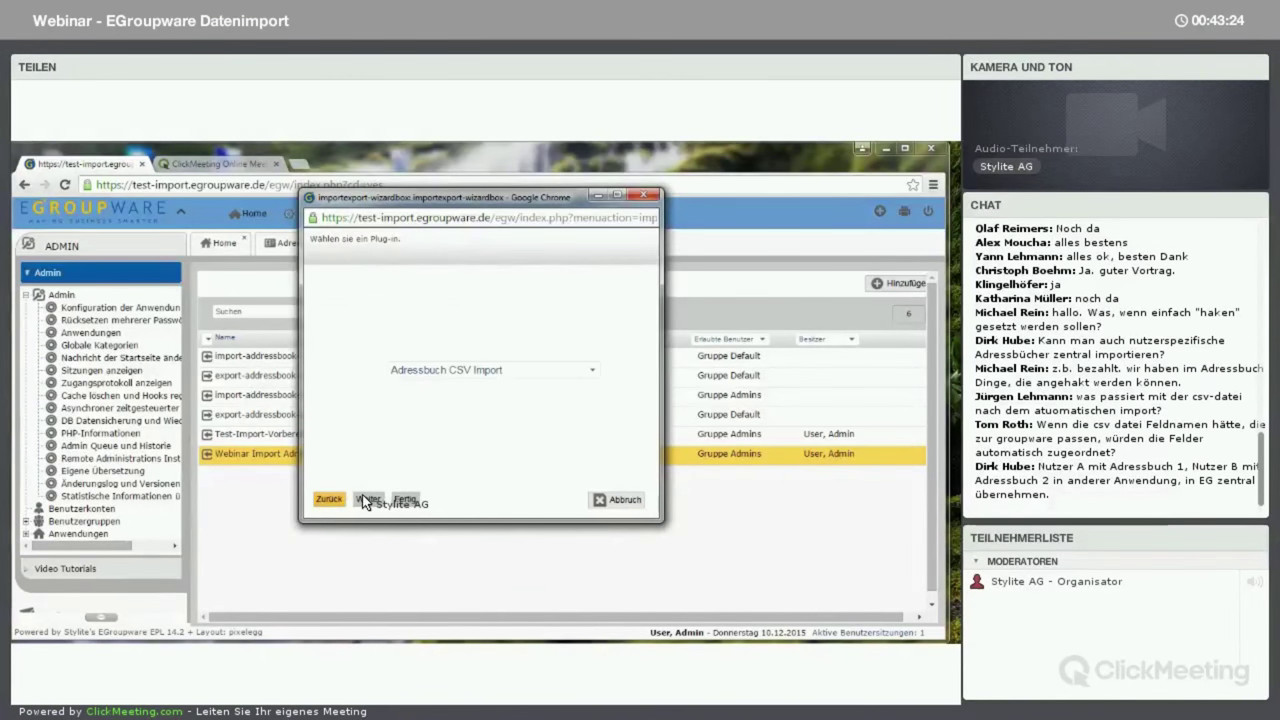
{"action": "left_click", "coordinate": [367, 500]}
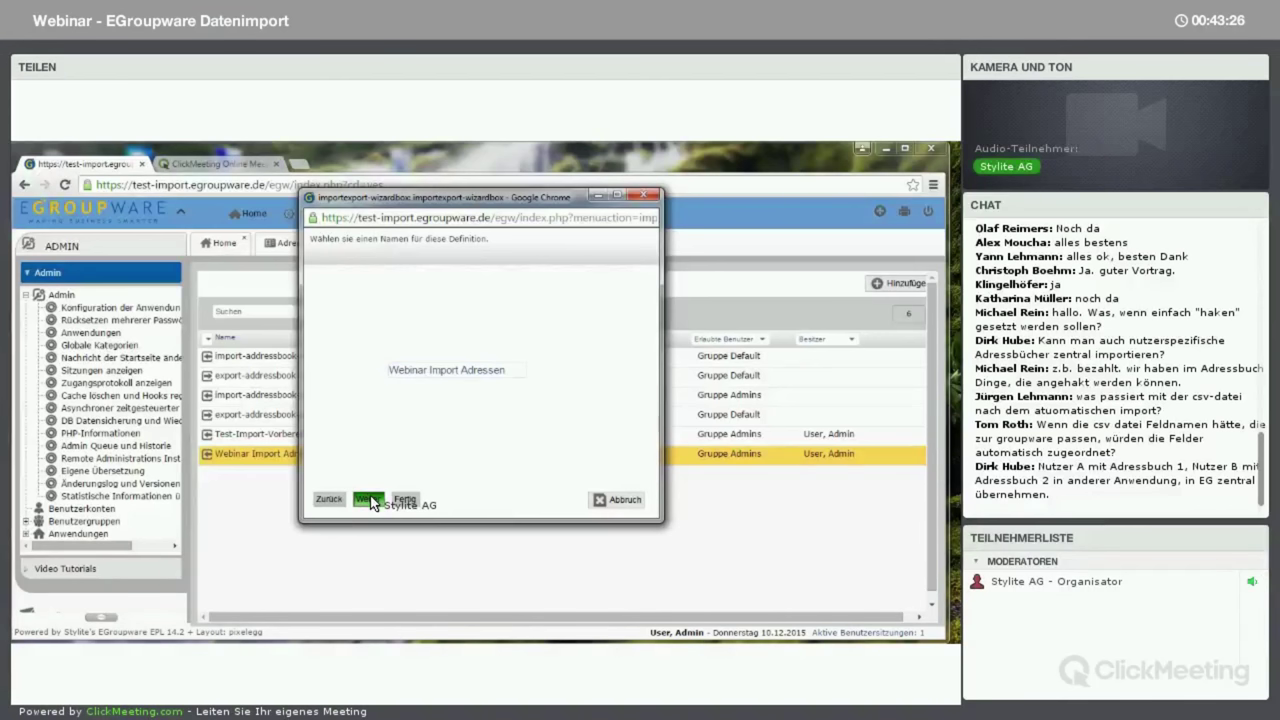
{"action": "left_click", "coordinate": [371, 502]}
{"action": "left_click", "coordinate": [371, 502]}
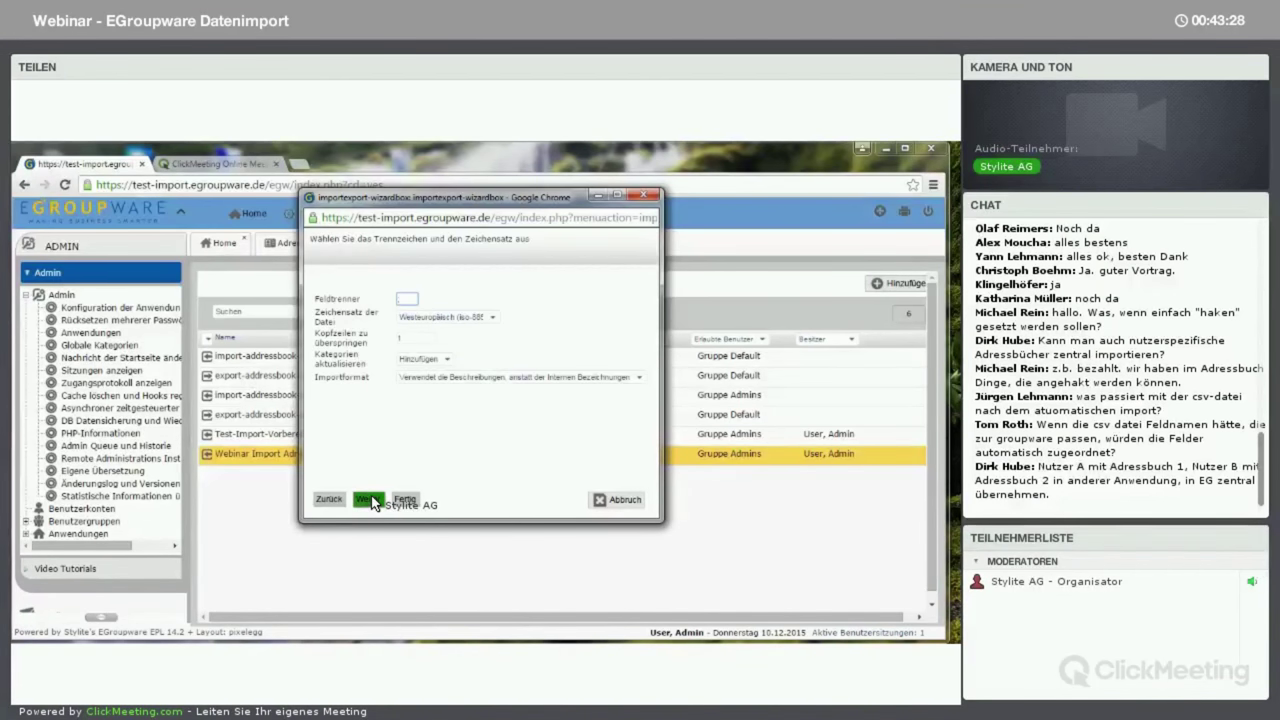
{"action": "left_click", "coordinate": [369, 499]}
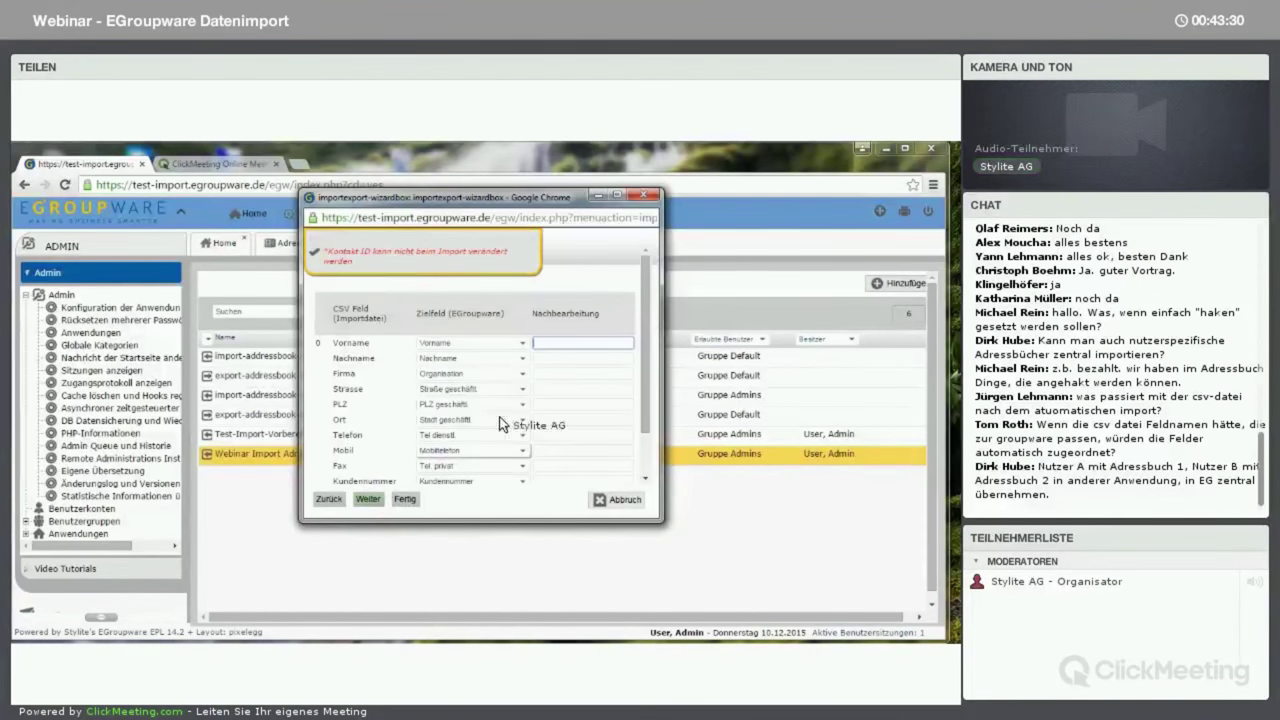
- Examine the EGroupware target fields offered for the Vorname CSV column, keeping its current mapping
{"action": "left_click_drag", "start_coordinate": [335, 343], "coordinate": [470, 350]}
{"action": "left_click", "coordinate": [477, 345]}
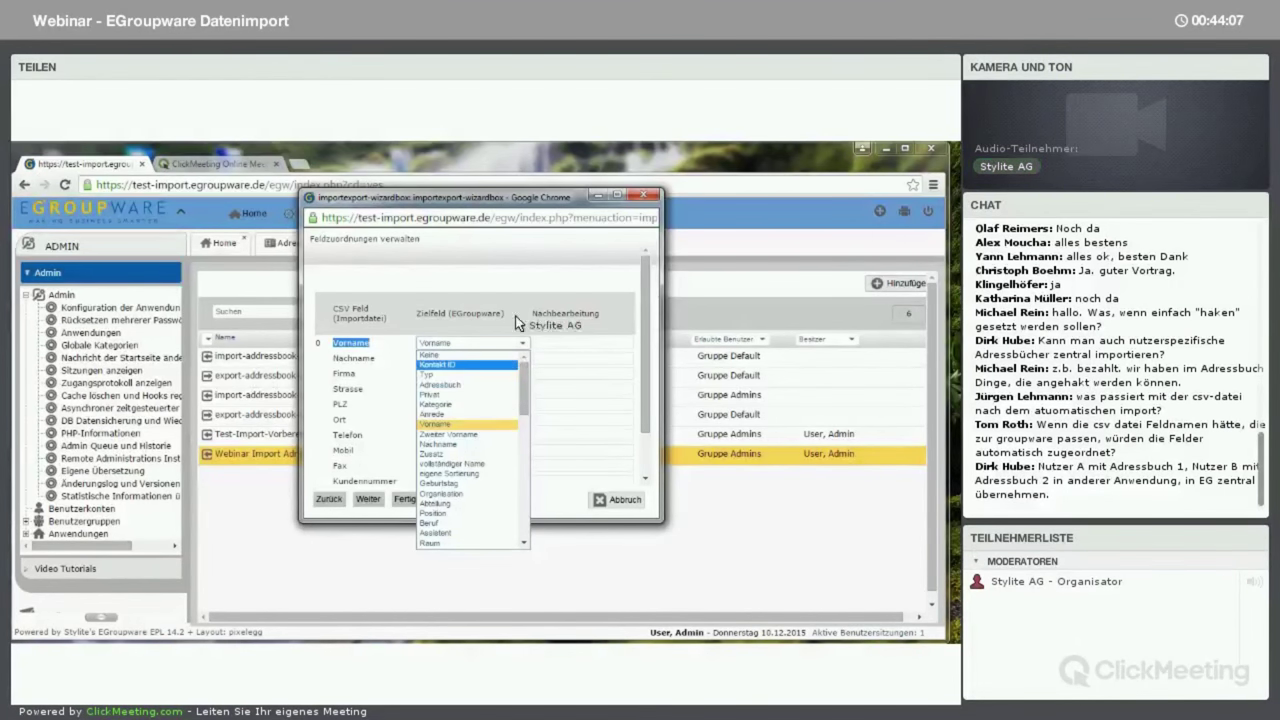
{"action": "left_click", "coordinate": [620, 230]}
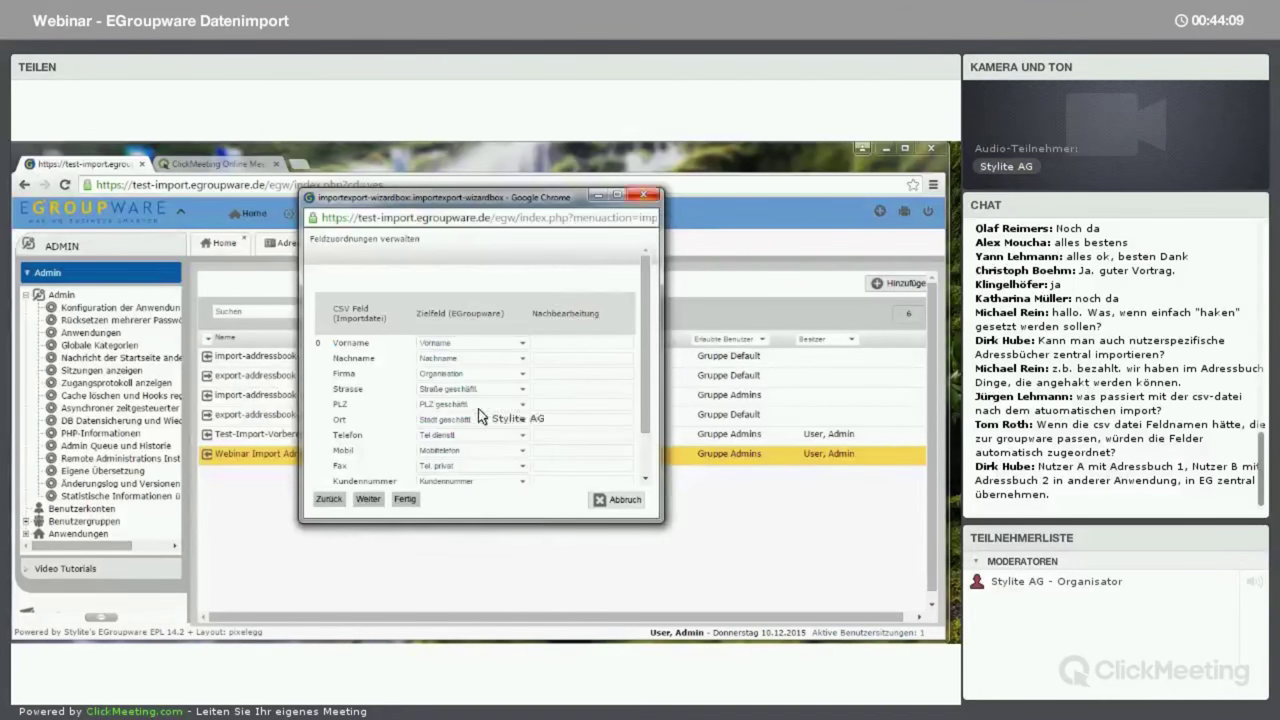
- Leave the definition wizard, bring back the ClickMeeting window and reread the earlier chat questions
{"action": "left_click", "coordinate": [296, 620]}
{"action": "left_click", "coordinate": [403, 709]}
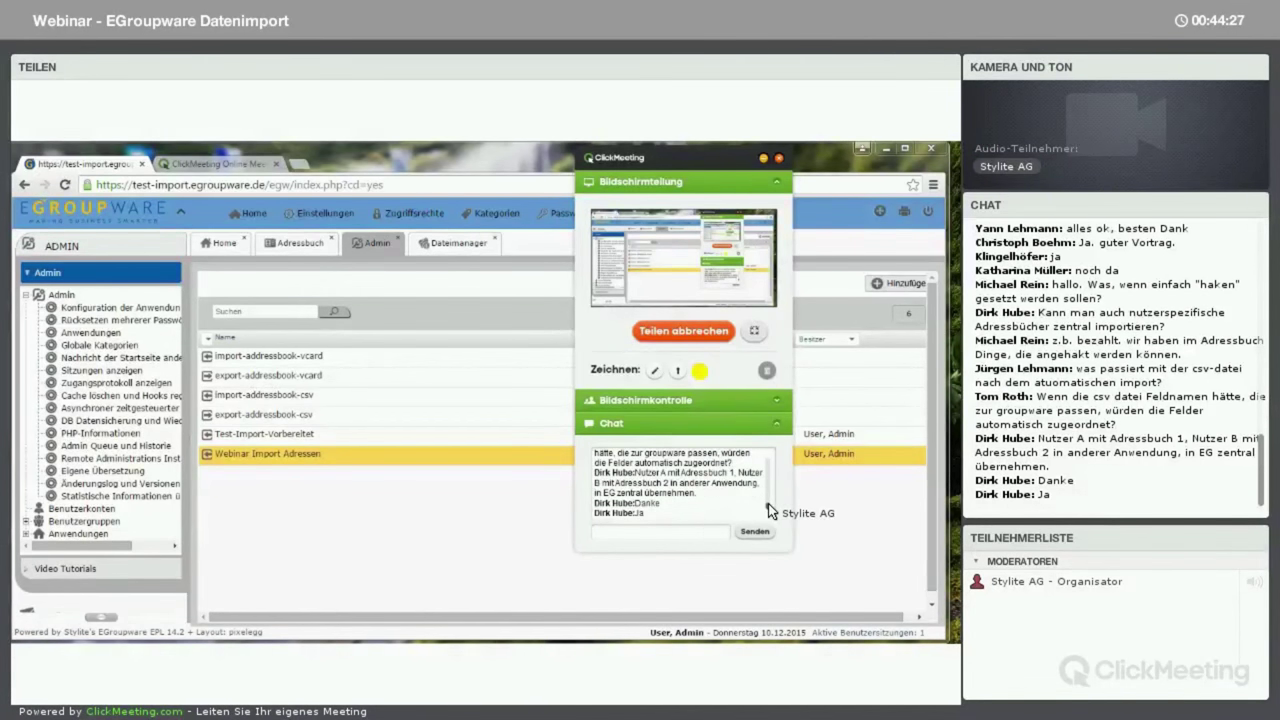
{"action": "scroll", "coordinate": [768, 510], "scroll_direction": "up", "scroll_amount": 2}
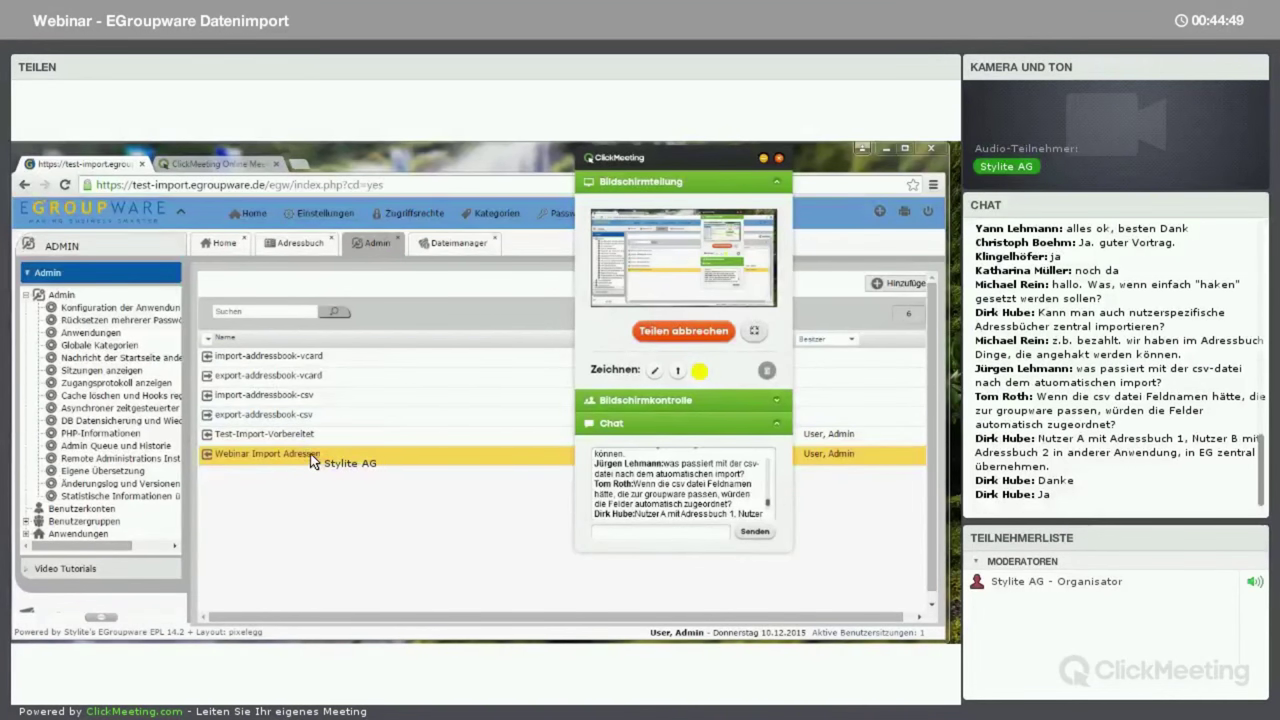
- Open the Zeitplan of the Import/Export application in the Admin area
{"action": "left_click", "coordinate": [26, 534]}
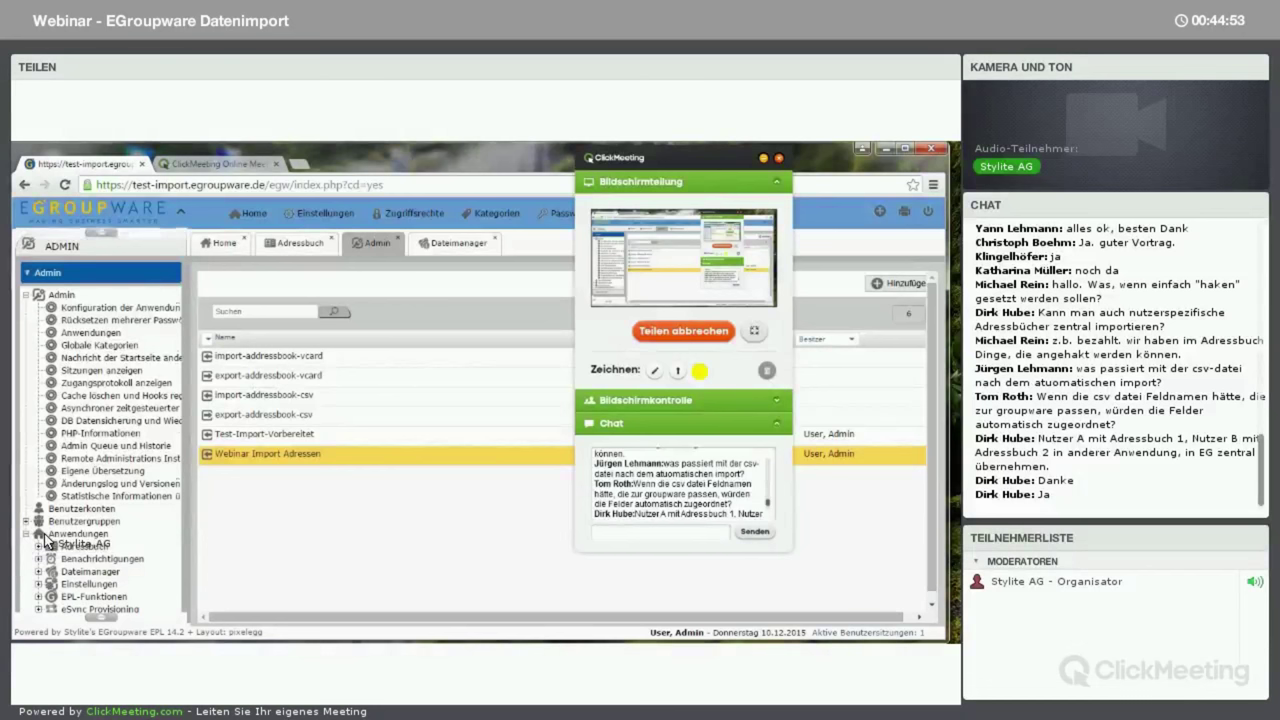
{"action": "scroll", "coordinate": [40, 545], "scroll_direction": "down", "scroll_amount": 2}
{"action": "left_click", "coordinate": [38, 550]}
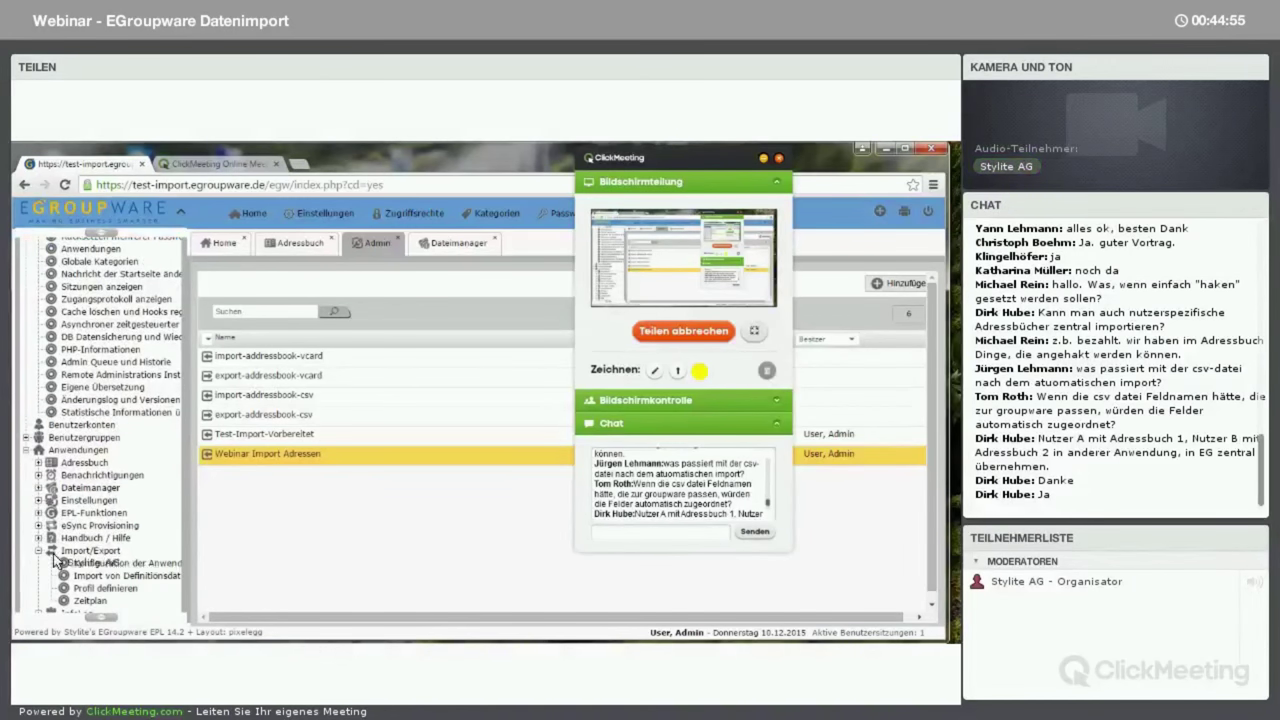
{"action": "scroll", "coordinate": [110, 563], "scroll_direction": "down", "scroll_amount": 1}
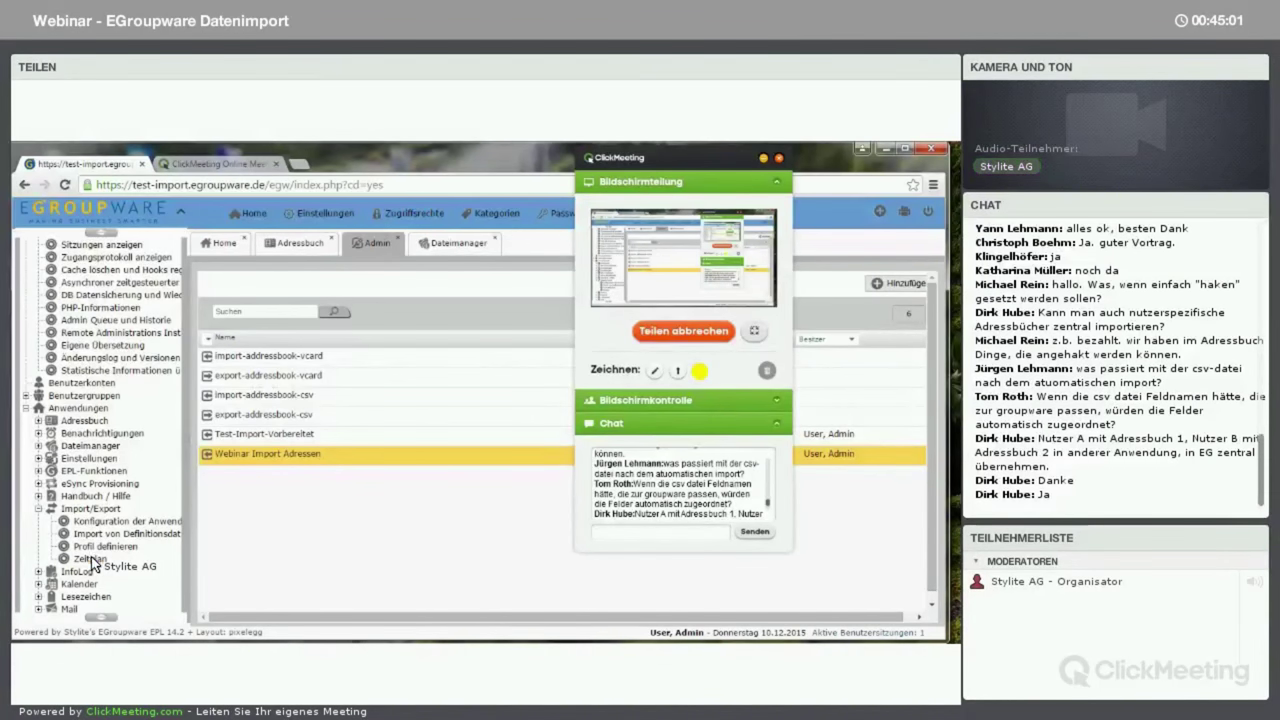
{"action": "left_click", "coordinate": [90, 560]}
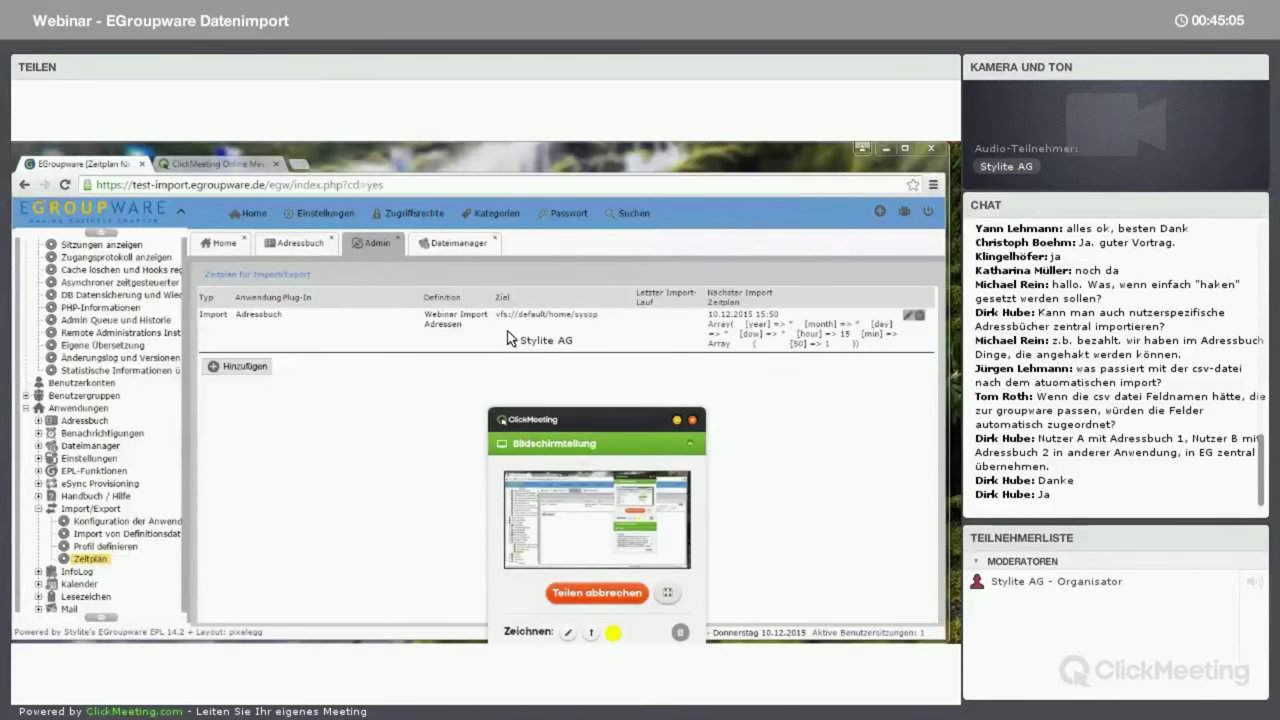
- Check the target path and the Delete files after import option of the scheduled Webinar Import Adressen job without saving
{"action": "left_click_drag", "start_coordinate": [568, 316], "coordinate": [598, 316]}
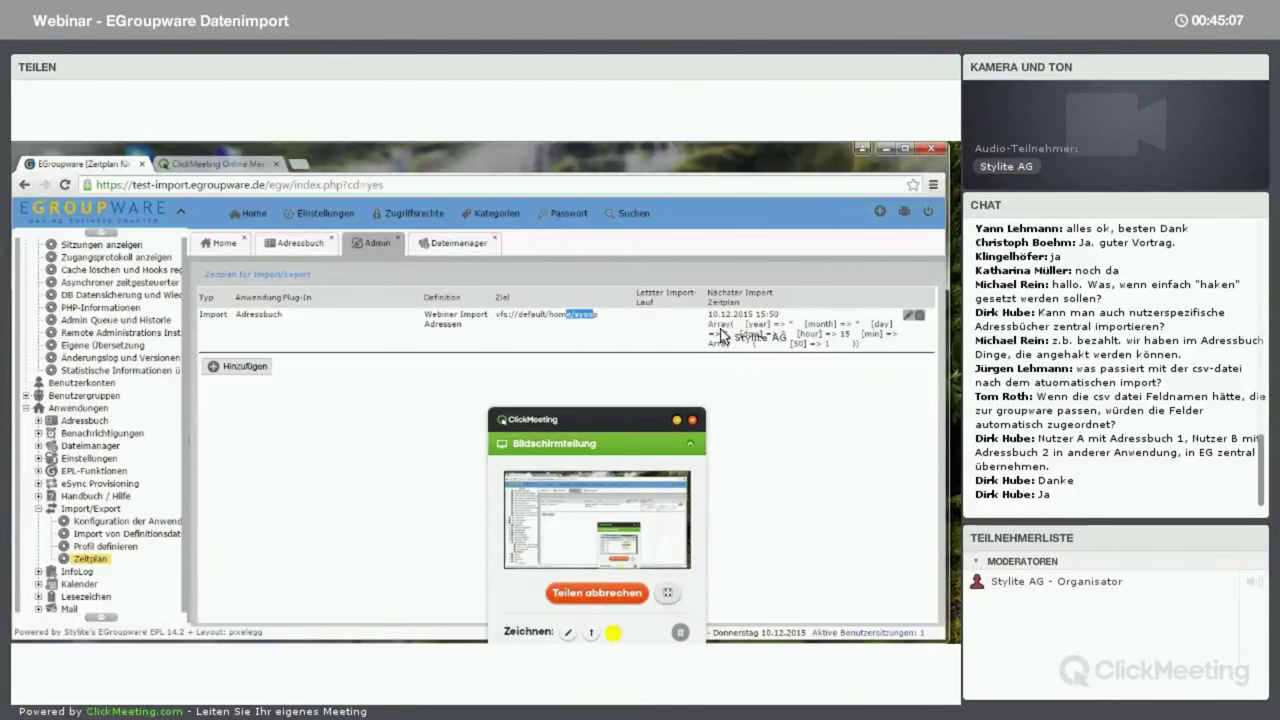
{"action": "left_click", "coordinate": [908, 316]}
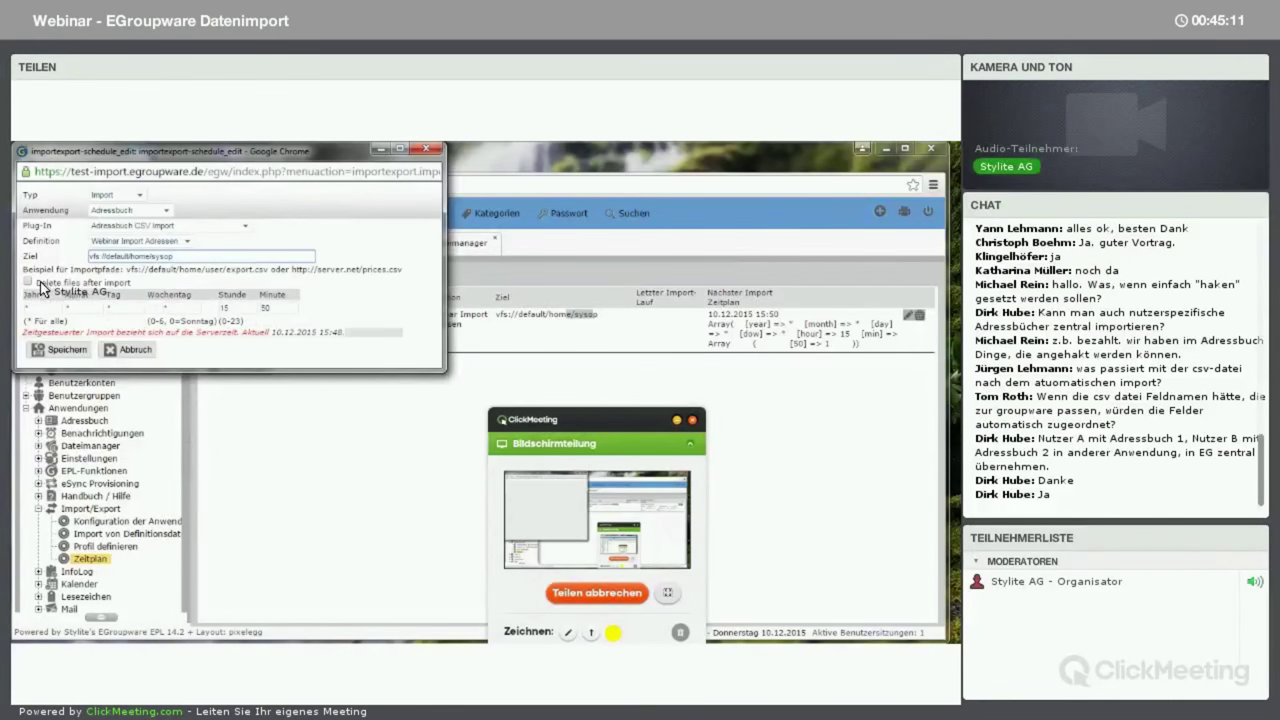
{"action": "left_click_drag", "start_coordinate": [49, 284], "coordinate": [136, 290]}
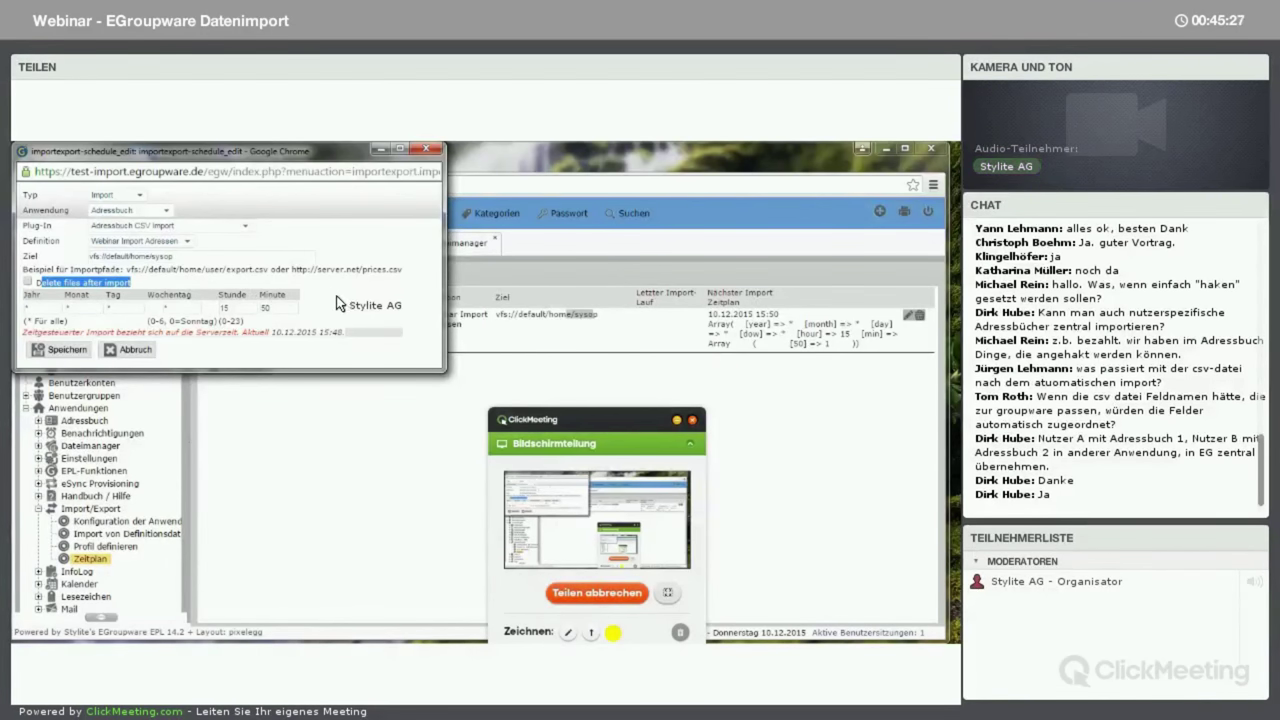
{"action": "left_click", "coordinate": [427, 150]}
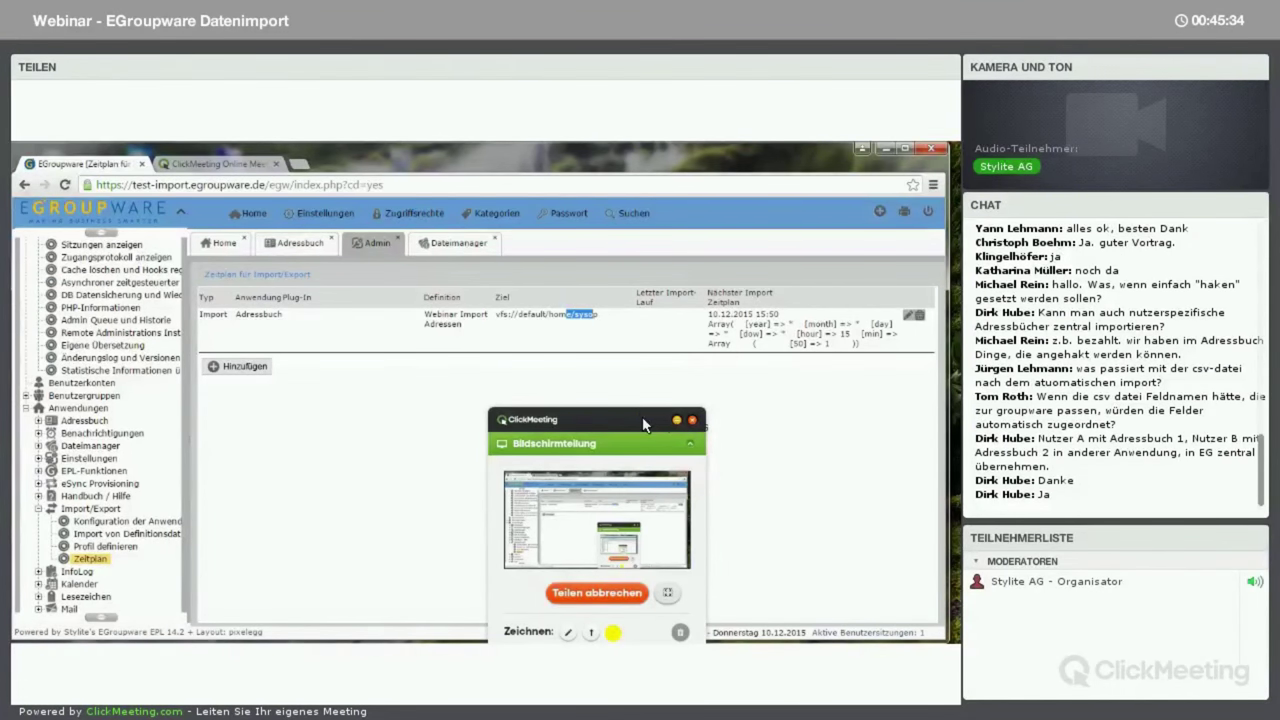
- Reread the participants' questions in the ClickMeeting chat about custom address book fields, automatic field mapping and the CSV file after import
{"action": "mouse_move", "coordinate": [643, 424]}
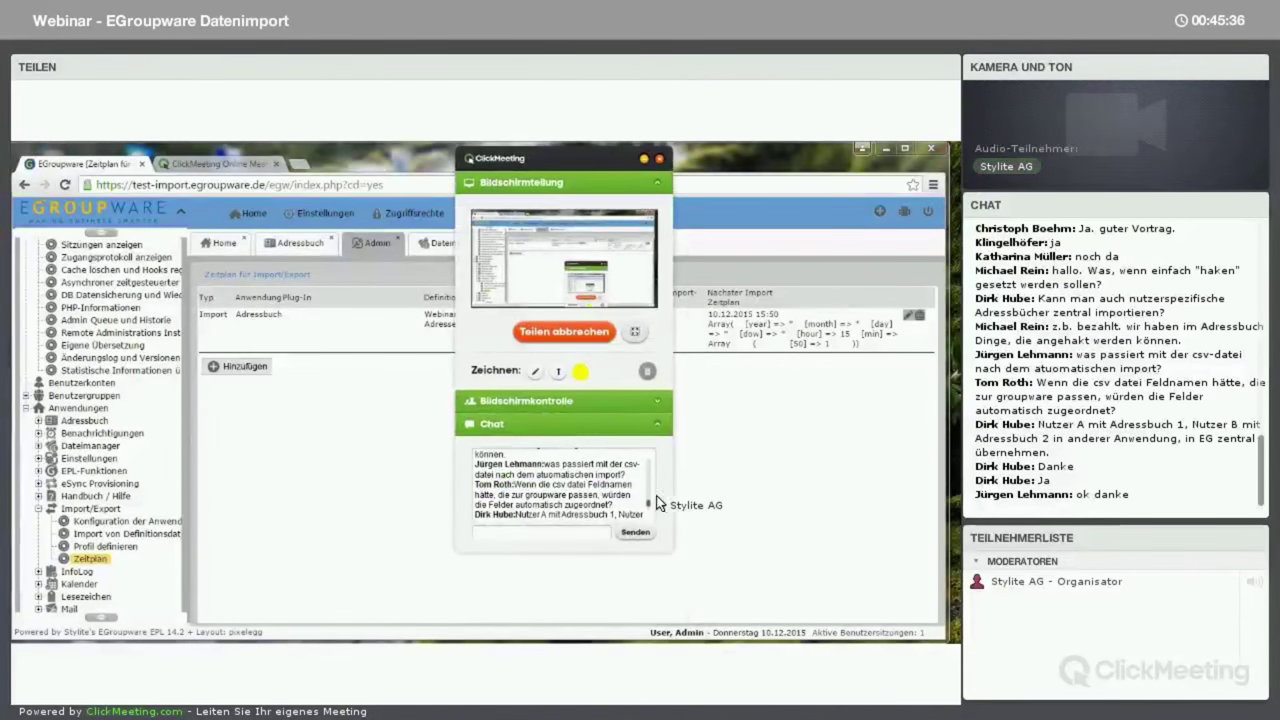
{"action": "left_click_drag", "start_coordinate": [648, 497], "coordinate": [646, 506]}
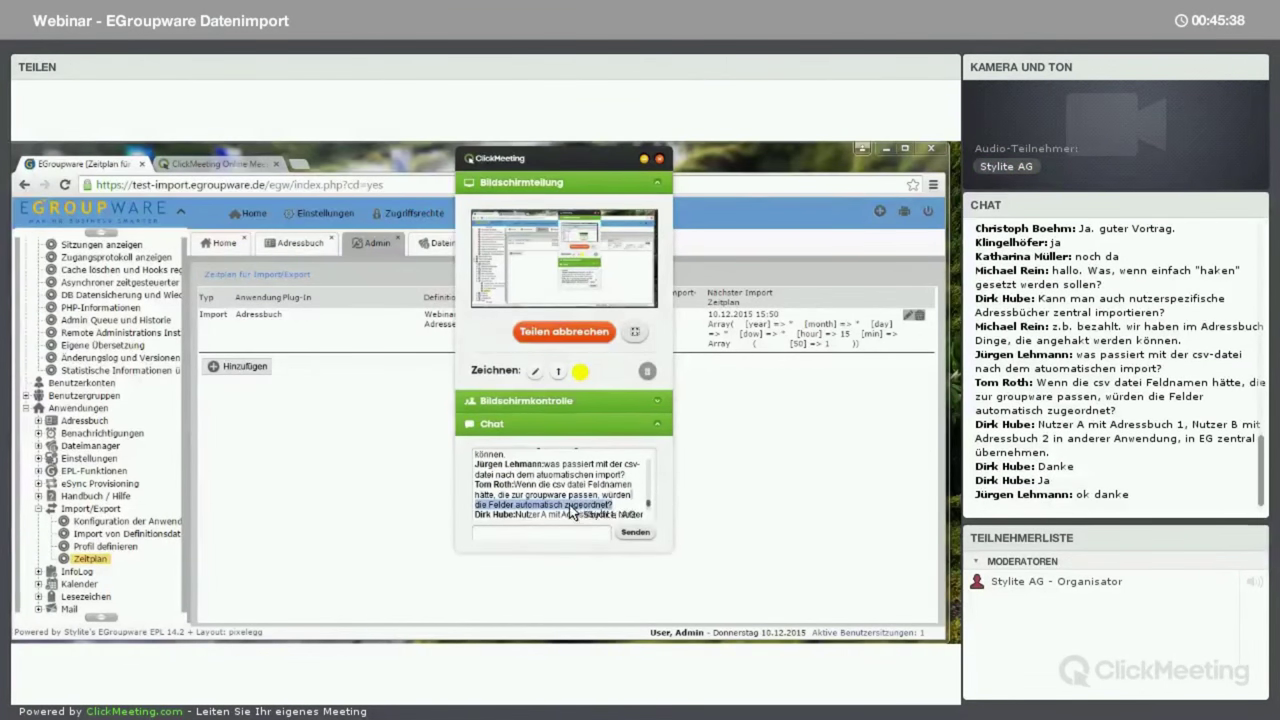
{"action": "scroll", "coordinate": [578, 505], "scroll_direction": "down", "scroll_amount": 2}
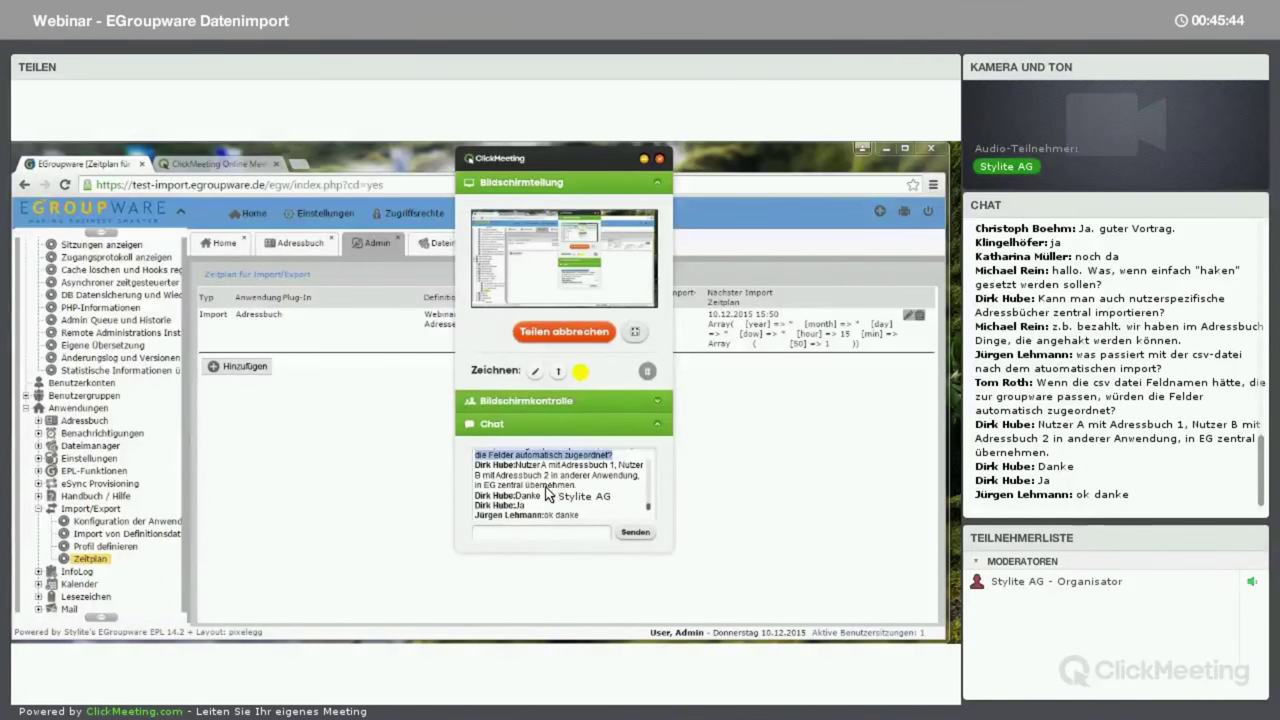
{"action": "scroll", "coordinate": [640, 492], "scroll_direction": "up", "scroll_amount": 1}
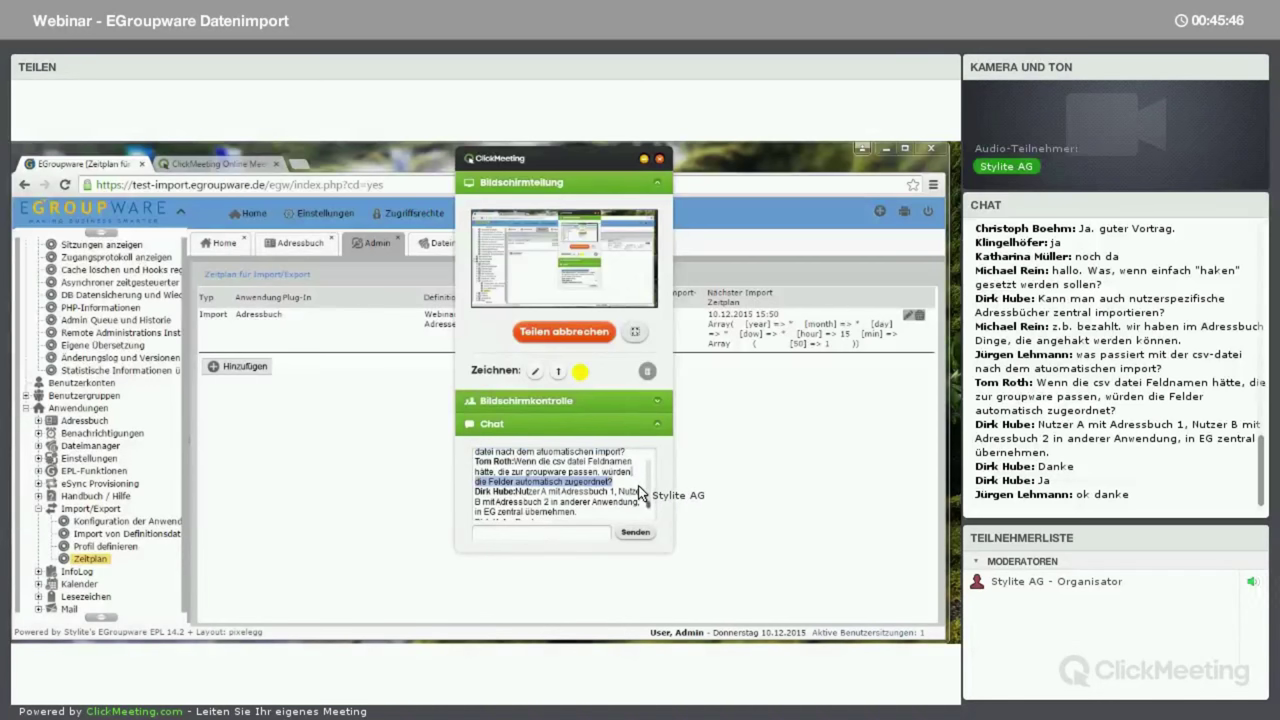
{"action": "scroll", "coordinate": [640, 492], "scroll_direction": "up", "scroll_amount": 1}
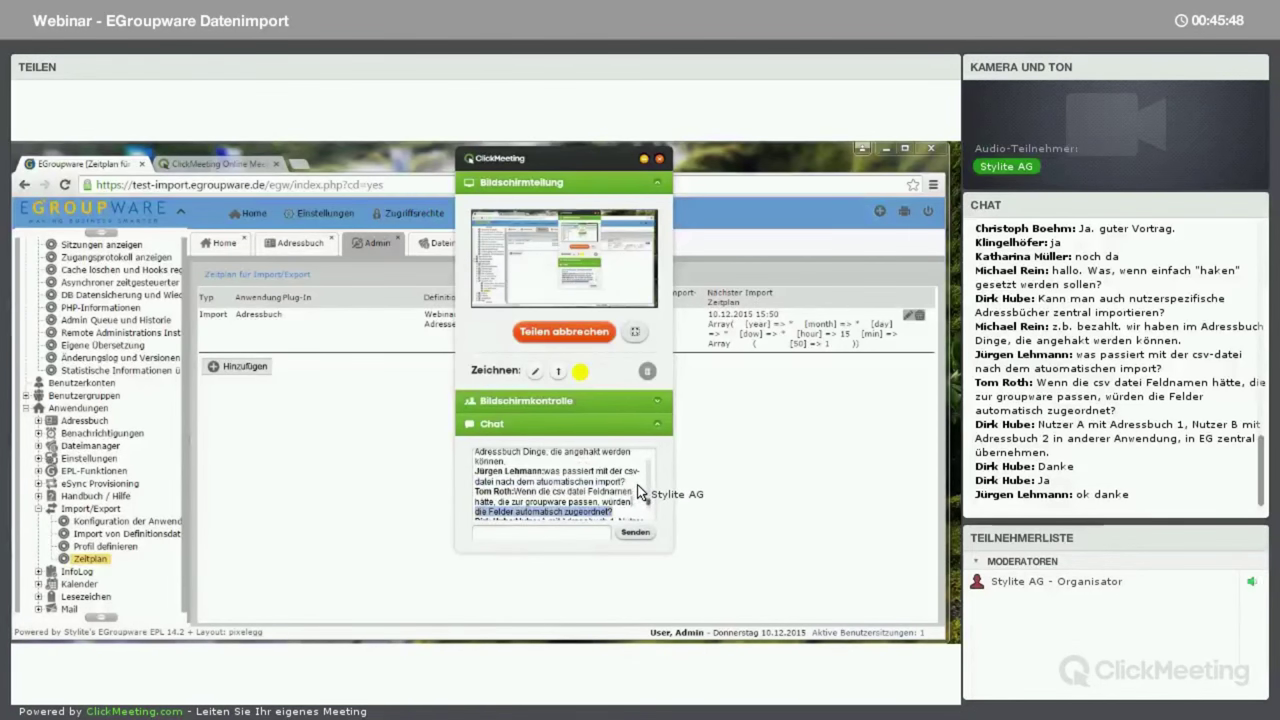
{"action": "scroll", "coordinate": [640, 492], "scroll_direction": "up", "scroll_amount": 1}
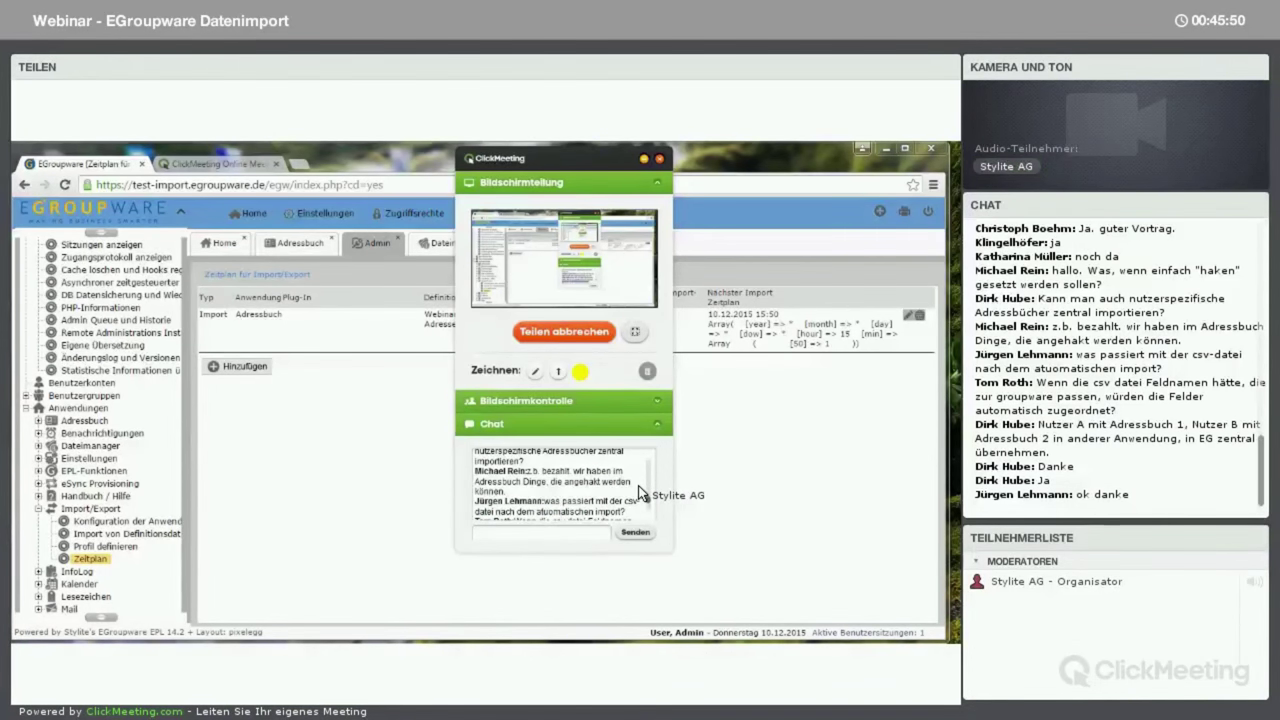
{"action": "scroll", "coordinate": [635, 493], "scroll_direction": "down", "scroll_amount": 3}
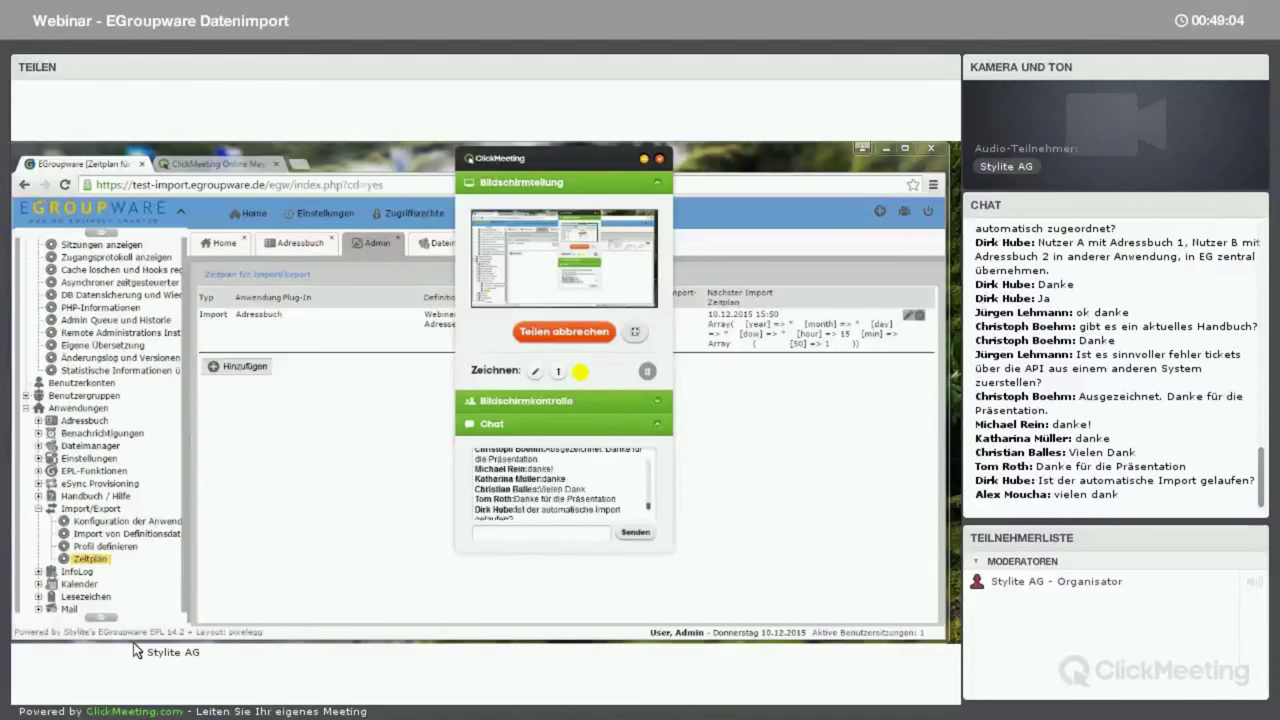
- Switch to the ClickMeeting webinar room window and reposition the floating screen-sharing panel beside the room's chat
{"action": "mouse_move", "coordinate": [132, 651]}
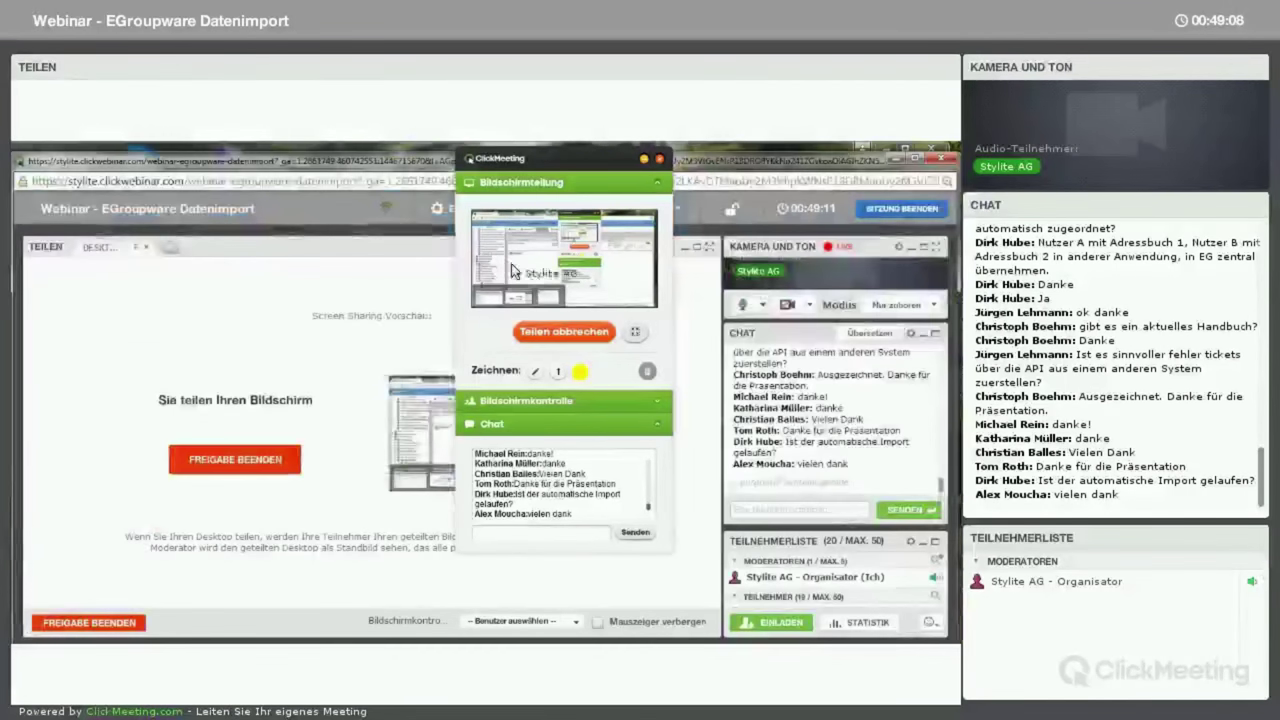
{"action": "left_click_drag", "start_coordinate": [556, 161], "coordinate": [598, 325]}
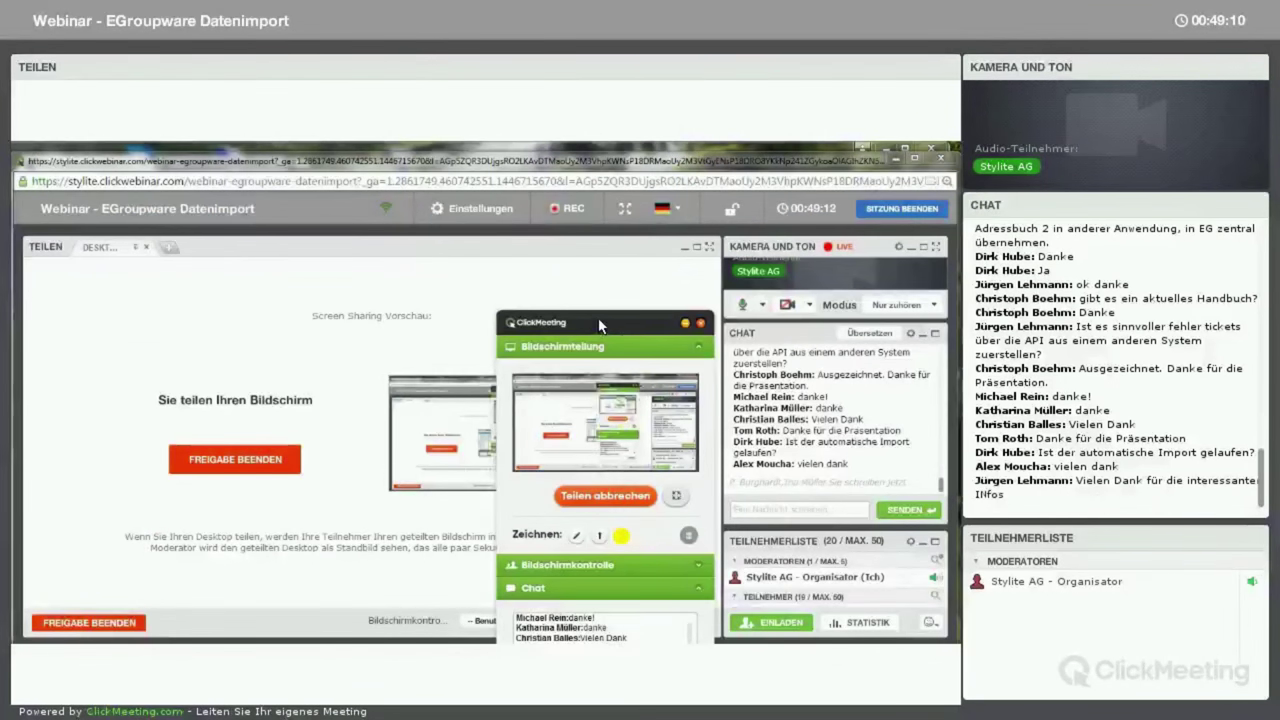
{"action": "left_click_drag", "start_coordinate": [598, 263], "coordinate": [591, 211]}
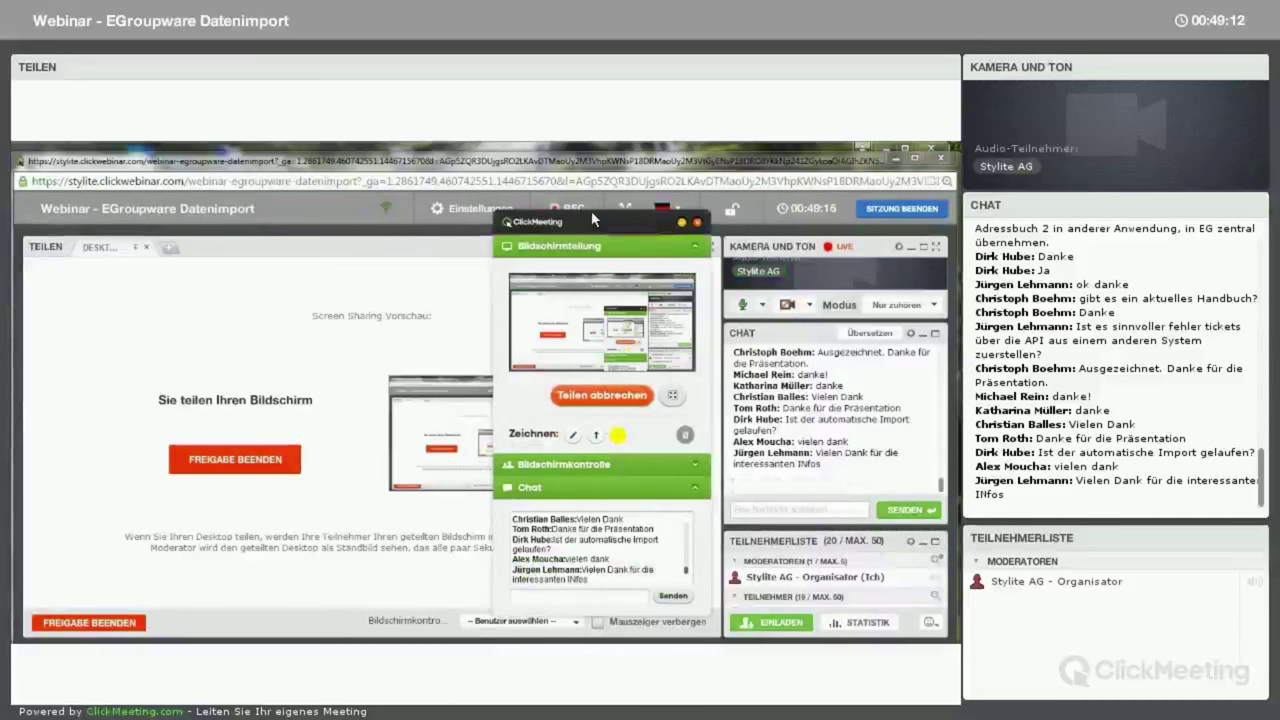